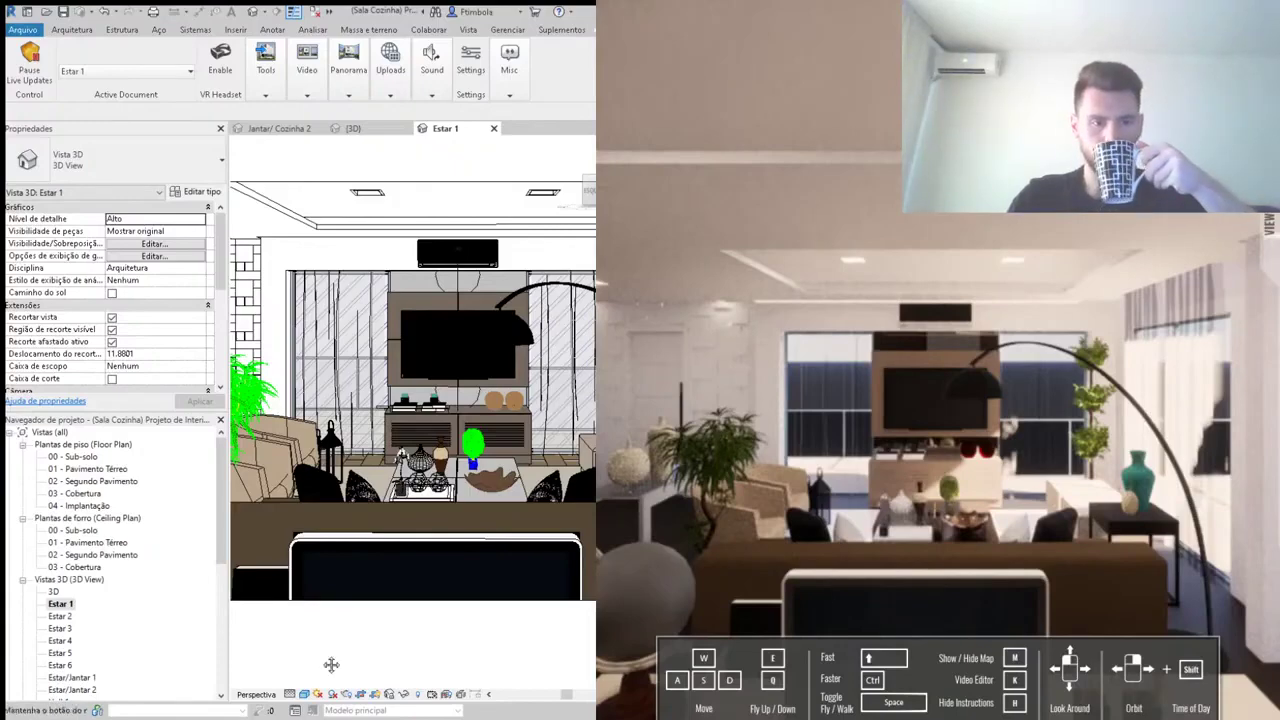
Step: Zoom the 'Estar 1' 3D view out and back in on the TV unit
{"action": "scroll", "coordinate": [354, 663], "scroll_direction": "up", "scroll_amount": 1}
{"action": "scroll", "coordinate": [371, 663], "scroll_direction": "up", "scroll_amount": 1}
{"action": "scroll", "coordinate": [335, 641], "scroll_direction": "up", "scroll_amount": 1}
{"action": "scroll", "coordinate": [335, 641], "scroll_direction": "down", "scroll_amount": 1}
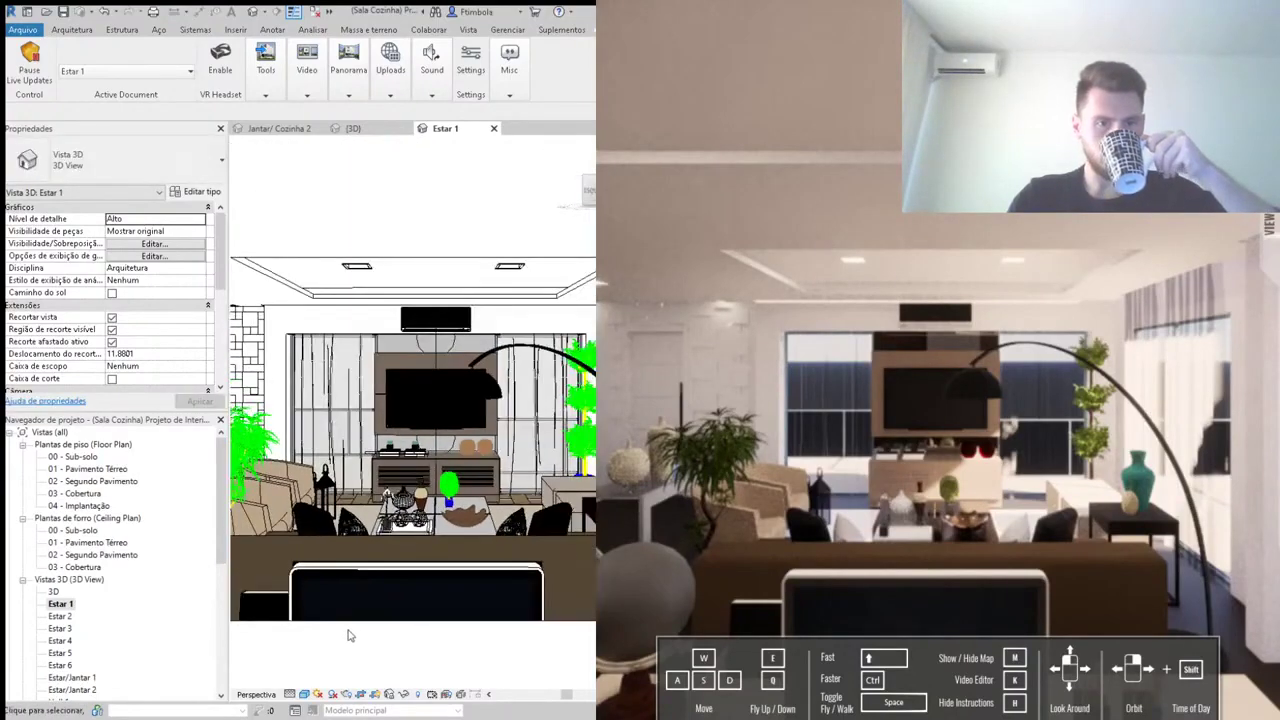
{"action": "scroll", "coordinate": [350, 640], "scroll_direction": "down", "scroll_amount": 1}
{"action": "scroll", "coordinate": [375, 632], "scroll_direction": "down", "scroll_amount": 1}
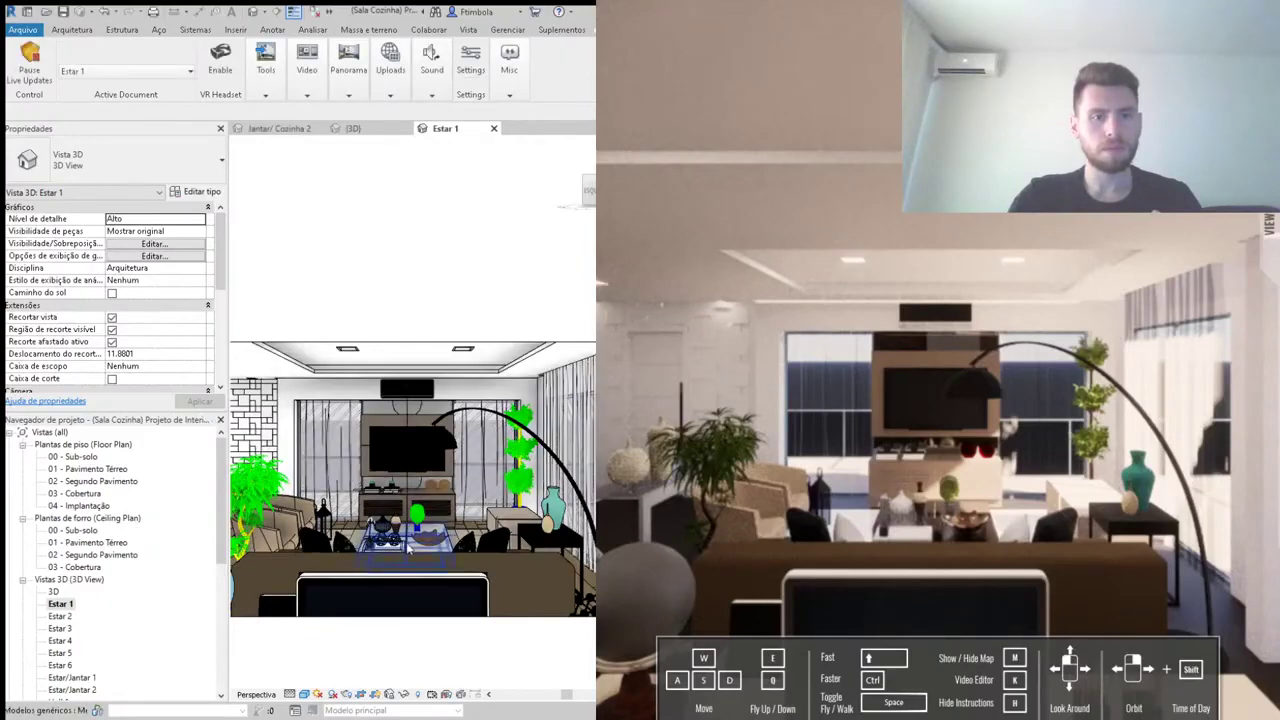
{"action": "scroll", "coordinate": [380, 455], "scroll_direction": "up", "scroll_amount": 4}
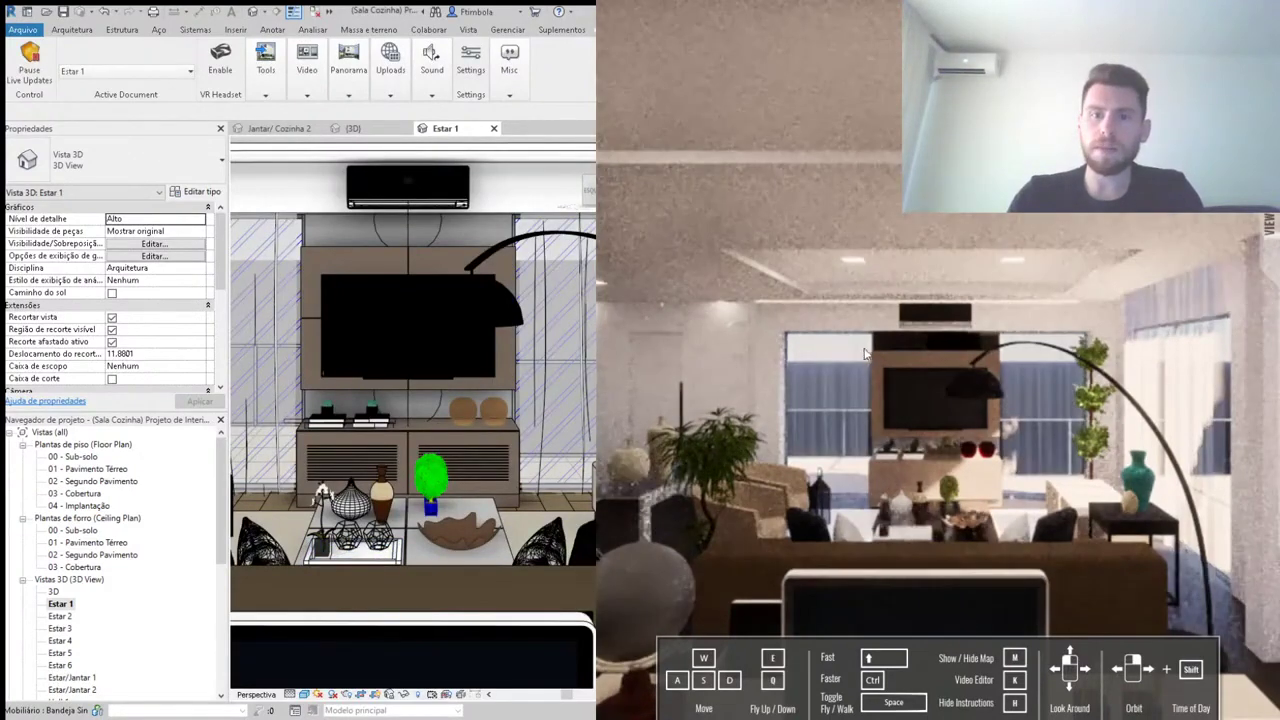
Step: Tilt the Enscape view toward the desk and move the camera back to show more room
{"action": "mouse_move", "coordinate": [864, 350]}
{"action": "left_mouse_down"}
{"action": "mouse_move", "coordinate": [803, 322]}
{"action": "mouse_move", "coordinate": [772, 340]}
{"action": "mouse_move", "coordinate": [860, 345]}
{"action": "left_mouse_up"}
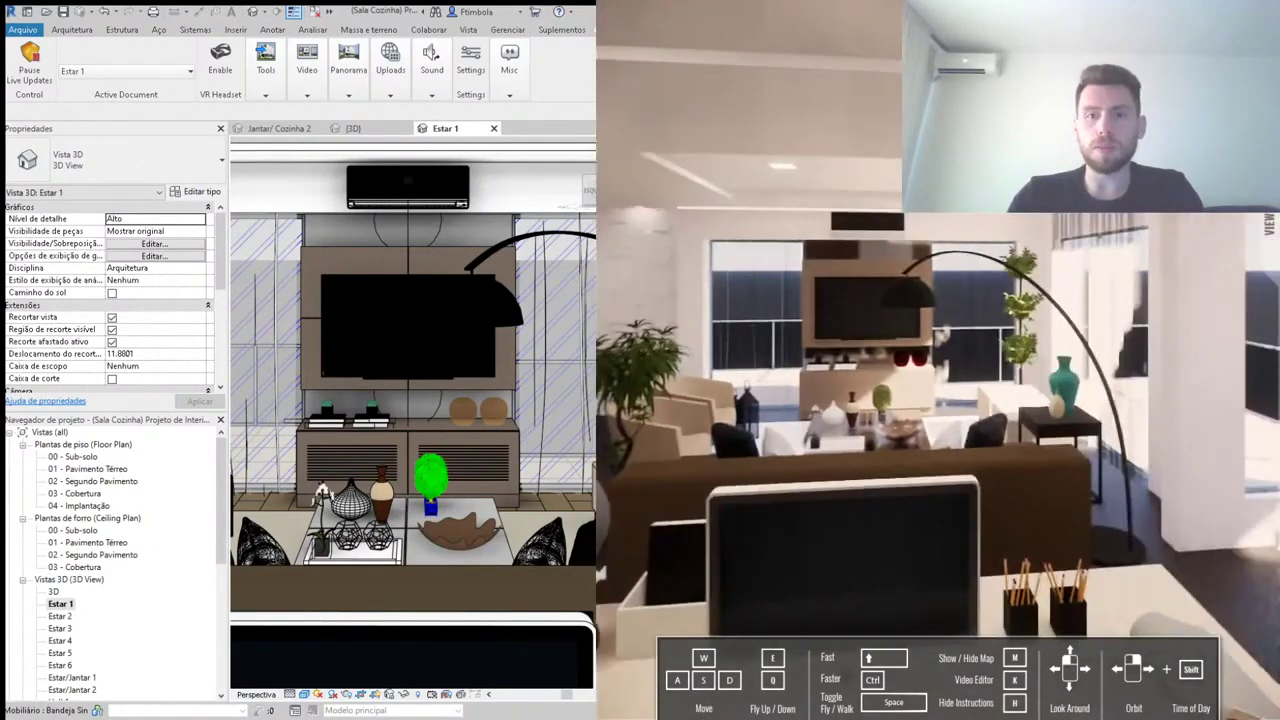
{"action": "left_click_drag", "start_coordinate": [860, 345], "coordinate": [893, 357]}
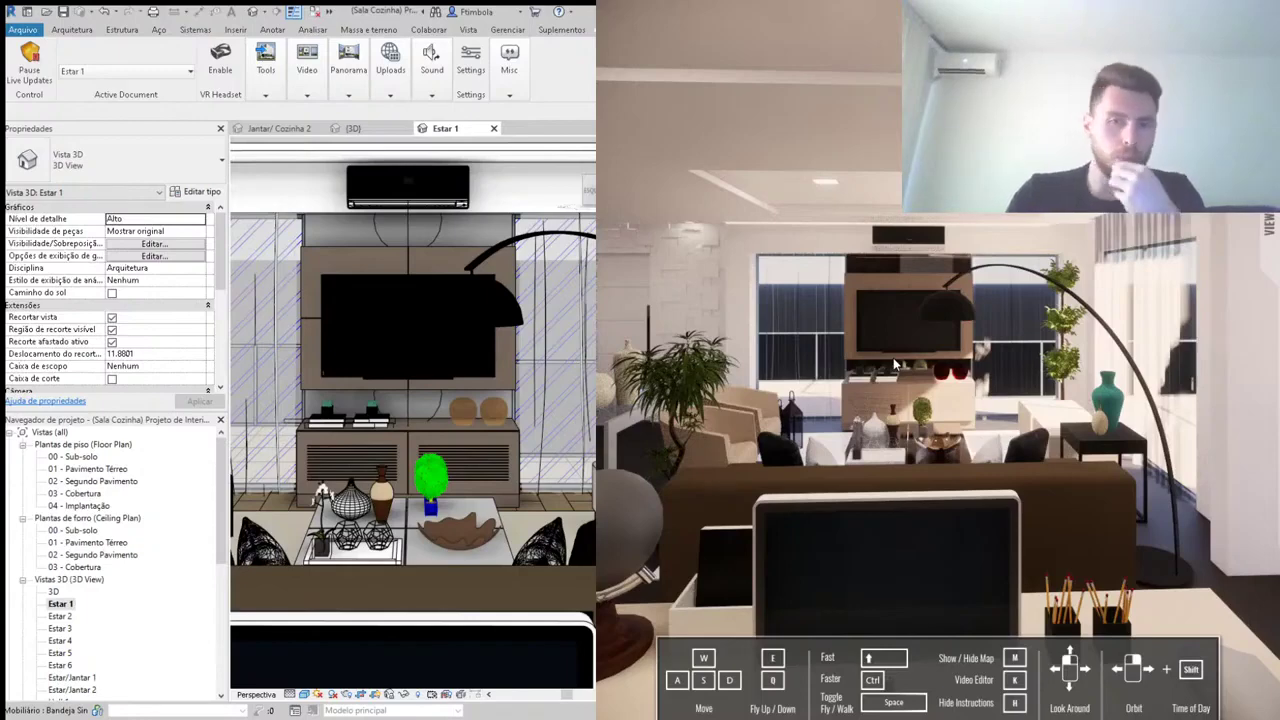
{"action": "mouse_move", "coordinate": [895, 365]}
{"action": "left_mouse_down"}
{"action": "mouse_move", "coordinate": [945, 350]}
{"action": "mouse_move", "coordinate": [915, 352]}
{"action": "left_mouse_up"}
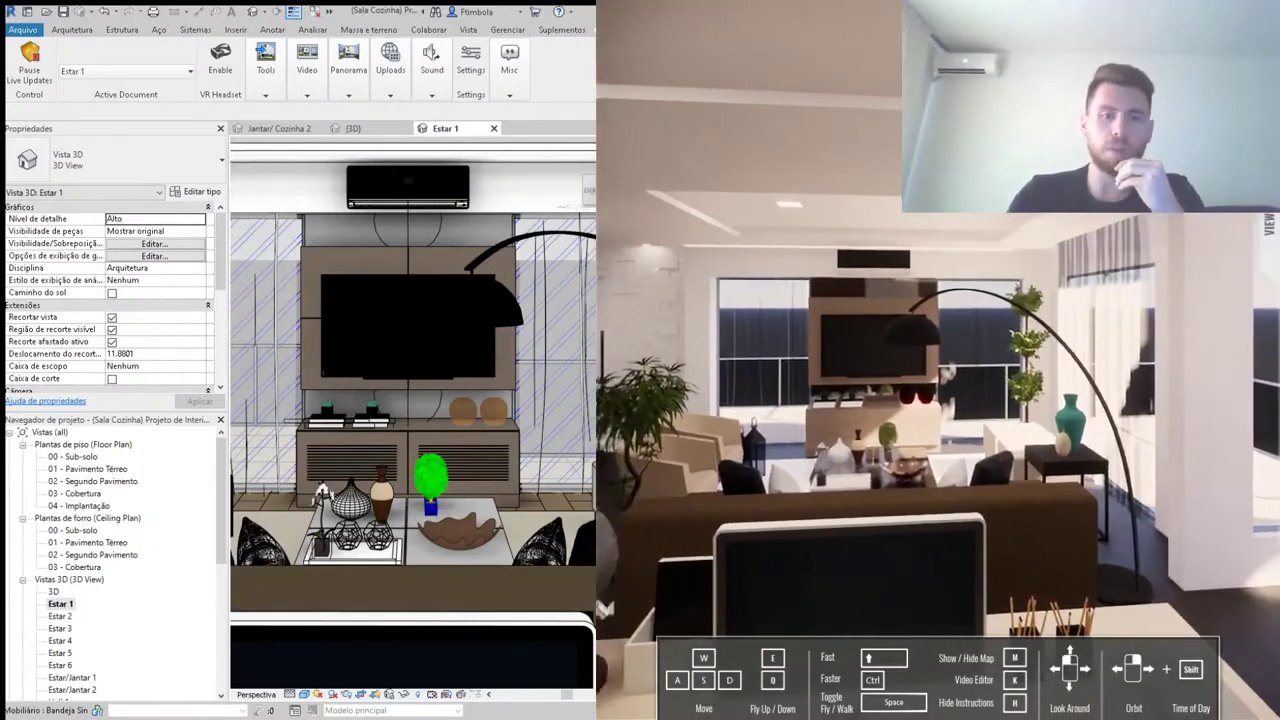
Step: Zoom Revit's 3D view out and back in to frame the TV wall and coffee table
{"action": "scroll", "coordinate": [537, 250], "scroll_direction": "down", "scroll_amount": 2}
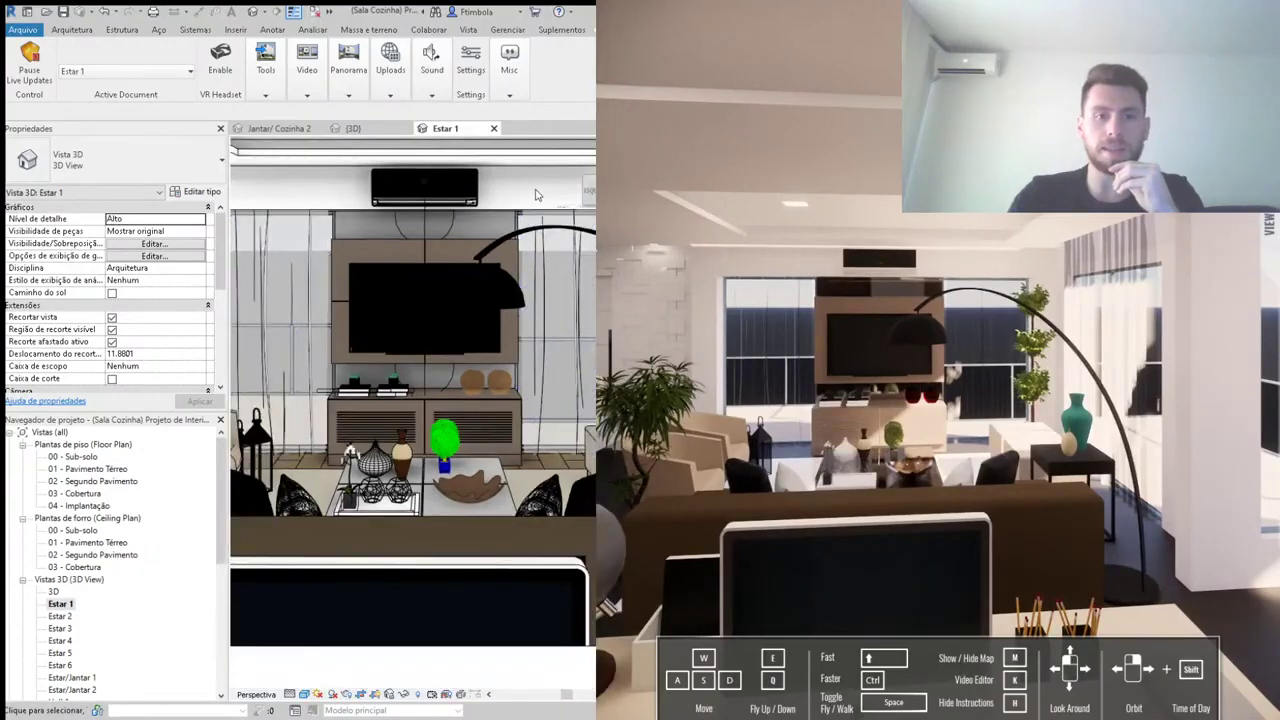
{"action": "scroll", "coordinate": [450, 450], "scroll_direction": "down", "scroll_amount": 2}
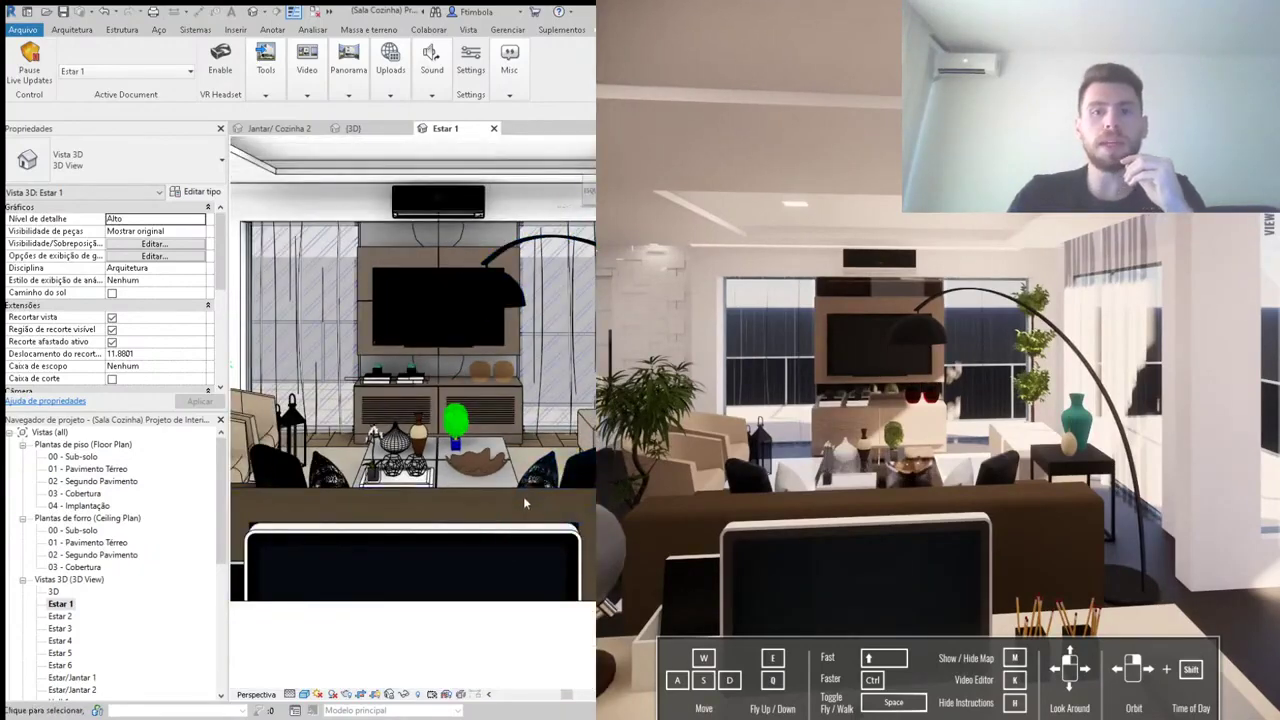
{"action": "scroll", "coordinate": [523, 496], "scroll_direction": "down", "scroll_amount": 1}
{"action": "scroll", "coordinate": [505, 510], "scroll_direction": "down", "scroll_amount": 1}
{"action": "scroll", "coordinate": [490, 528], "scroll_direction": "down", "scroll_amount": 1}
{"action": "scroll", "coordinate": [492, 520], "scroll_direction": "up", "scroll_amount": 1}
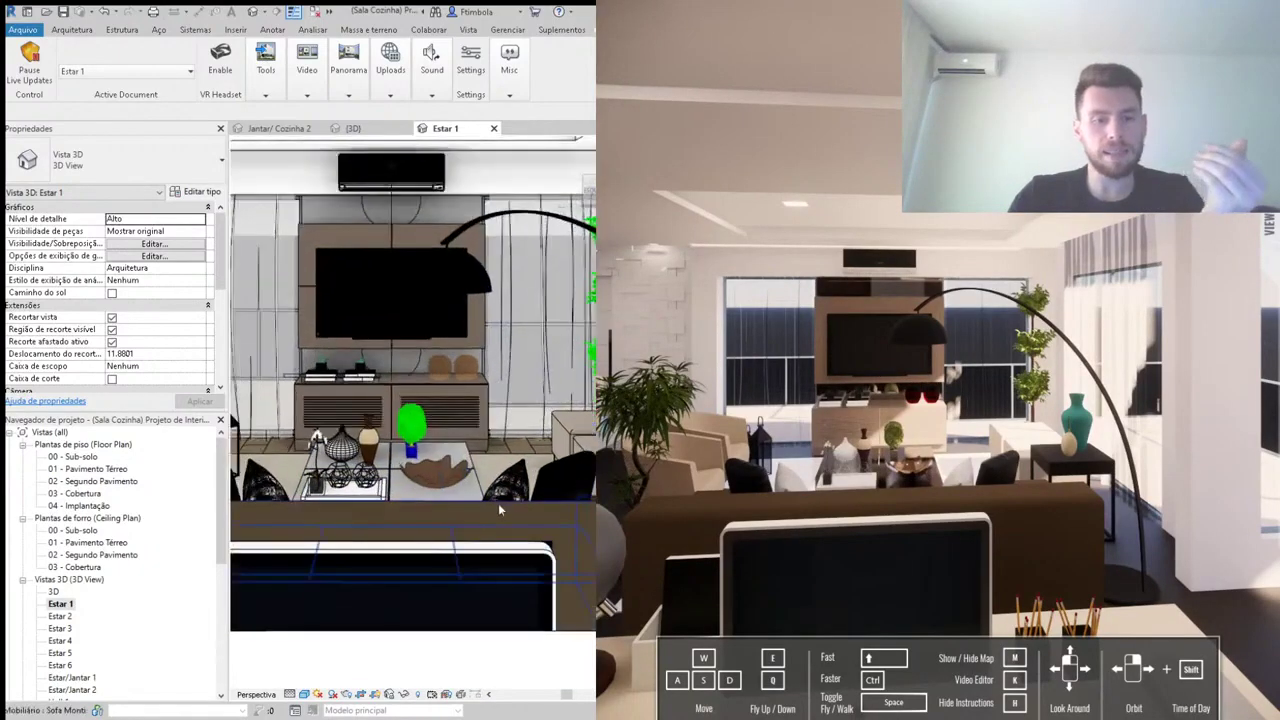
{"action": "scroll", "coordinate": [498, 505], "scroll_direction": "up", "scroll_amount": 1}
{"action": "scroll", "coordinate": [502, 530], "scroll_direction": "up", "scroll_amount": 1}
{"action": "scroll", "coordinate": [517, 552], "scroll_direction": "up", "scroll_amount": 1}
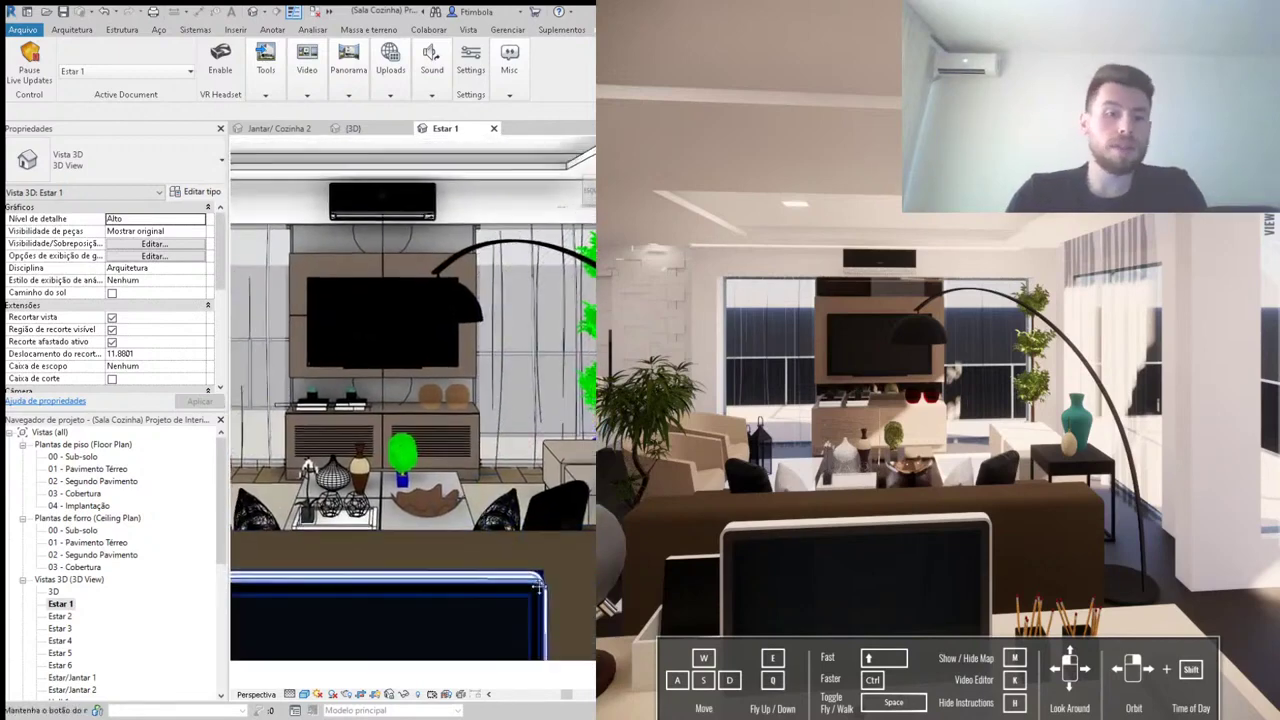
{"action": "scroll", "coordinate": [510, 550], "scroll_direction": "up", "scroll_amount": 1}
{"action": "scroll", "coordinate": [507, 553], "scroll_direction": "up", "scroll_amount": 1}
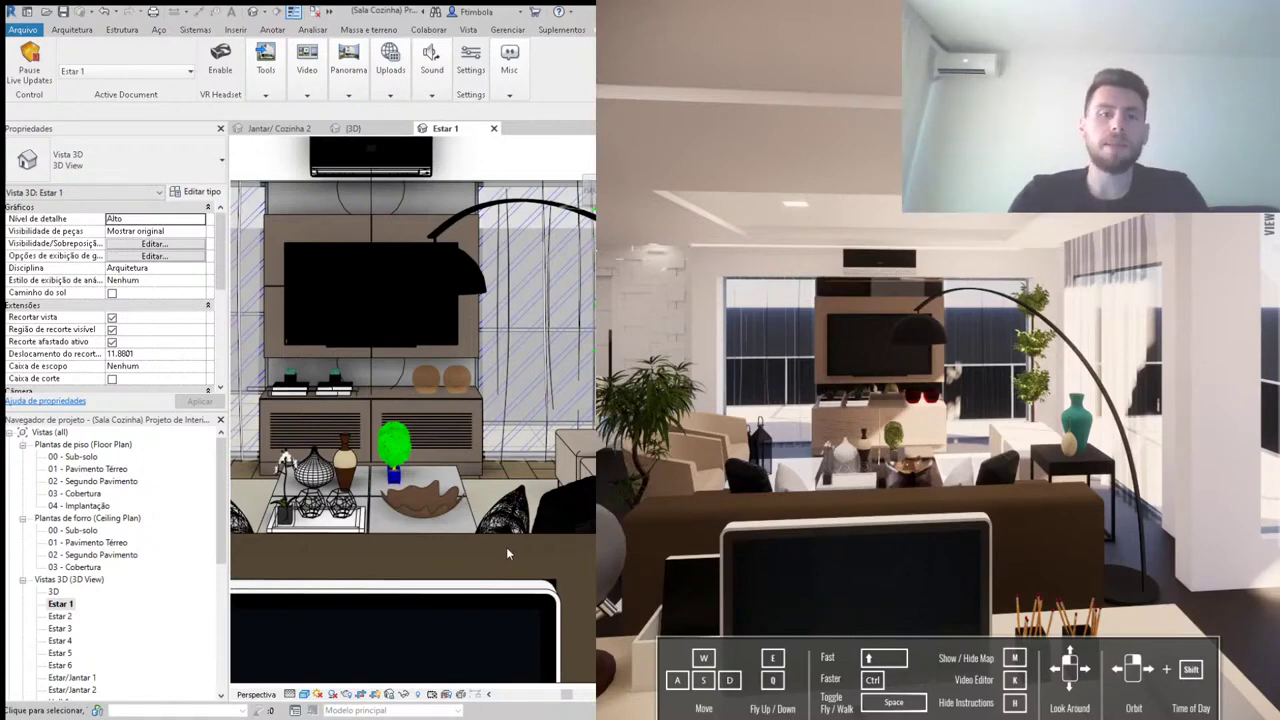
{"action": "scroll", "coordinate": [525, 538], "scroll_direction": "down", "scroll_amount": 1}
Step: Pan the Revit 3D view 'Estar 1' sideways
{"action": "middle_click_drag", "start_coordinate": [535, 547], "coordinate": [582, 557]}
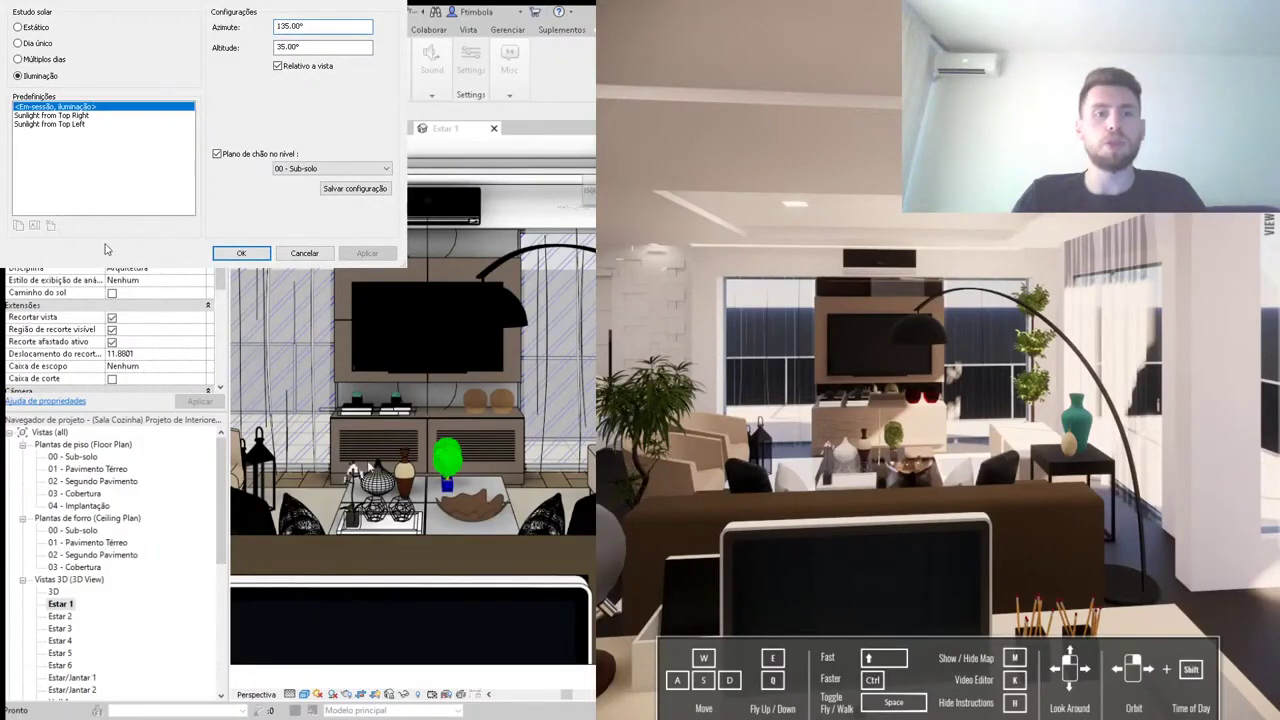
Step: Switch the sun to Static and preview sun times of 10:00, 16:00 and 15:00
{"action": "left_click", "coordinate": [18, 27]}
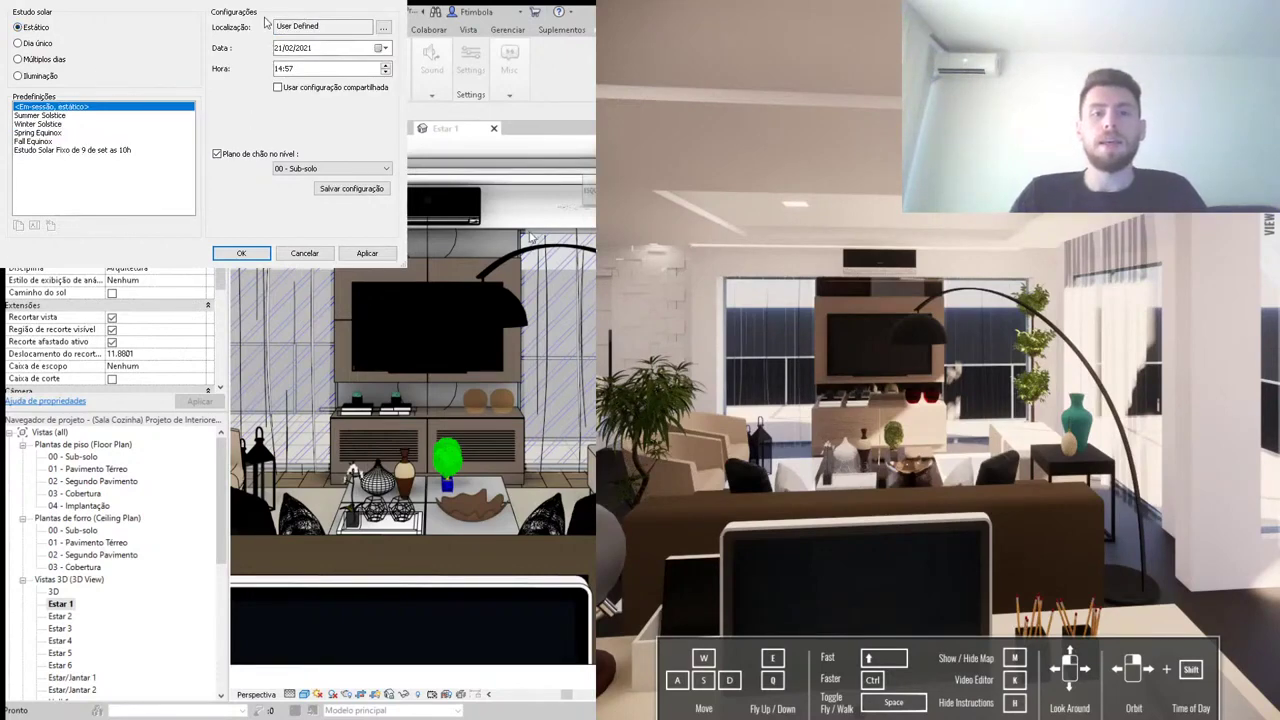
{"action": "left_click", "coordinate": [279, 70]}
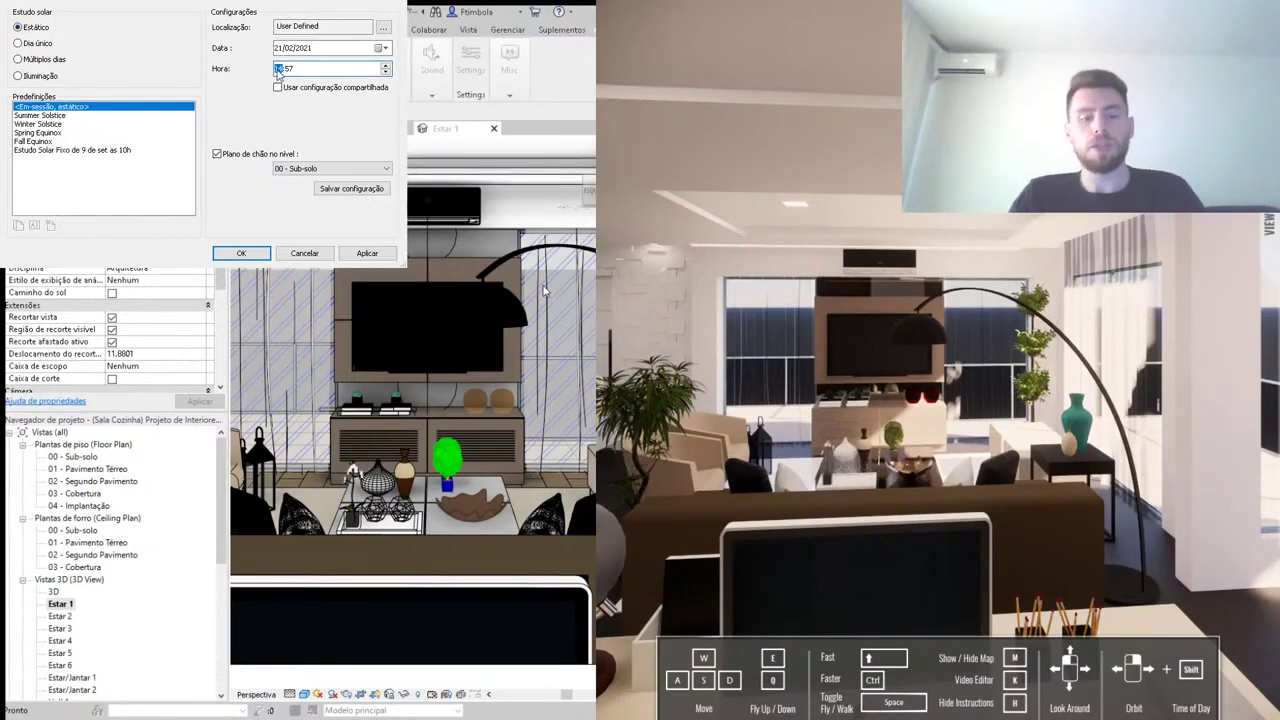
{"action": "type", "text": "1"}
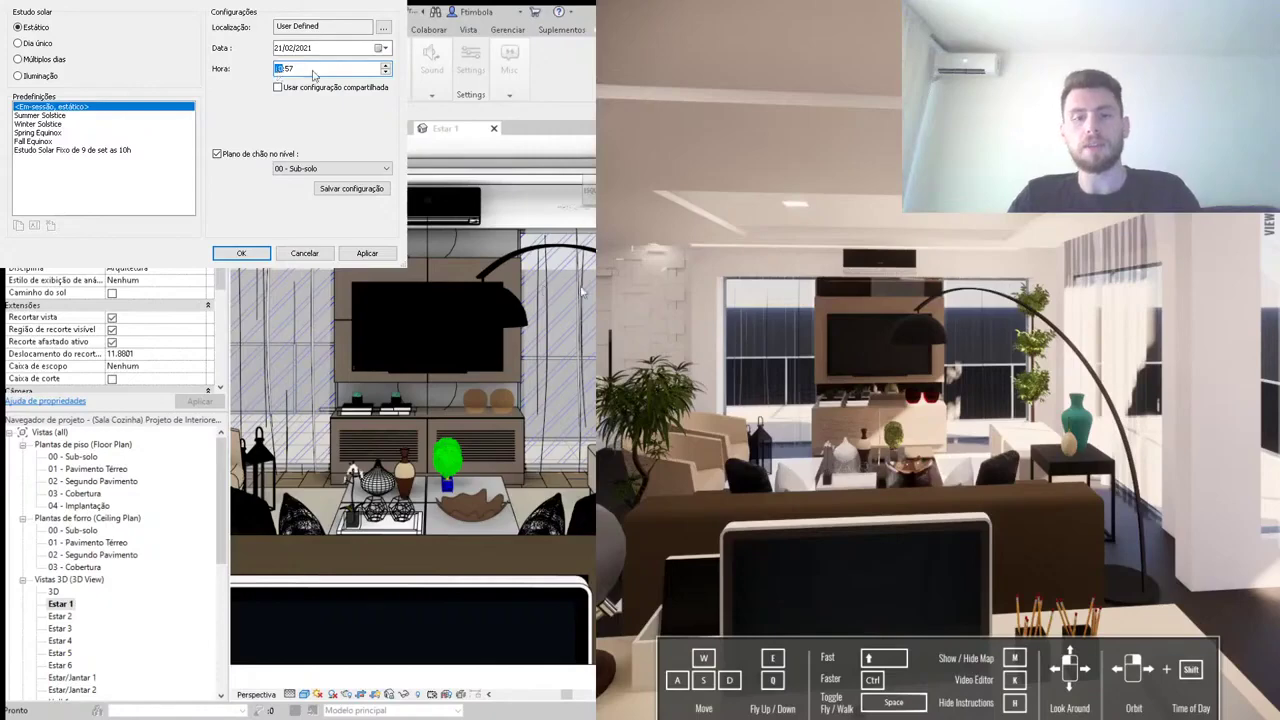
{"action": "type", "text": "0"}
{"action": "left_click", "coordinate": [367, 253]}
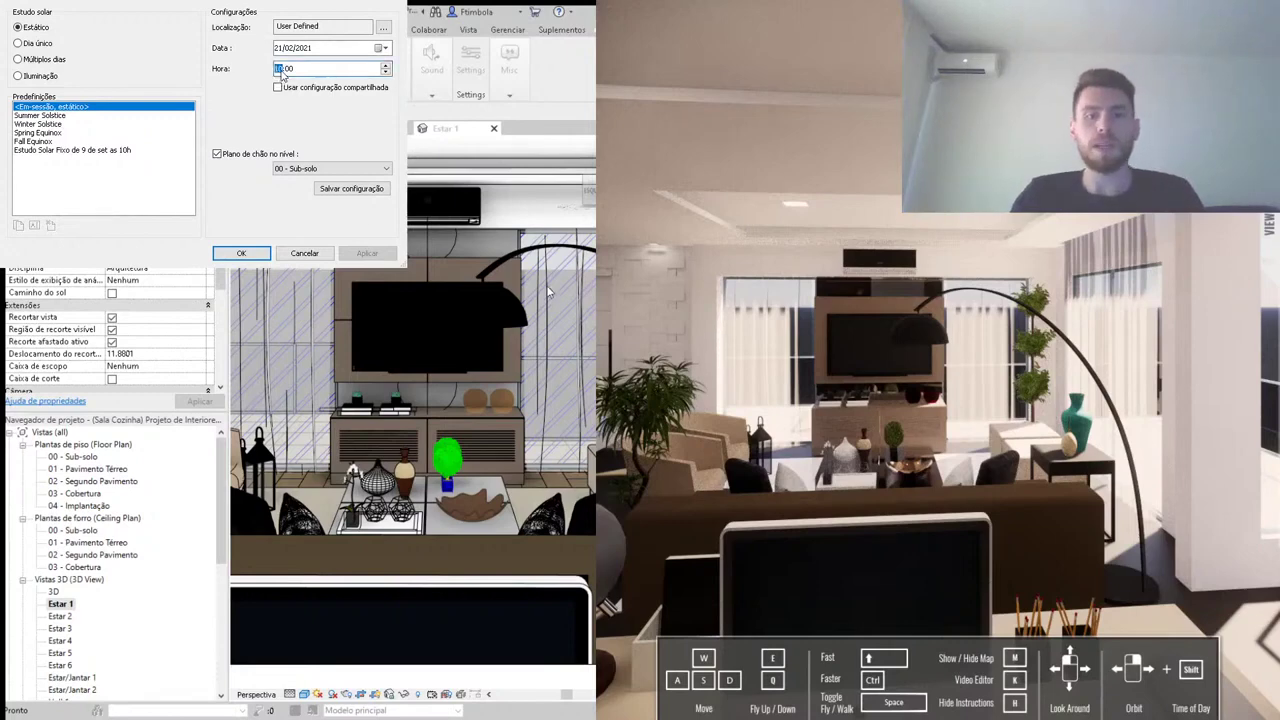
{"action": "type", "text": "16"}
{"action": "left_click", "coordinate": [367, 253]}
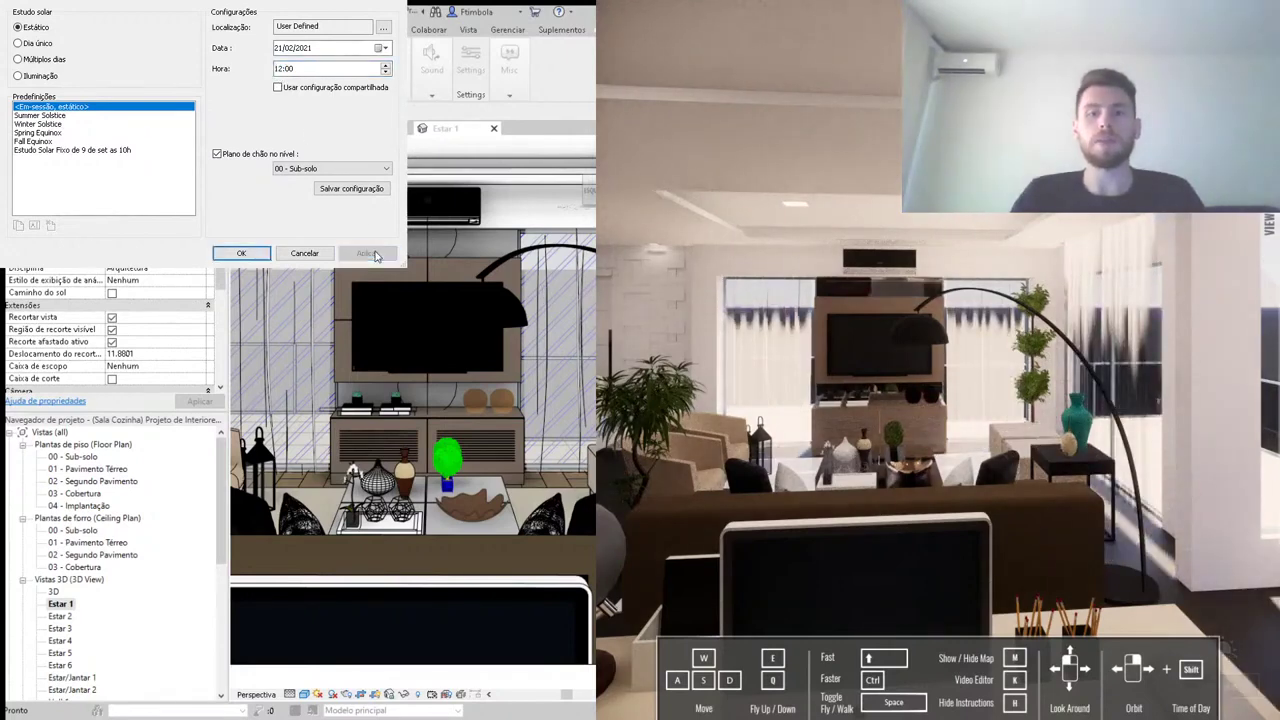
{"action": "left_click", "coordinate": [284, 69]}
{"action": "type", "text": "15"}
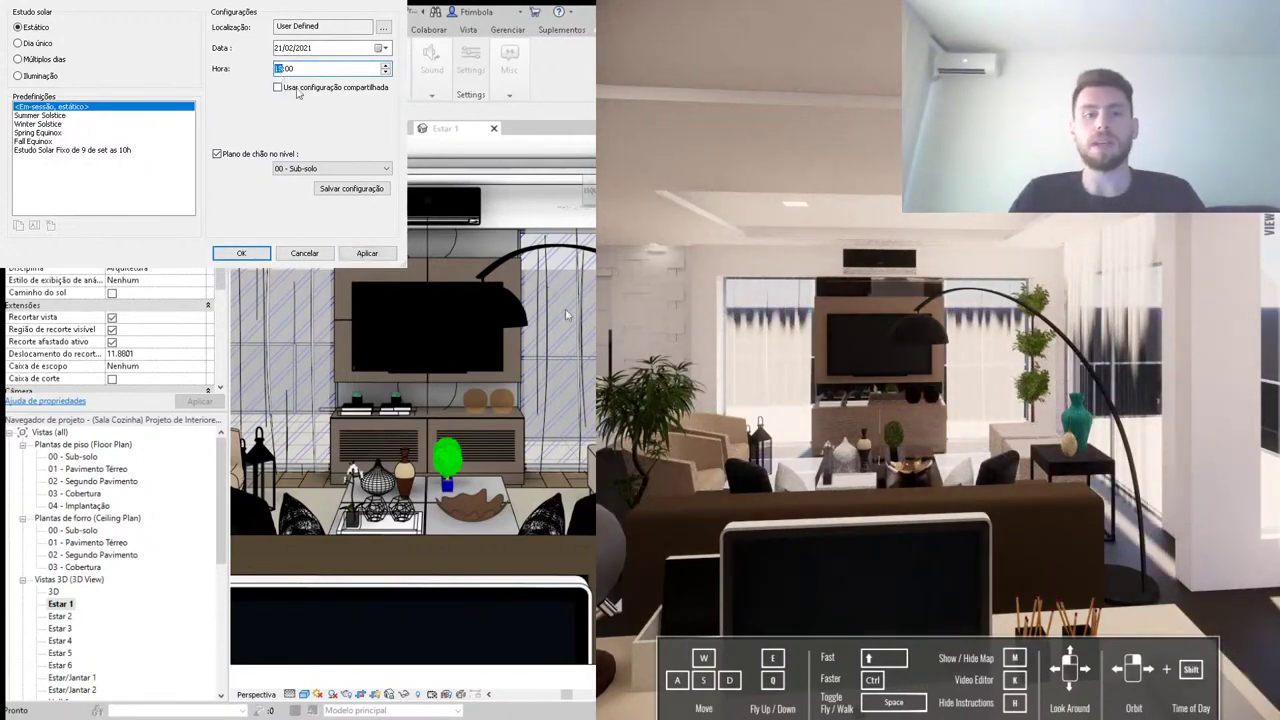
{"action": "left_click", "coordinate": [367, 253]}
Step: Preview later sun times of 17:00, 18:00 and 19:00
{"action": "left_click", "coordinate": [280, 69]}
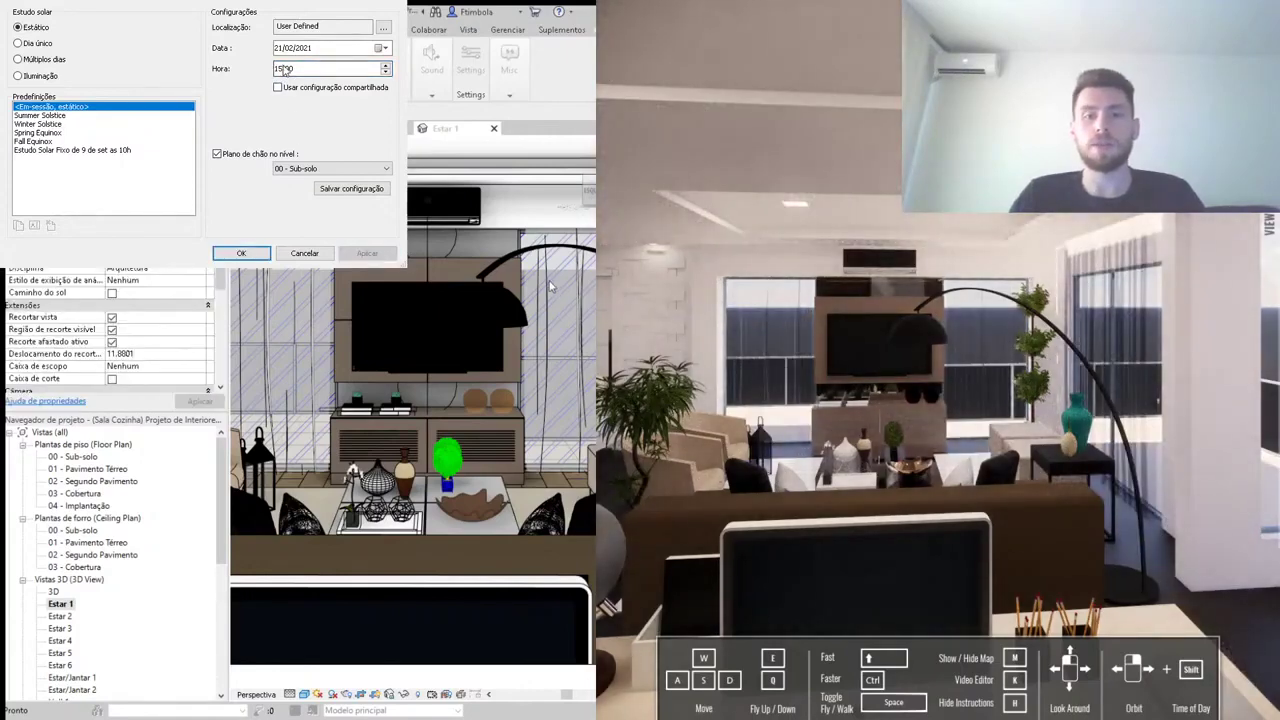
{"action": "type", "text": "14"}
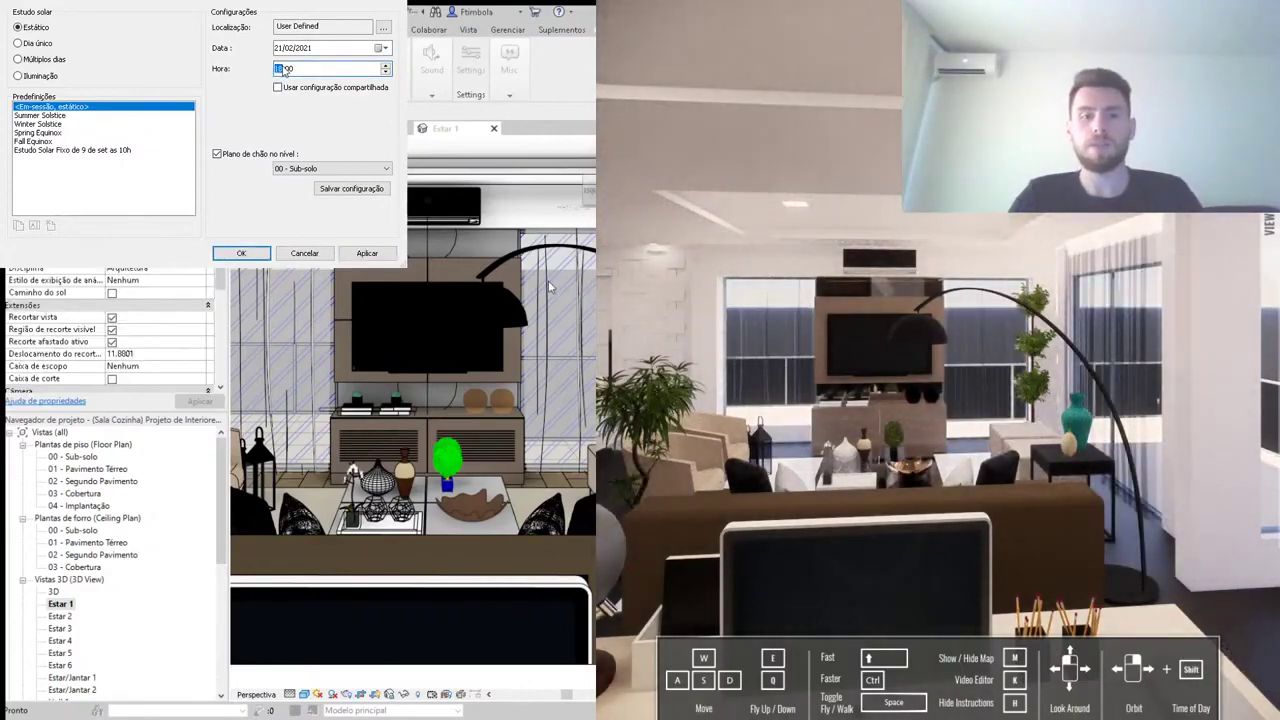
{"action": "type", "text": "17"}
{"action": "left_click", "coordinate": [367, 253]}
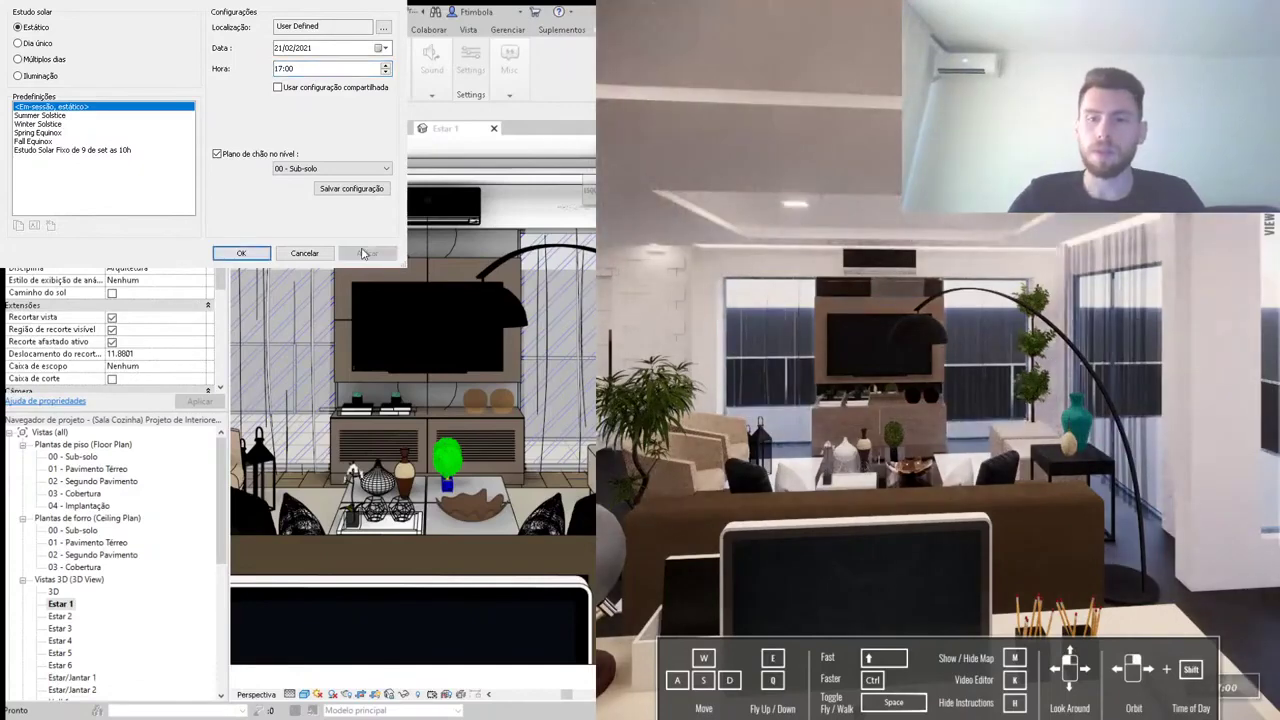
{"action": "left_click", "coordinate": [280, 69]}
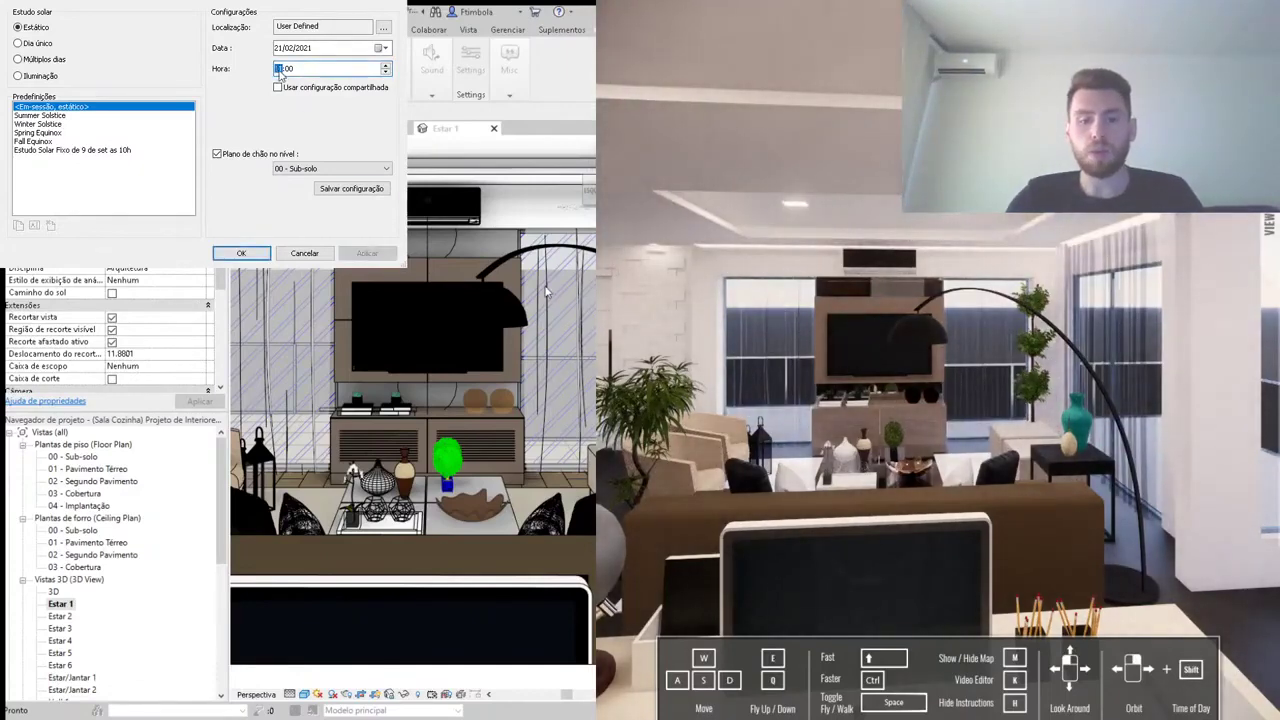
{"action": "type", "text": "18"}
{"action": "left_click", "coordinate": [367, 253]}
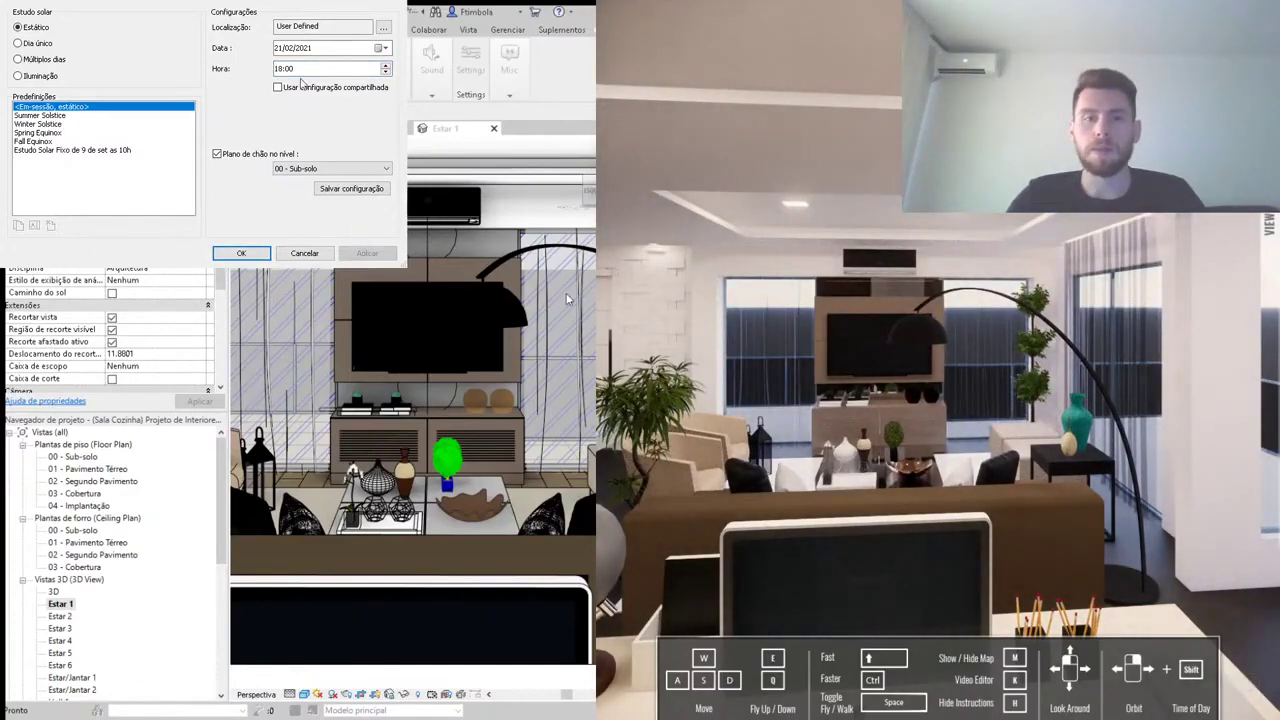
{"action": "left_click", "coordinate": [280, 69]}
{"action": "type", "text": "19"}
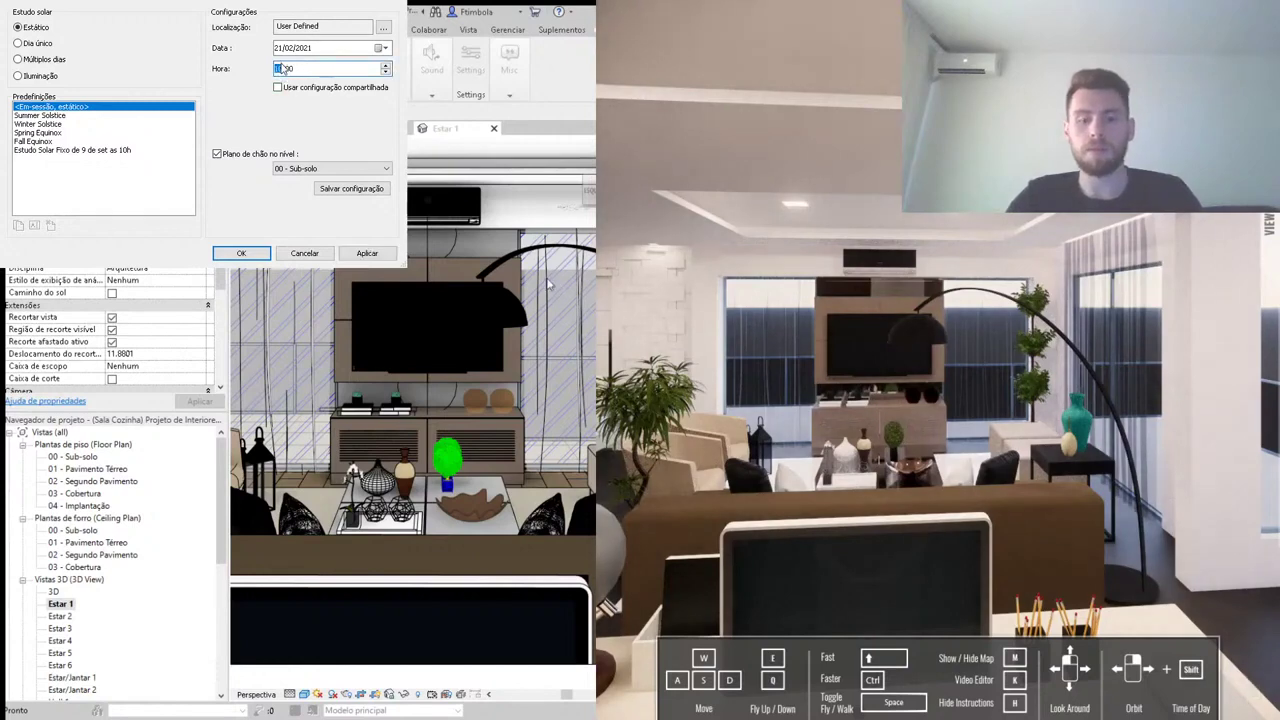
{"action": "left_click", "coordinate": [370, 255]}
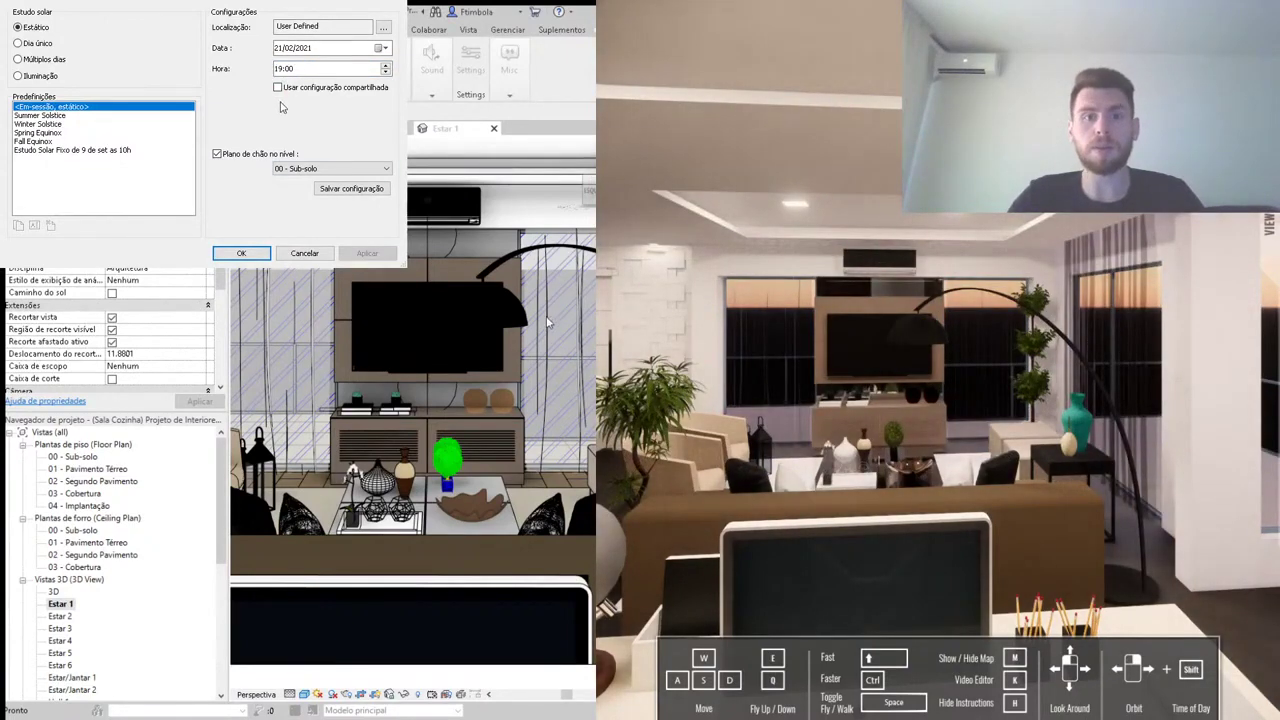
Step: Try 20:00, then settle on 19:00 and confirm the Sun Settings
{"action": "left_click", "coordinate": [280, 69]}
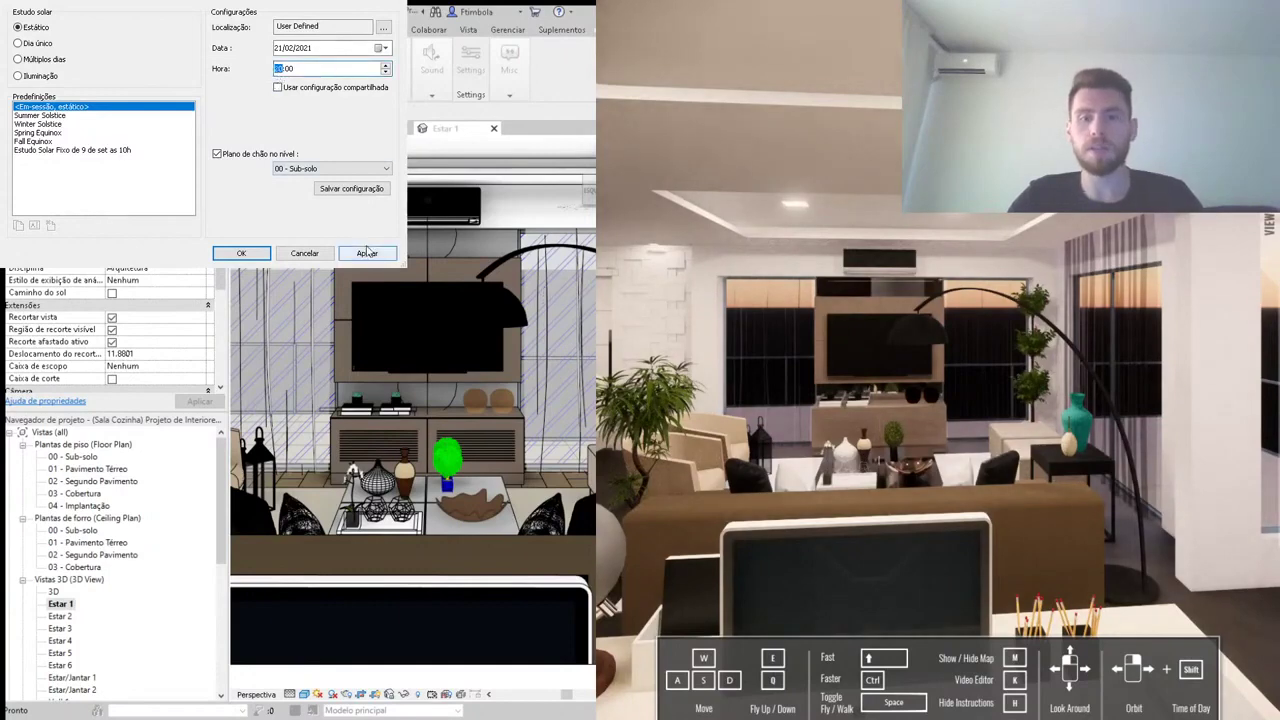
{"action": "left_click", "coordinate": [367, 253]}
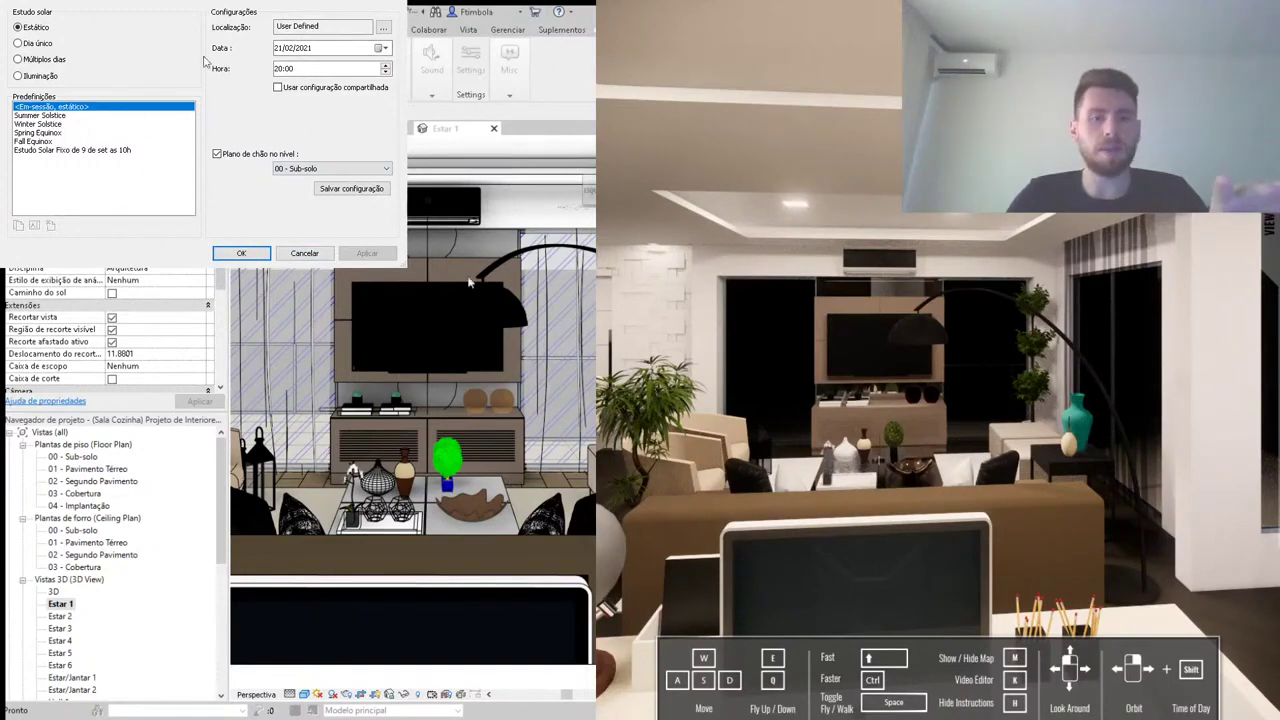
{"action": "left_click", "coordinate": [283, 70]}
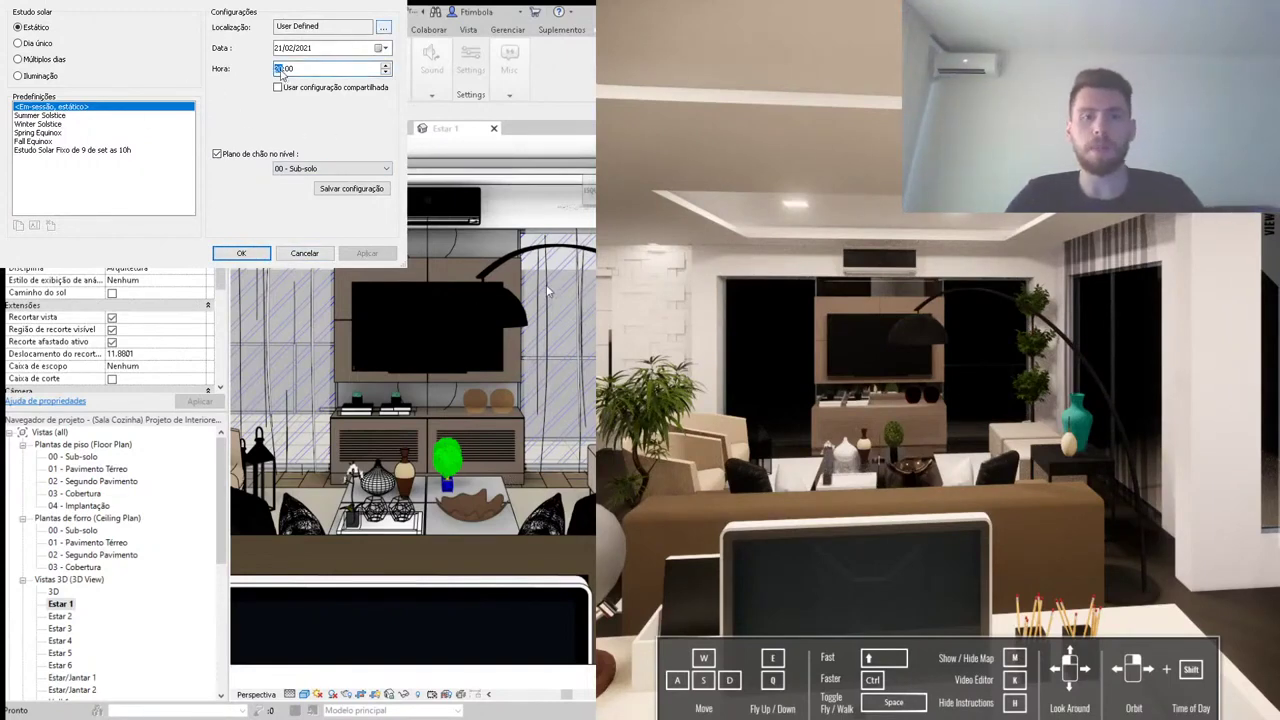
{"action": "type", "text": "19"}
{"action": "left_click", "coordinate": [362, 254]}
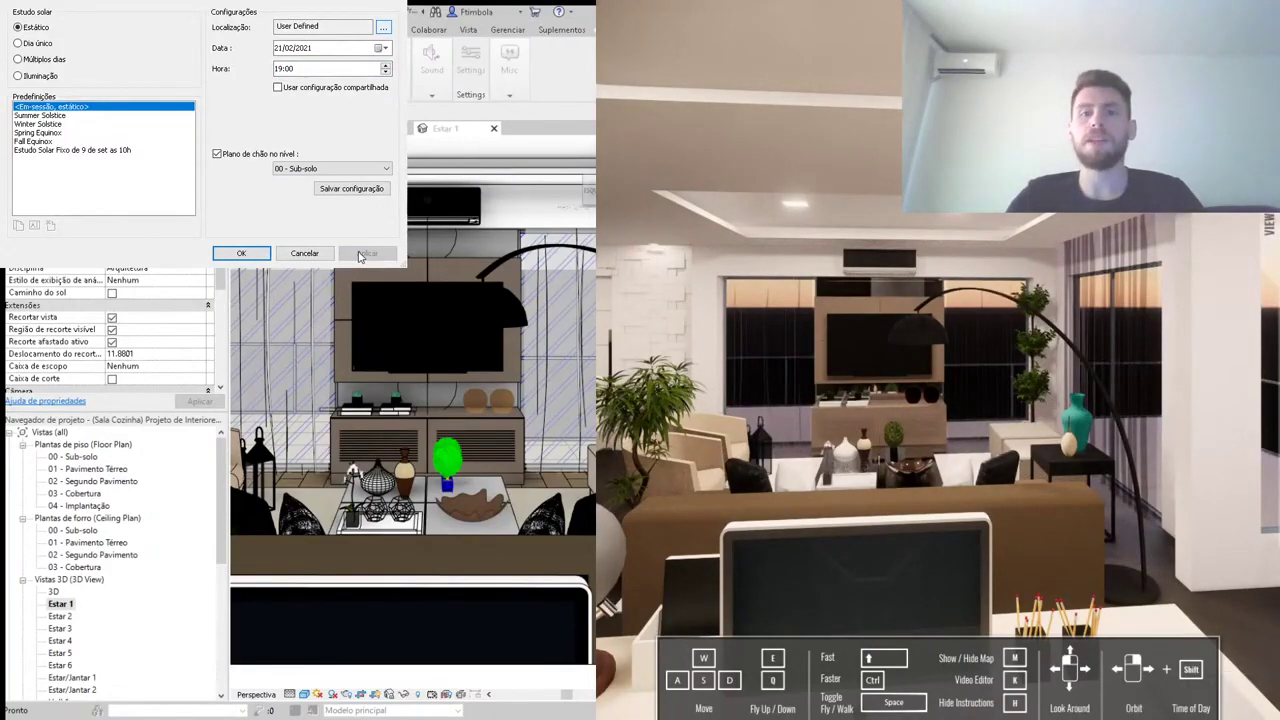
{"action": "left_click", "coordinate": [241, 253]}
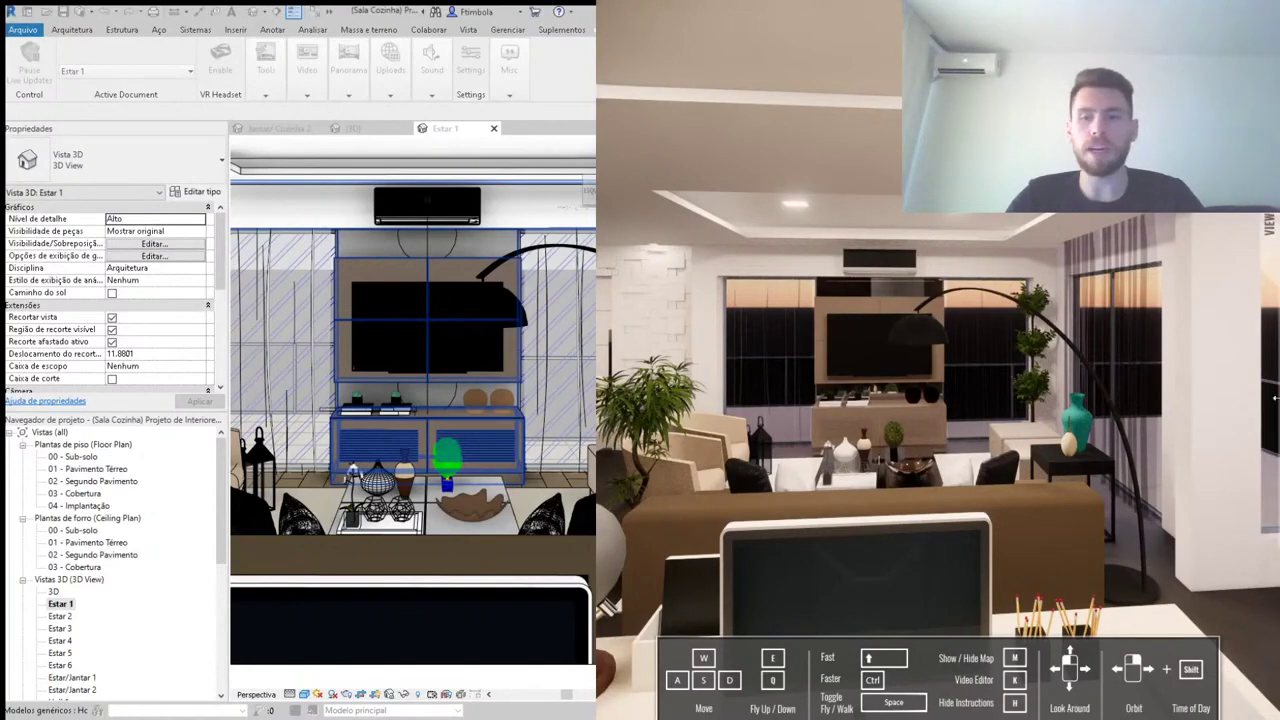
Step: Show the saved Enscape views and walk the Enscape camera back behind the desk
{"action": "left_click", "coordinate": [1218, 232]}
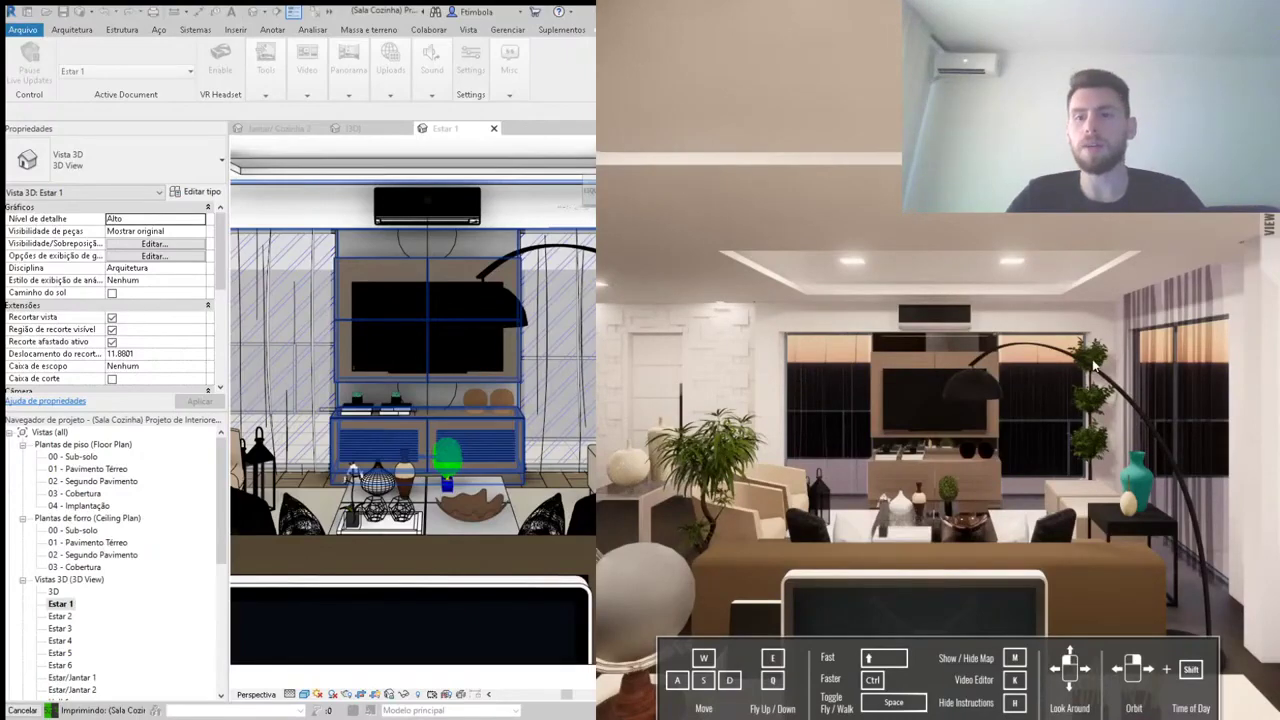
{"action": "key", "text": "s"}
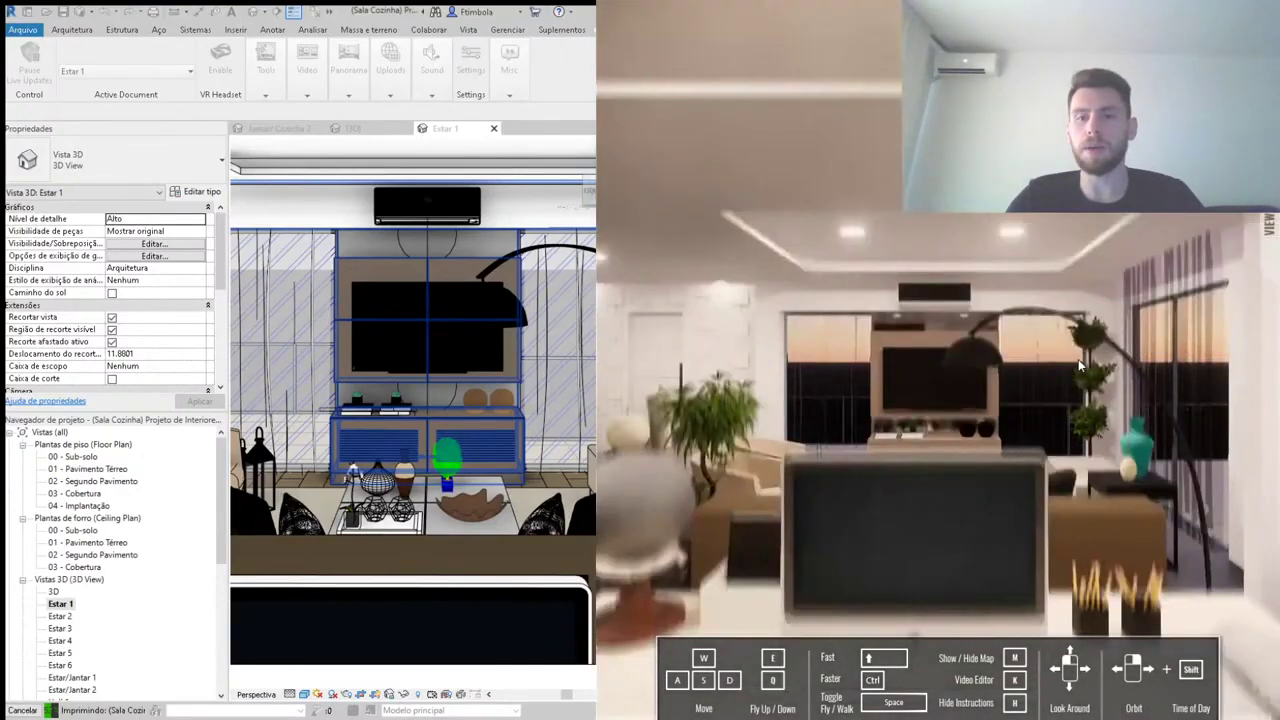
{"action": "key", "text": "e"}
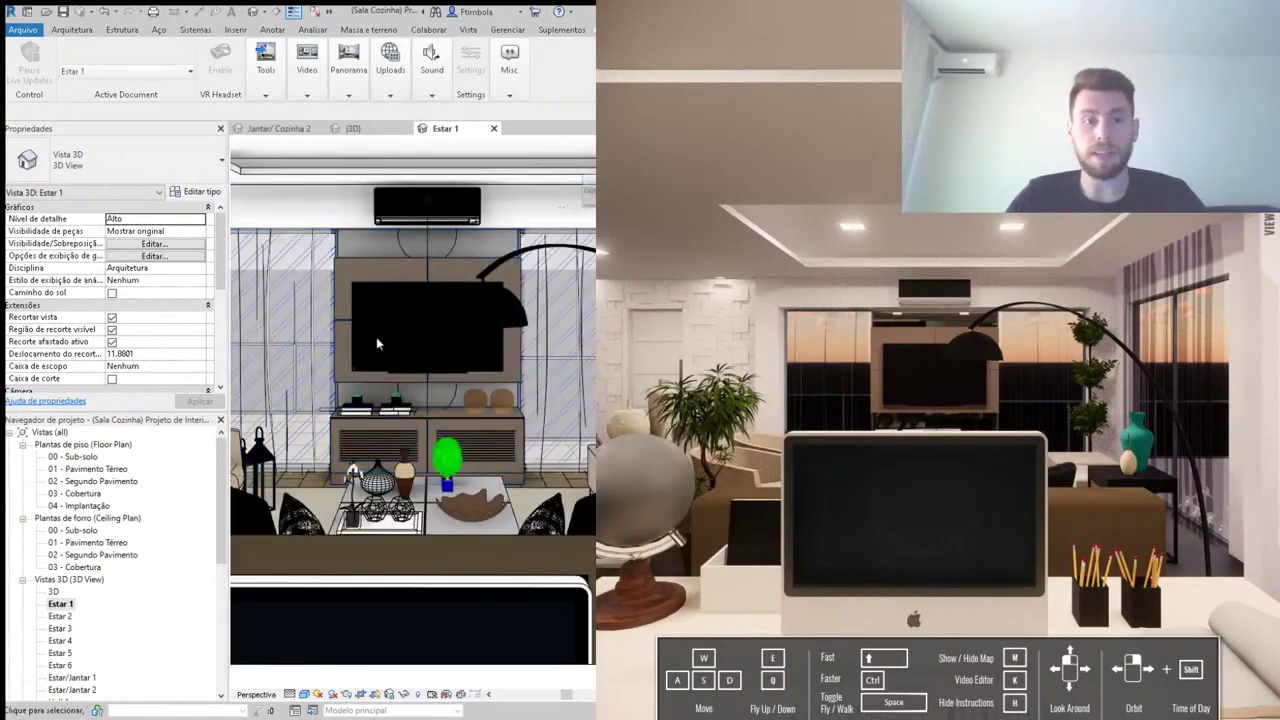
Step: Set the Estar 1 camera's eye elevation to 1.45 and apply it to the view
{"action": "scroll", "coordinate": [162, 352], "scroll_direction": "down", "scroll_amount": 3}
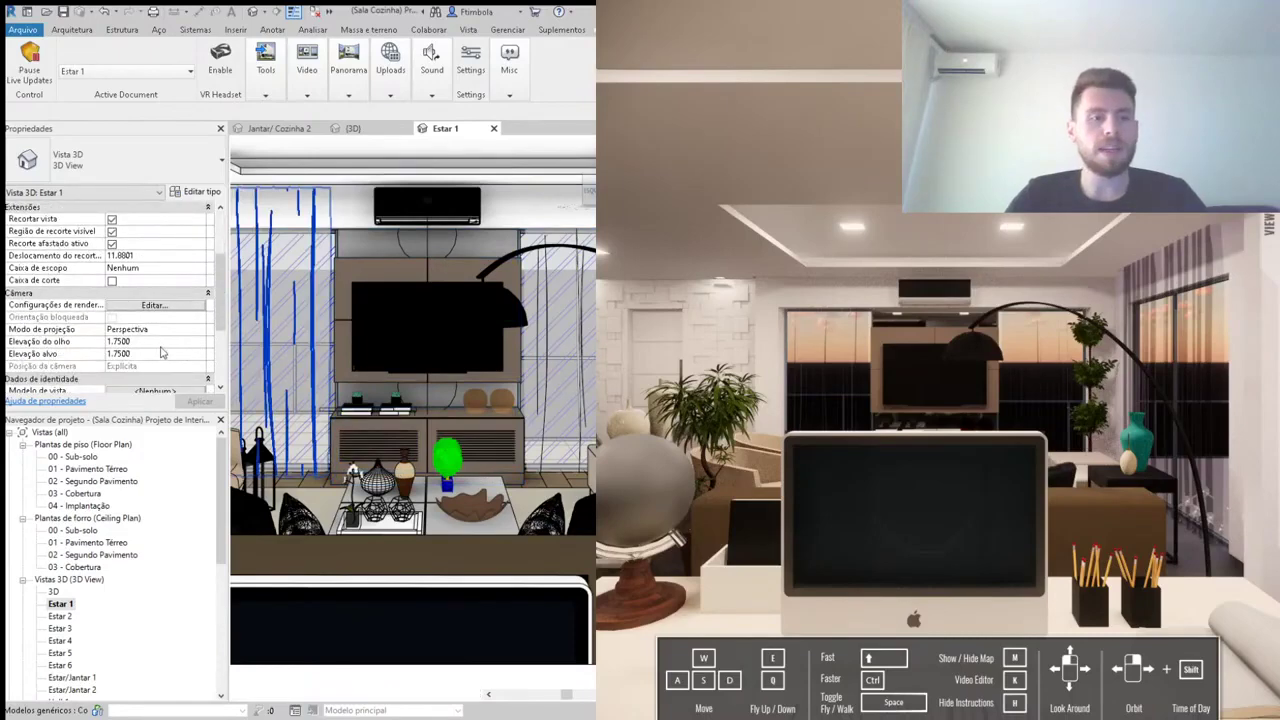
{"action": "left_click", "coordinate": [162, 346]}
{"action": "type", "text": "1"}
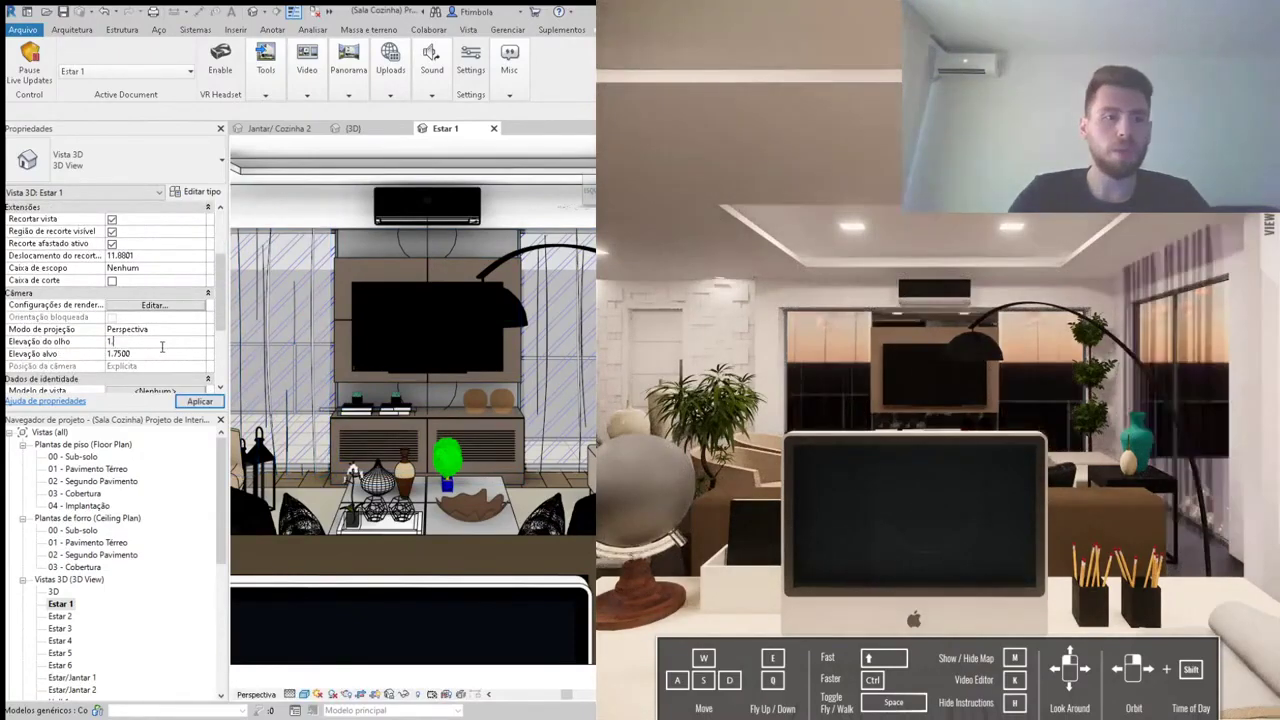
{"action": "type", "text": ".45"}
{"action": "key", "text": "Tab"}
{"action": "type", "text": "1.45"}
{"action": "left_click", "coordinate": [216, 400]}
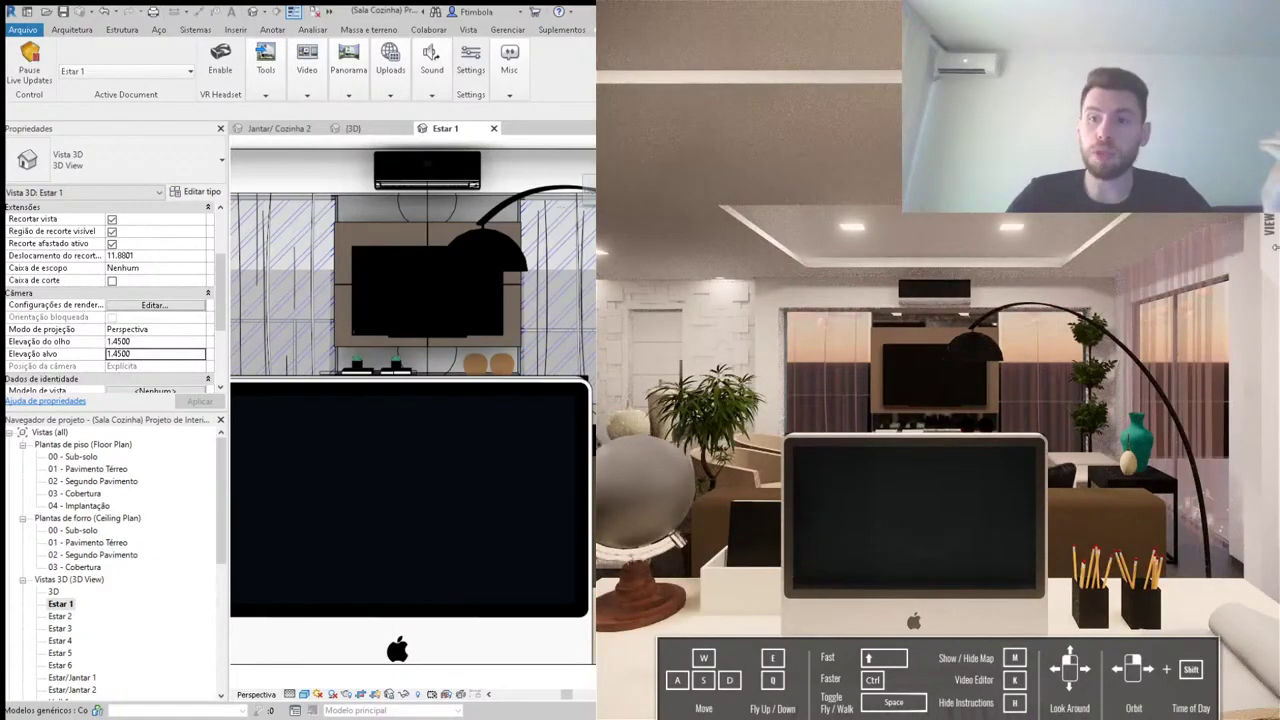
Step: Set the camera's eye and target elevations both to 1.6
{"action": "left_click", "coordinate": [163, 342]}
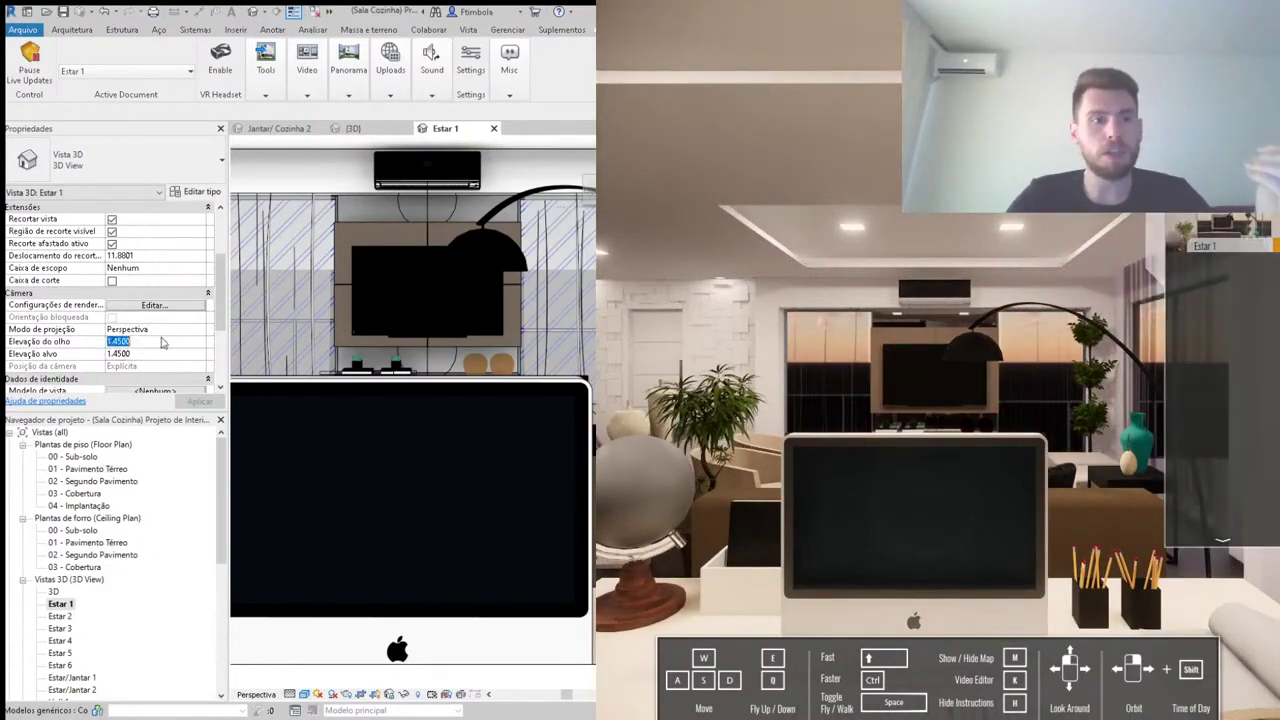
{"action": "type", "text": "1"}
{"action": "left_click", "coordinate": [169, 351]}
{"action": "type", "text": "1"}
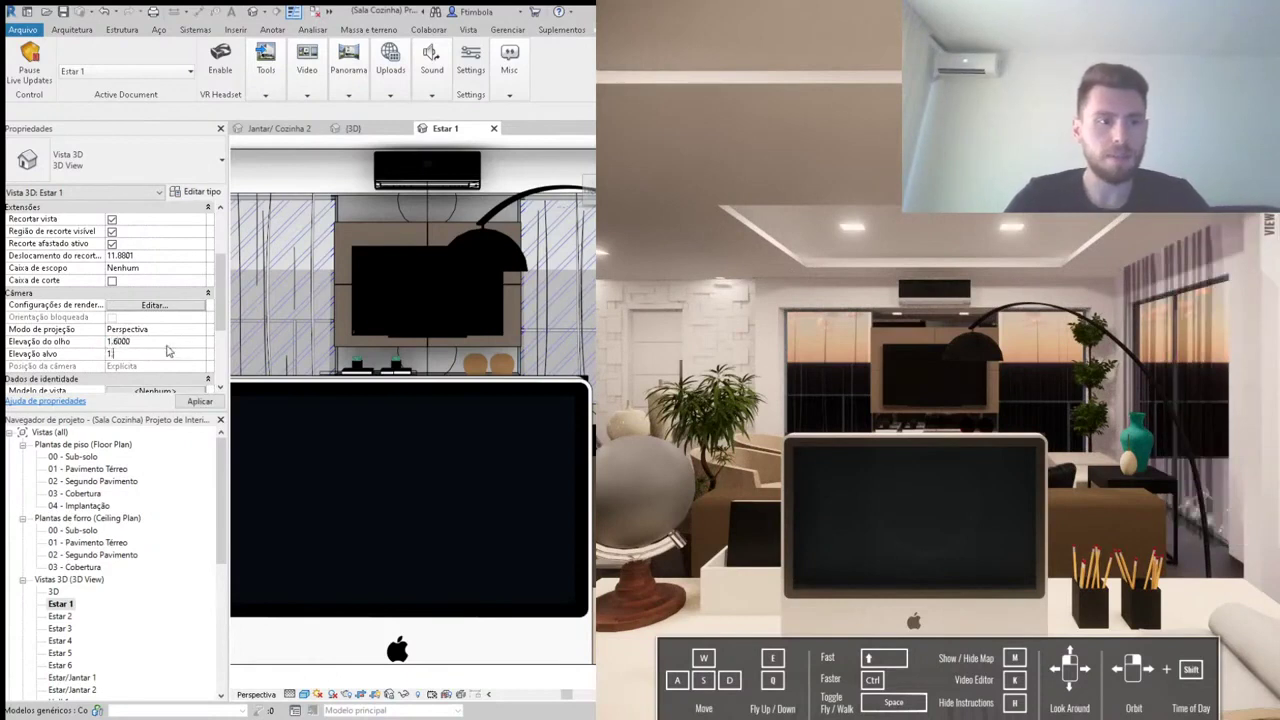
{"action": "key", "text": "BackSpace"}
{"action": "type", "text": "6"}
{"action": "key", "text": "Return"}
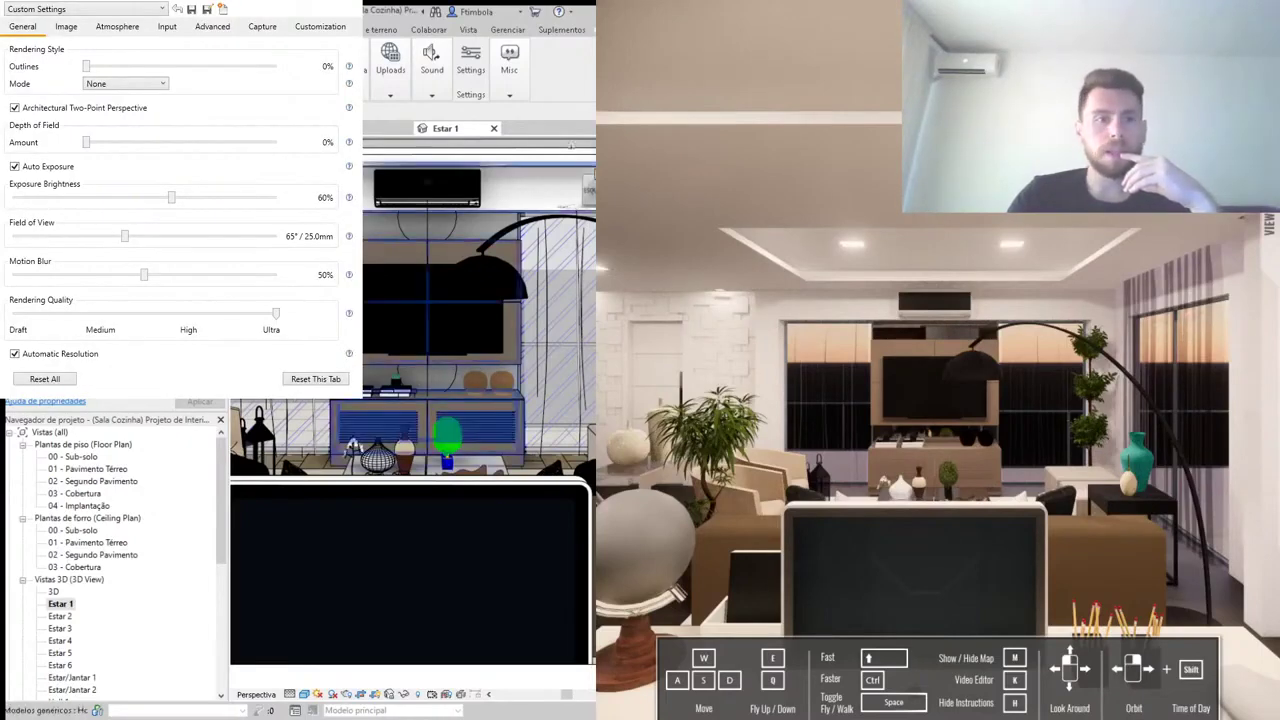
Step: In Enscape's Atmosphere settings, compare horizon presets from Forest to White Ground and settle on Urban
{"action": "left_click", "coordinate": [117, 27]}
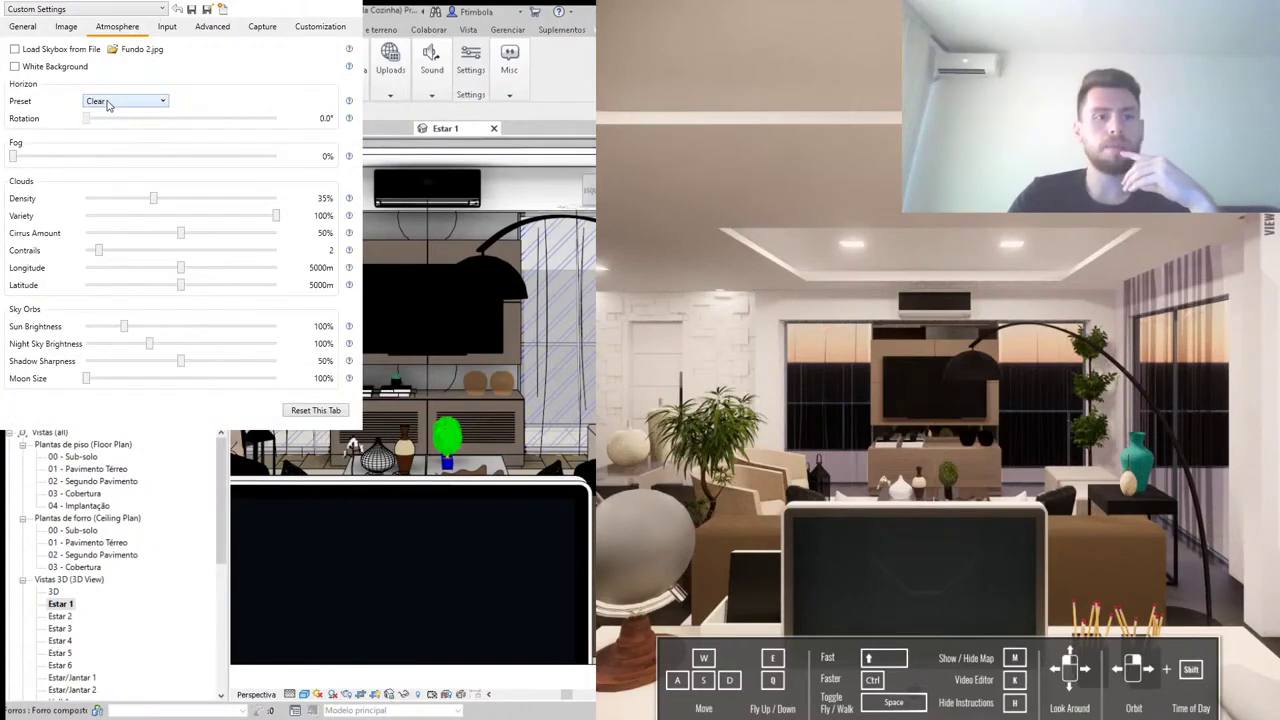
{"action": "left_click", "coordinate": [105, 133]}
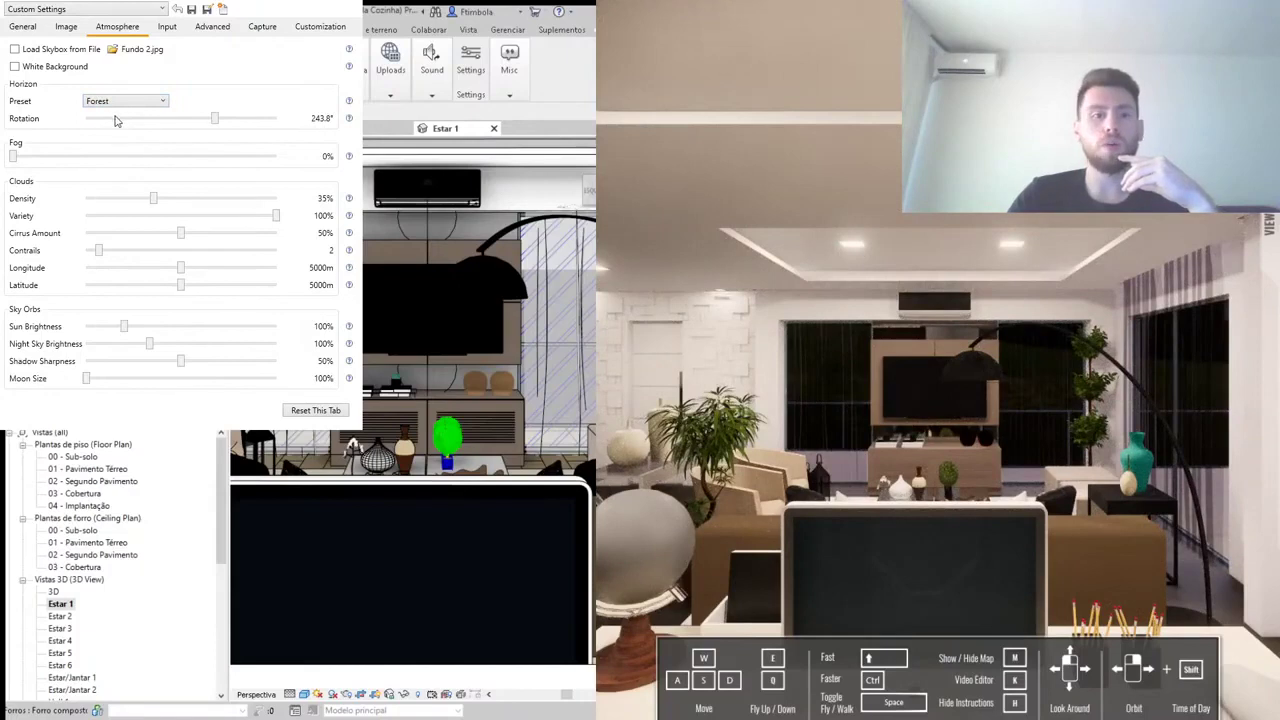
{"action": "key", "text": "Down"}
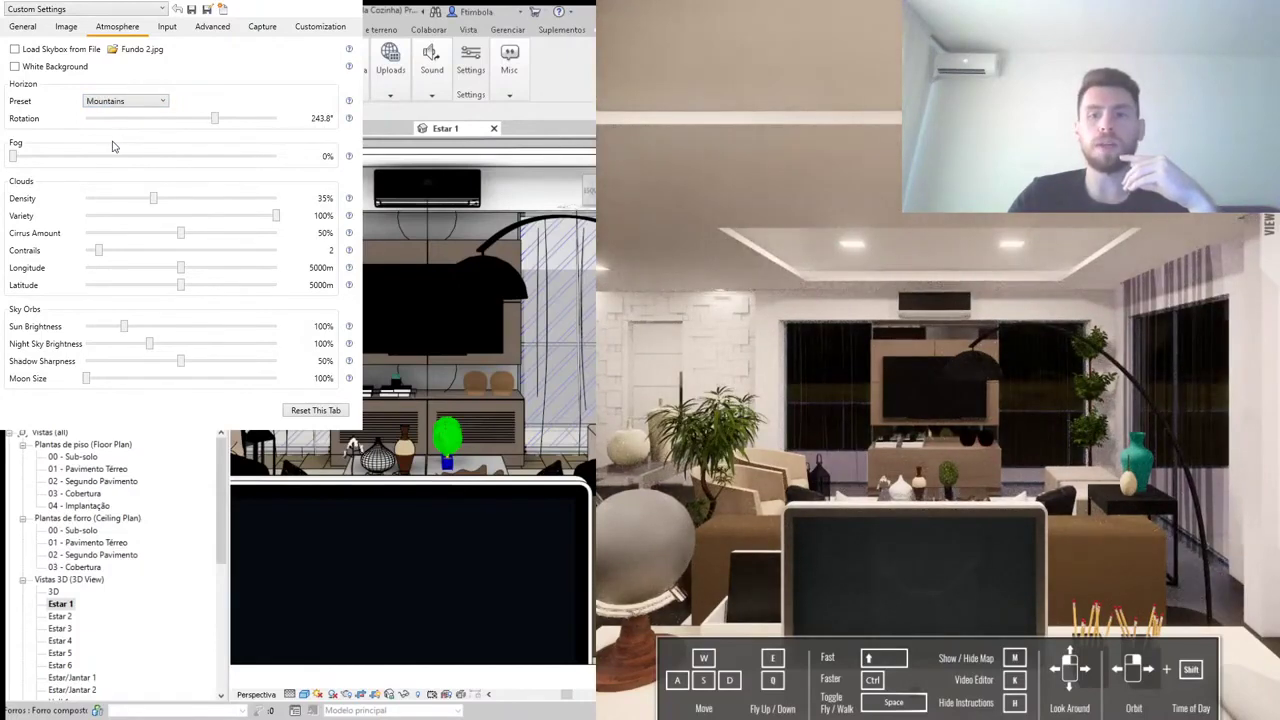
{"action": "key", "text": "Down"}
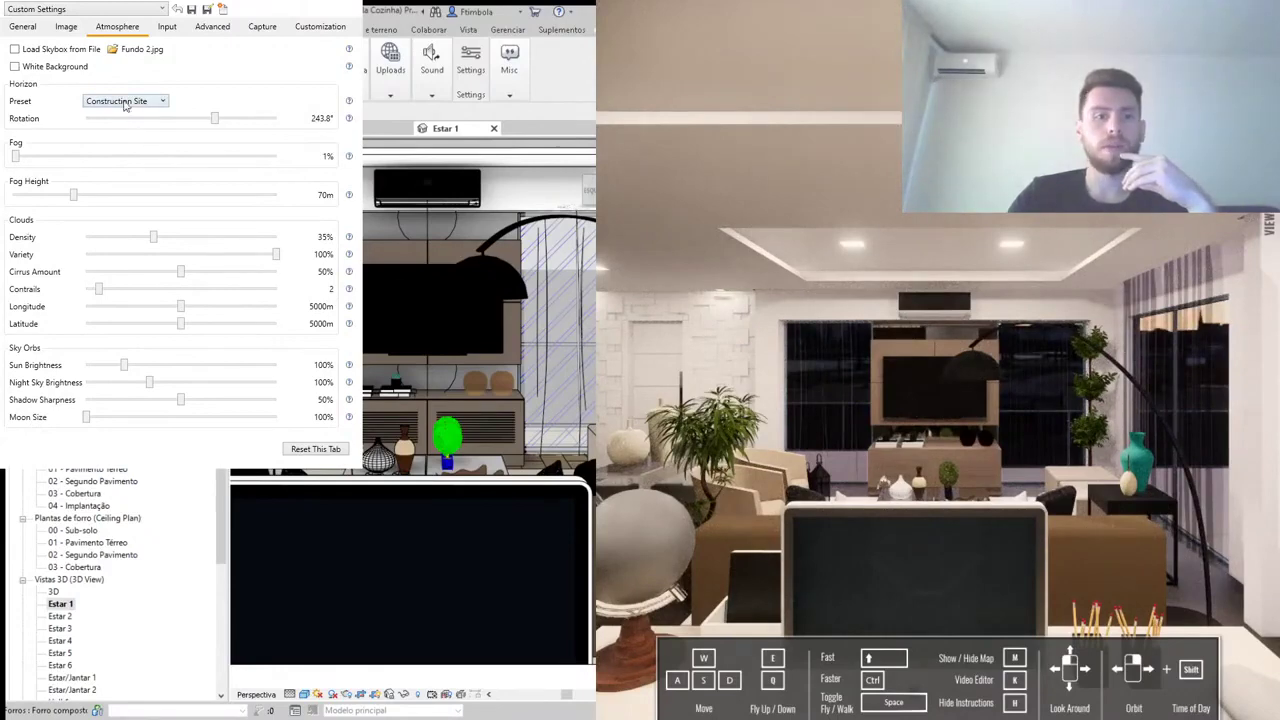
{"action": "key", "text": "Down"}
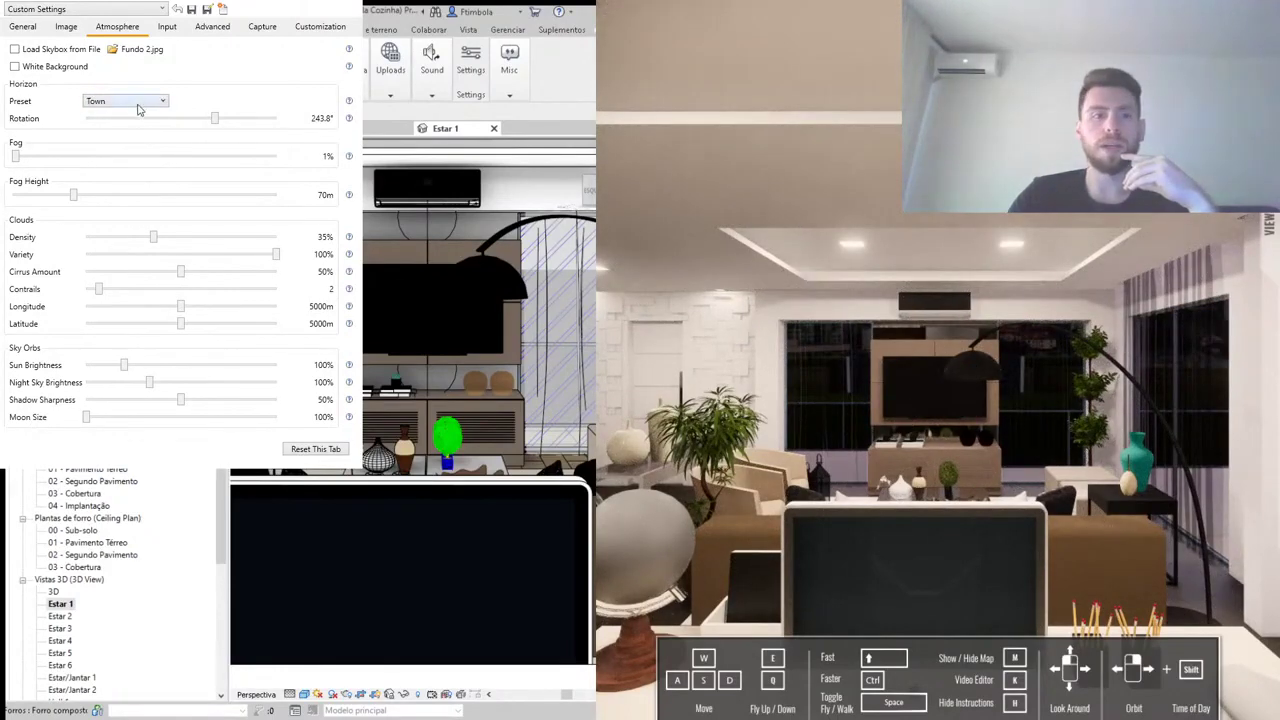
{"action": "key", "text": "Down"}
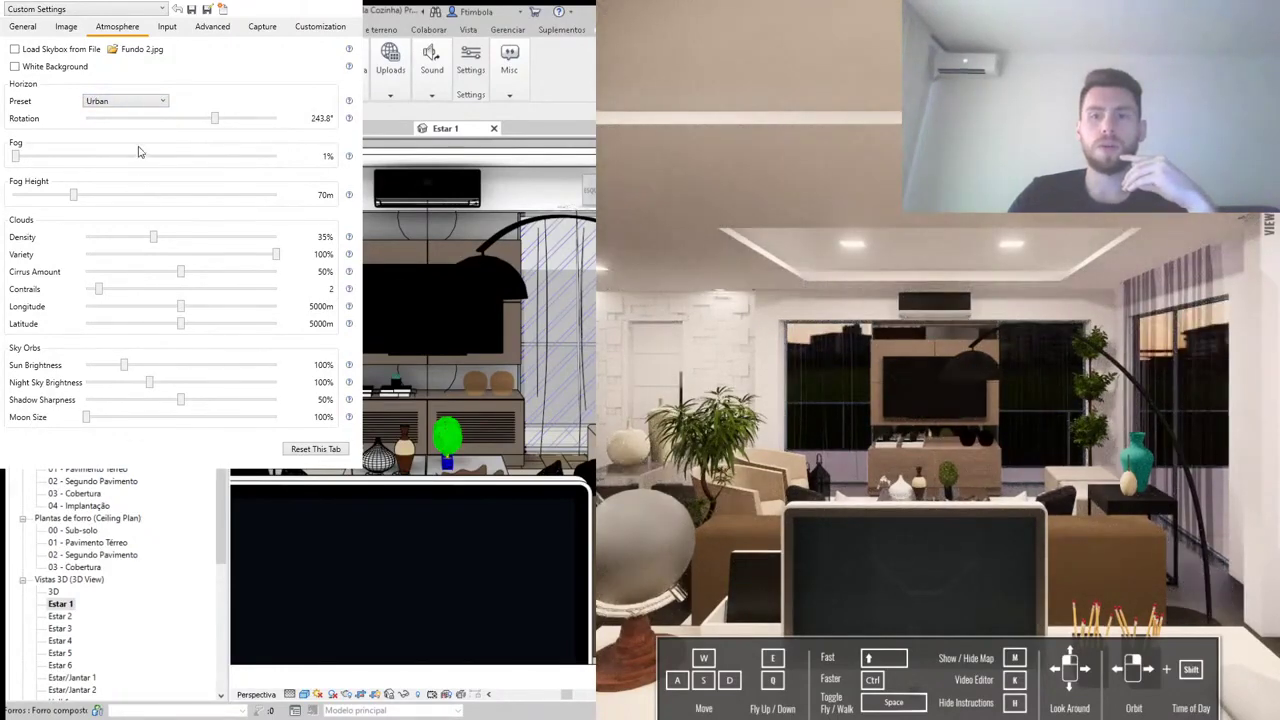
{"action": "key", "text": "Down"}
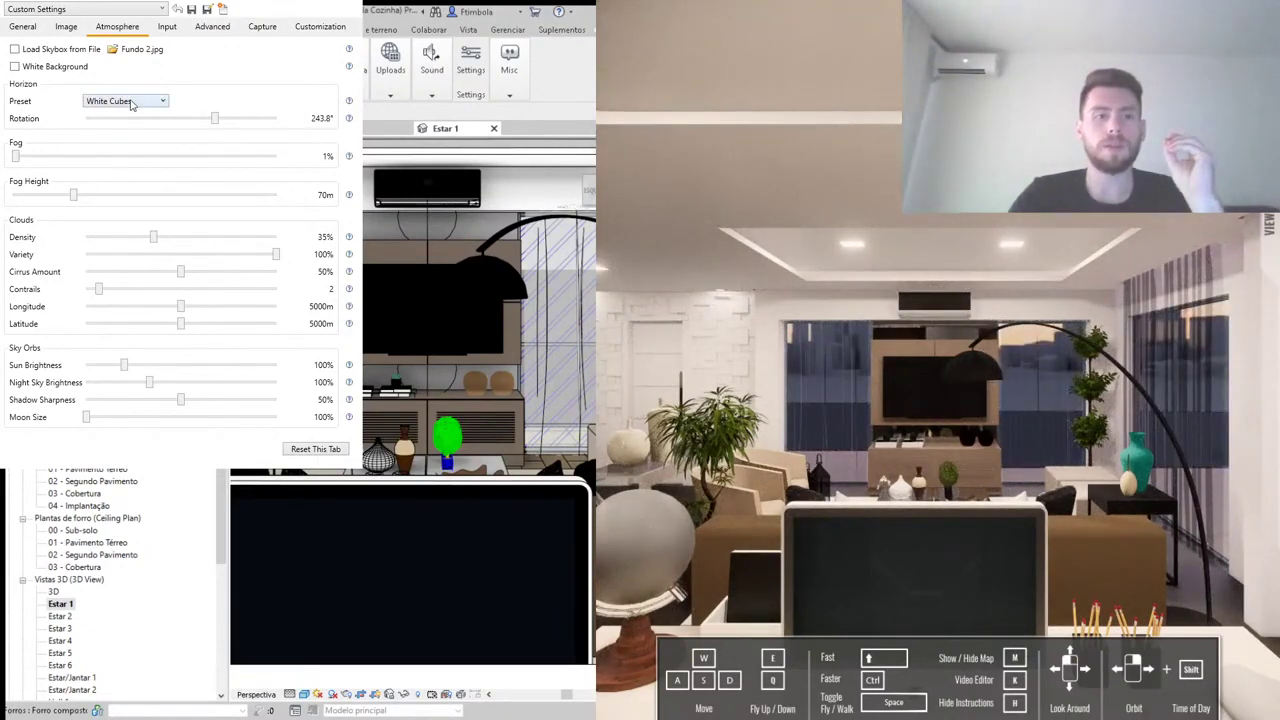
{"action": "key", "text": "Down"}
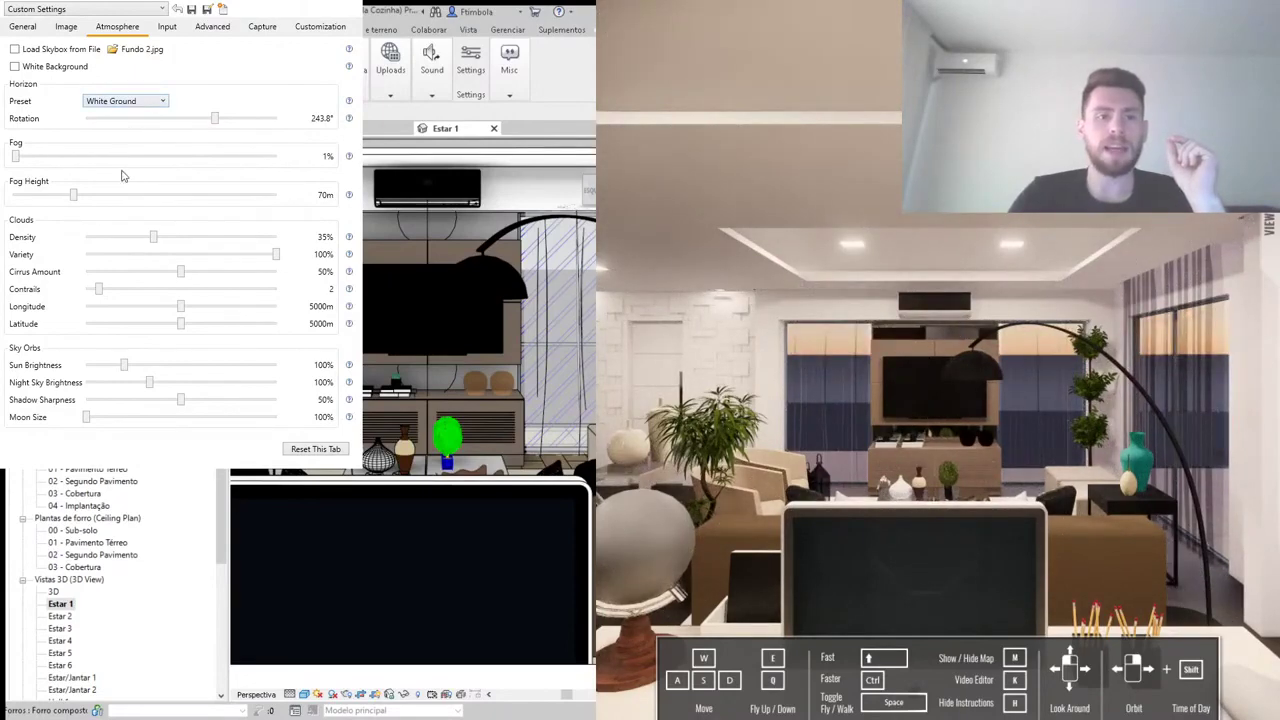
{"action": "key", "text": "Up"}
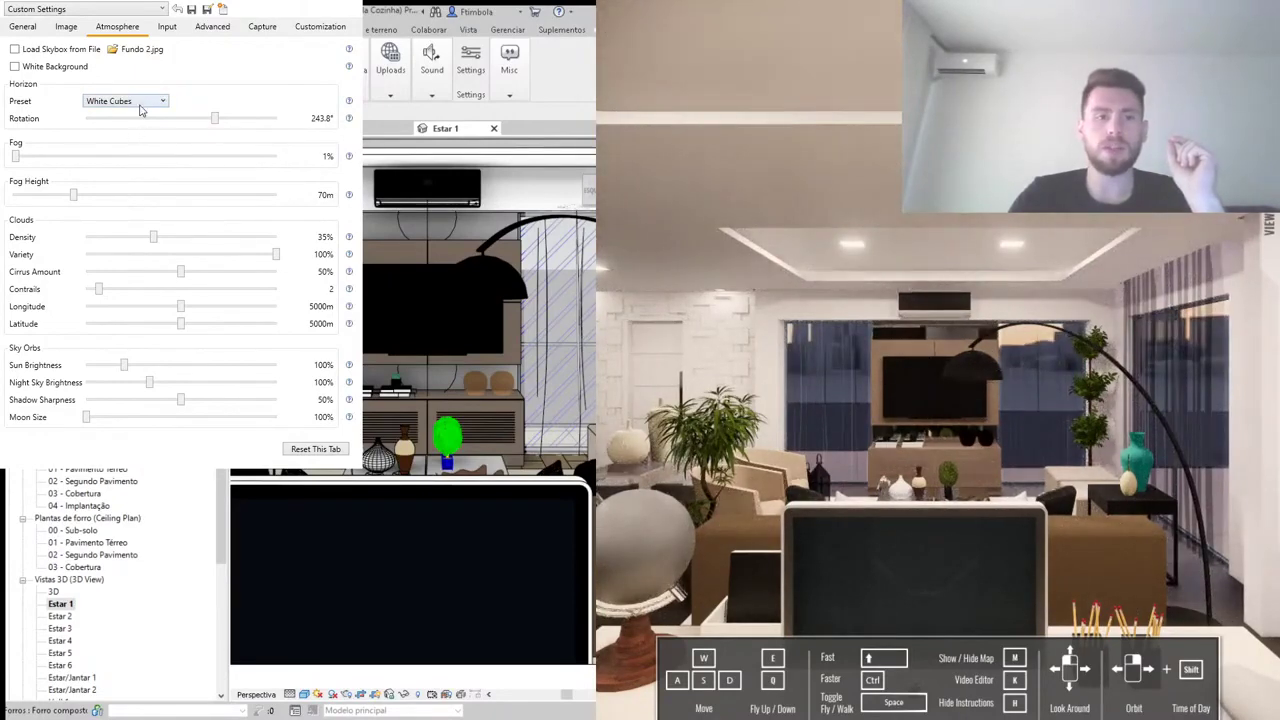
{"action": "key", "text": "Up"}
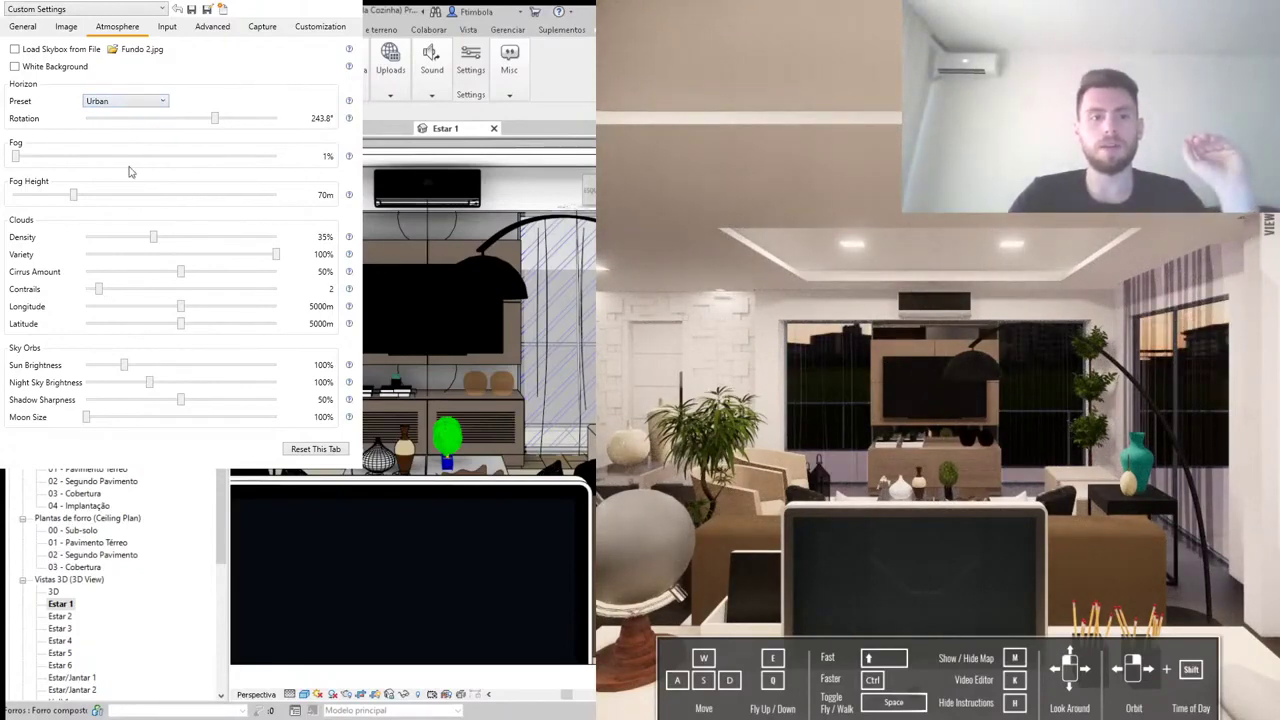
{"action": "key", "text": "Up"}
{"action": "key", "text": "Up"}
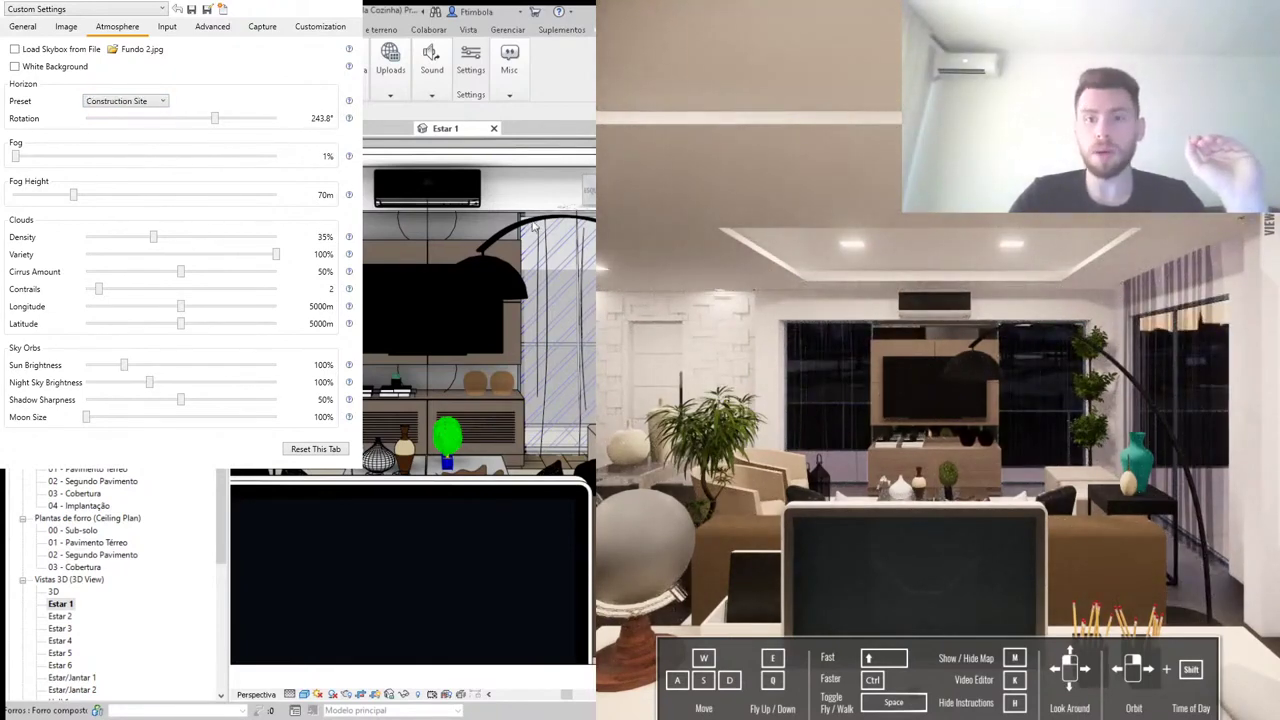
{"action": "key", "text": "Up"}
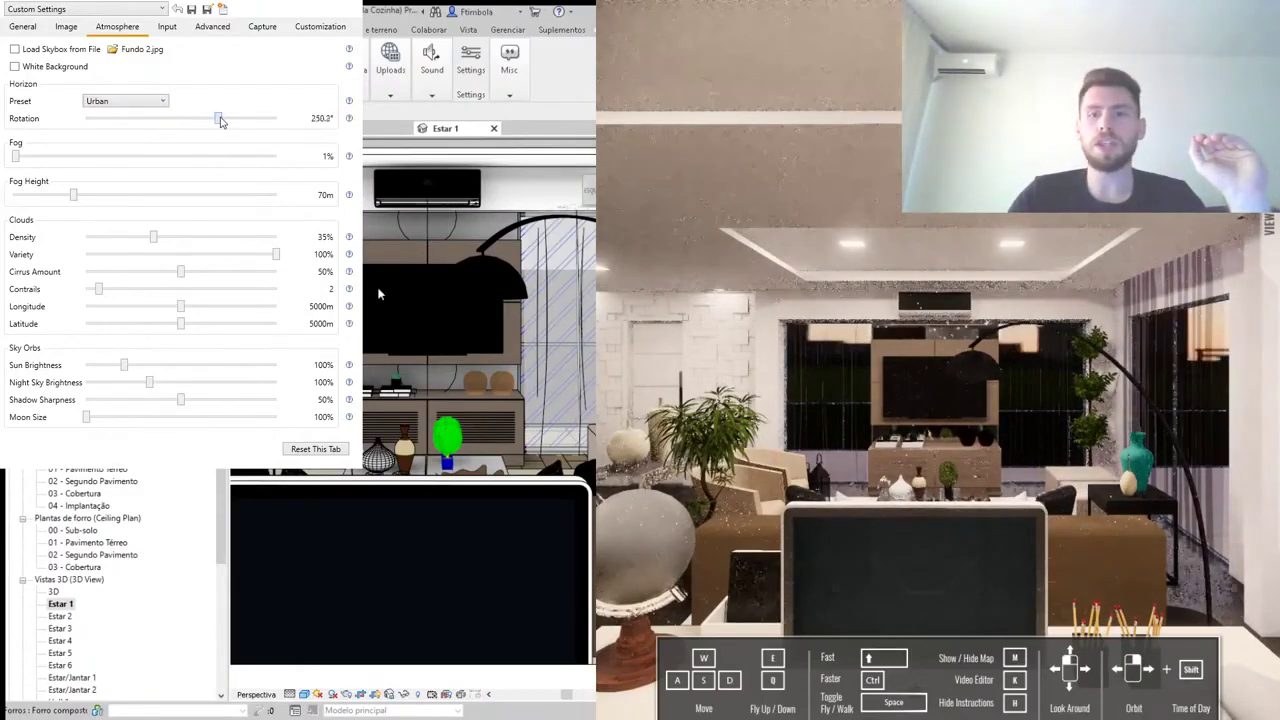
Step: Rotate the Urban horizon backdrop to 314.6°
{"action": "left_click_drag", "start_coordinate": [218, 121], "coordinate": [254, 121]}
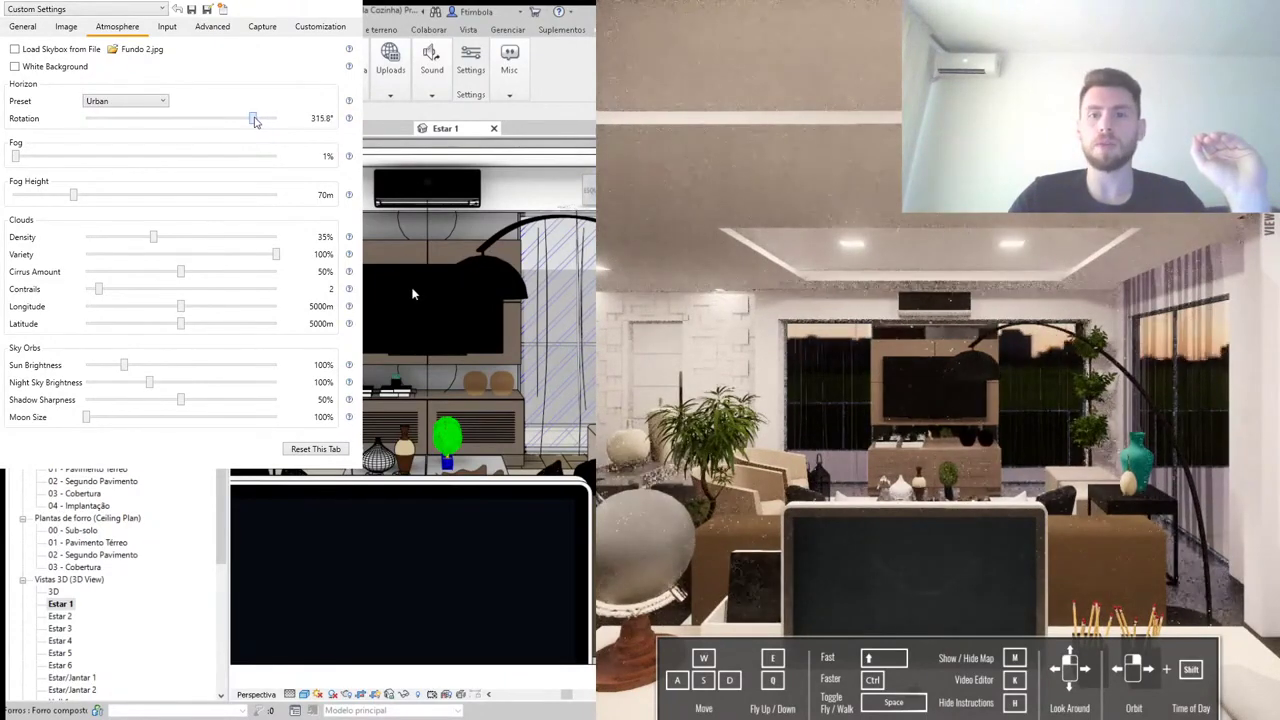
{"action": "left_click_drag", "start_coordinate": [255, 121], "coordinate": [252, 121]}
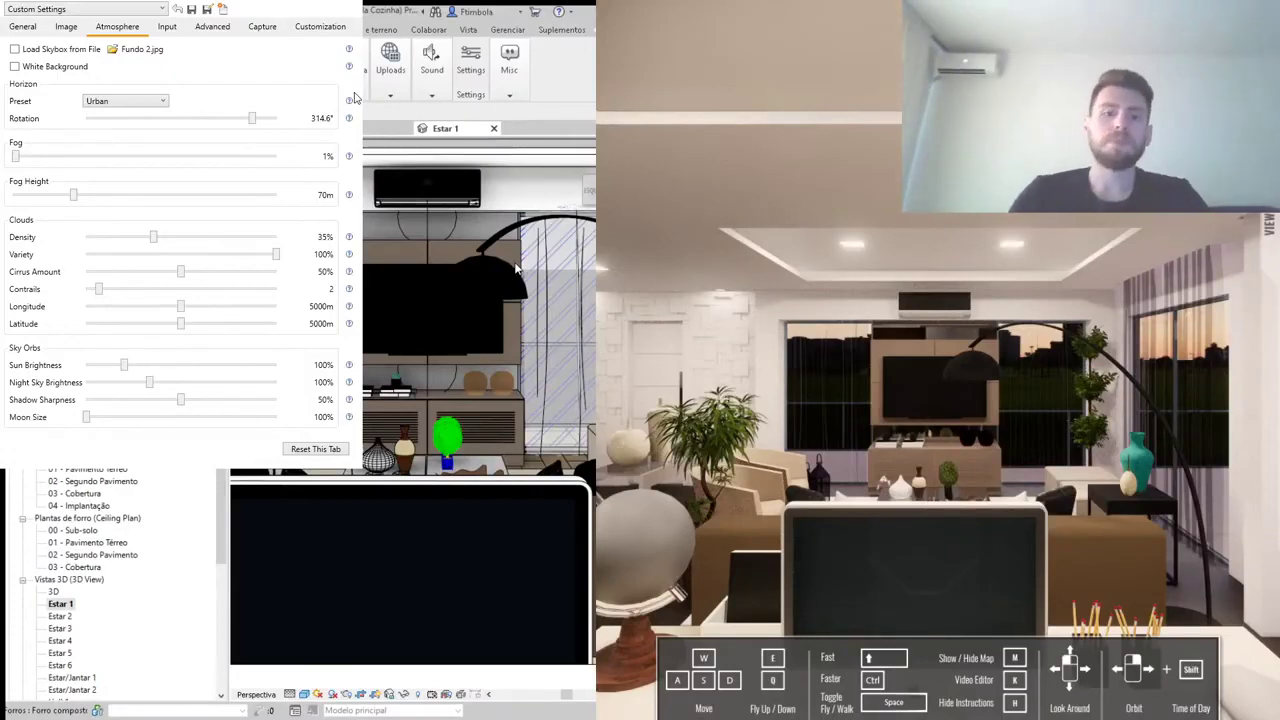
{"action": "left_click", "coordinate": [510, 156]}
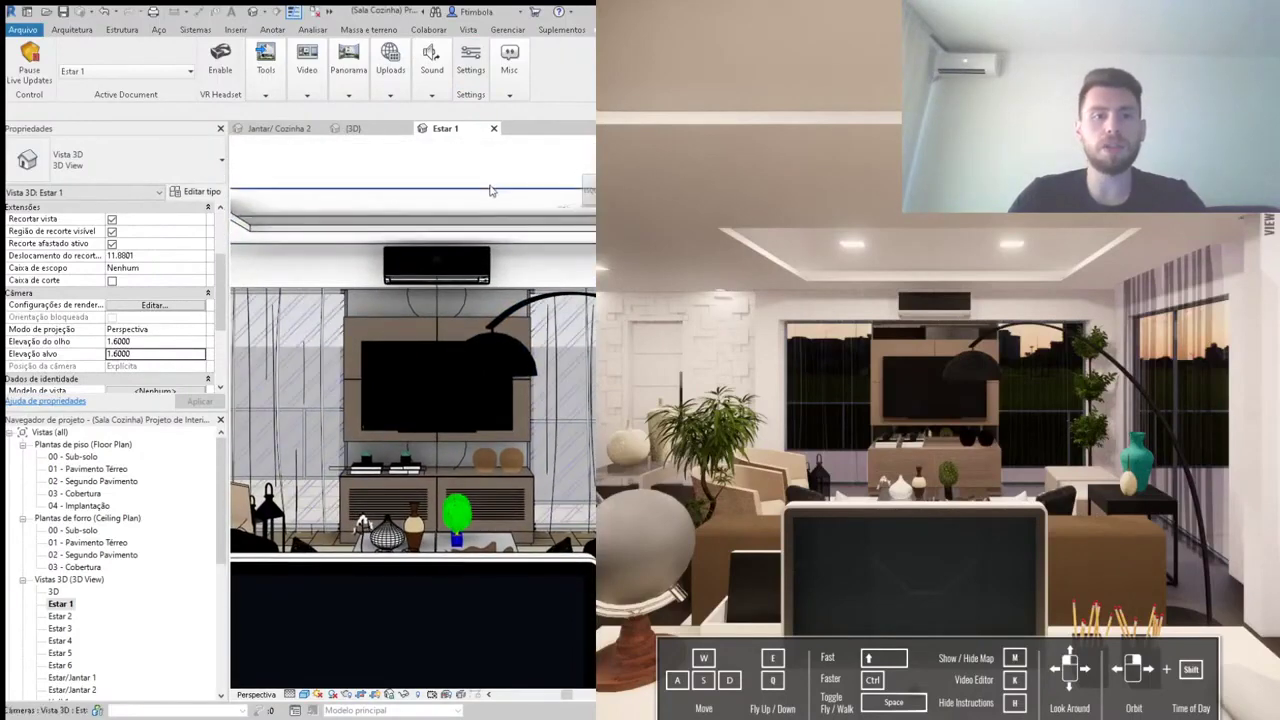
{"action": "left_click", "coordinate": [352, 189]}
{"action": "left_click_drag", "start_coordinate": [423, 167], "coordinate": [424, 172]}
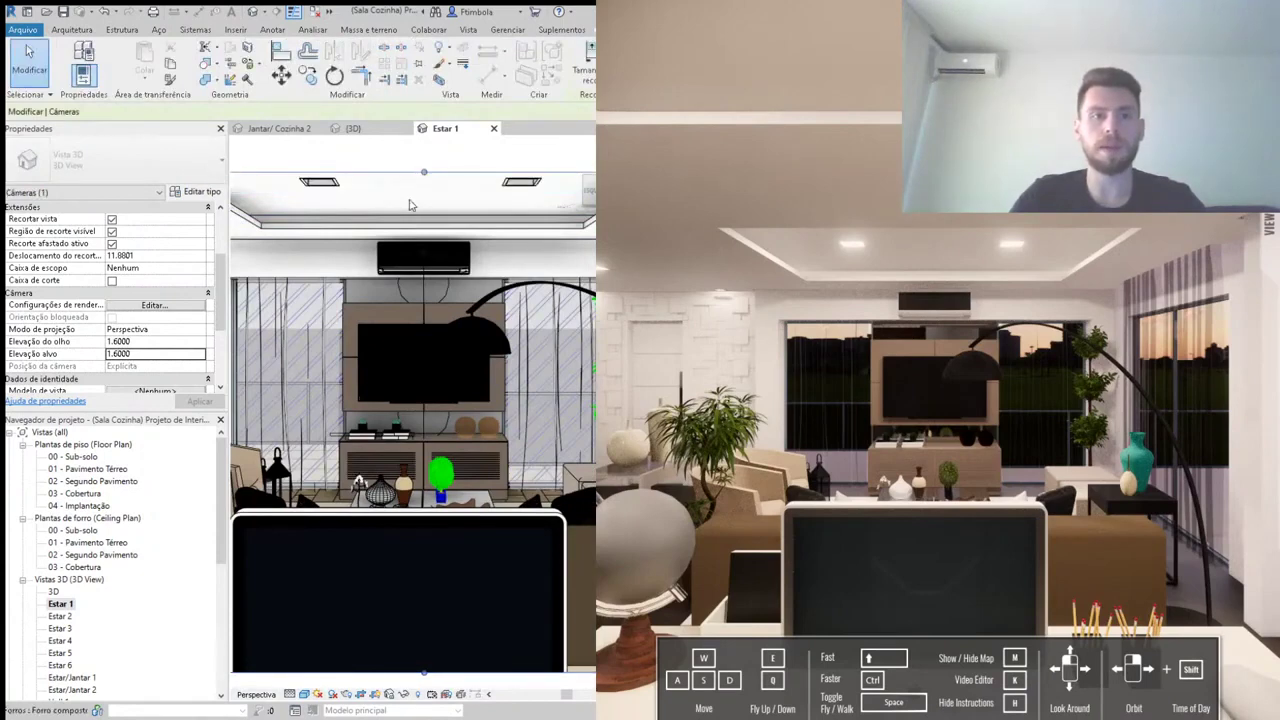
{"action": "key", "text": "Escape"}
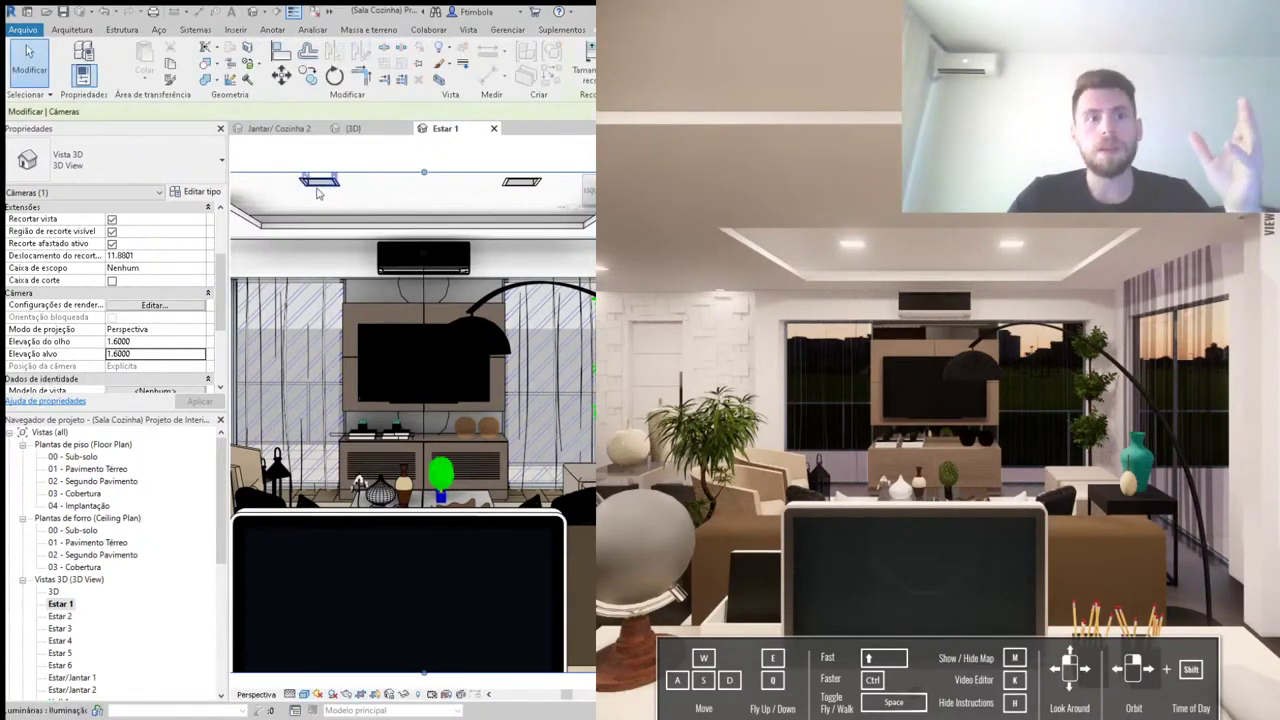
Step: Select the recessed ceiling fixture and open its Luminária 20x20 Type Properties
{"action": "left_click", "coordinate": [318, 190]}
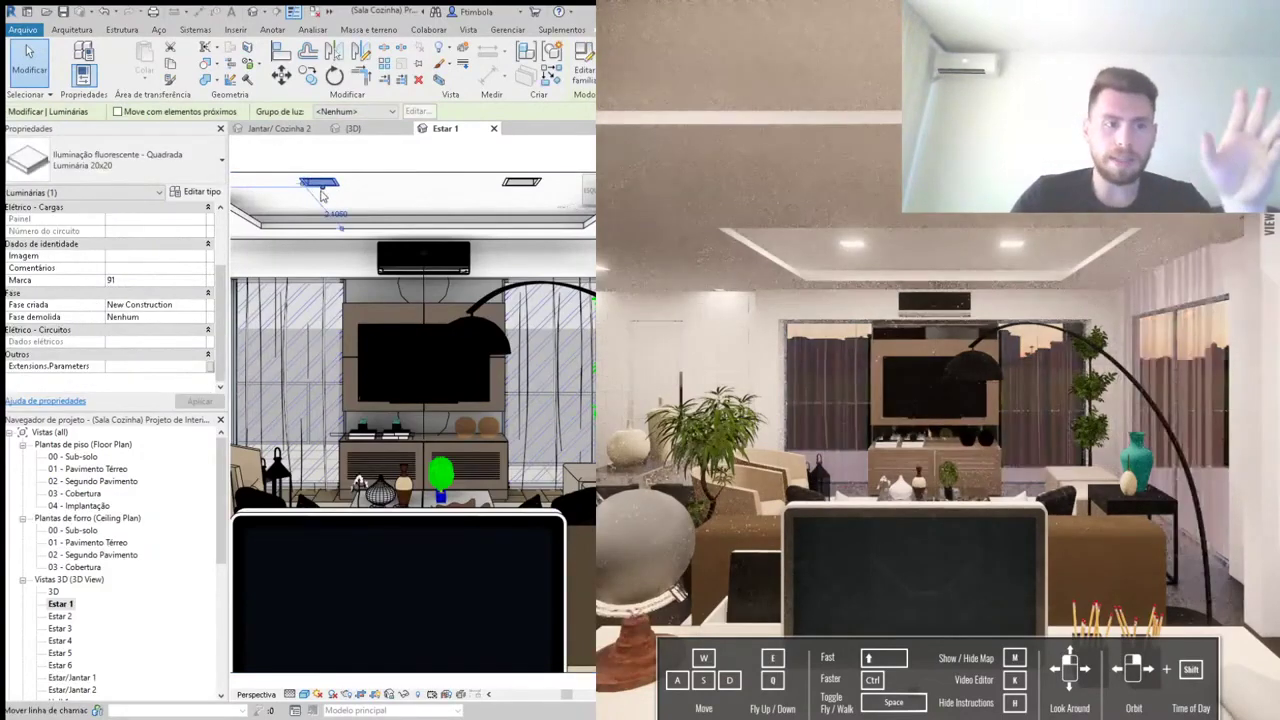
{"action": "left_click", "coordinate": [195, 192]}
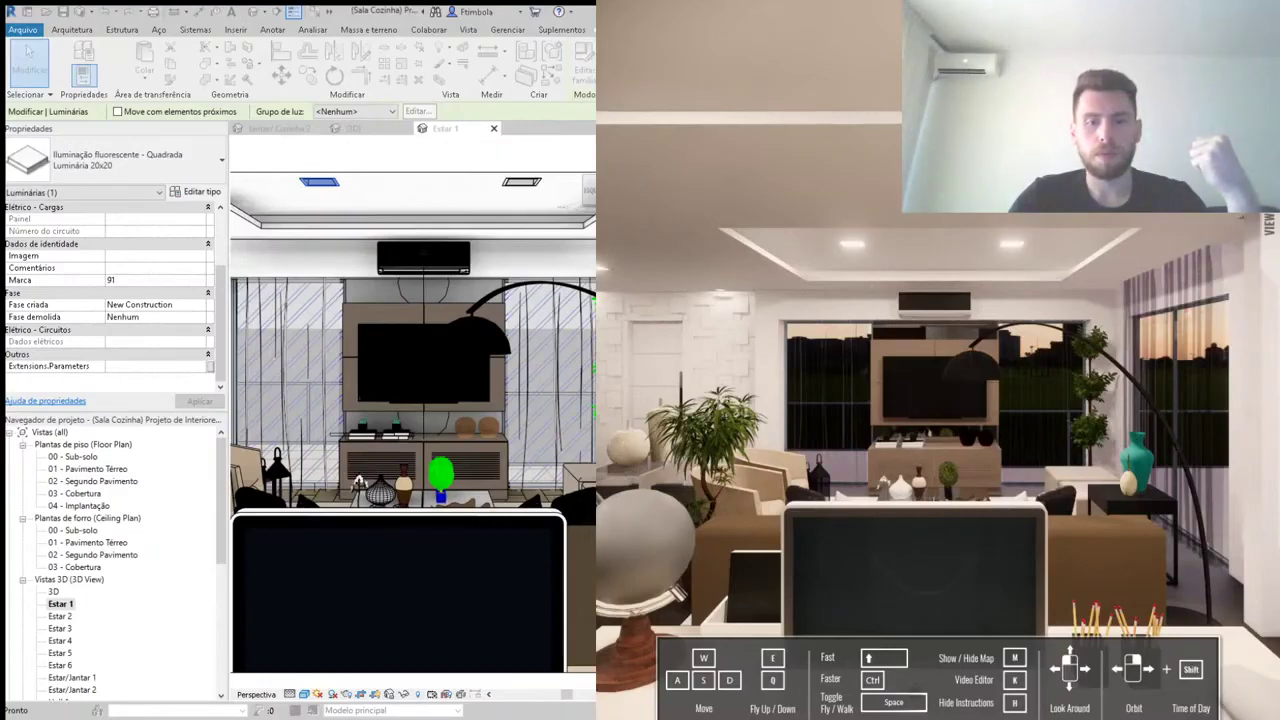
{"action": "left_click", "coordinate": [196, 191]}
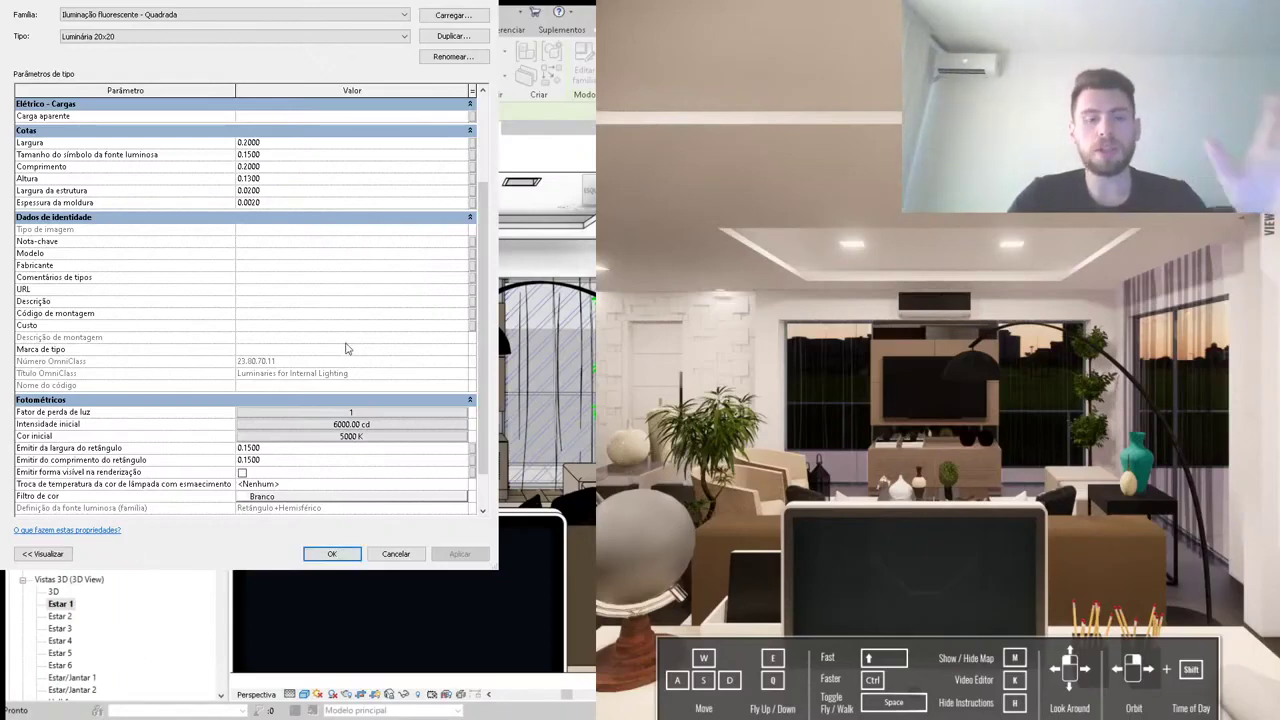
Step: Open the Cor inicial colour dialog under Fotométricos, currently at 5000 K
{"action": "scroll", "coordinate": [346, 348], "scroll_direction": "up", "scroll_amount": 1}
{"action": "scroll", "coordinate": [348, 352], "scroll_direction": "down", "scroll_amount": 1}
{"action": "scroll", "coordinate": [351, 358], "scroll_direction": "down", "scroll_amount": 1}
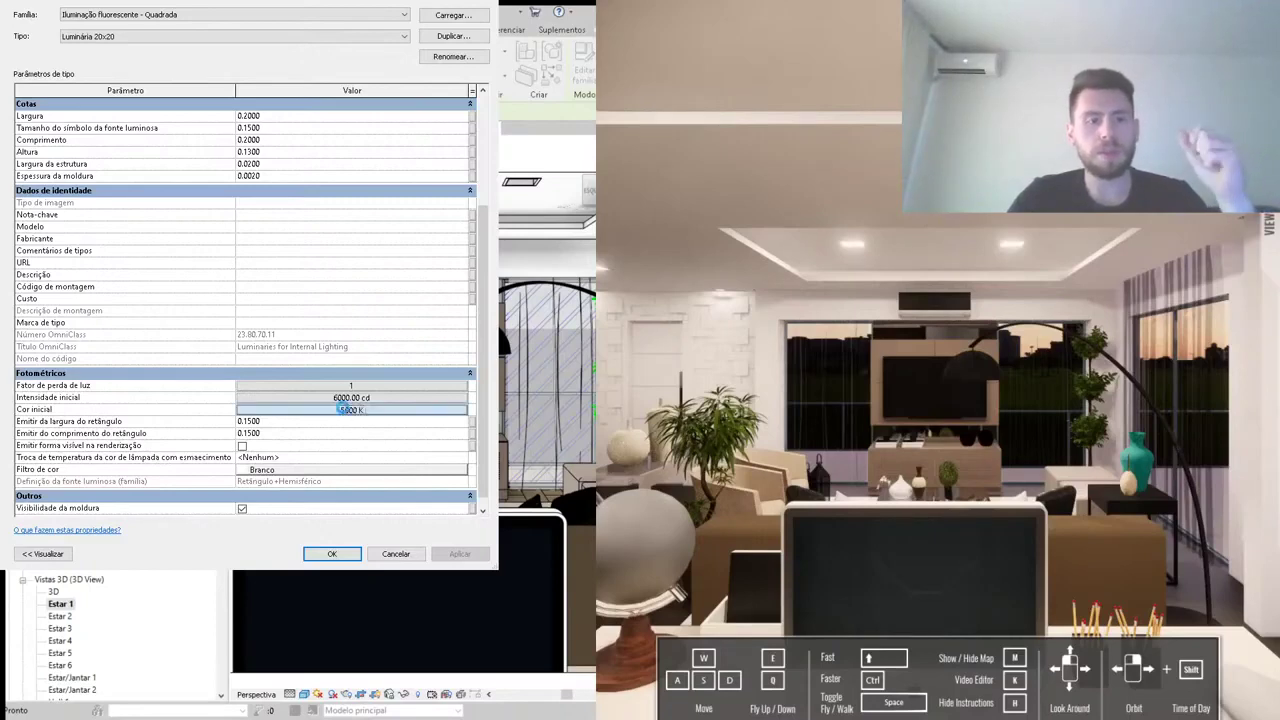
{"action": "left_click", "coordinate": [344, 413]}
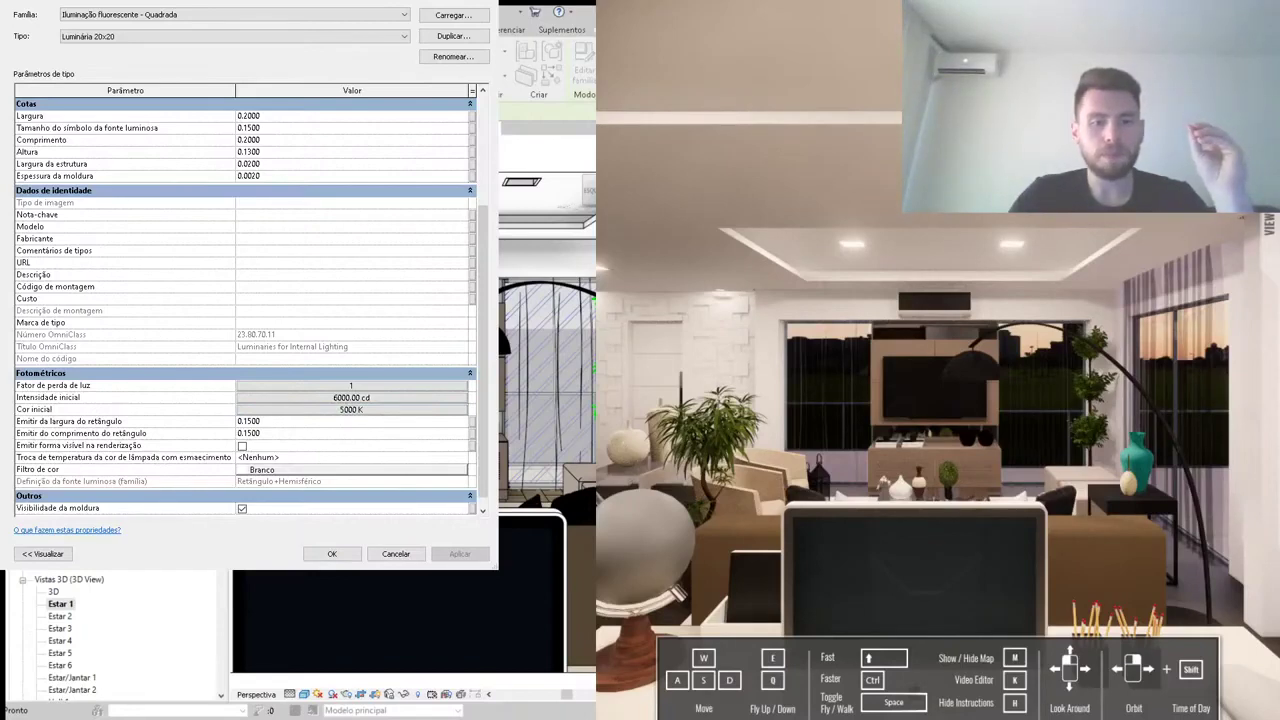
{"action": "left_click", "coordinate": [461, 409]}
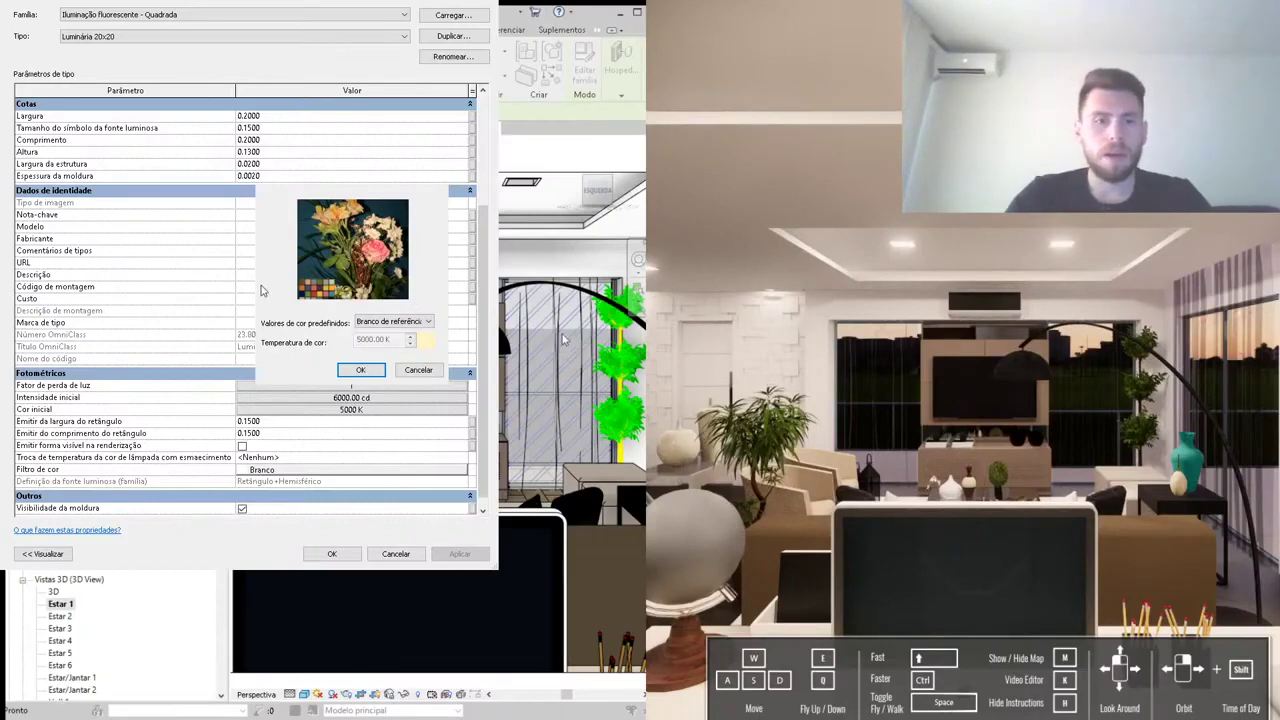
Step: Switch the initial colour preset to <Personalizado> with a 2700 K colour temperature
{"action": "left_click", "coordinate": [399, 327]}
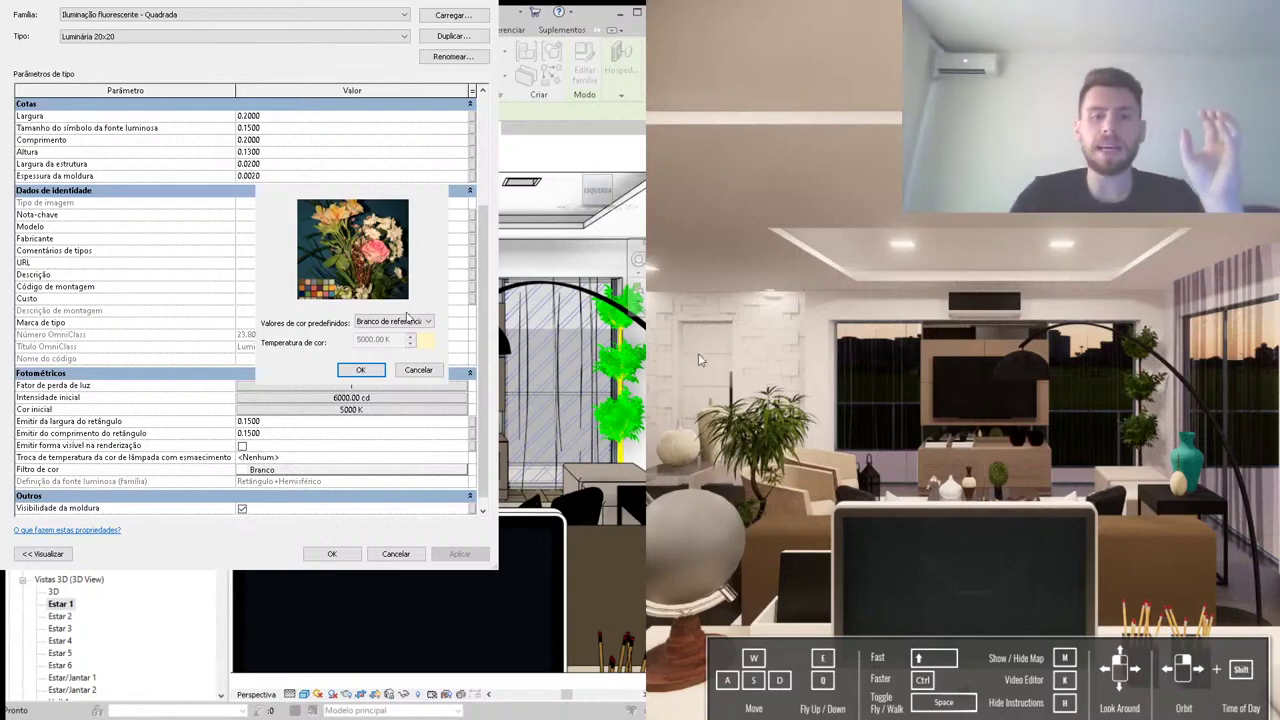
{"action": "left_click", "coordinate": [406, 321]}
{"action": "left_click", "coordinate": [385, 334]}
{"action": "left_click", "coordinate": [361, 339]}
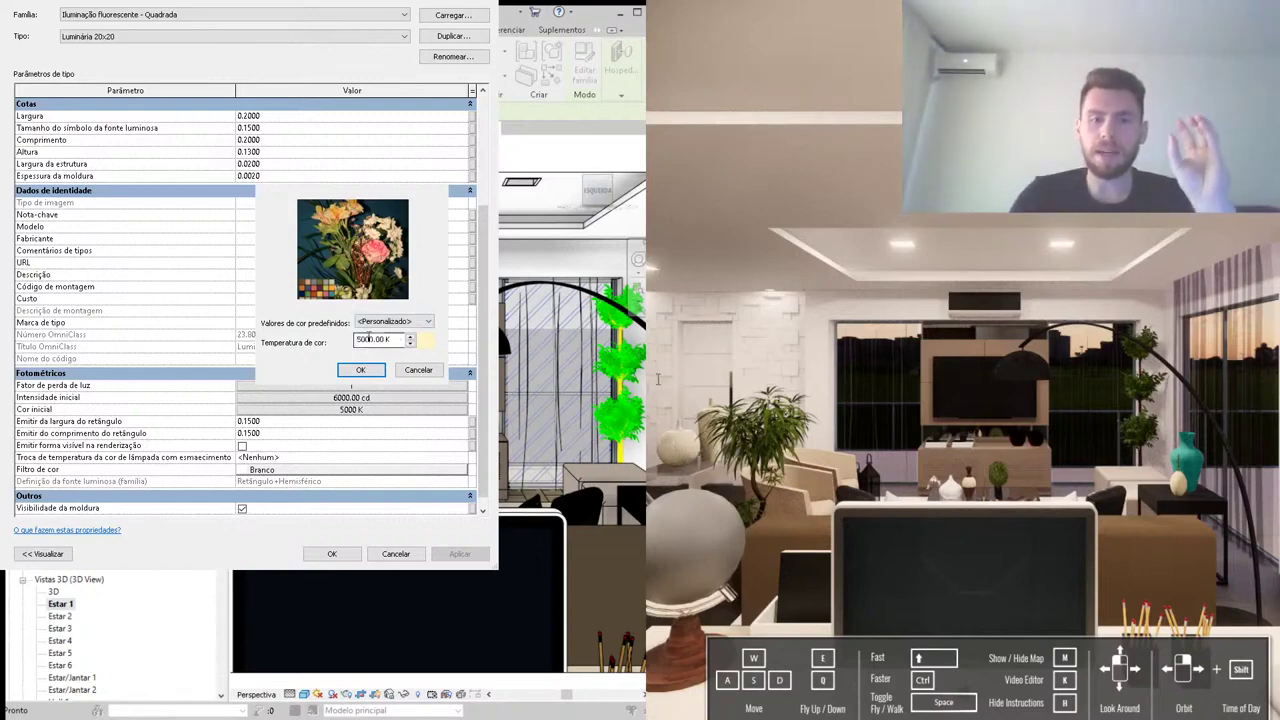
{"action": "double_click", "coordinate": [361, 339]}
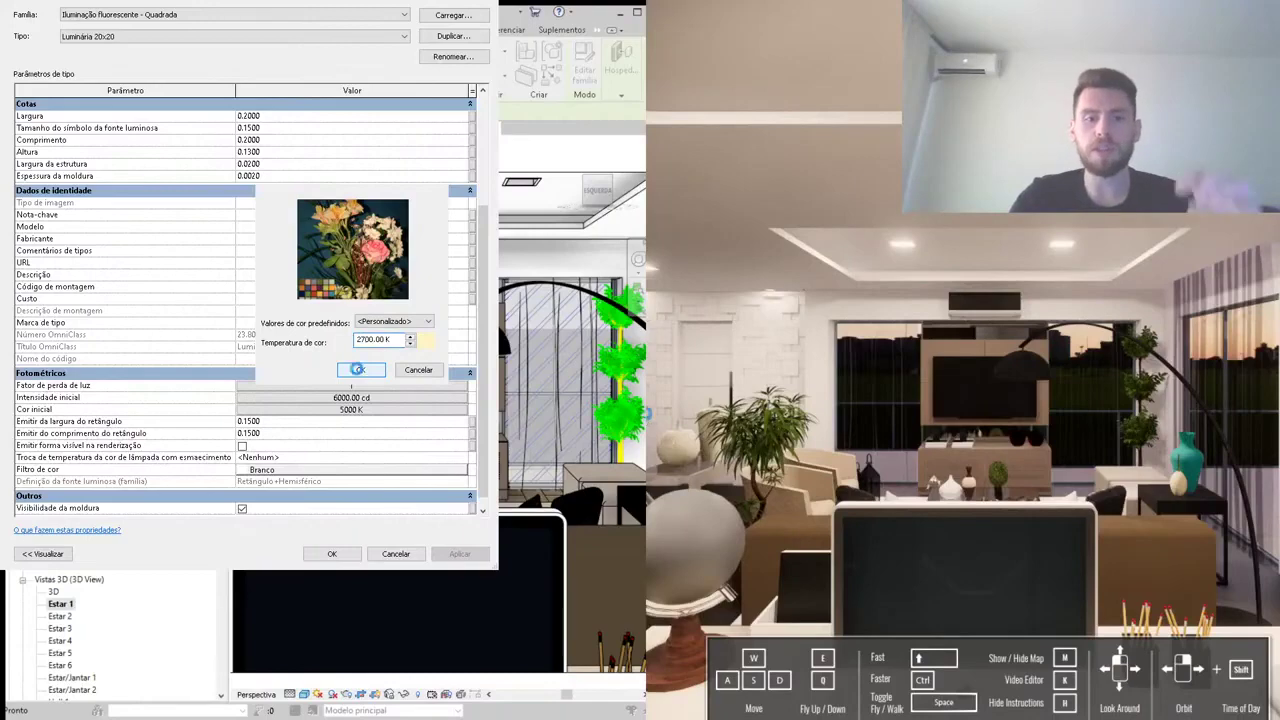
{"action": "left_click", "coordinate": [361, 370]}
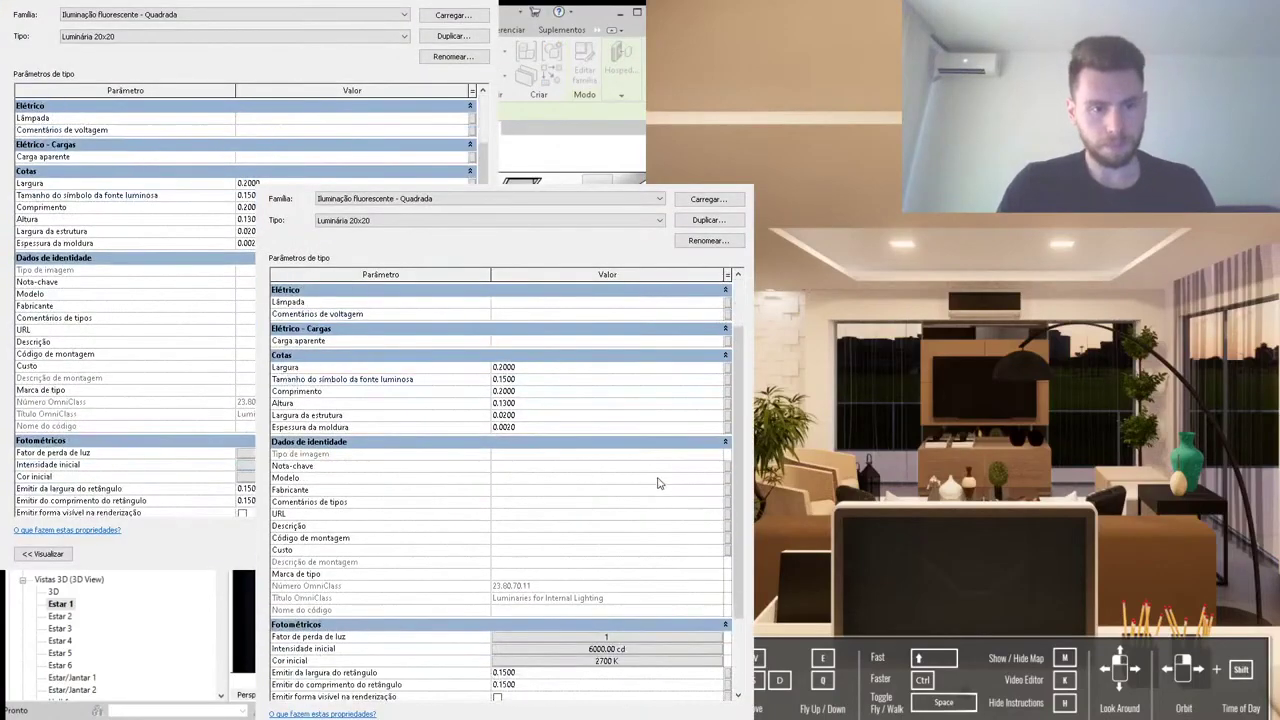
Step: Scroll through Type Properties and inspect the Material da luminária and photometric values
{"action": "scroll", "coordinate": [658, 480], "scroll_direction": "down", "scroll_amount": 2}
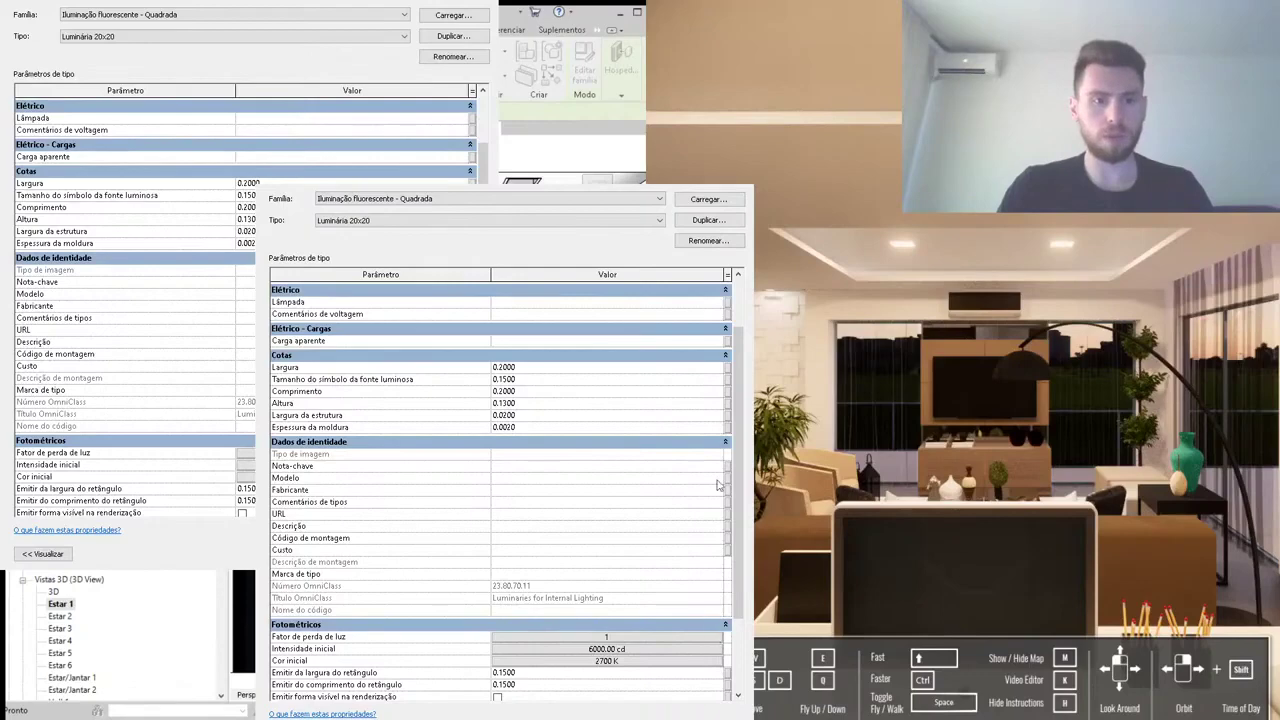
{"action": "scroll", "coordinate": [717, 485], "scroll_direction": "up", "scroll_amount": 2}
{"action": "left_click", "coordinate": [718, 330]}
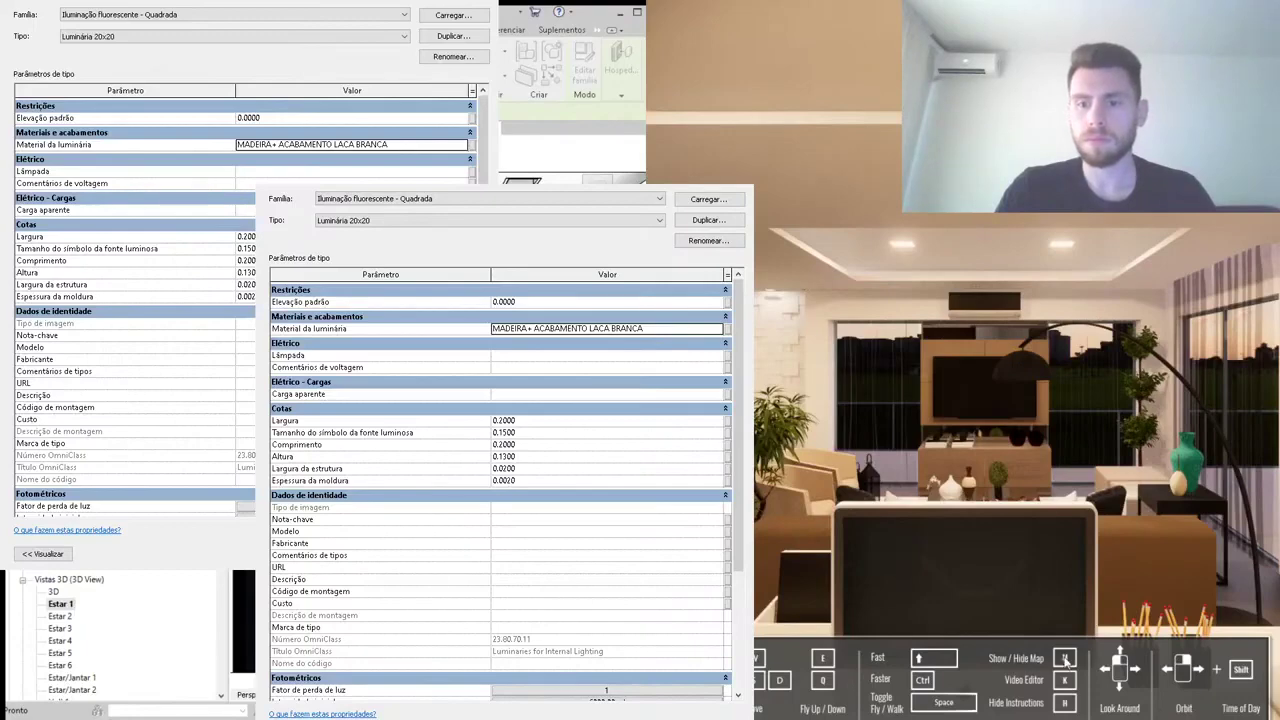
{"action": "scroll", "coordinate": [748, 600], "scroll_direction": "down", "scroll_amount": 1}
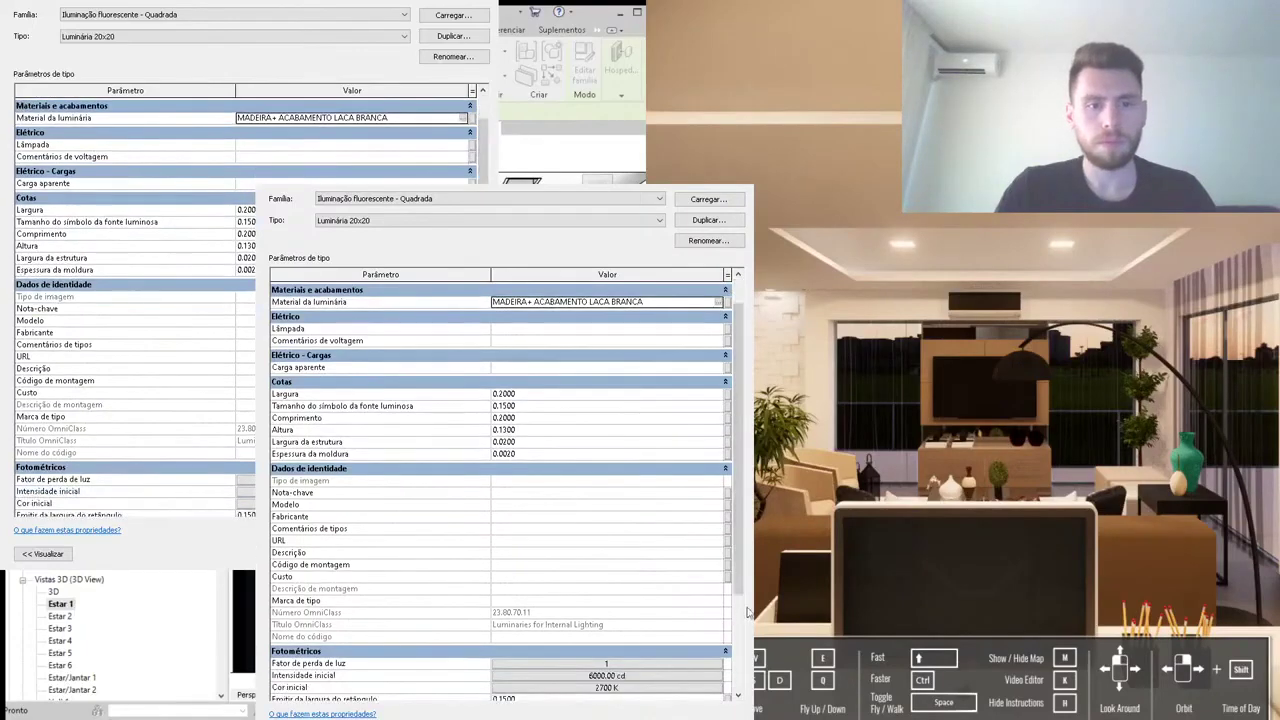
{"action": "scroll", "coordinate": [745, 615], "scroll_direction": "down", "scroll_amount": 2}
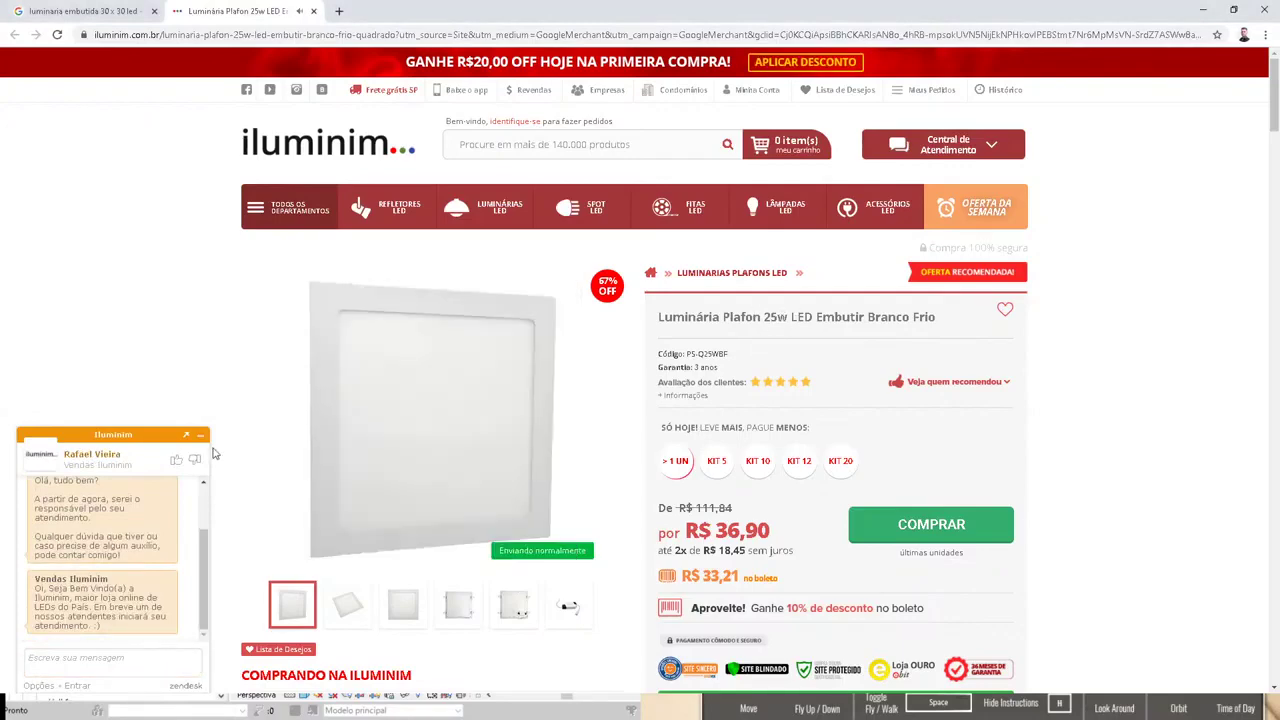
Step: Dismiss the sales chat and discount popup on the iluminim 25w panel page
{"action": "left_click", "coordinate": [200, 436]}
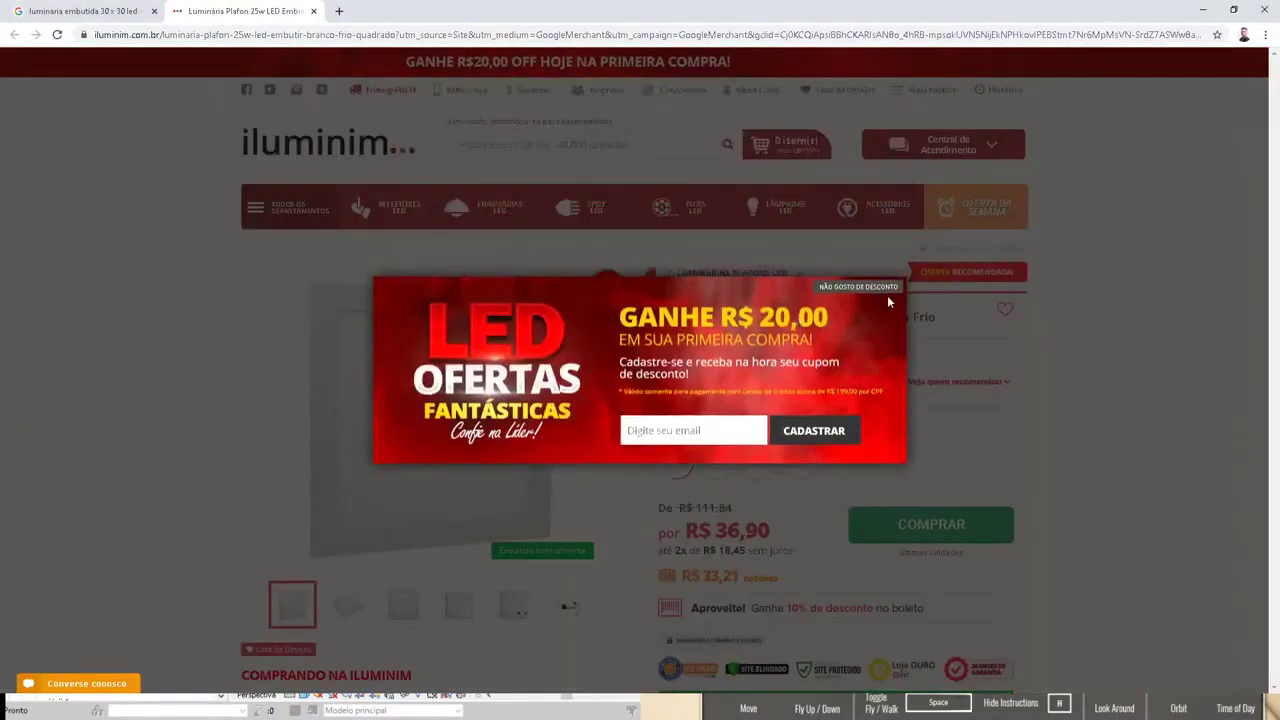
{"action": "left_click", "coordinate": [882, 288]}
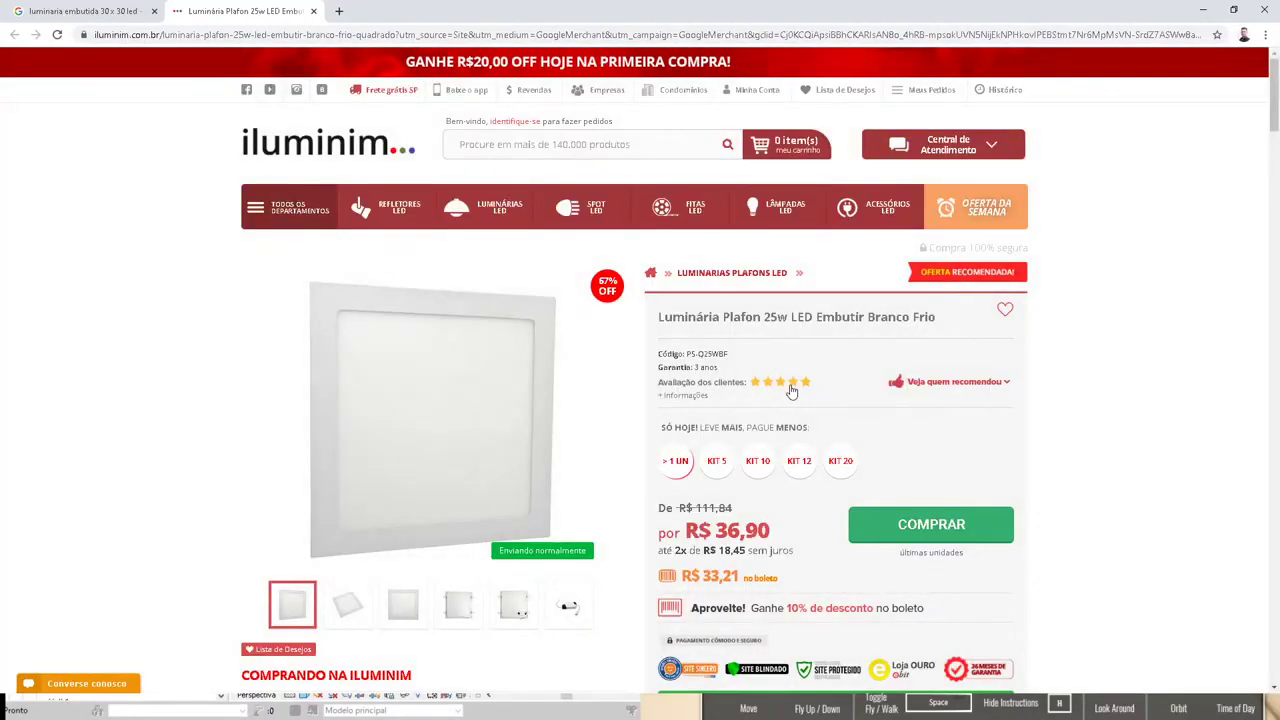
{"action": "double_click", "coordinate": [774, 317]}
Step: Add 'amarela' to the Google search and open the Kit 4 Painel warm-white listing
{"action": "left_click", "coordinate": [313, 11]}
{"action": "left_click", "coordinate": [357, 84]}
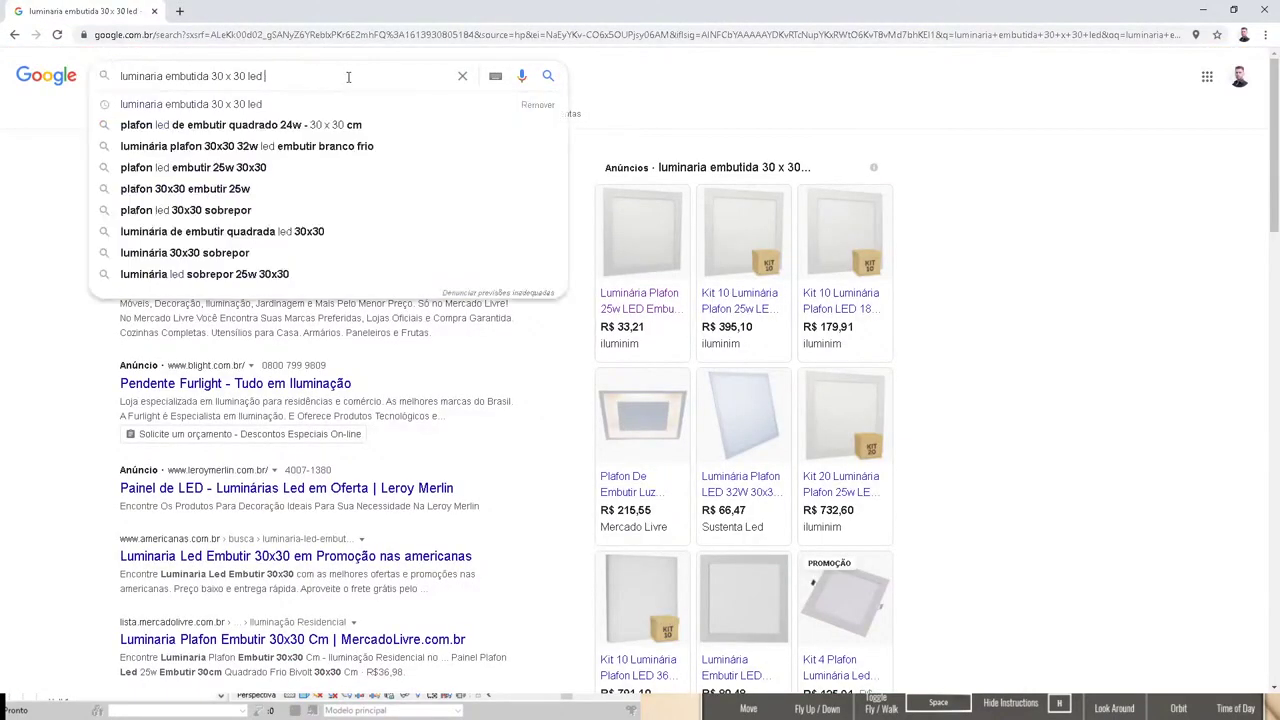
{"action": "type", "text": "amarela"}
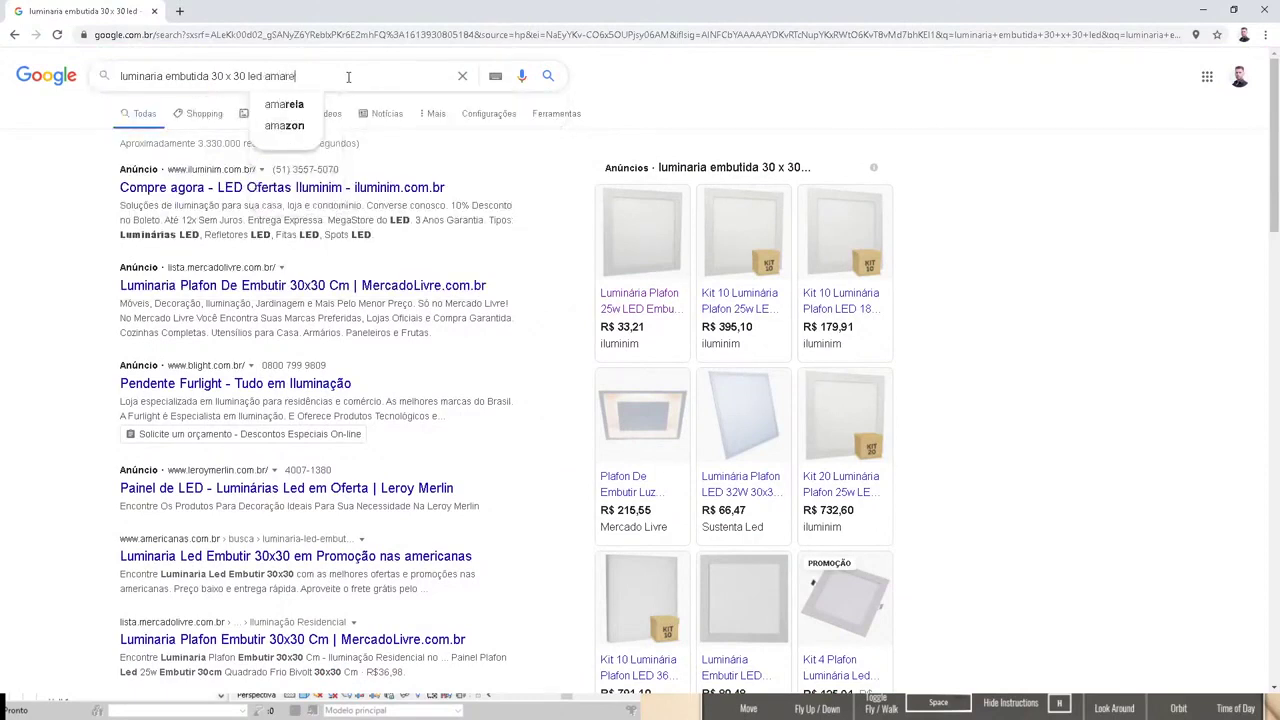
{"action": "key", "text": "Return"}
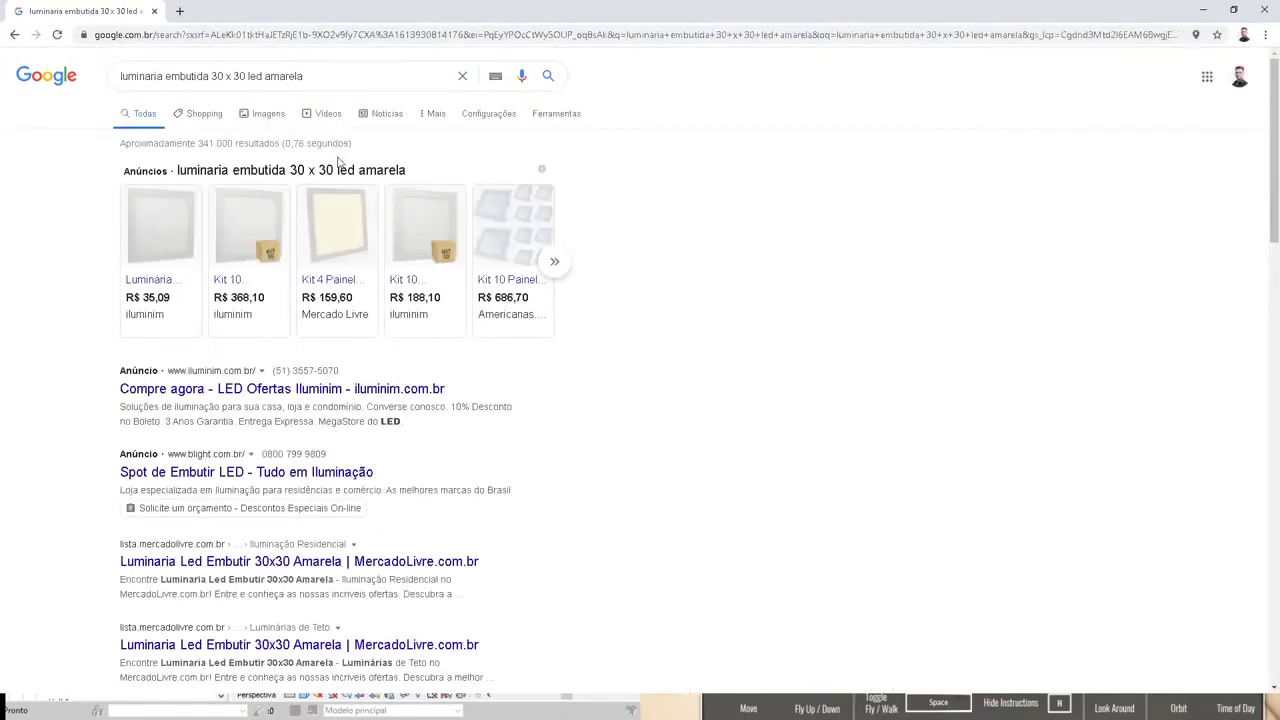
{"action": "mouse_move", "coordinate": [333, 250]}
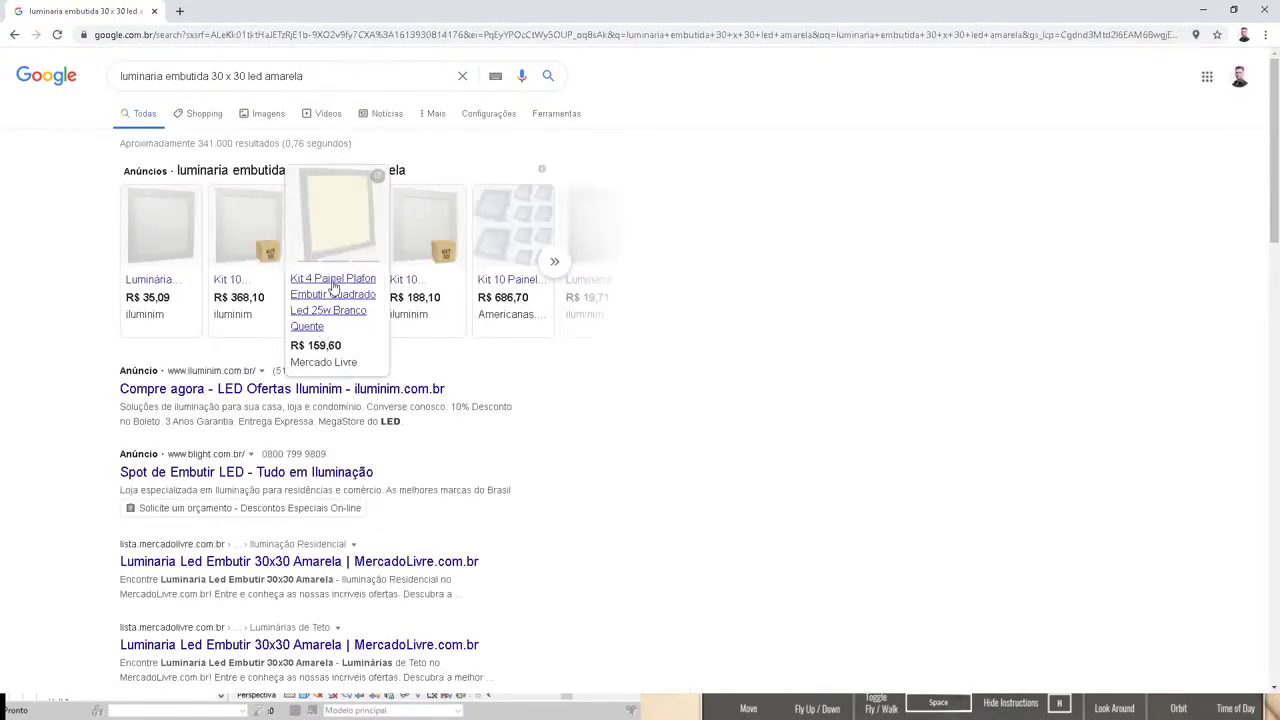
{"action": "left_click", "coordinate": [334, 286]}
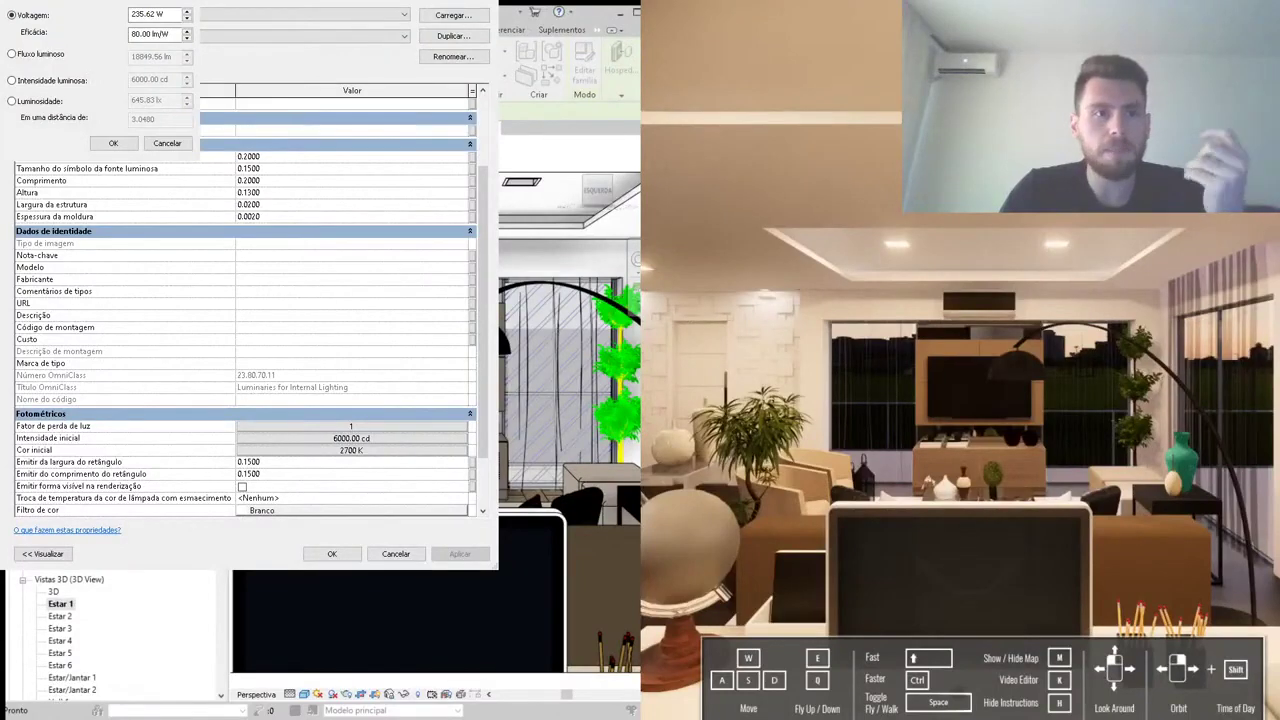
Step: Set the initial intensity by wattage to 40 W at 80 lm/W efficacy
{"action": "mouse_move", "coordinate": [100, 2]}
{"action": "left_mouse_down"}
{"action": "mouse_move", "coordinate": [540, 198]}
{"action": "mouse_move", "coordinate": [520, 212]}
{"action": "left_mouse_up"}
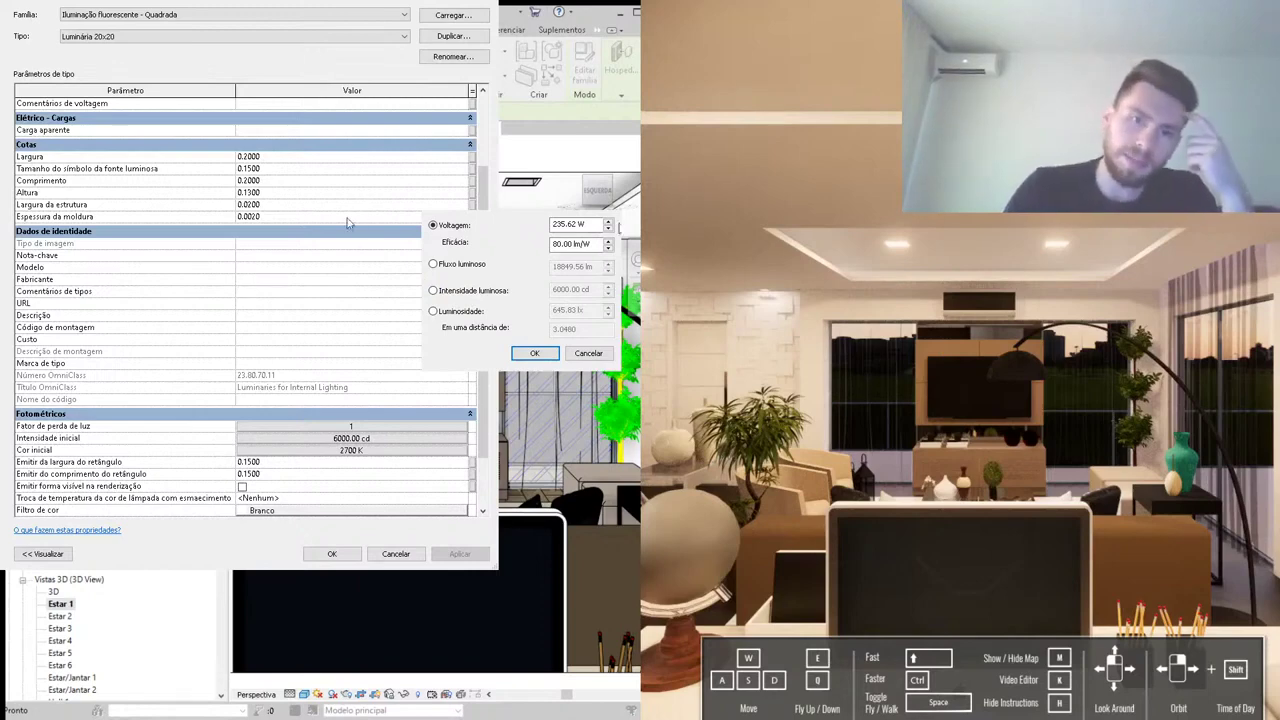
{"action": "key", "text": "Tab"}
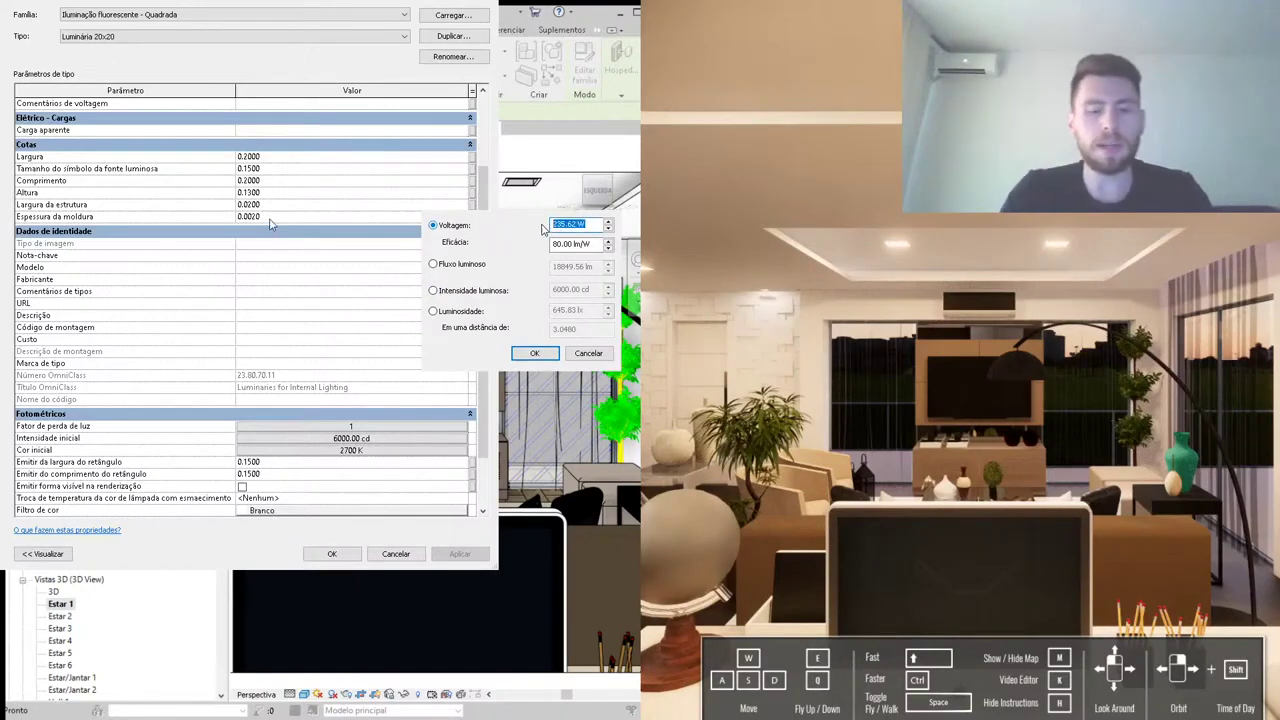
{"action": "type", "text": "25"}
{"action": "type", "text": "40"}
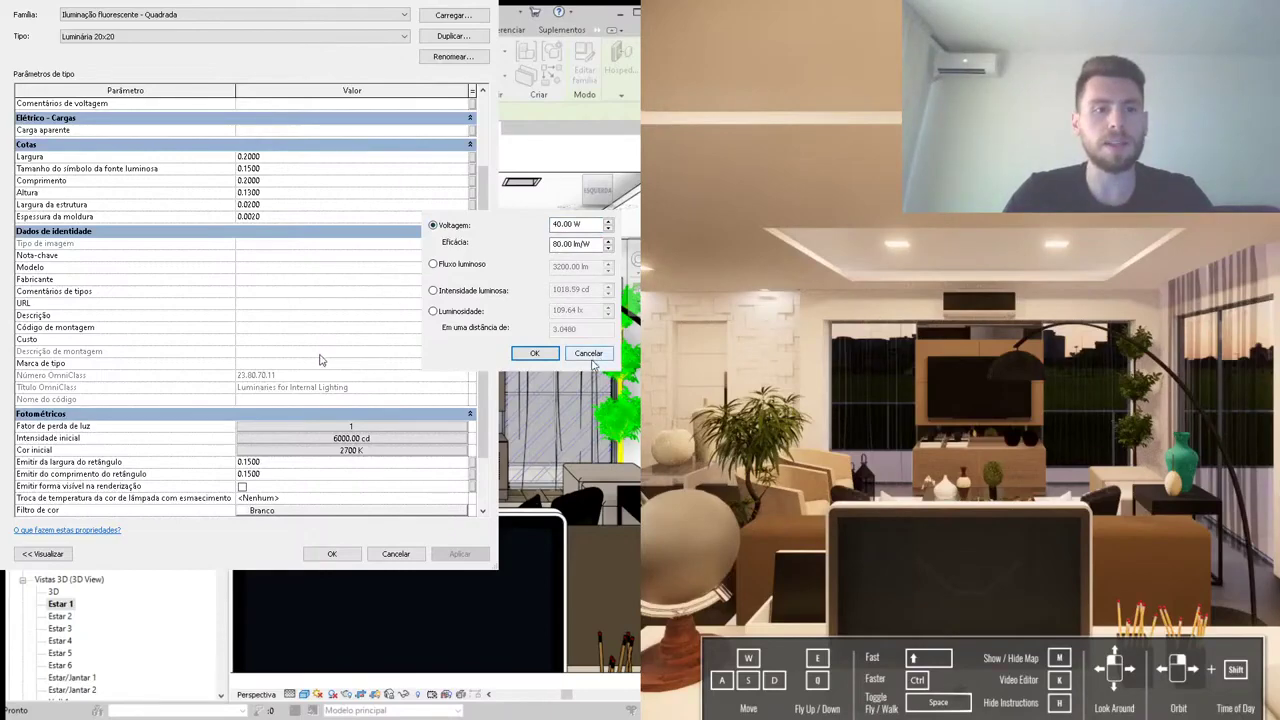
{"action": "left_click", "coordinate": [534, 353]}
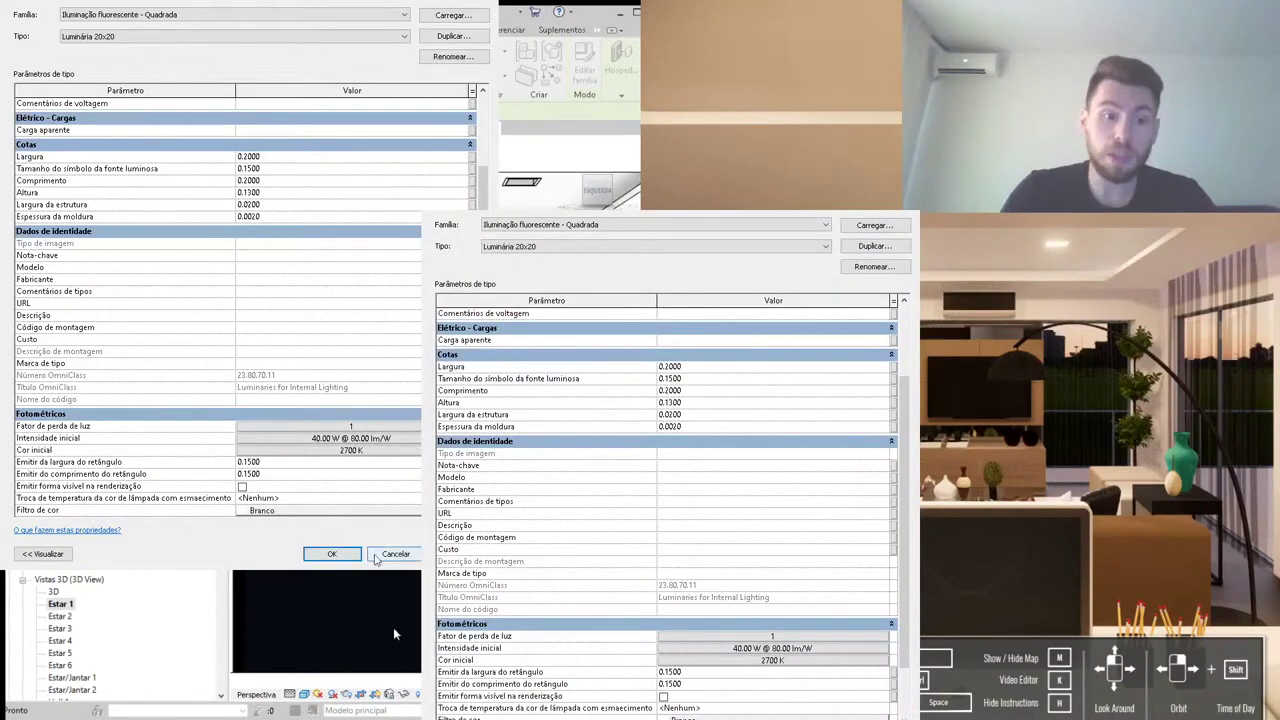
Step: Close the luminaire Type Properties and clear the selection in the Estar 1 view
{"action": "left_click", "coordinate": [332, 553]}
{"action": "key", "text": "Escape"}
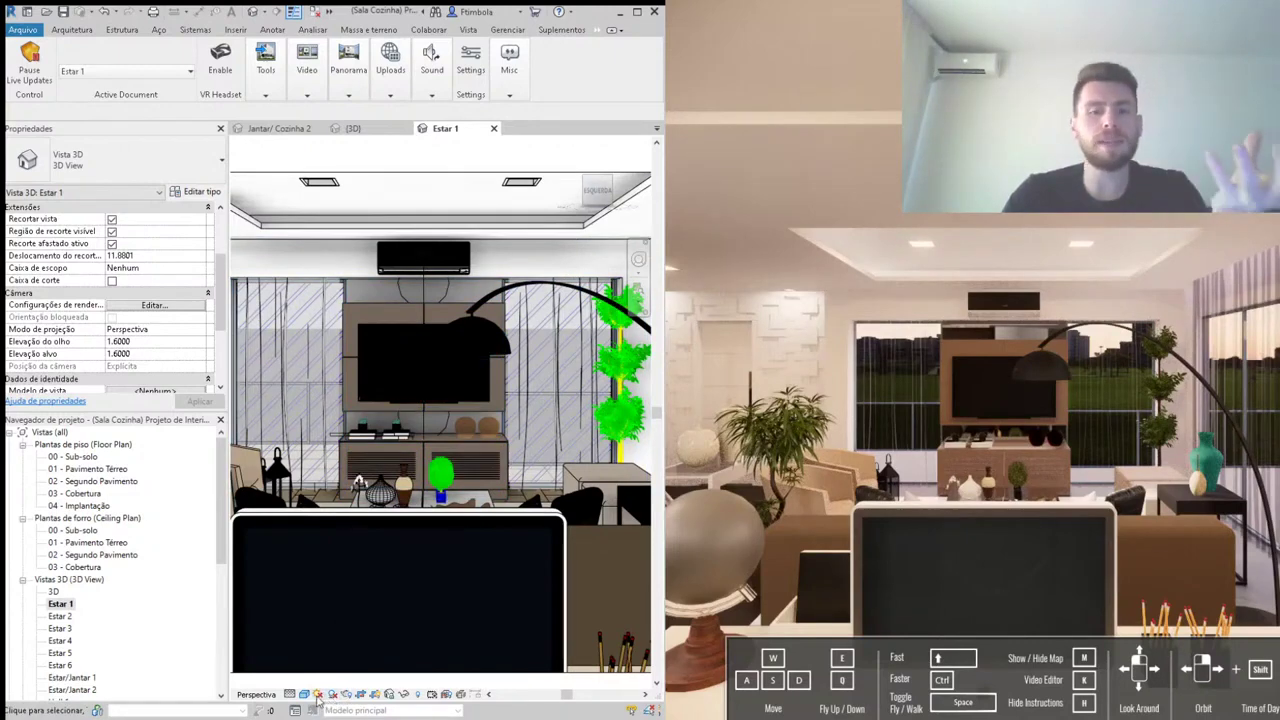
Step: Open Sun Settings and try sun times 19:25, 19:20 and 19:15, applying each
{"action": "left_click", "coordinate": [325, 690]}
{"action": "left_click", "coordinate": [337, 657]}
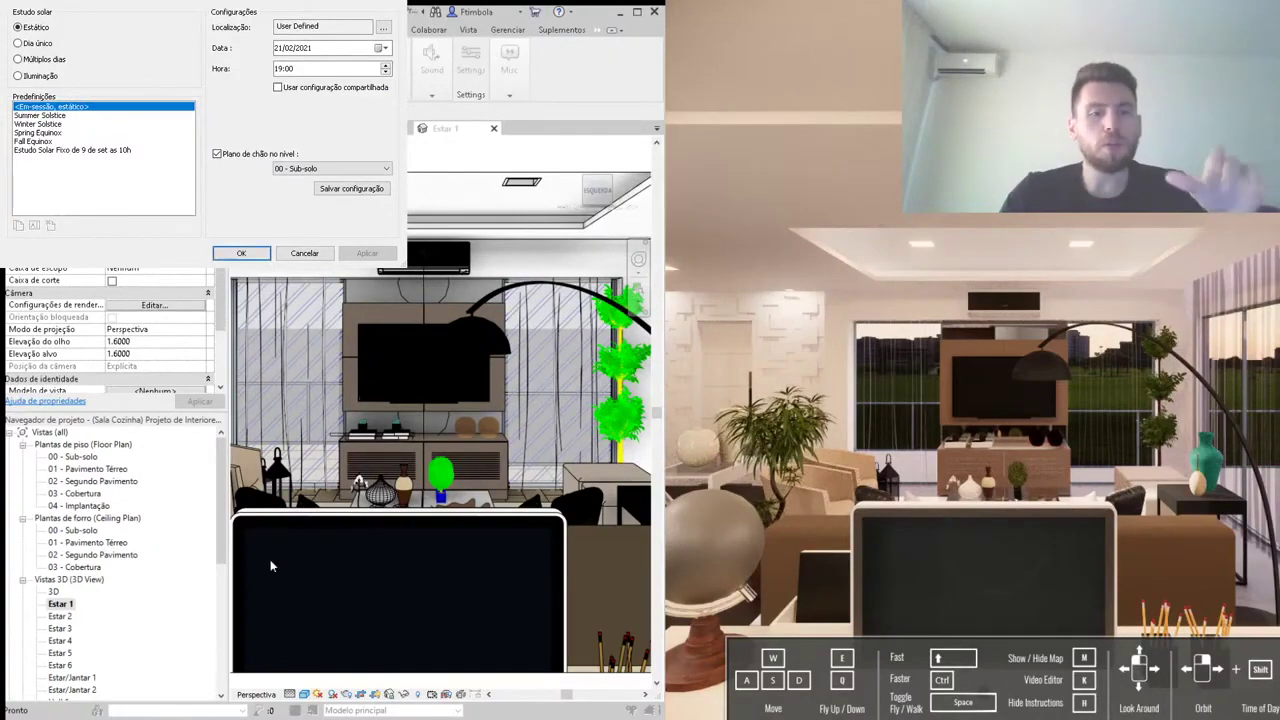
{"action": "left_click", "coordinate": [288, 68]}
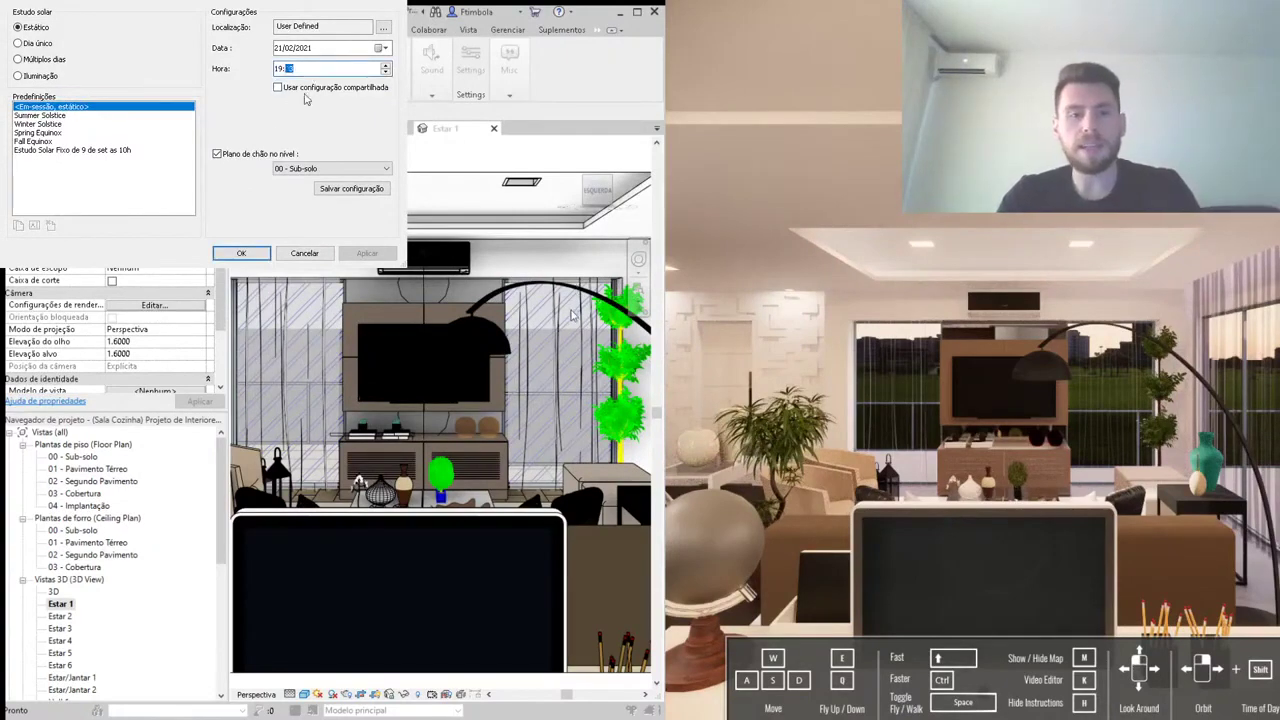
{"action": "type", "text": "3"}
{"action": "left_click", "coordinate": [360, 255]}
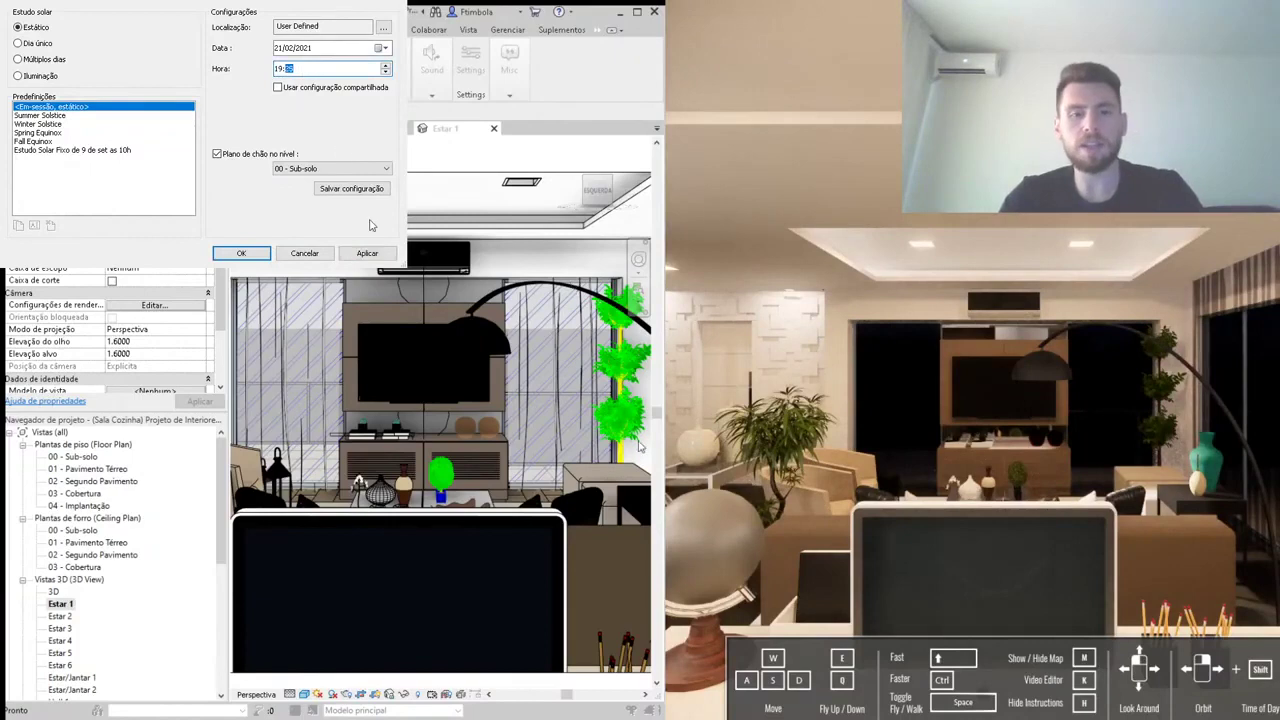
{"action": "left_click", "coordinate": [367, 253]}
{"action": "left_click", "coordinate": [342, 72]}
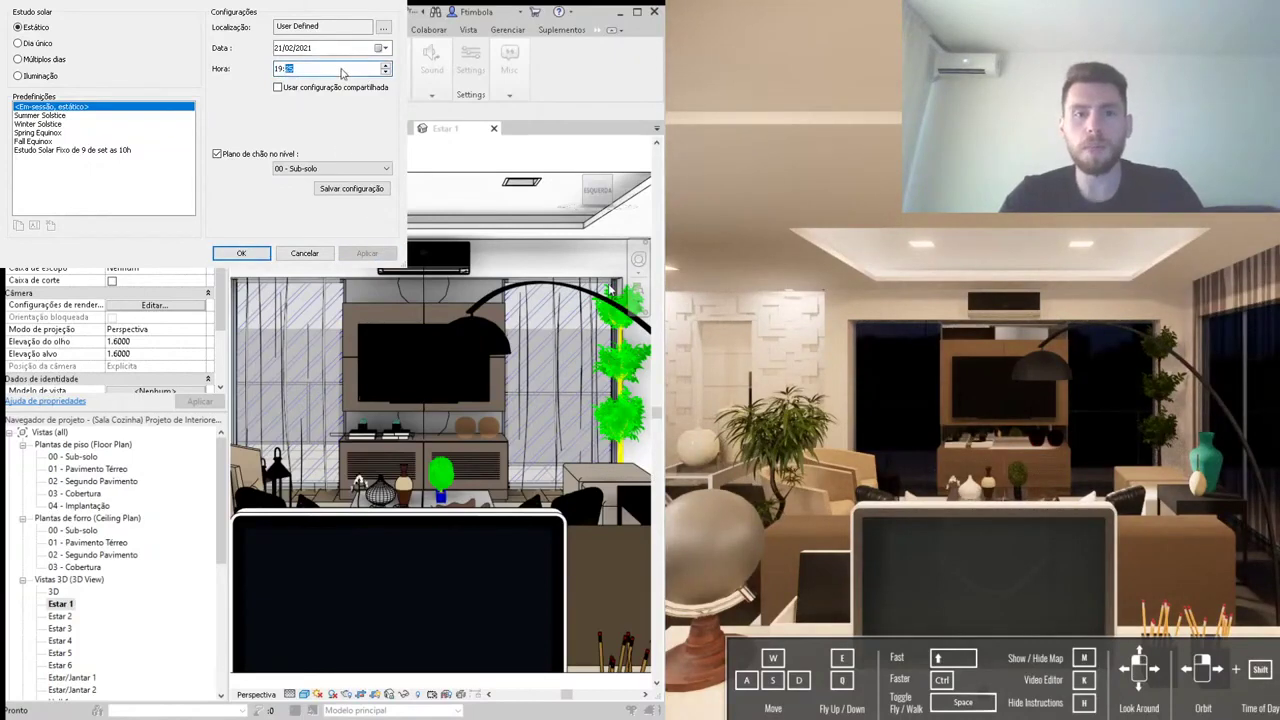
{"action": "type", "text": "20"}
{"action": "left_click", "coordinate": [367, 253]}
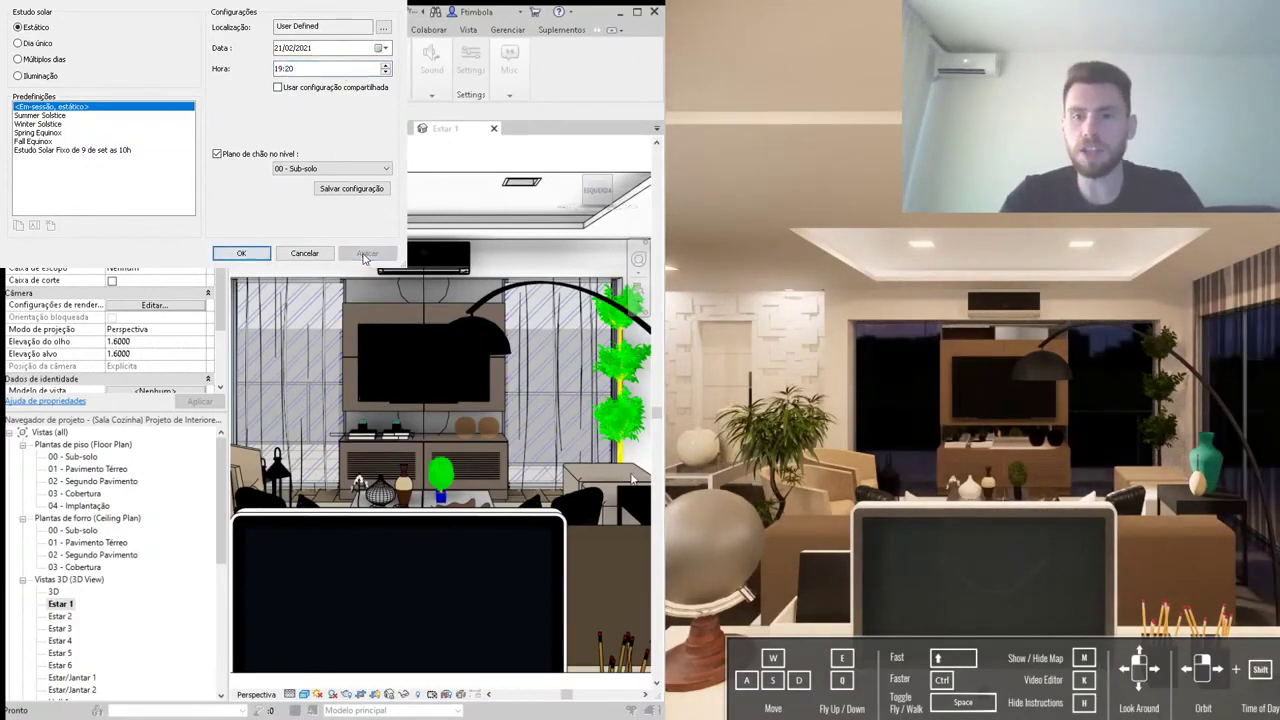
{"action": "left_click", "coordinate": [332, 70]}
{"action": "type", "text": "15"}
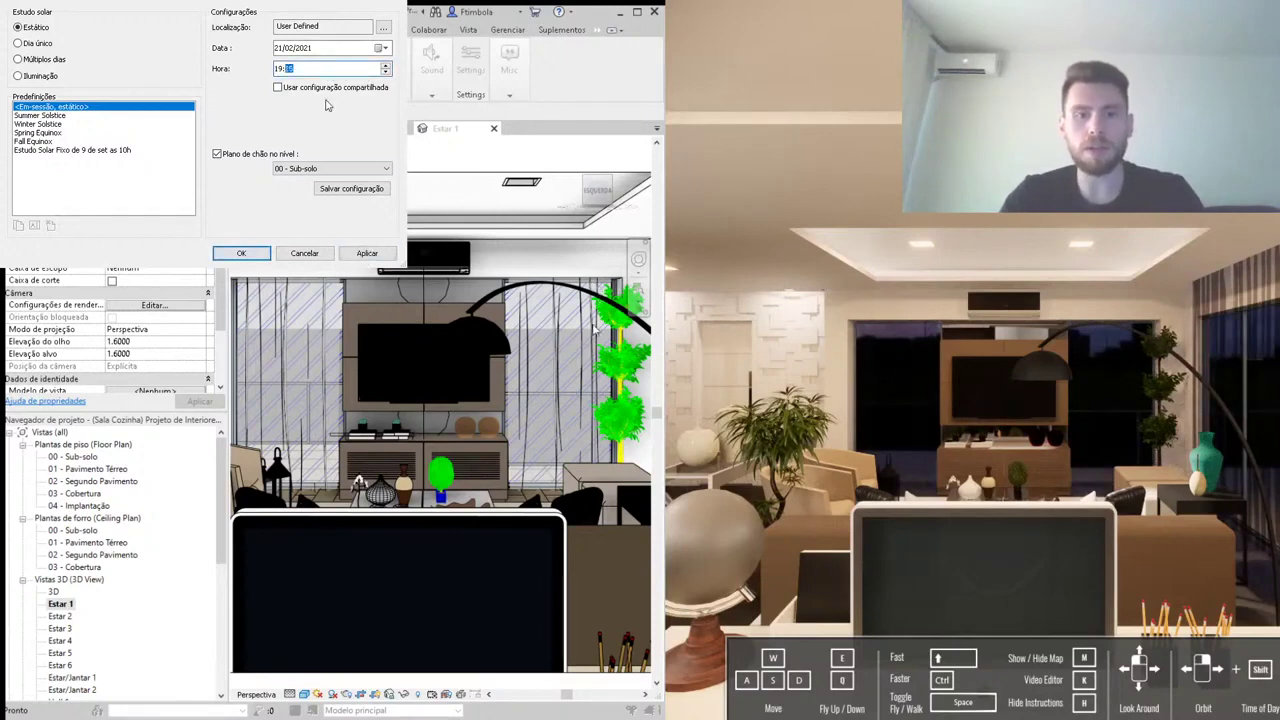
{"action": "left_click", "coordinate": [367, 253]}
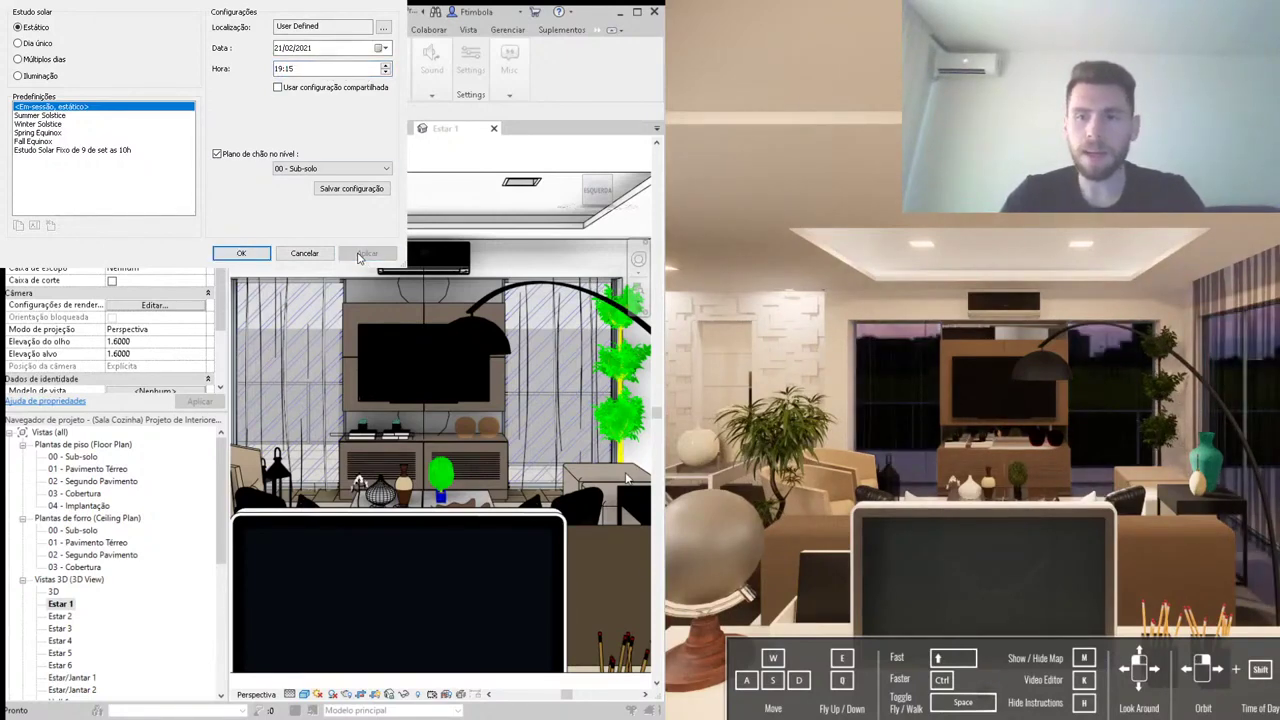
Step: Settle on 19:15, enable Usar configuração compartilhada, apply and close the settings
{"action": "type", "text": "0"}
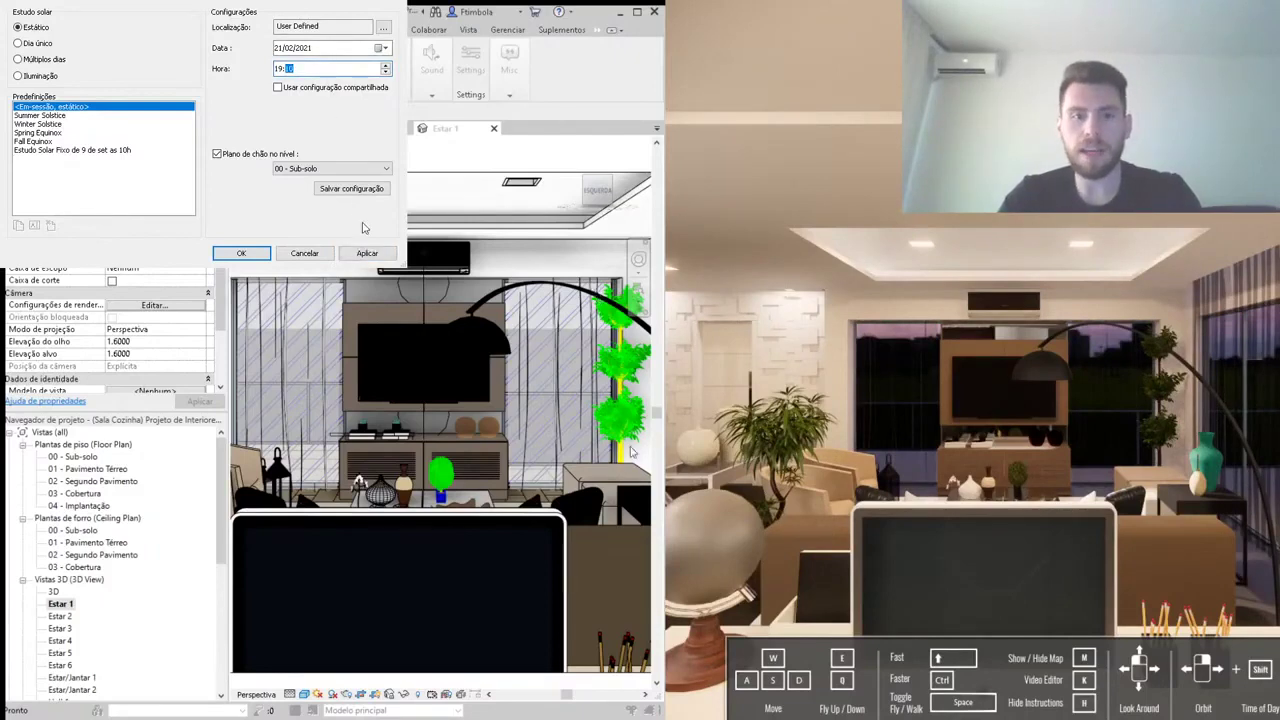
{"action": "left_click", "coordinate": [368, 254]}
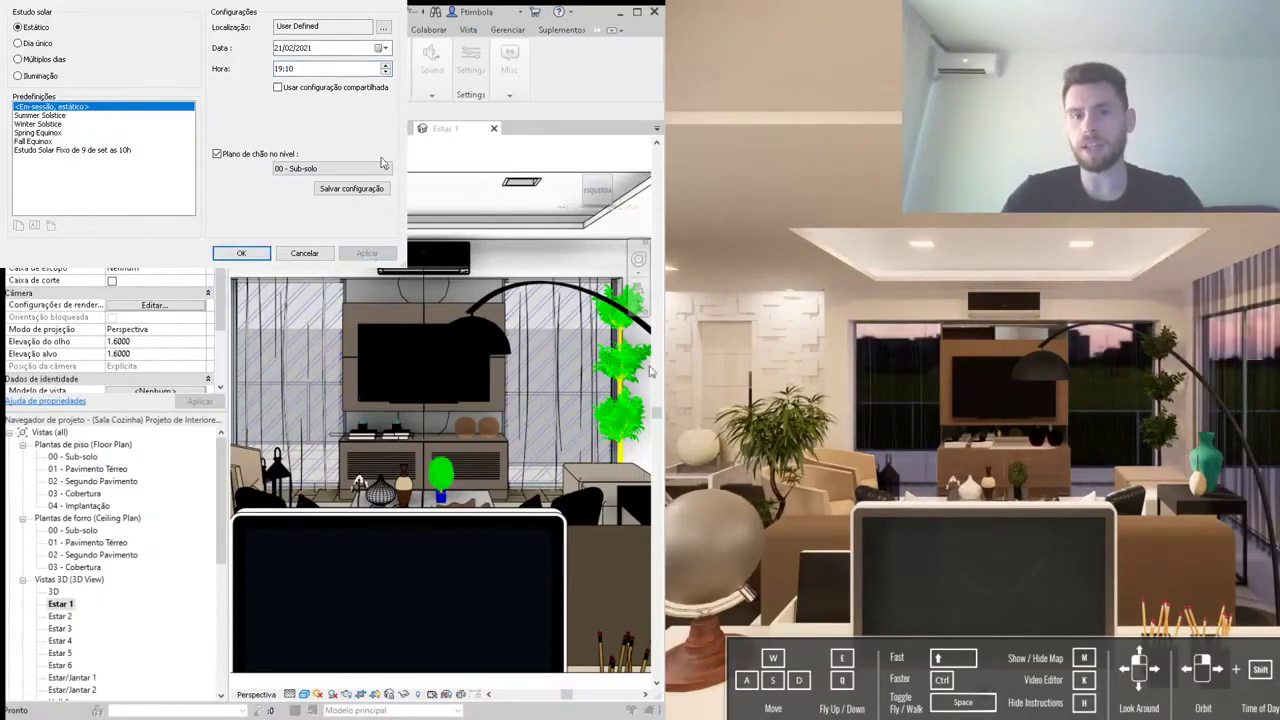
{"action": "scroll", "coordinate": [372, 66], "scroll_direction": "up", "scroll_amount": 2}
{"action": "left_click", "coordinate": [367, 253]}
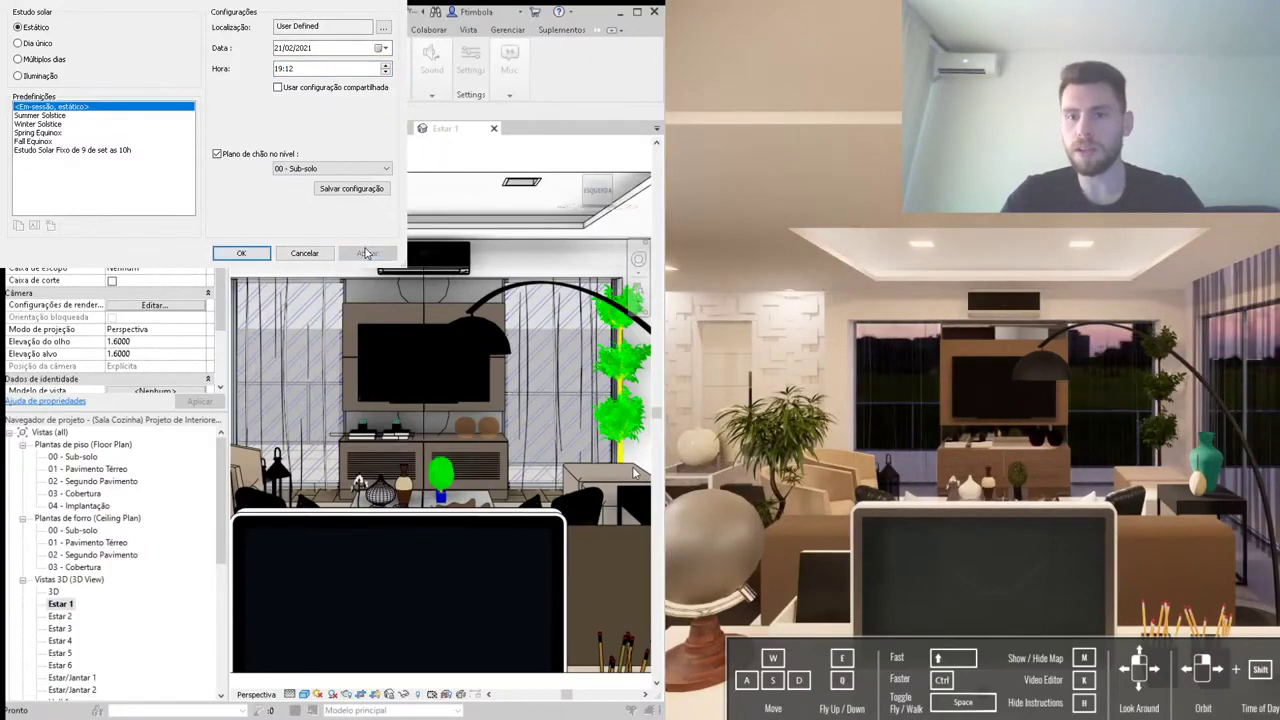
{"action": "left_click", "coordinate": [321, 88]}
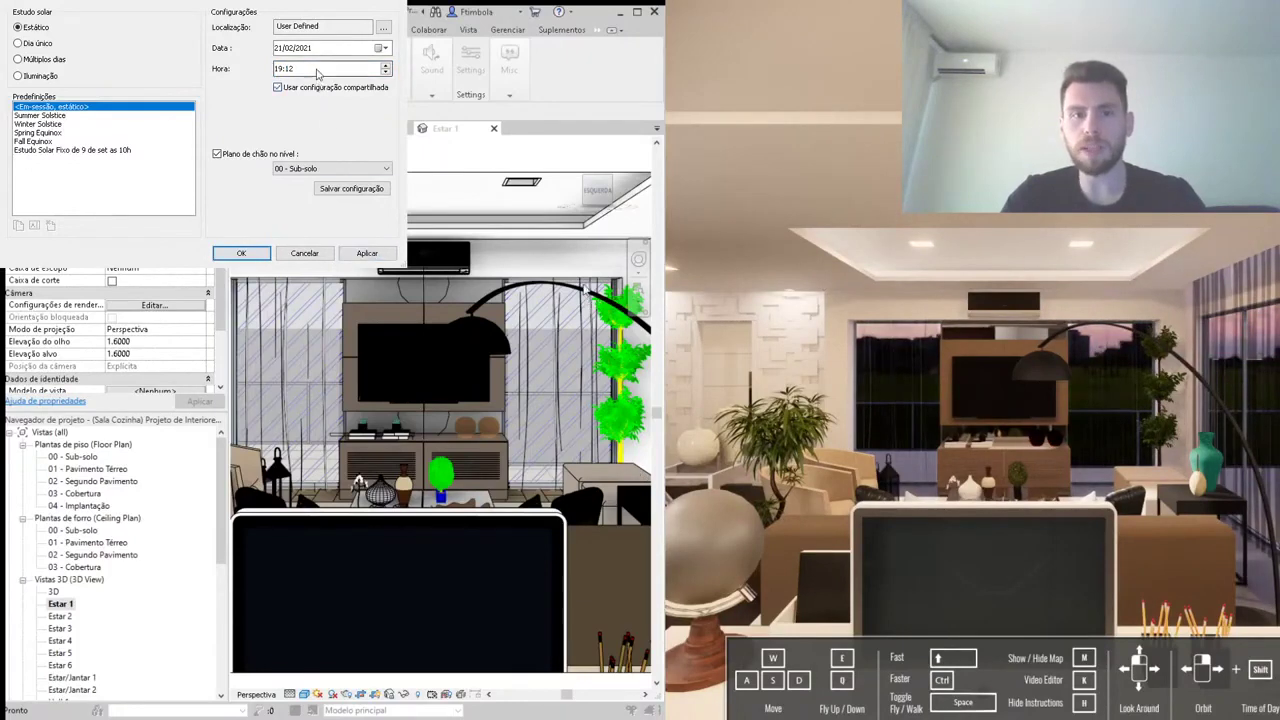
{"action": "left_click", "coordinate": [367, 253]}
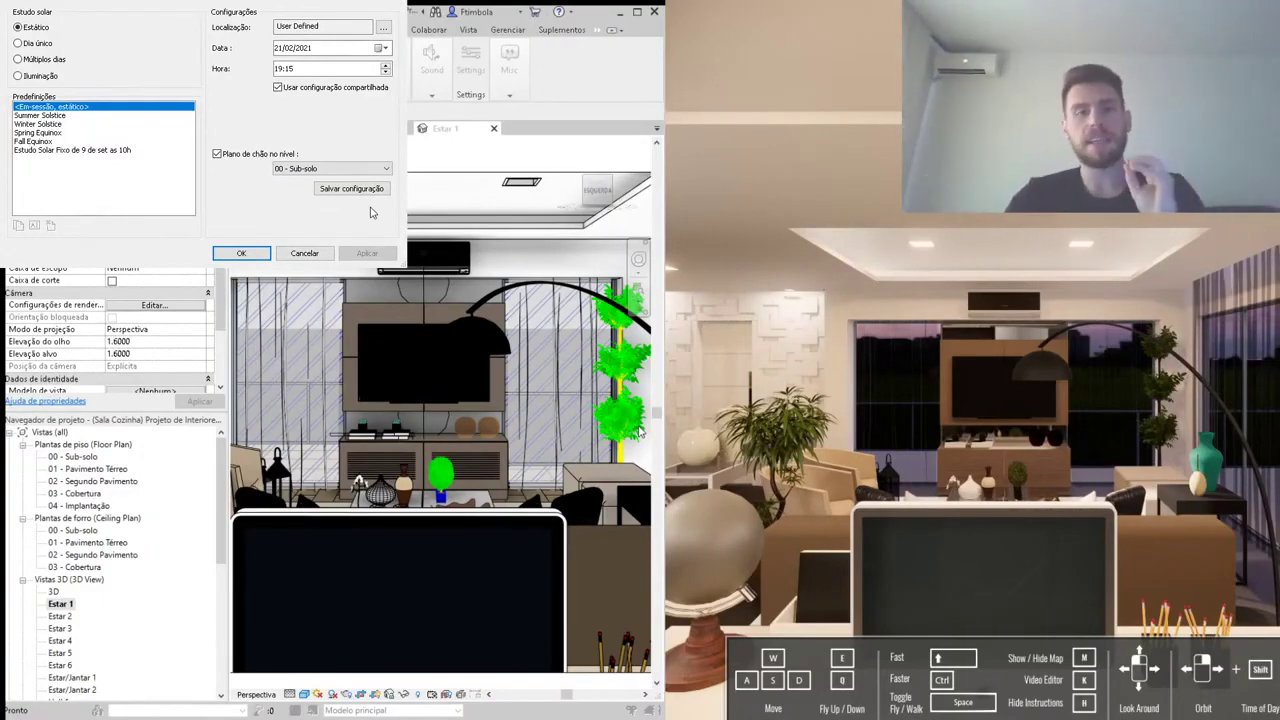
{"action": "left_click", "coordinate": [241, 253]}
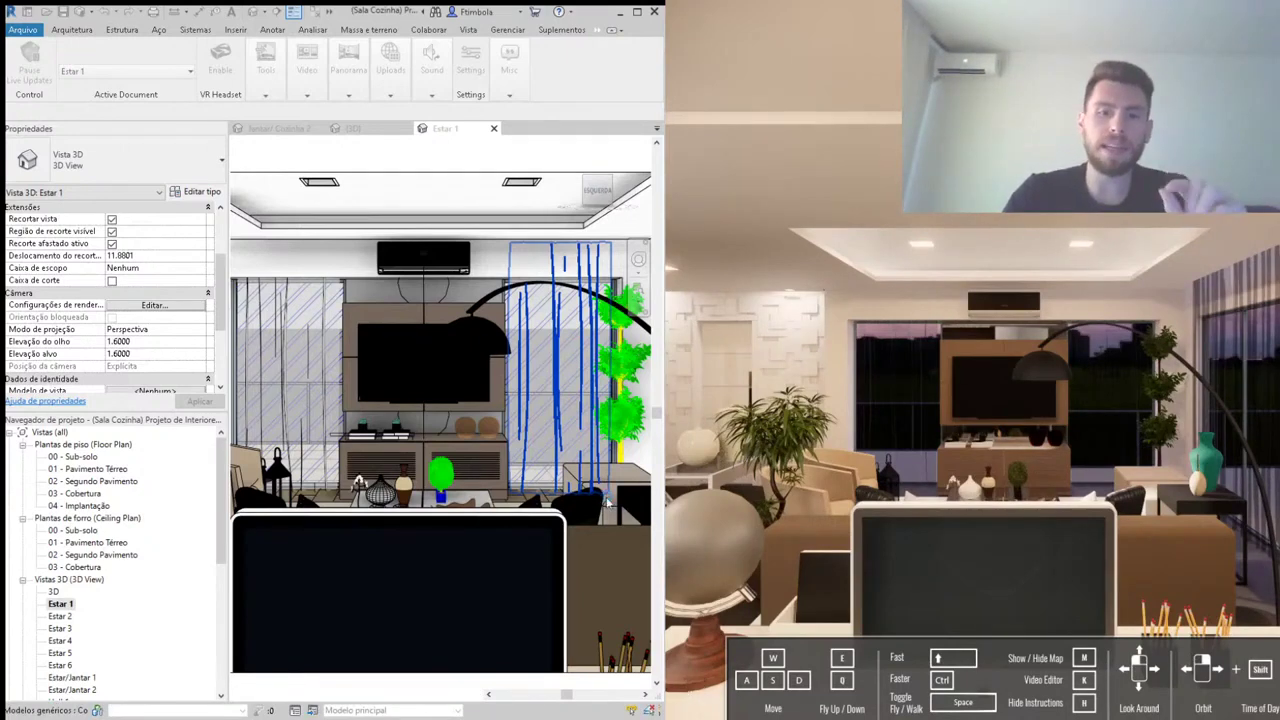
Step: Open the 01 - Pavimento Térreo ceiling plan and zoom into the living room
{"action": "scroll", "coordinate": [606, 503], "scroll_direction": "down", "scroll_amount": 2}
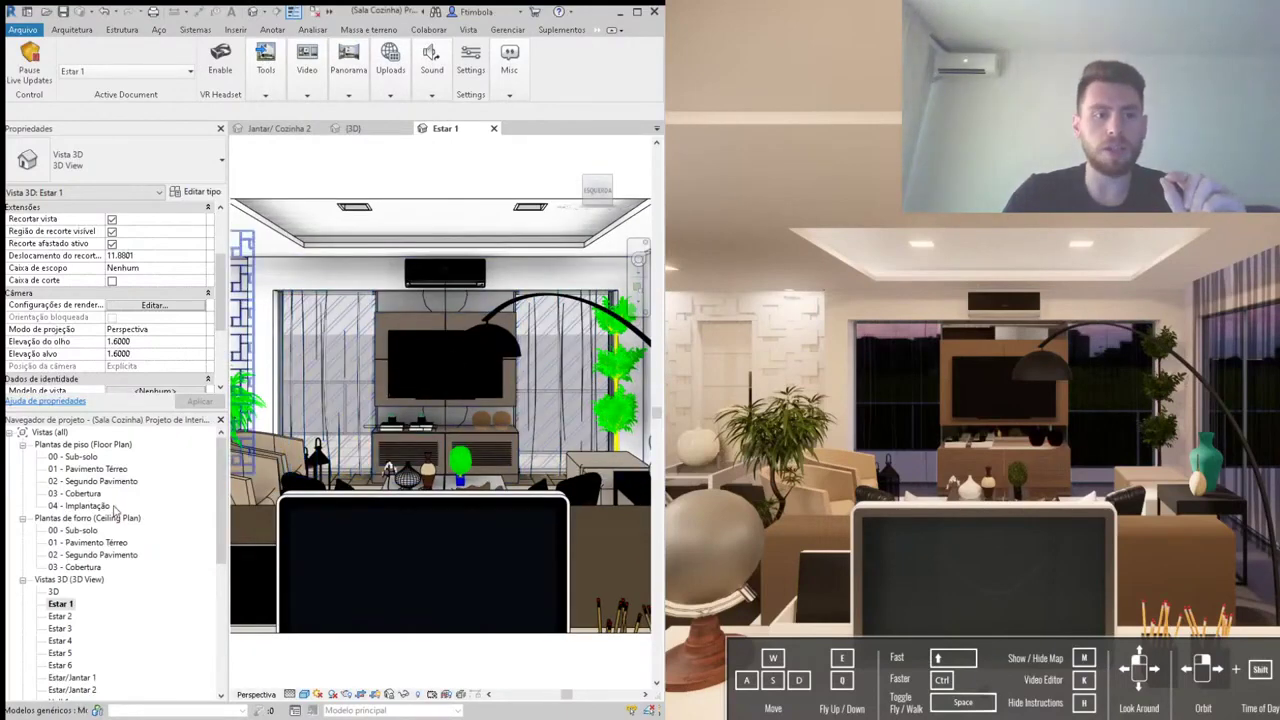
{"action": "double_click", "coordinate": [92, 545]}
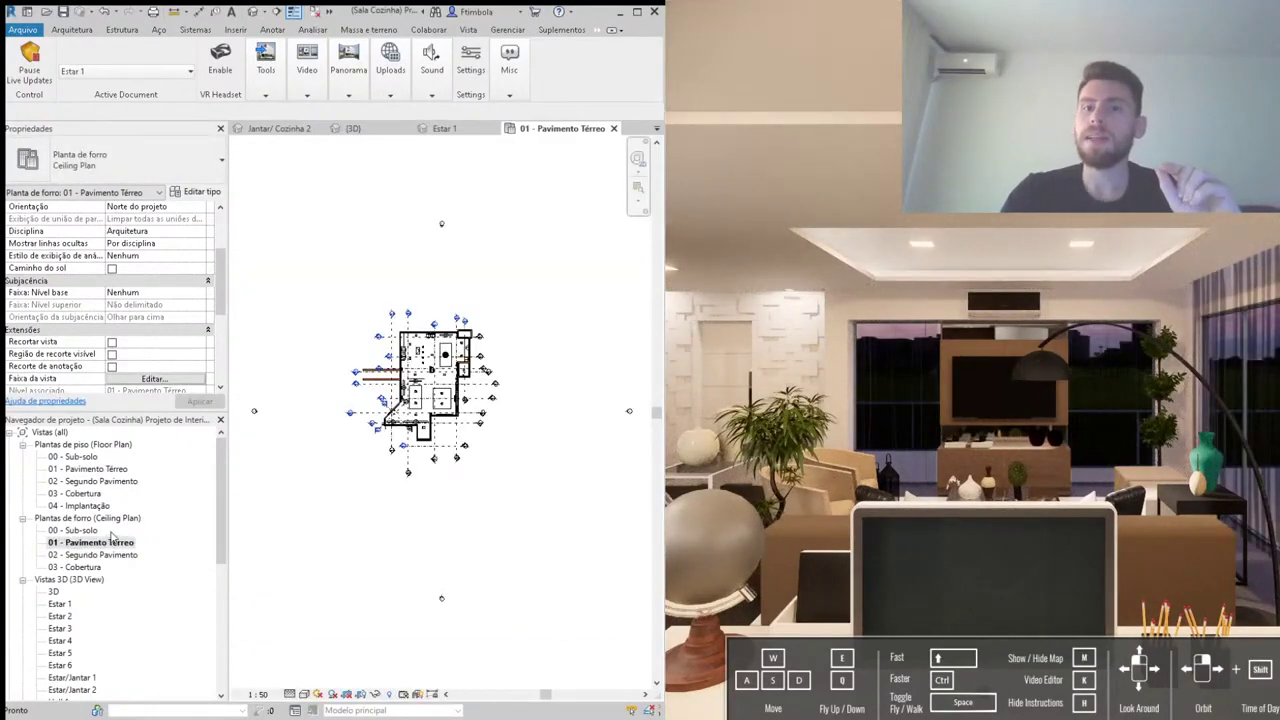
{"action": "scroll", "coordinate": [470, 322], "scroll_direction": "up", "scroll_amount": 2}
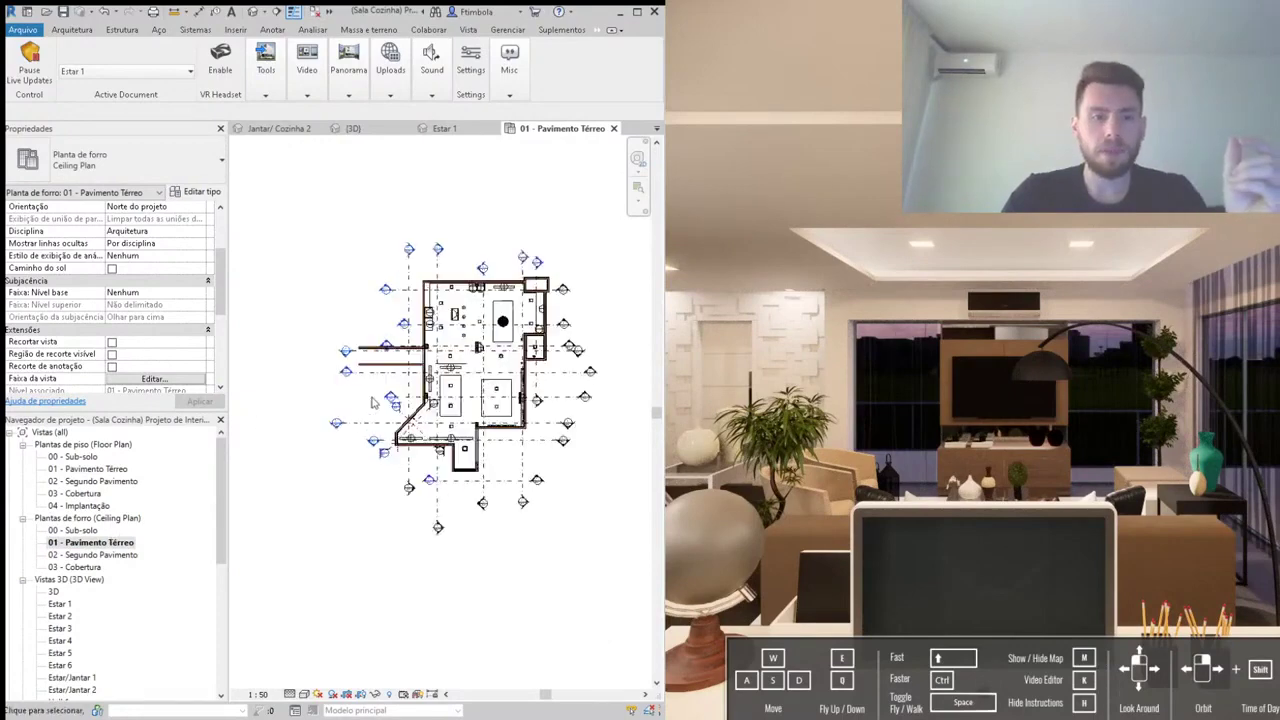
{"action": "scroll", "coordinate": [470, 322], "scroll_direction": "up", "scroll_amount": 4}
{"action": "scroll", "coordinate": [470, 322], "scroll_direction": "up", "scroll_amount": 3}
{"action": "scroll", "coordinate": [422, 354], "scroll_direction": "down", "scroll_amount": 2}
{"action": "scroll", "coordinate": [374, 383], "scroll_direction": "down", "scroll_amount": 1}
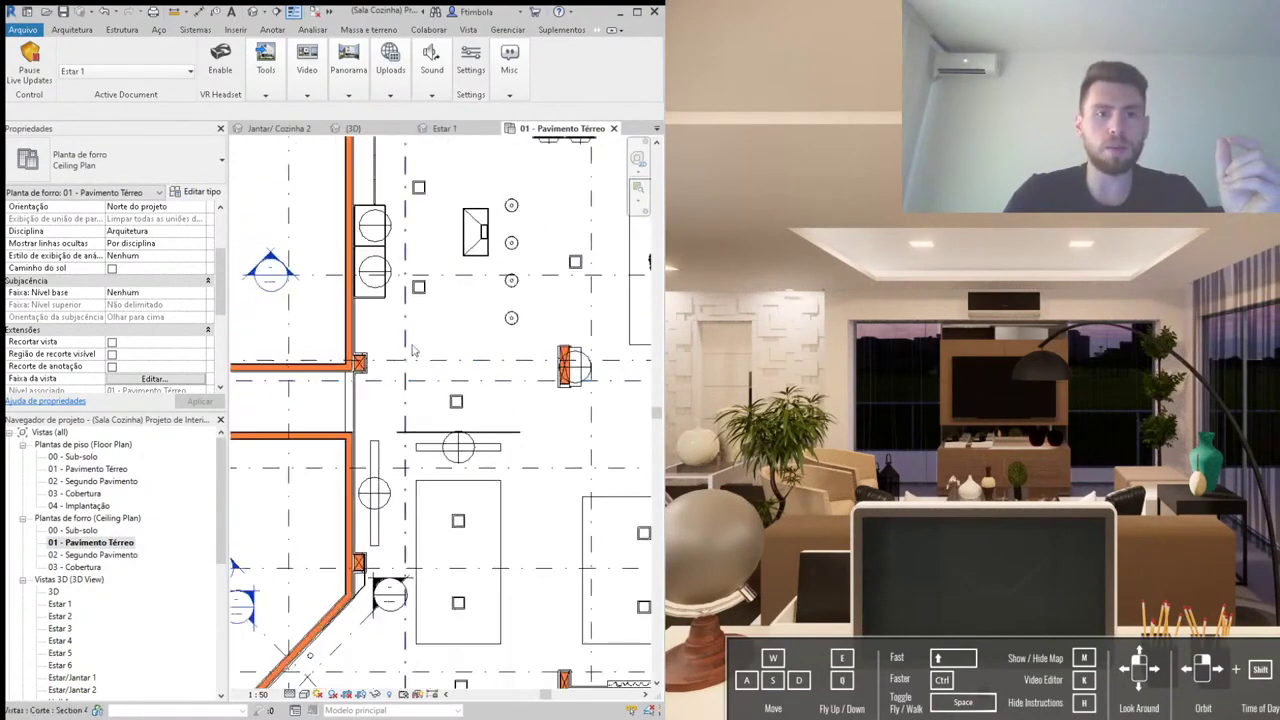
{"action": "scroll", "coordinate": [332, 471], "scroll_direction": "up", "scroll_amount": 1}
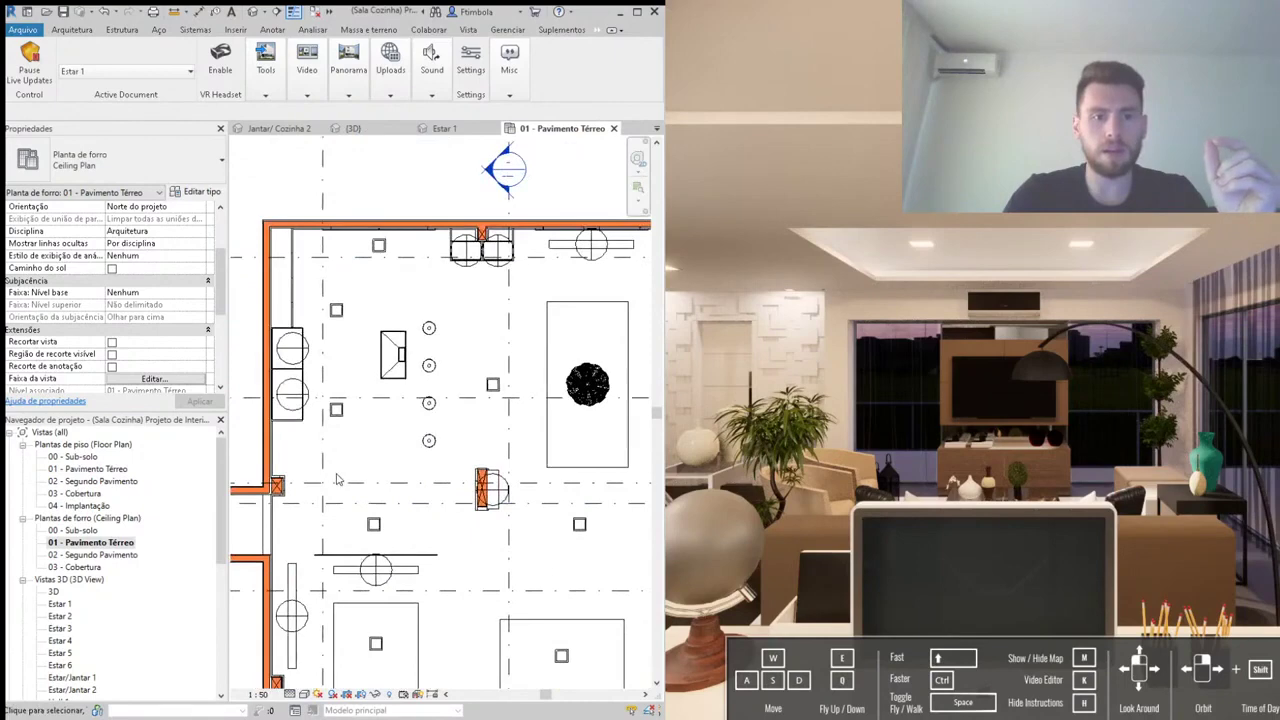
{"action": "scroll", "coordinate": [337, 480], "scroll_direction": "up", "scroll_amount": 2}
{"action": "scroll", "coordinate": [584, 313], "scroll_direction": "up", "scroll_amount": 3}
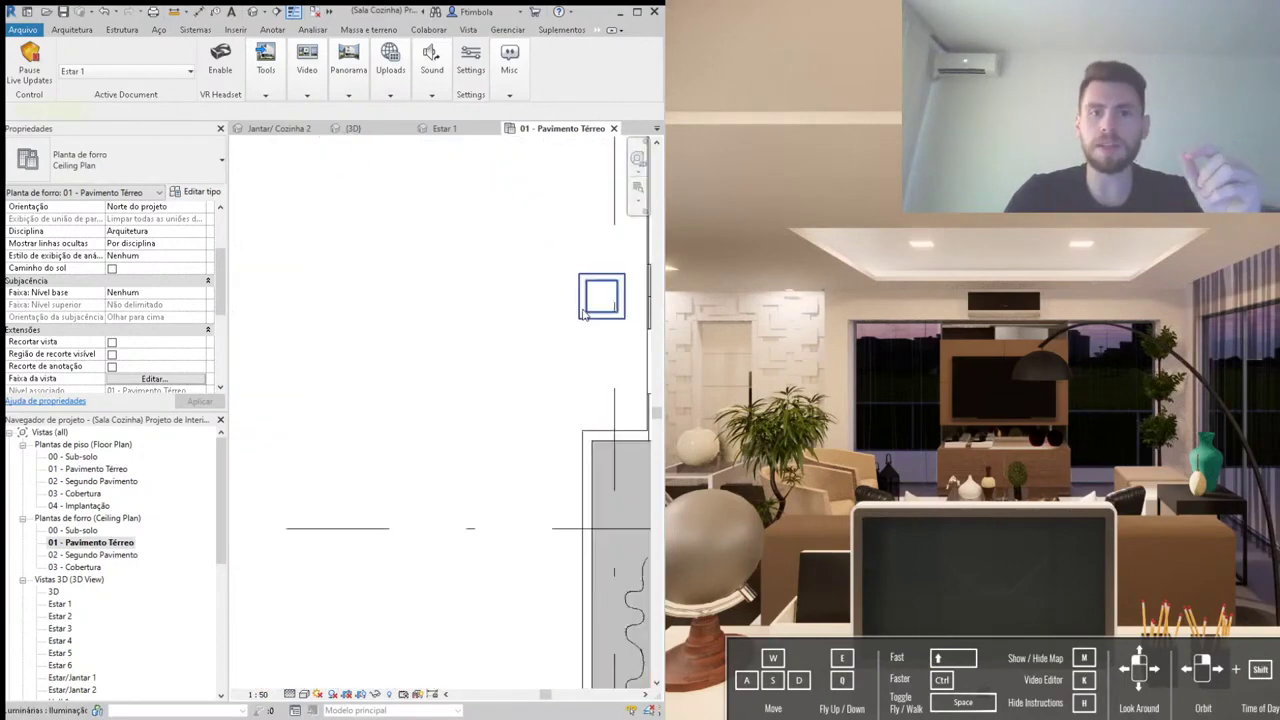
Step: Select the square ceiling luminaire, pan toward the orange wall, then deselect it
{"action": "left_click", "coordinate": [584, 313]}
{"action": "middle_click_drag", "start_coordinate": [520, 351], "coordinate": [428, 354]}
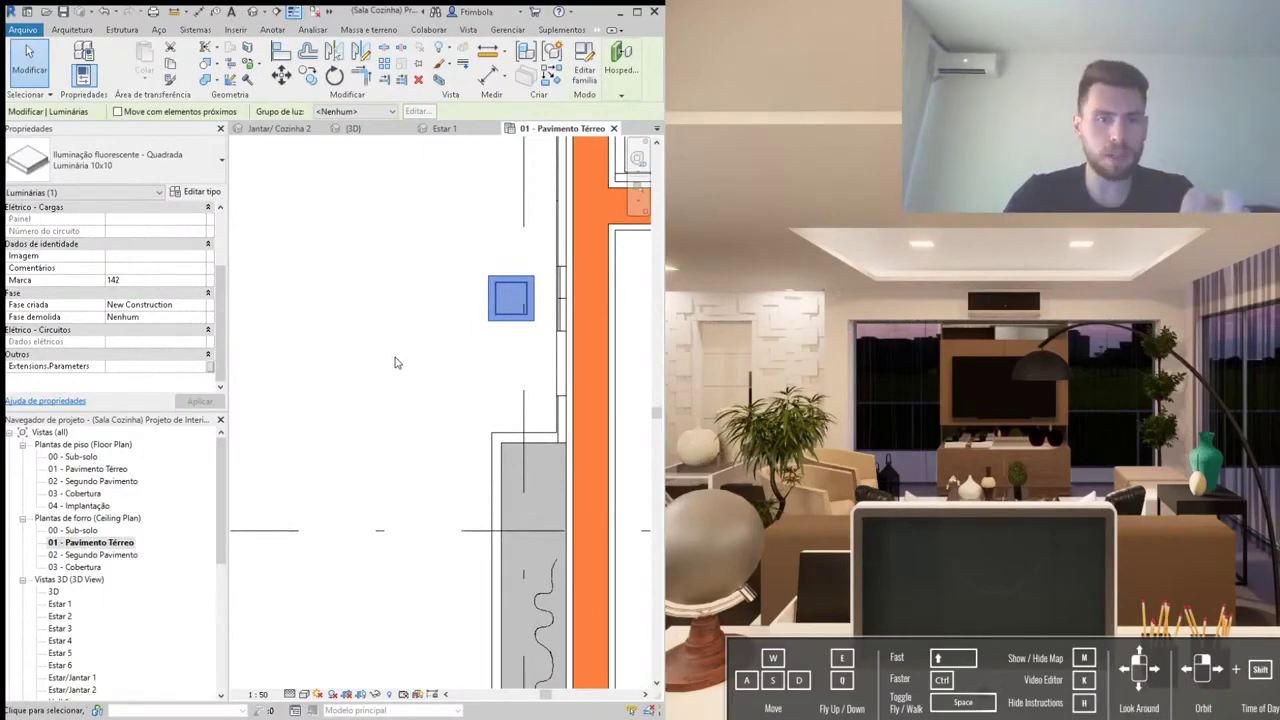
{"action": "left_click", "coordinate": [393, 352]}
{"action": "scroll", "coordinate": [393, 352], "scroll_direction": "down", "scroll_amount": 2}
{"action": "scroll", "coordinate": [435, 354], "scroll_direction": "up", "scroll_amount": 2}
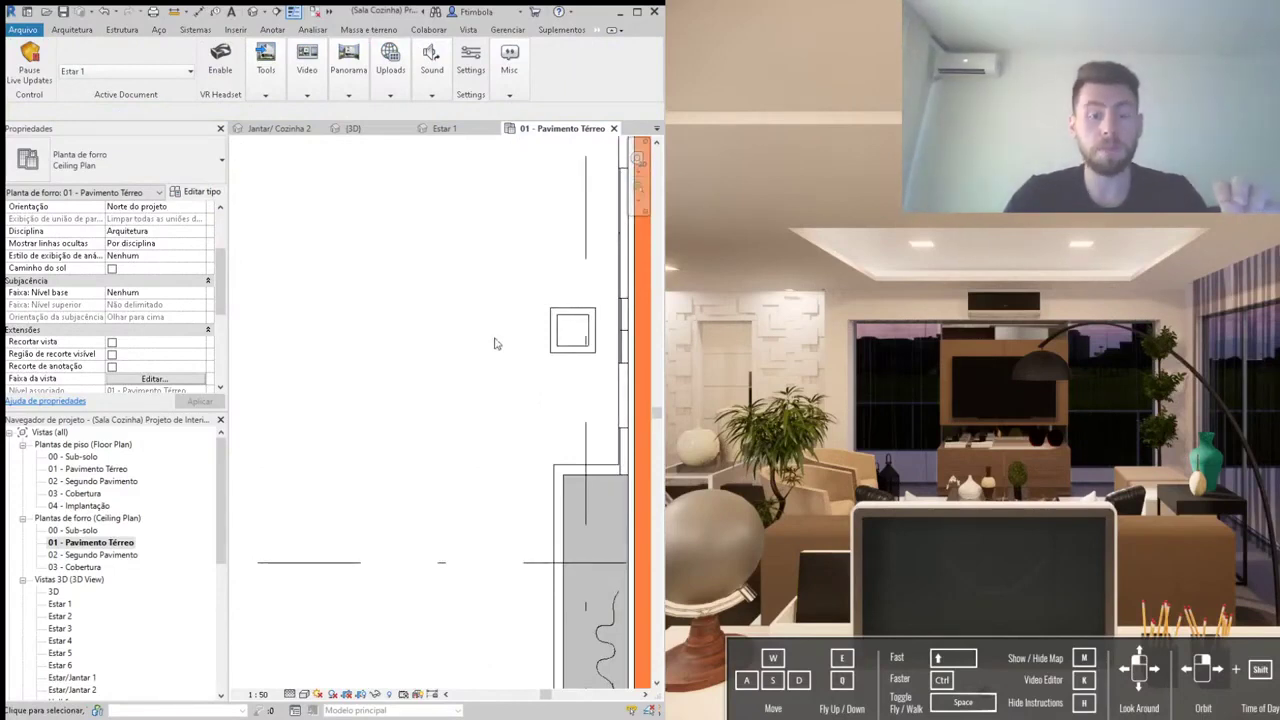
Step: Start a Component placement from the Arquitetura tab and open Carregar família
{"action": "left_click", "coordinate": [72, 30]}
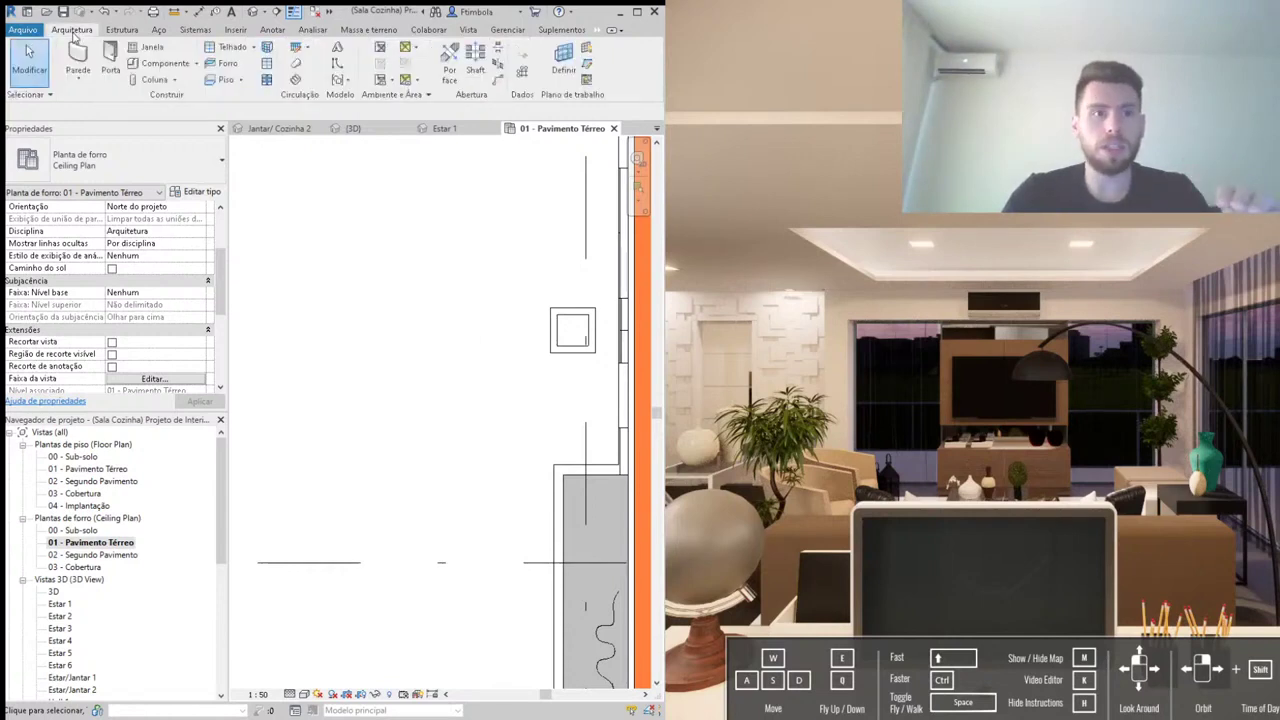
{"action": "left_click", "coordinate": [158, 64]}
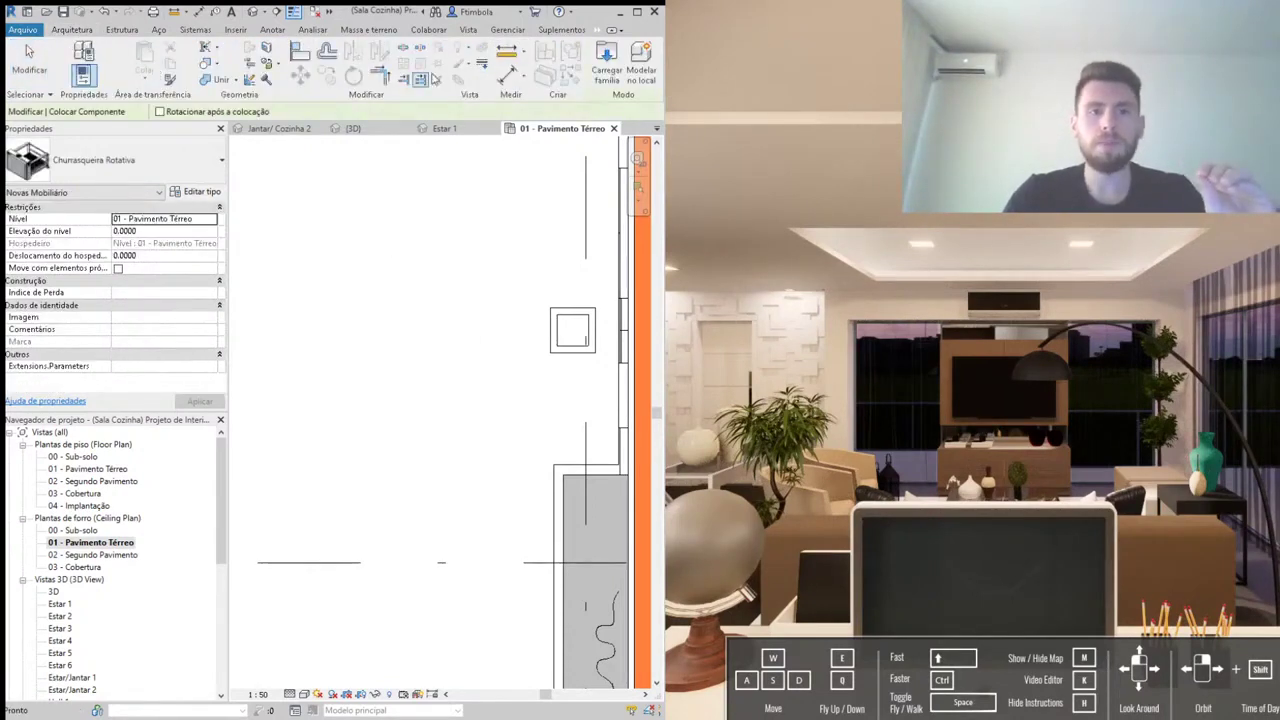
{"action": "left_click", "coordinate": [600, 78]}
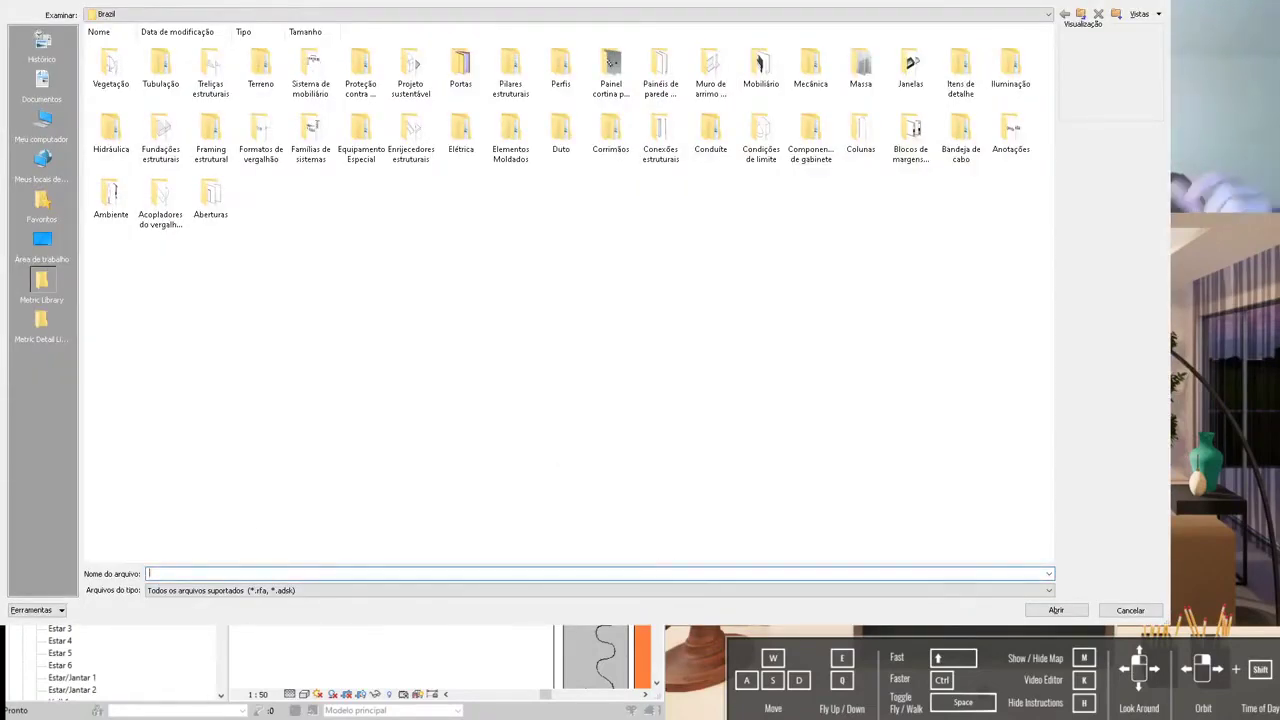
Step: Navigate the library into Iluminação › Arquitetura › Interno
{"action": "left_click", "coordinate": [1010, 68]}
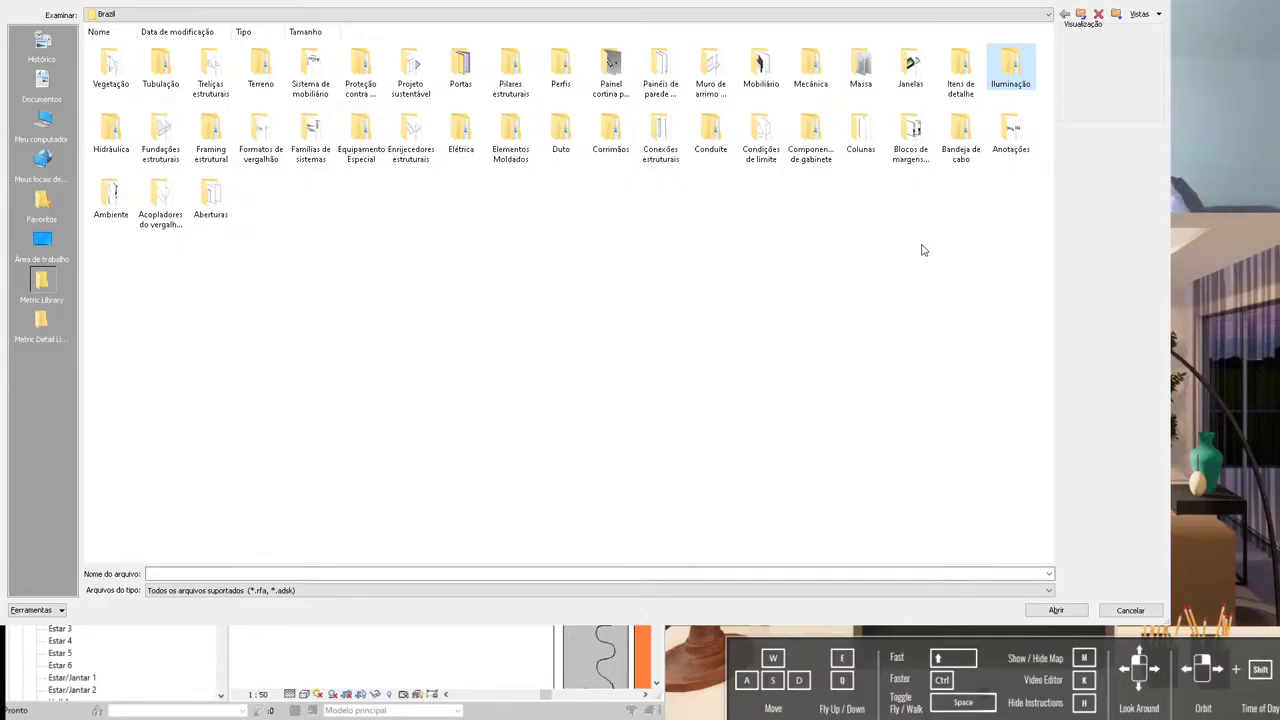
{"action": "double_click", "coordinate": [1008, 86]}
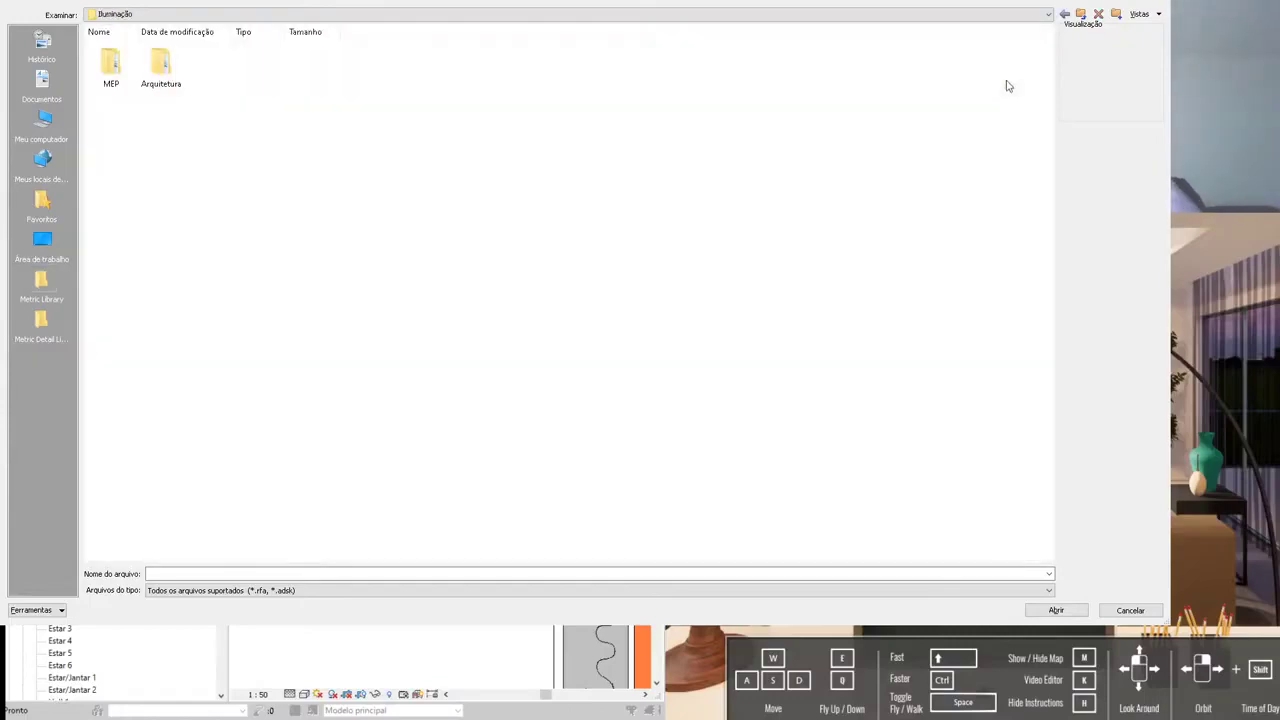
{"action": "double_click", "coordinate": [161, 65]}
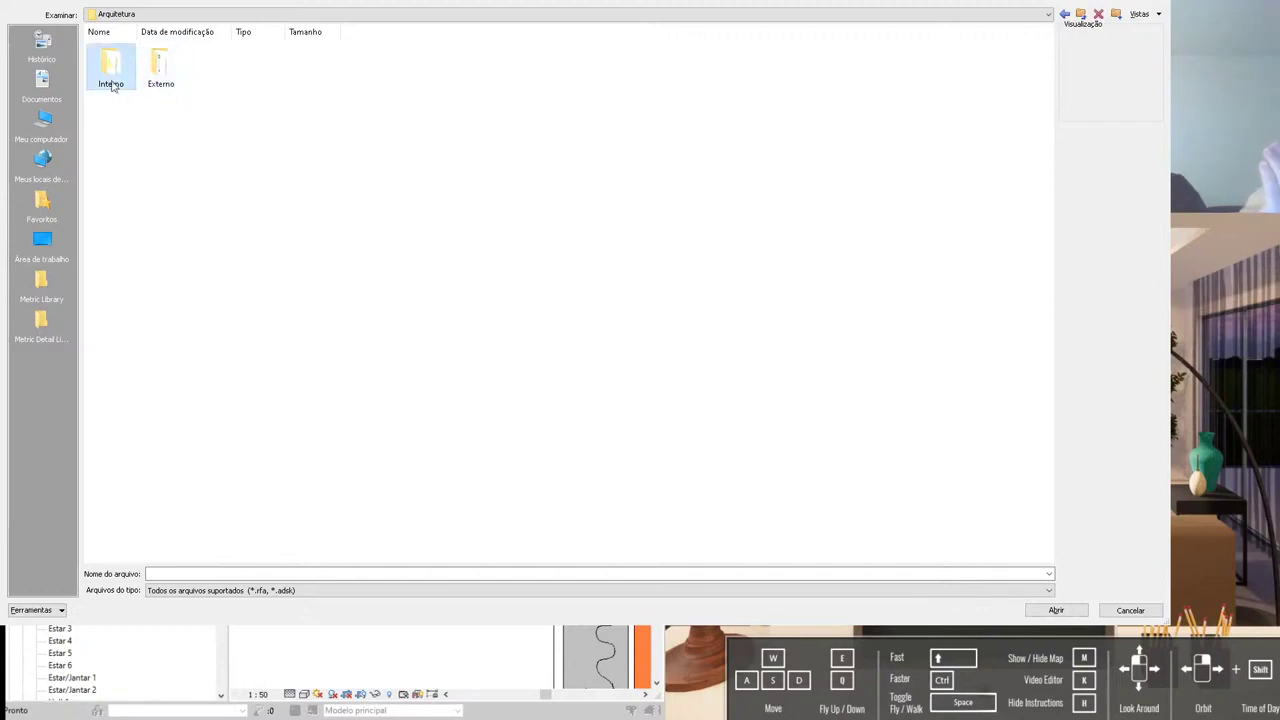
{"action": "double_click", "coordinate": [113, 92]}
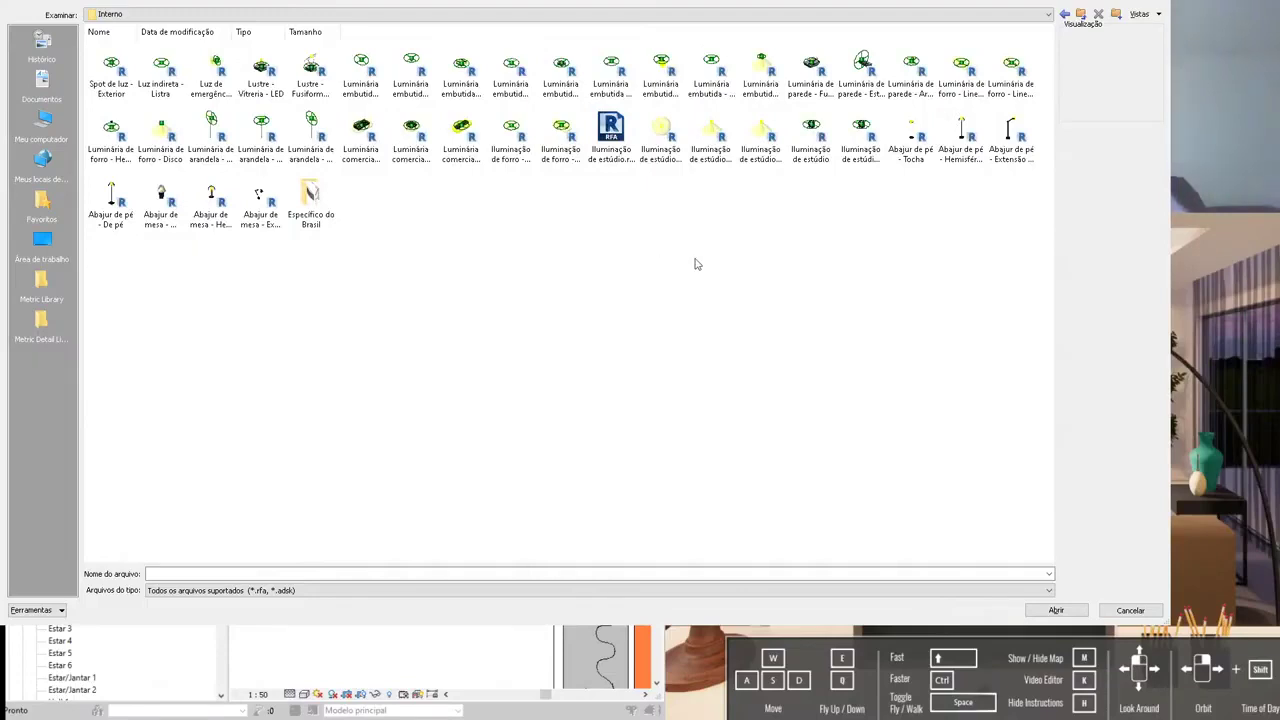
Step: Scroll the Interno folder and open the Especifico do Brasil subfolder
{"action": "scroll", "coordinate": [732, 260], "scroll_direction": "up", "scroll_amount": 3, "text": "ctrl"}
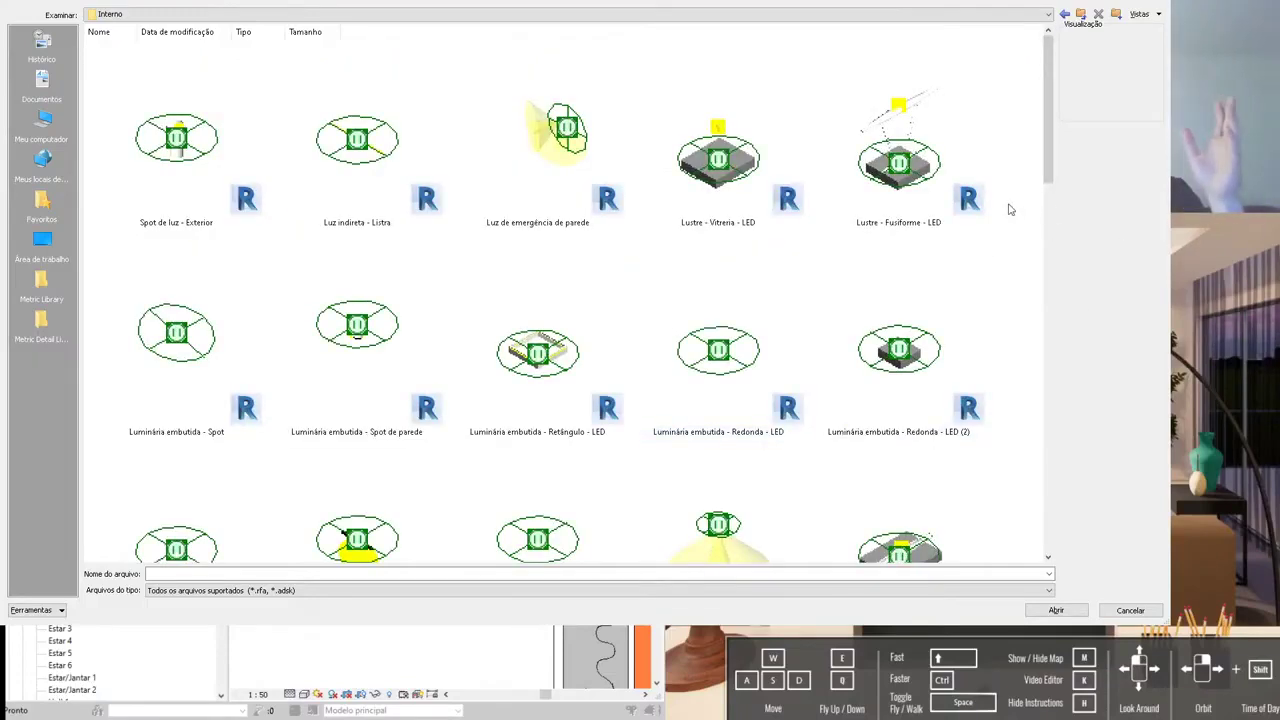
{"action": "scroll", "coordinate": [1013, 210], "scroll_direction": "down", "scroll_amount": 5}
{"action": "scroll", "coordinate": [1013, 210], "scroll_direction": "up", "scroll_amount": 5}
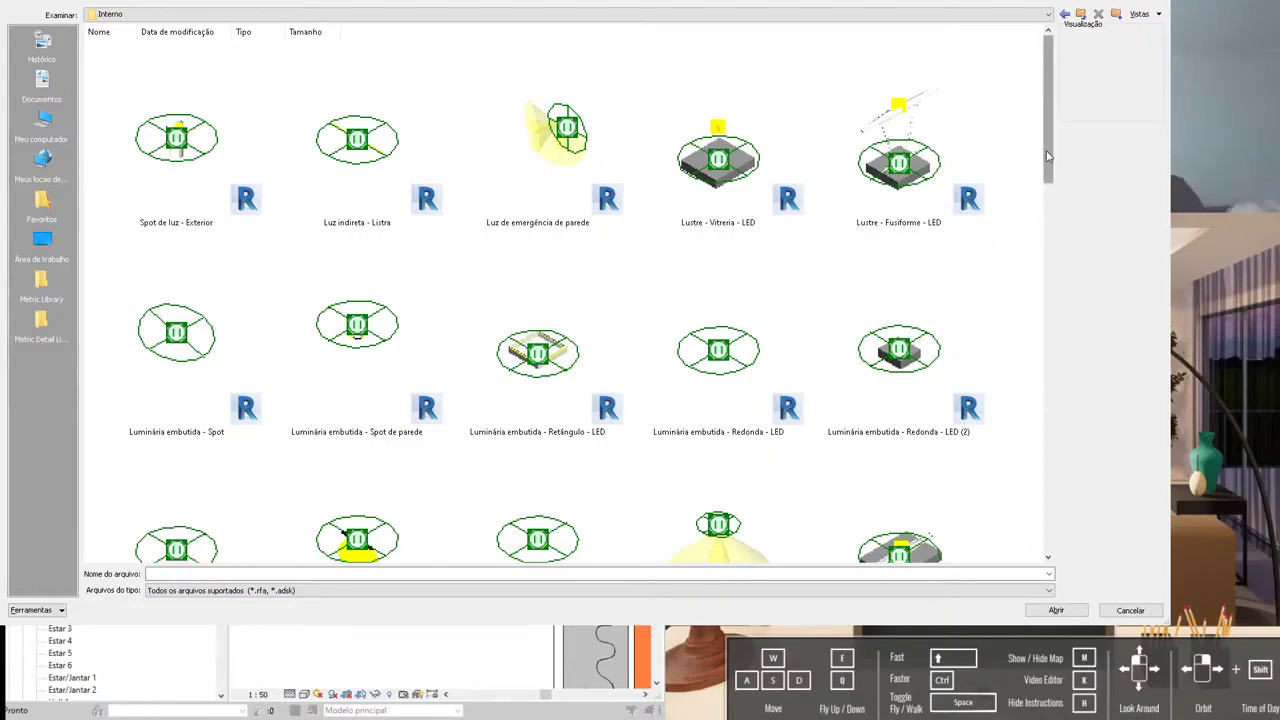
{"action": "left_click", "coordinate": [600, 140]}
{"action": "scroll", "coordinate": [598, 270], "scroll_direction": "down", "scroll_amount": 5}
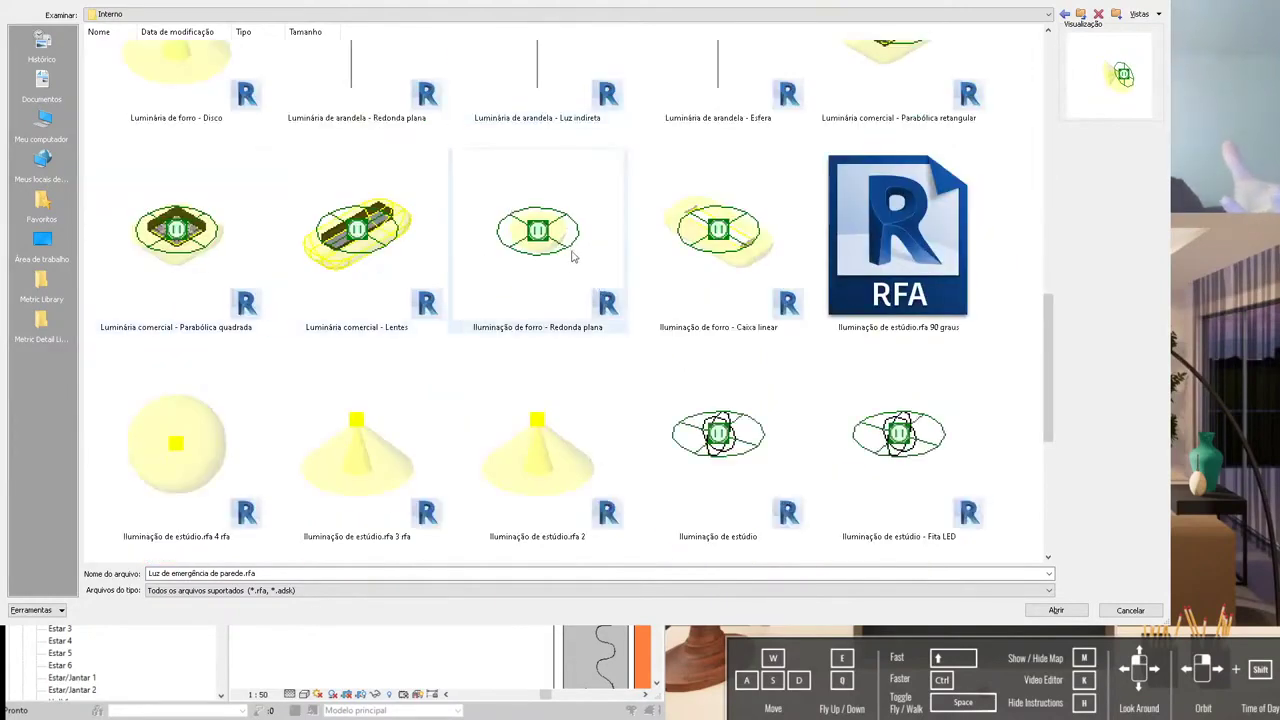
{"action": "scroll", "coordinate": [571, 258], "scroll_direction": "down", "scroll_amount": 4}
{"action": "left_click", "coordinate": [560, 470]}
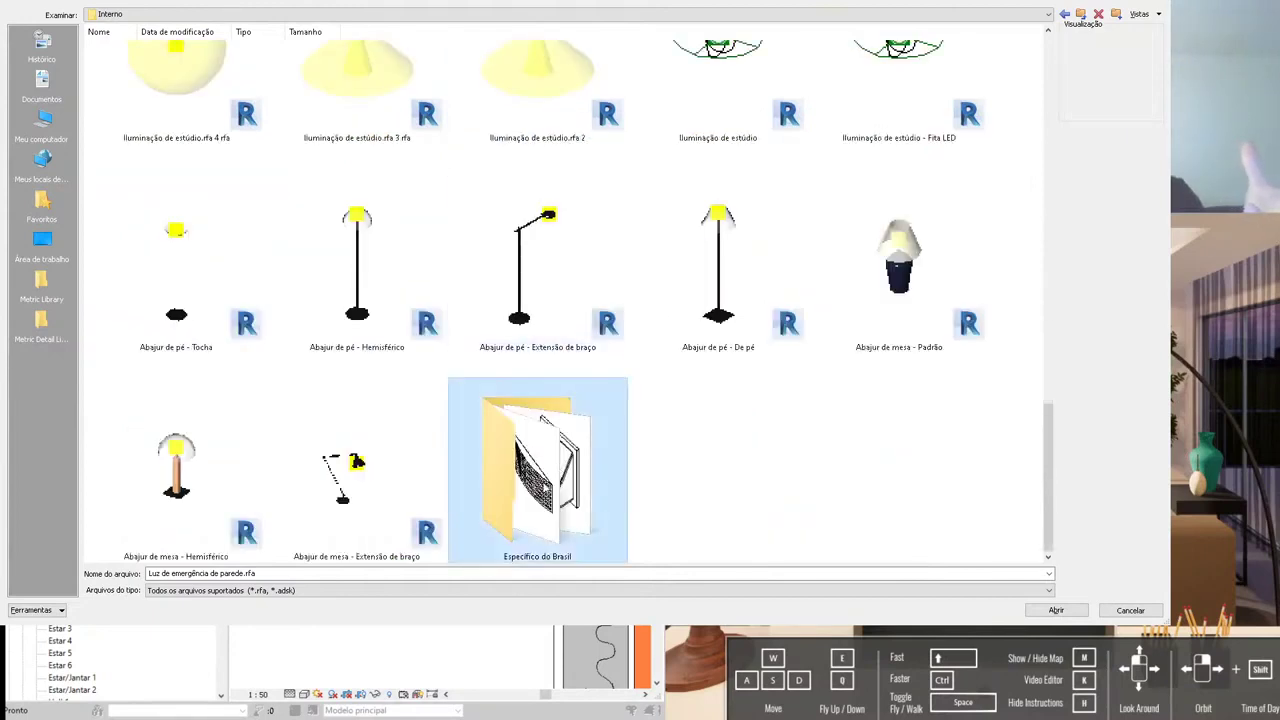
{"action": "double_click", "coordinate": [543, 484]}
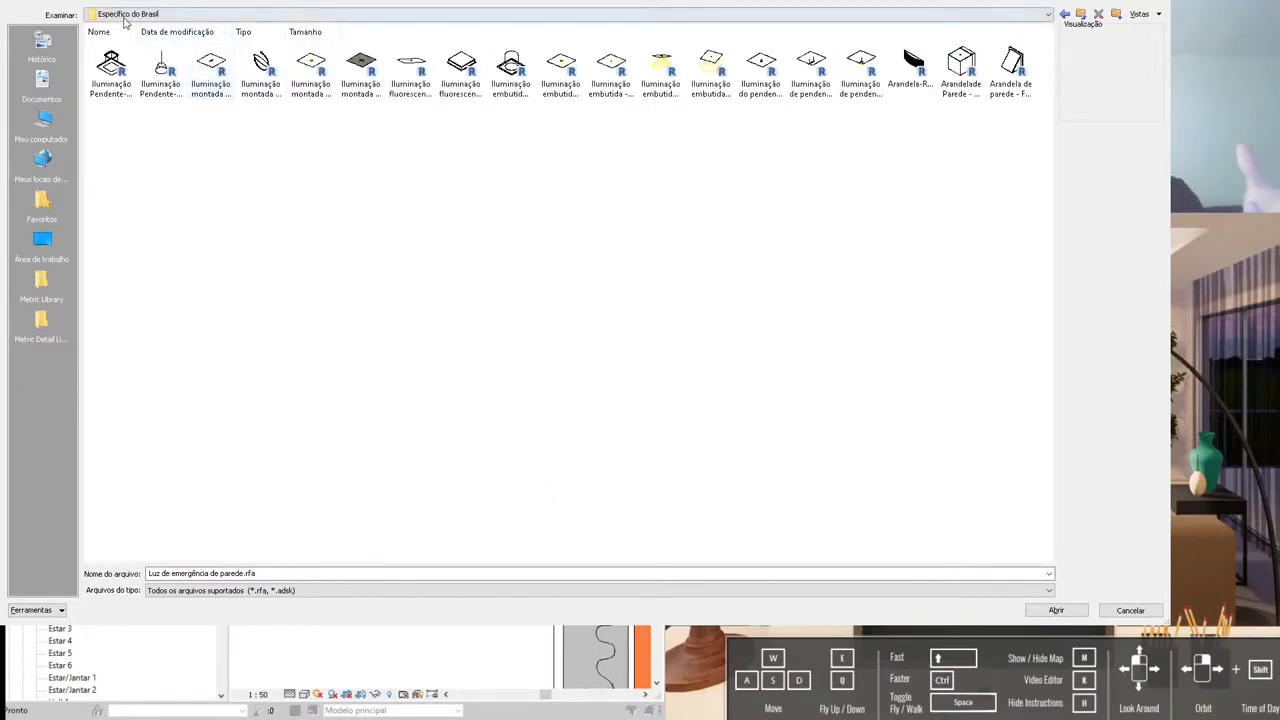
Step: Compare the recessed family previews and load Iluminação embutida - Luz de spot
{"action": "scroll", "coordinate": [476, 190], "scroll_direction": "up", "scroll_amount": 3, "text": "ctrl"}
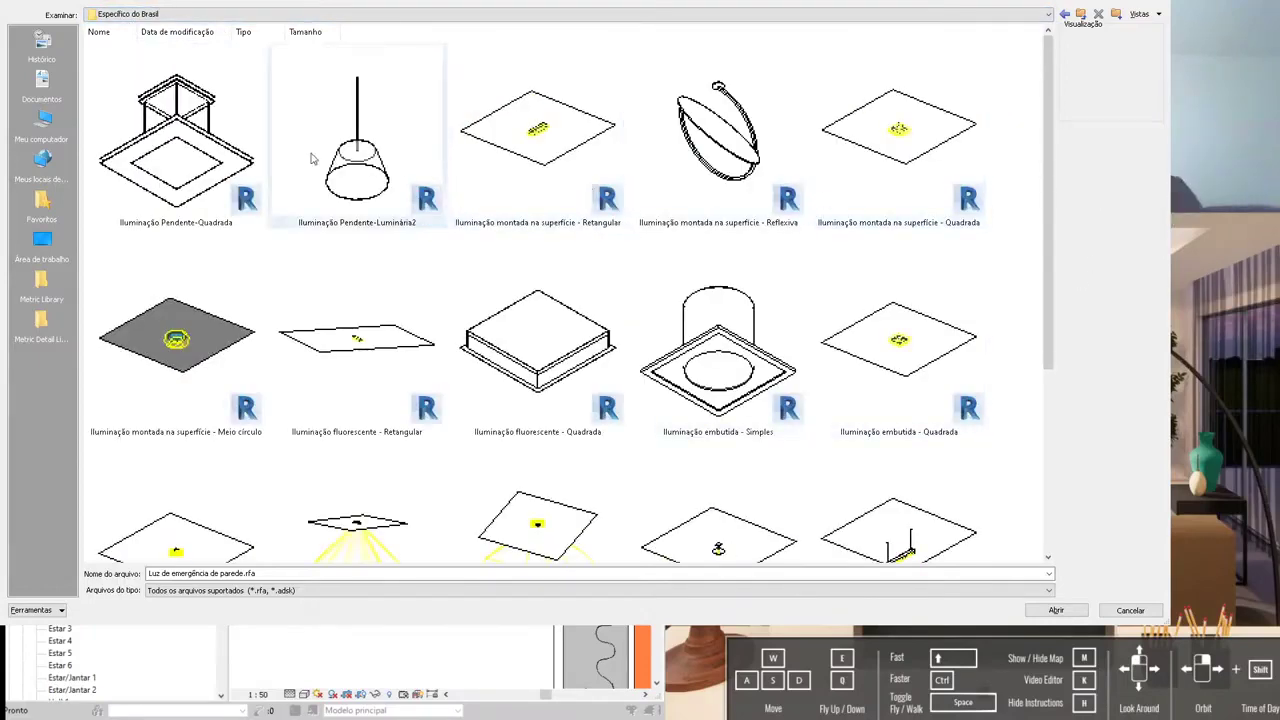
{"action": "left_click", "coordinate": [170, 140]}
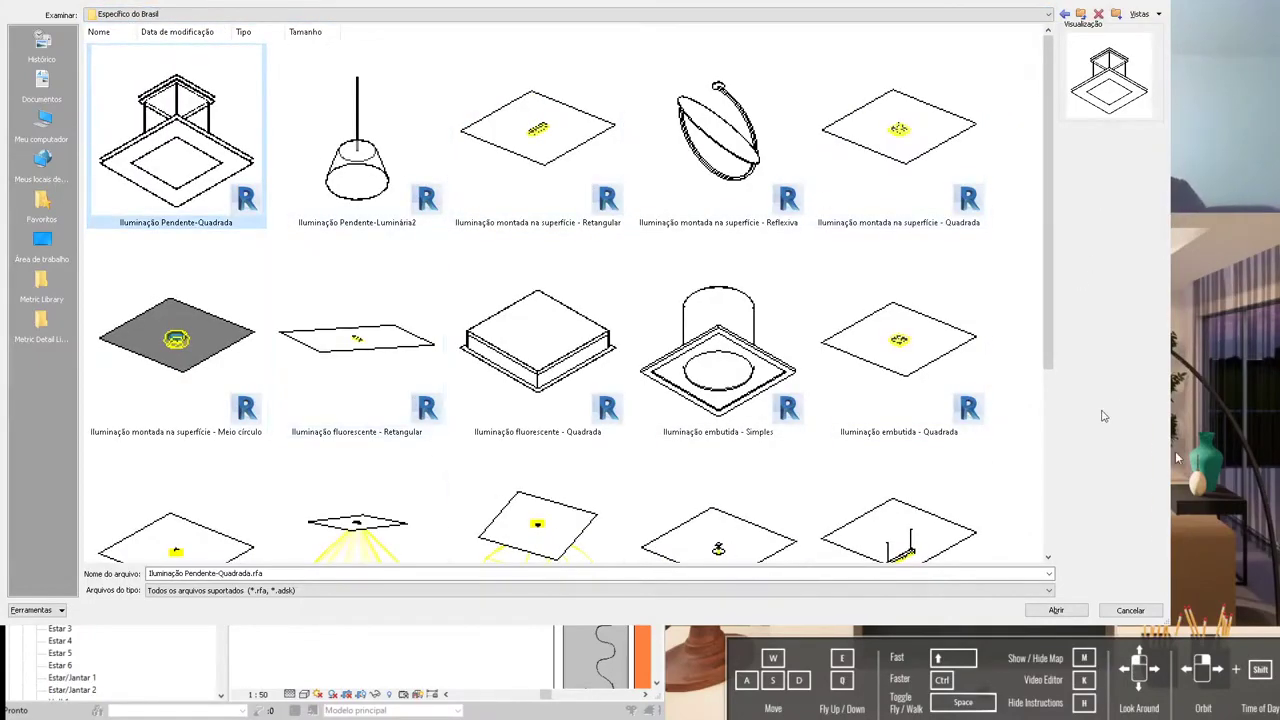
{"action": "key", "text": "Right"}
{"action": "key", "text": "Right"}
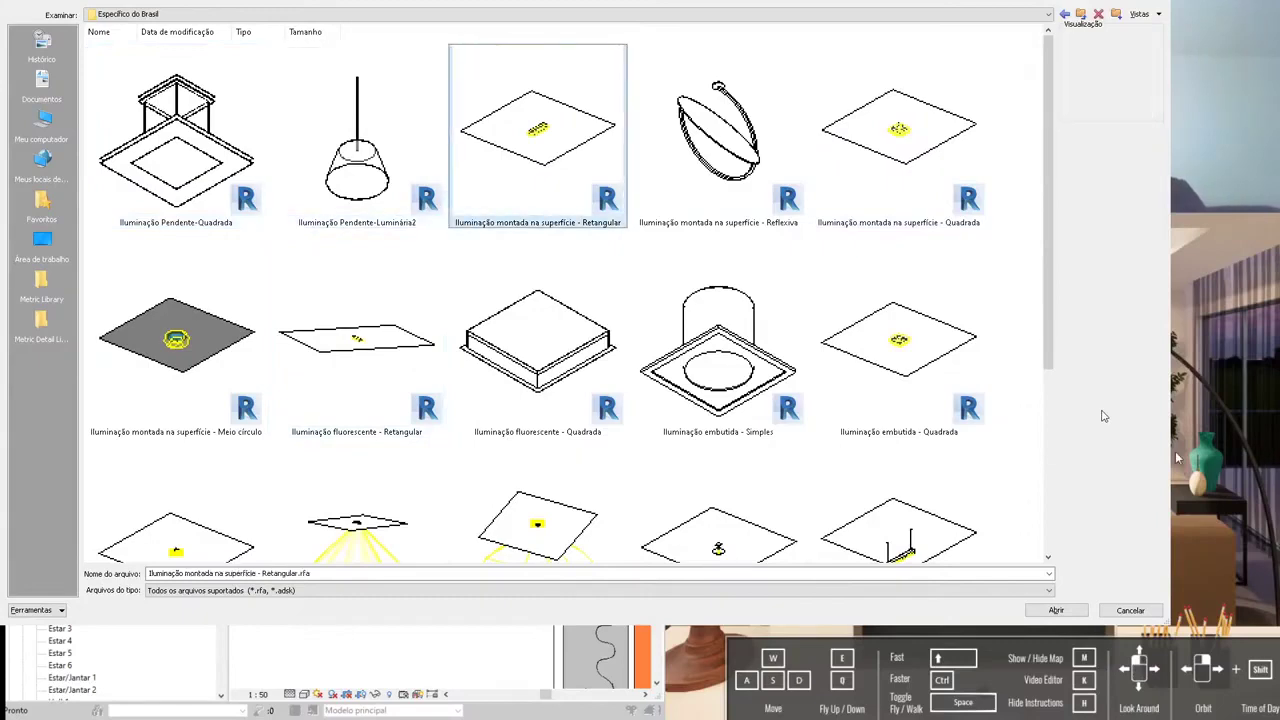
{"action": "key", "text": "Right"}
{"action": "key", "text": "Right"}
{"action": "key", "text": "Down"}
{"action": "key", "text": "Left"}
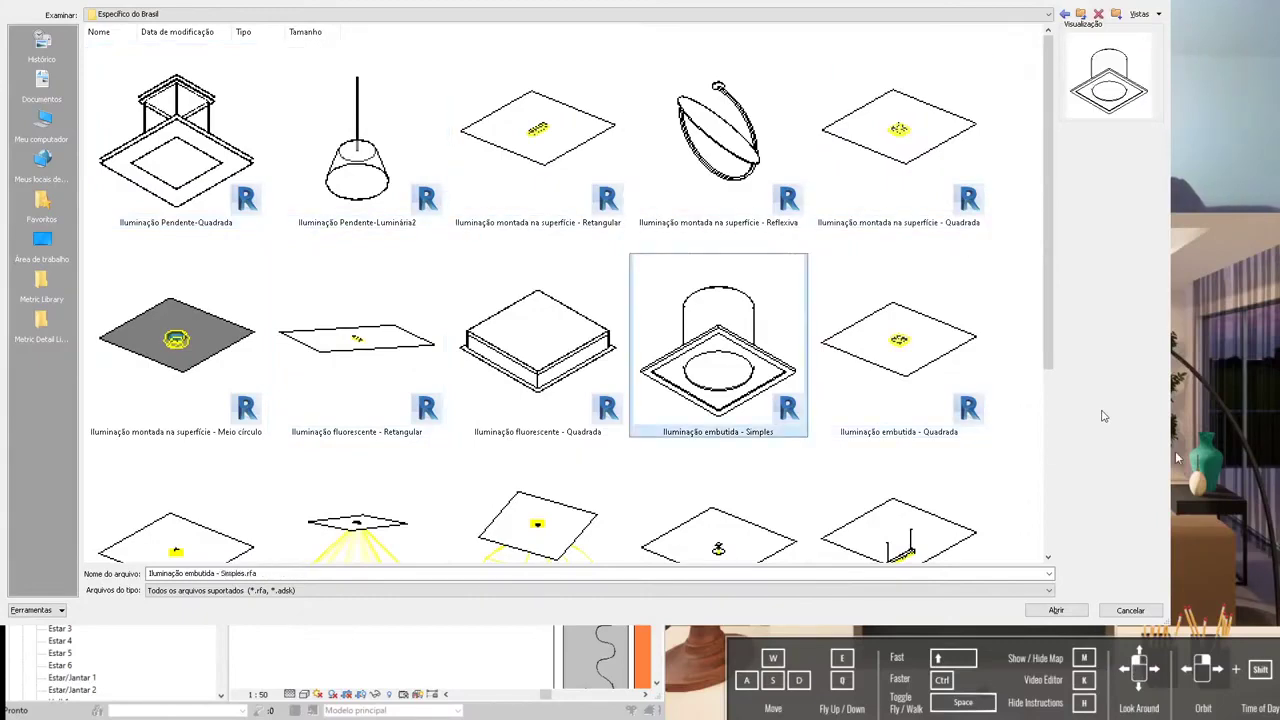
{"action": "key", "text": "Left"}
{"action": "key", "text": "Right"}
{"action": "key", "text": "Right"}
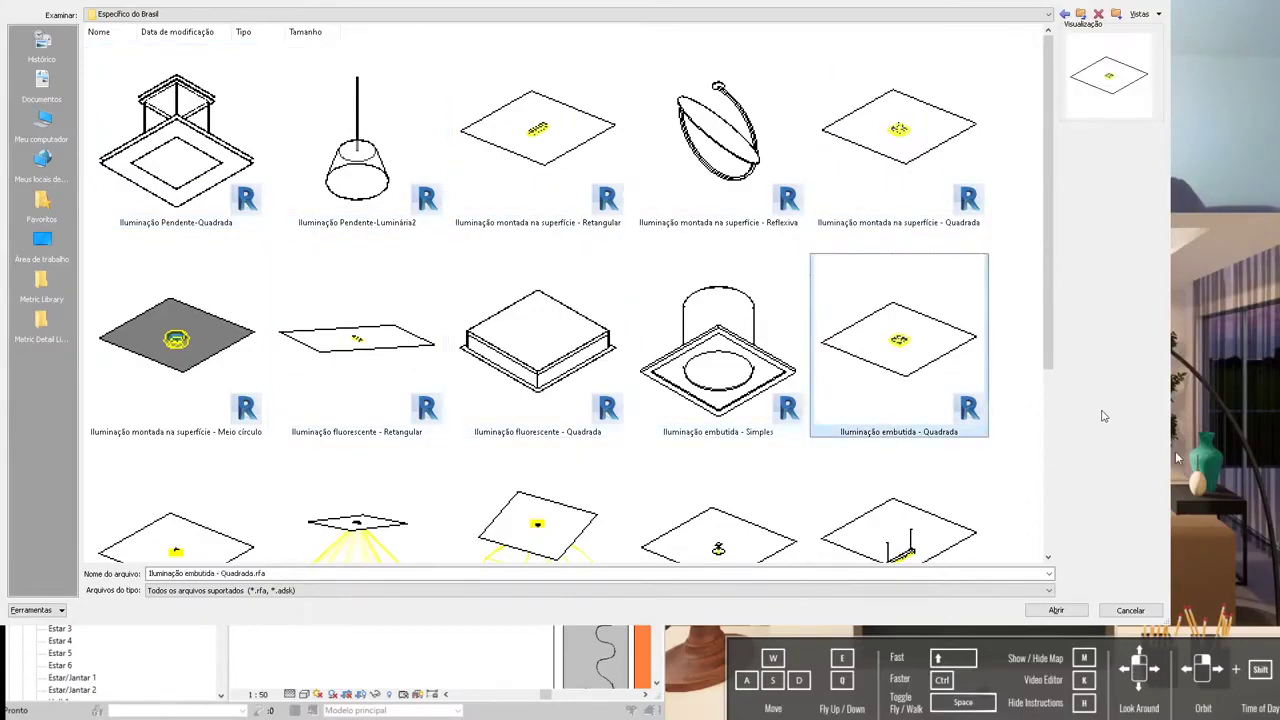
{"action": "key", "text": "Left"}
{"action": "key", "text": "Left"}
{"action": "key", "text": "Left"}
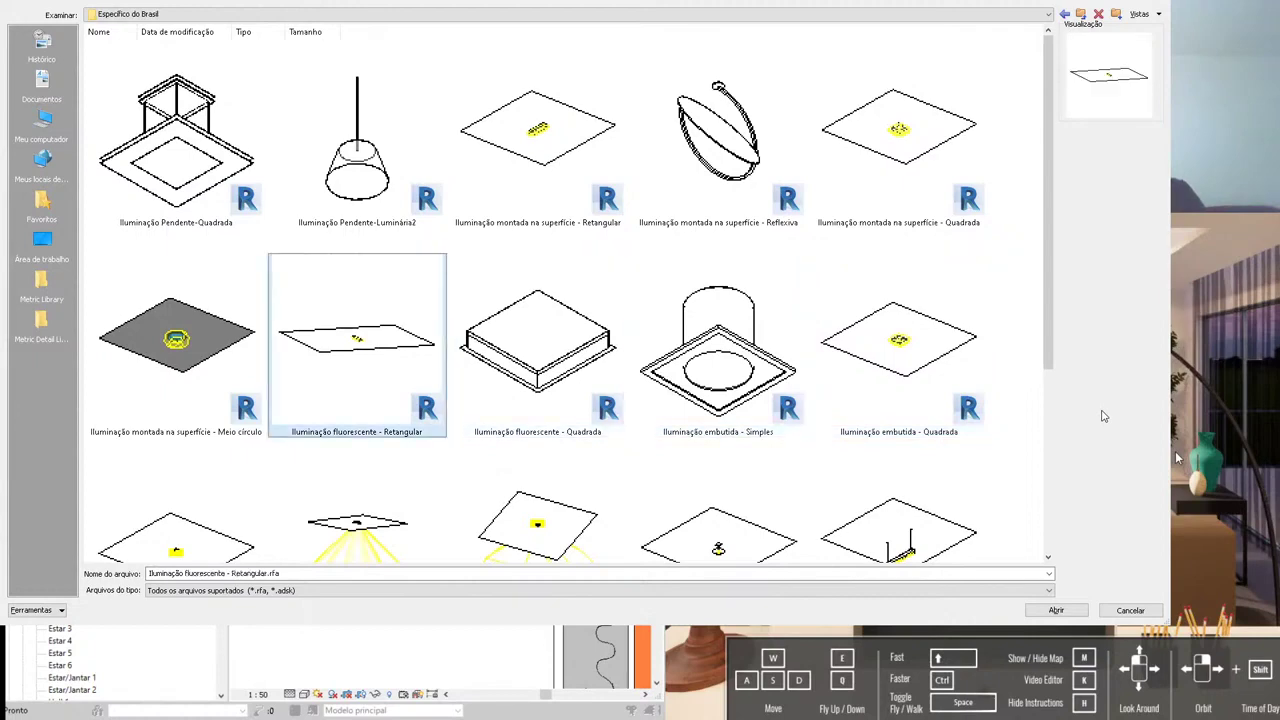
{"action": "key", "text": "Left"}
{"action": "key", "text": "Down"}
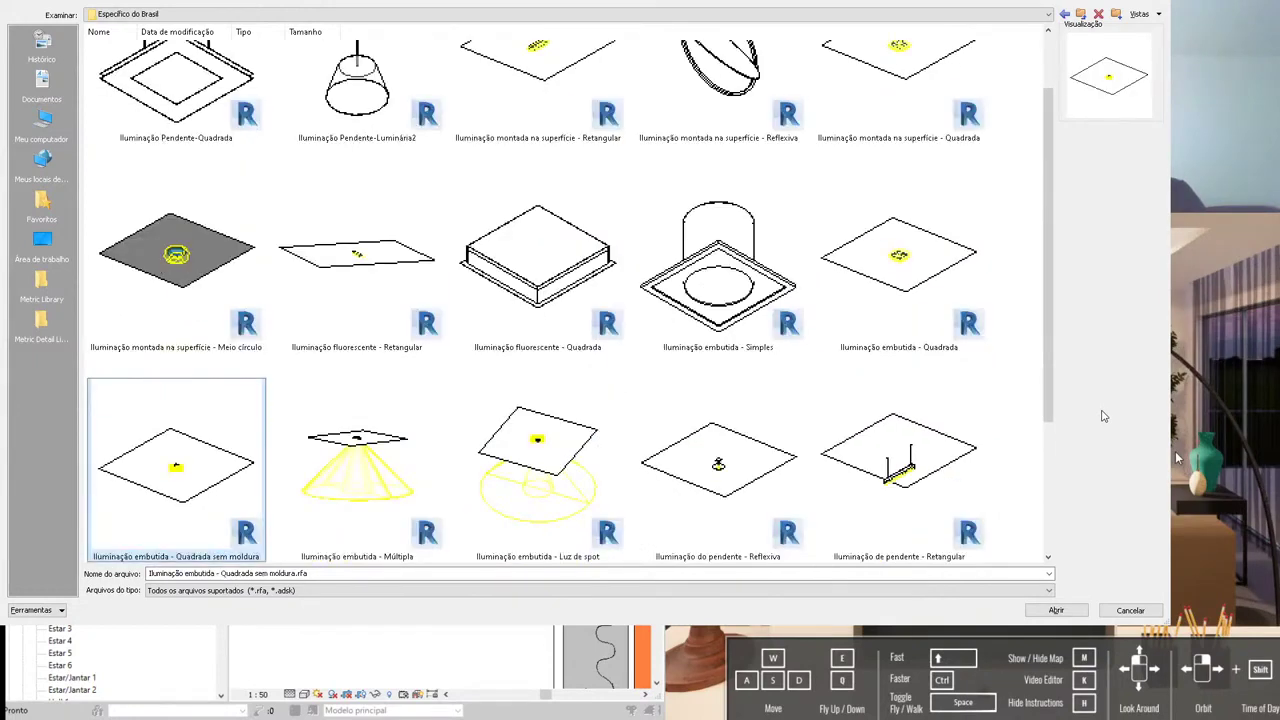
{"action": "key", "text": "Down"}
{"action": "key", "text": "Right"}
{"action": "key", "text": "Up"}
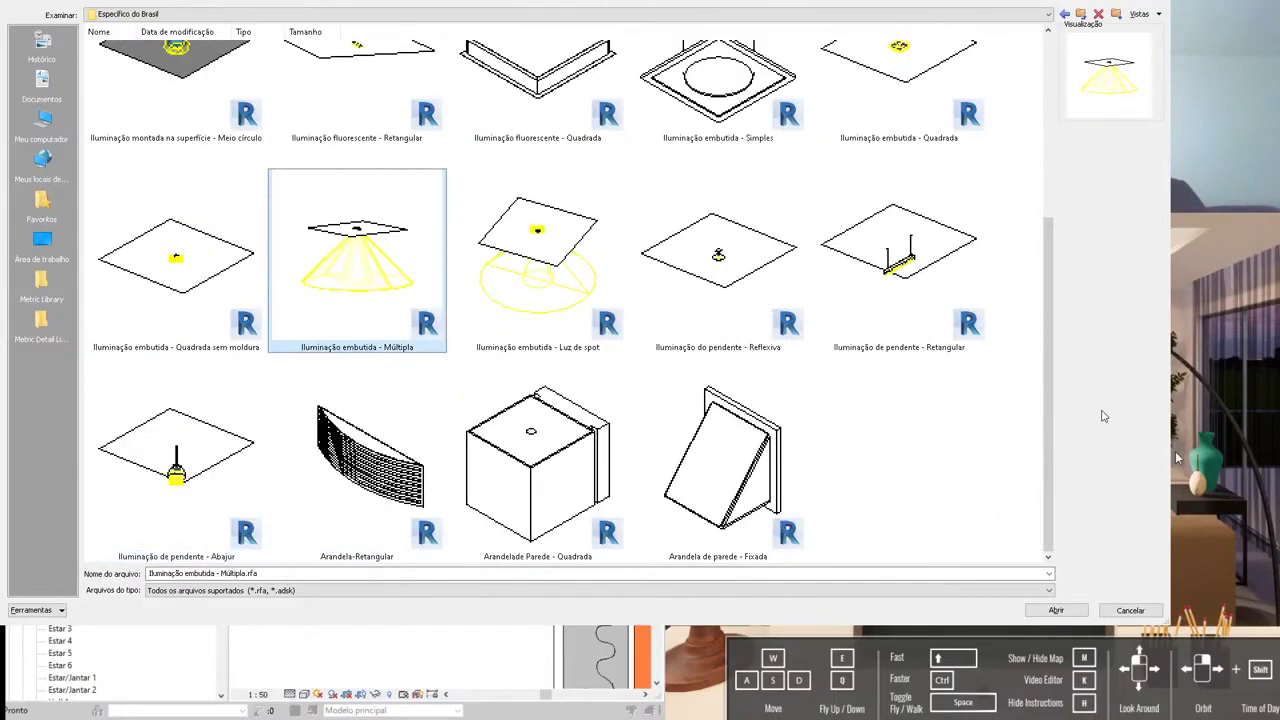
{"action": "key", "text": "Right"}
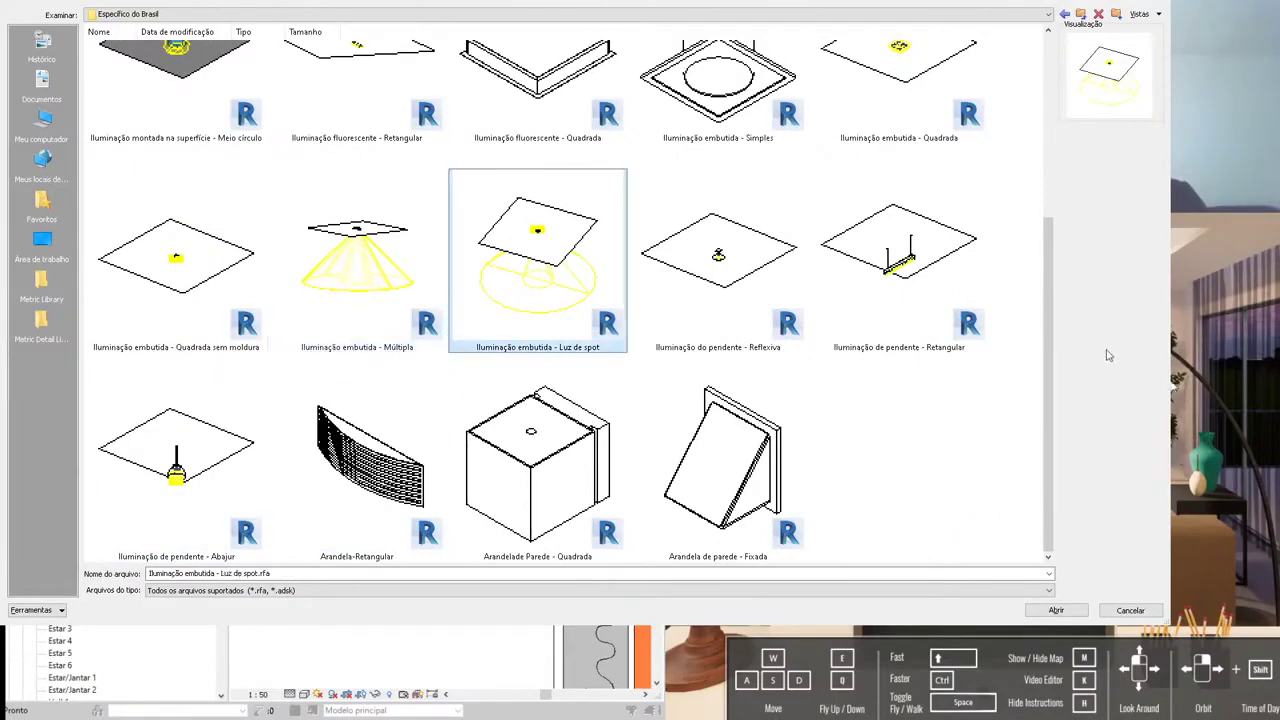
{"action": "left_click", "coordinate": [1043, 612]}
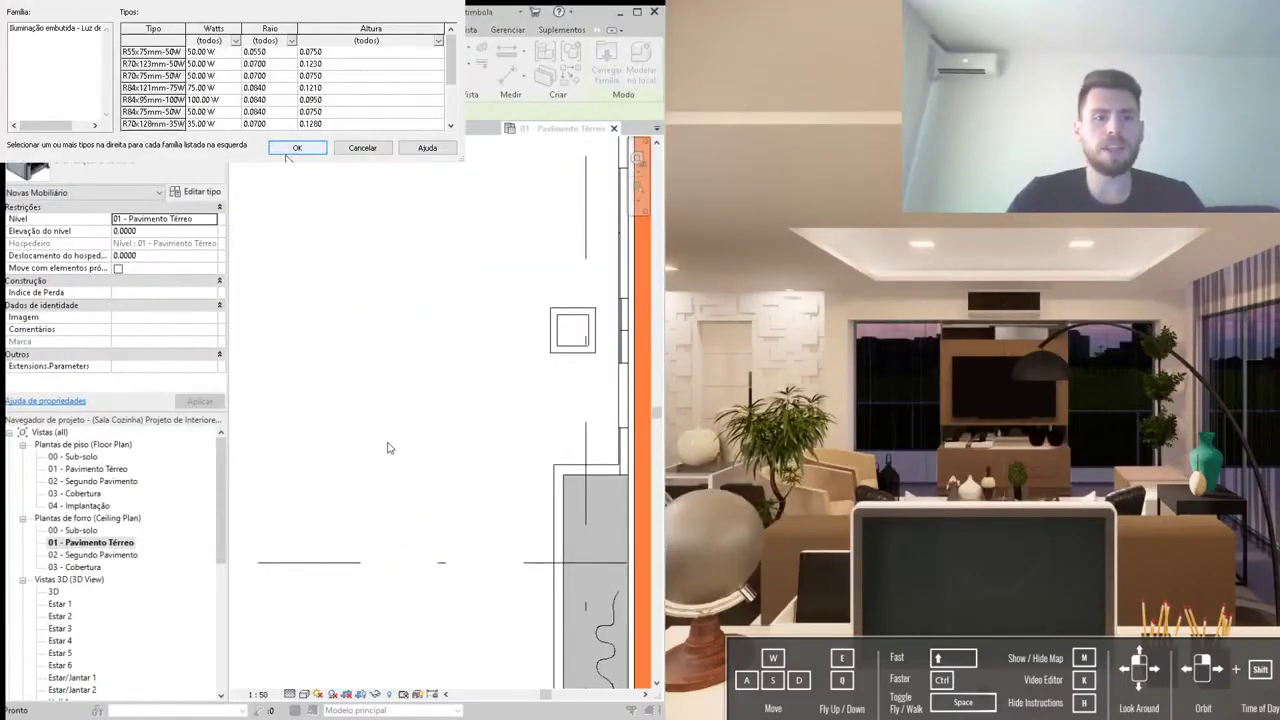
Step: Place a single recessed spot light in the 01 - Pavimento Térreo ceiling plan
{"action": "key", "text": "Return"}
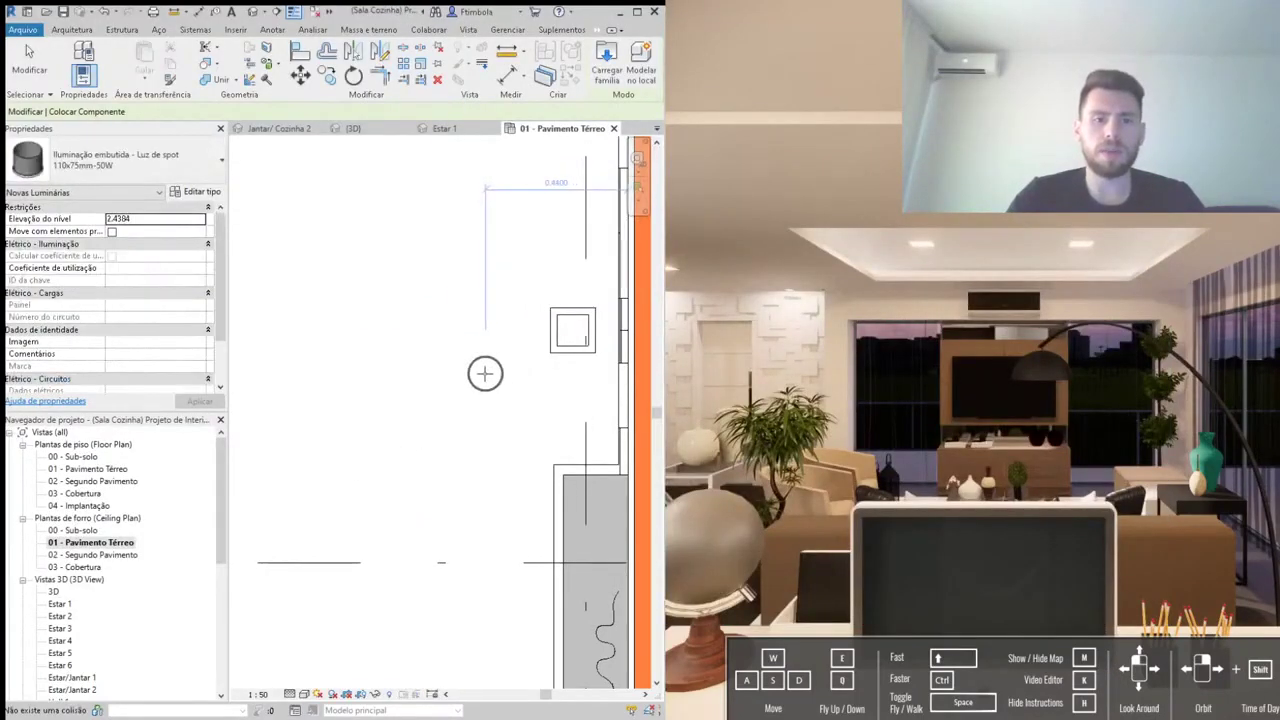
{"action": "left_click", "coordinate": [485, 374]}
{"action": "key", "text": "Escape"}
{"action": "key", "text": "Escape"}
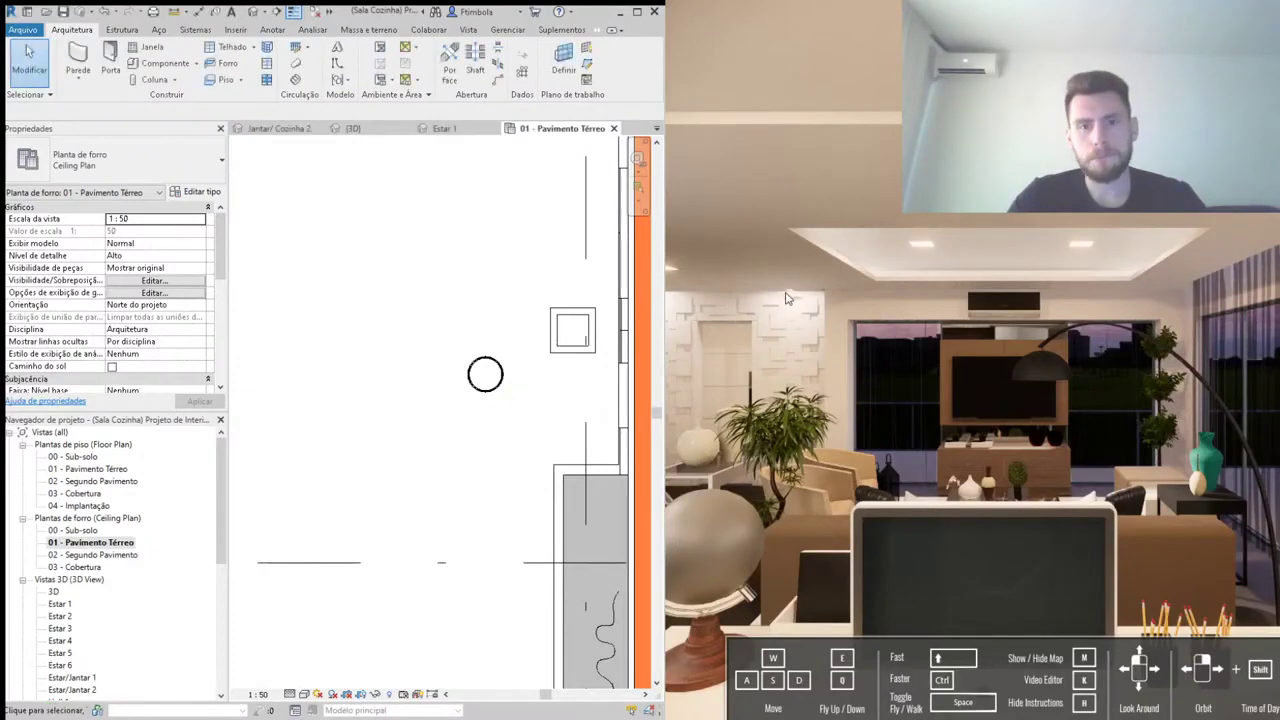
Step: Use Match Type (MA) to convert the square ceiling fixture to the spot-light type, then select the extra spot
{"action": "scroll", "coordinate": [560, 360], "scroll_direction": "up", "scroll_amount": 1}
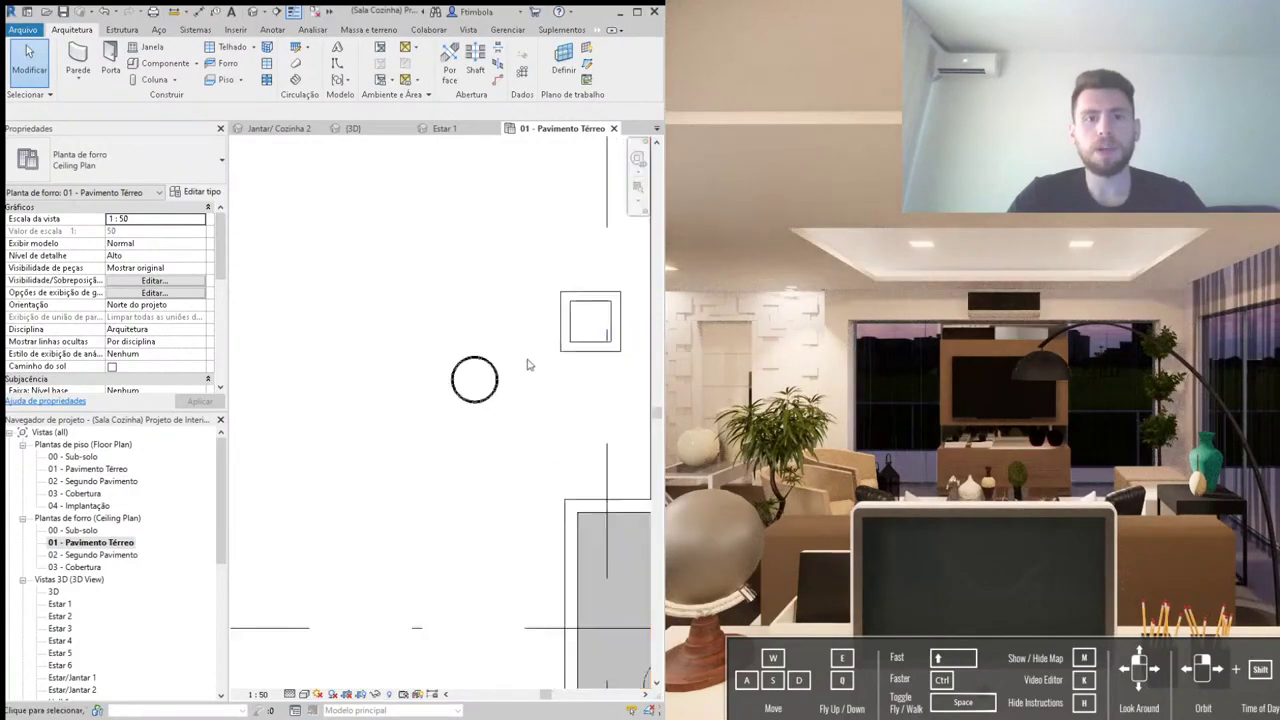
{"action": "scroll", "coordinate": [500, 366], "scroll_direction": "up", "scroll_amount": 2}
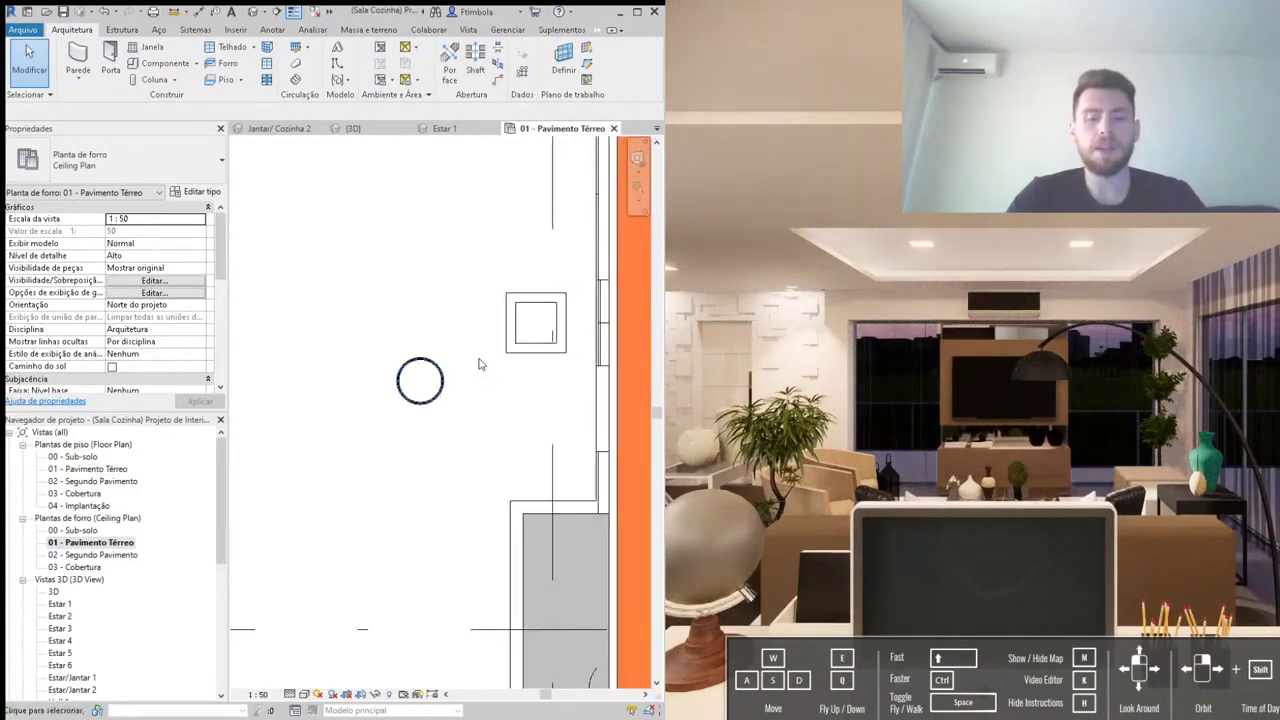
{"action": "key", "text": "m"}
{"action": "key", "text": "a"}
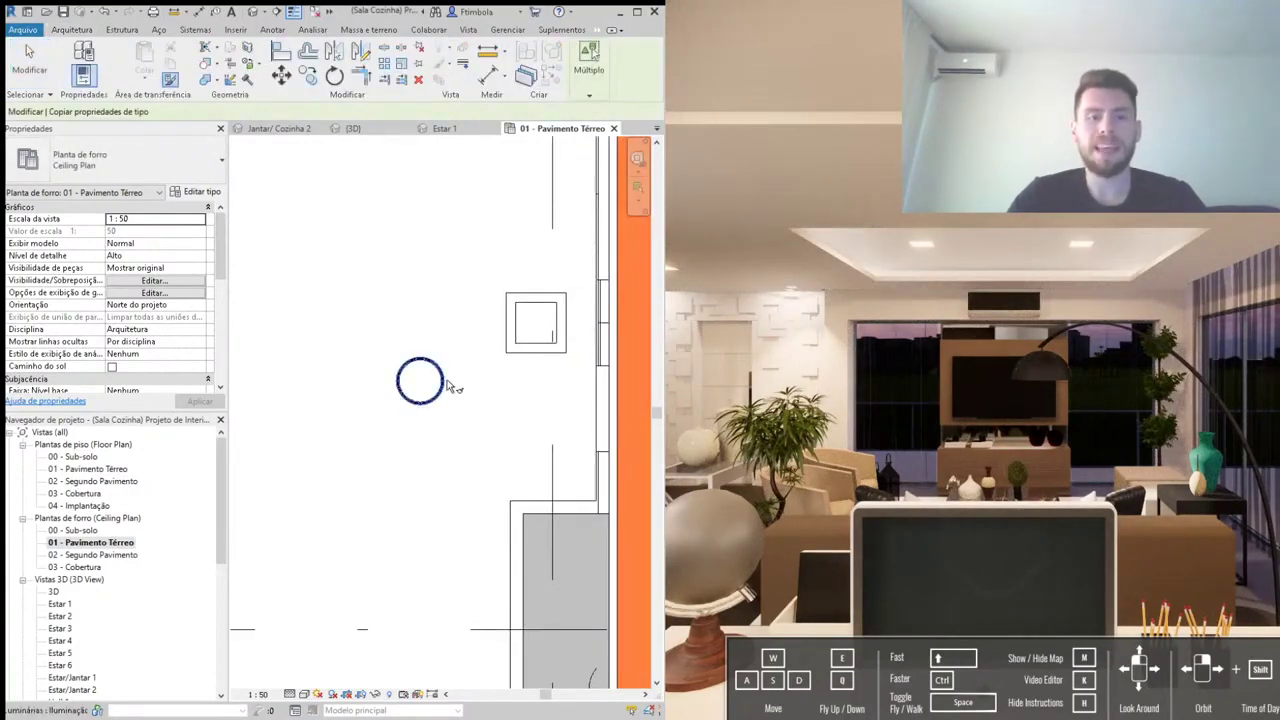
{"action": "scroll", "coordinate": [460, 386], "scroll_direction": "up", "scroll_amount": 1}
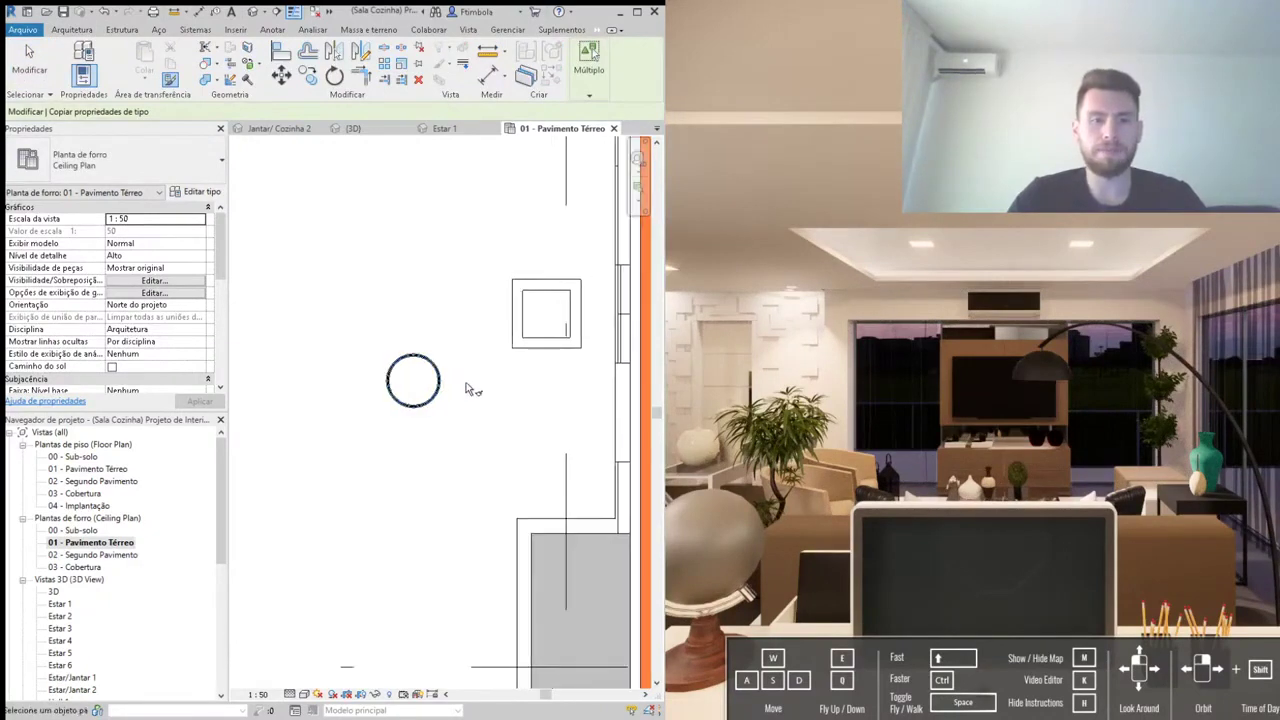
{"action": "scroll", "coordinate": [465, 382], "scroll_direction": "up", "scroll_amount": 1}
{"action": "scroll", "coordinate": [460, 377], "scroll_direction": "up", "scroll_amount": 1}
{"action": "scroll", "coordinate": [480, 374], "scroll_direction": "up", "scroll_amount": 1}
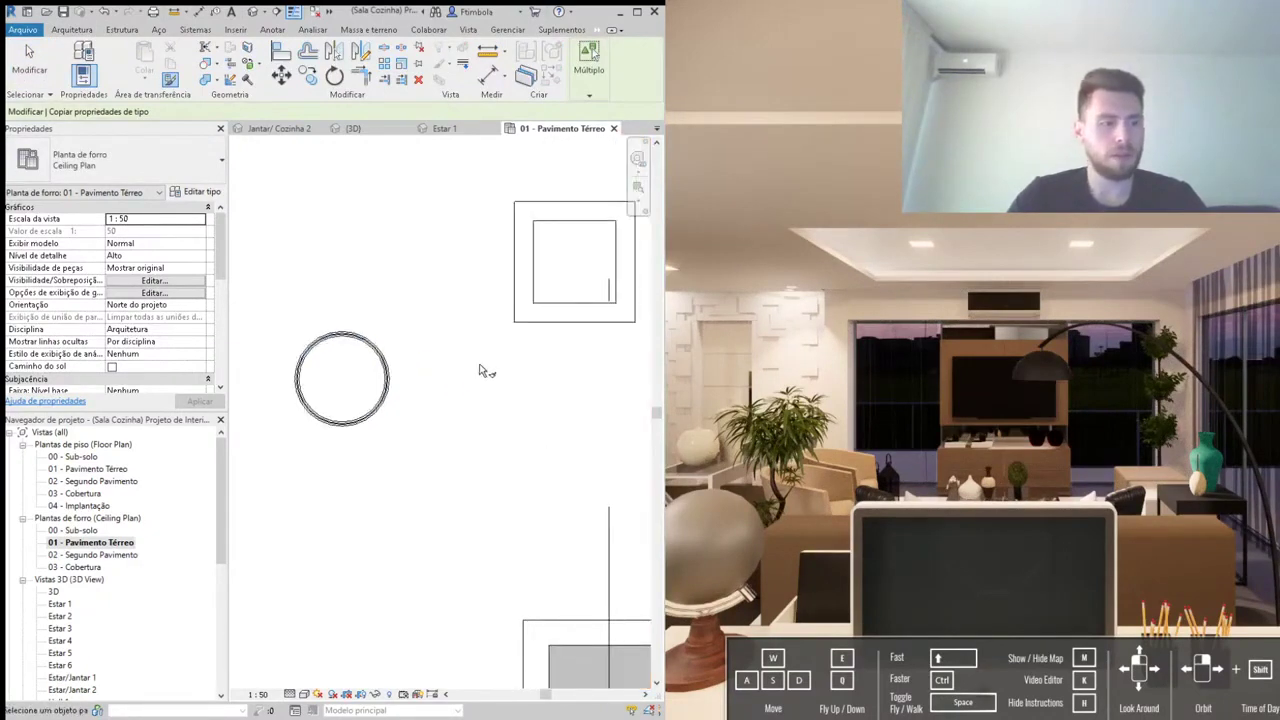
{"action": "scroll", "coordinate": [465, 376], "scroll_direction": "up", "scroll_amount": 2}
{"action": "left_click", "coordinate": [358, 393]}
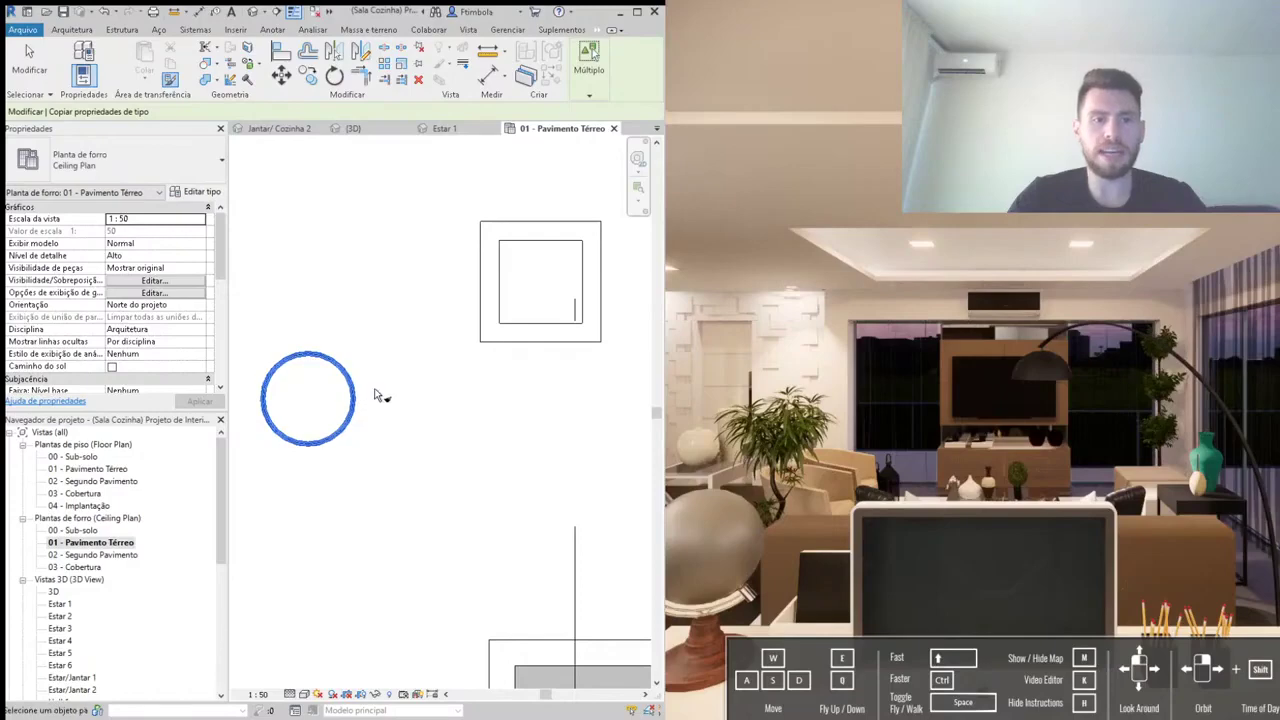
{"action": "left_click", "coordinate": [481, 351]}
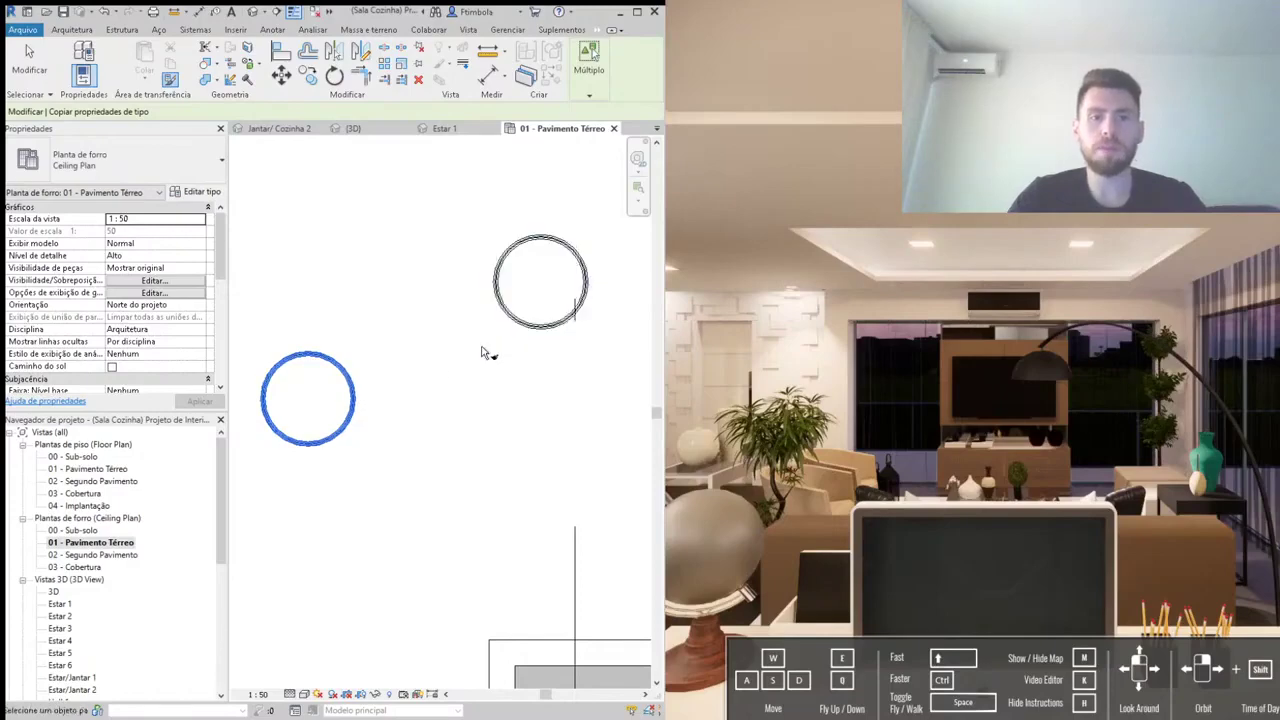
{"action": "key", "text": "Escape"}
{"action": "key", "text": "Escape"}
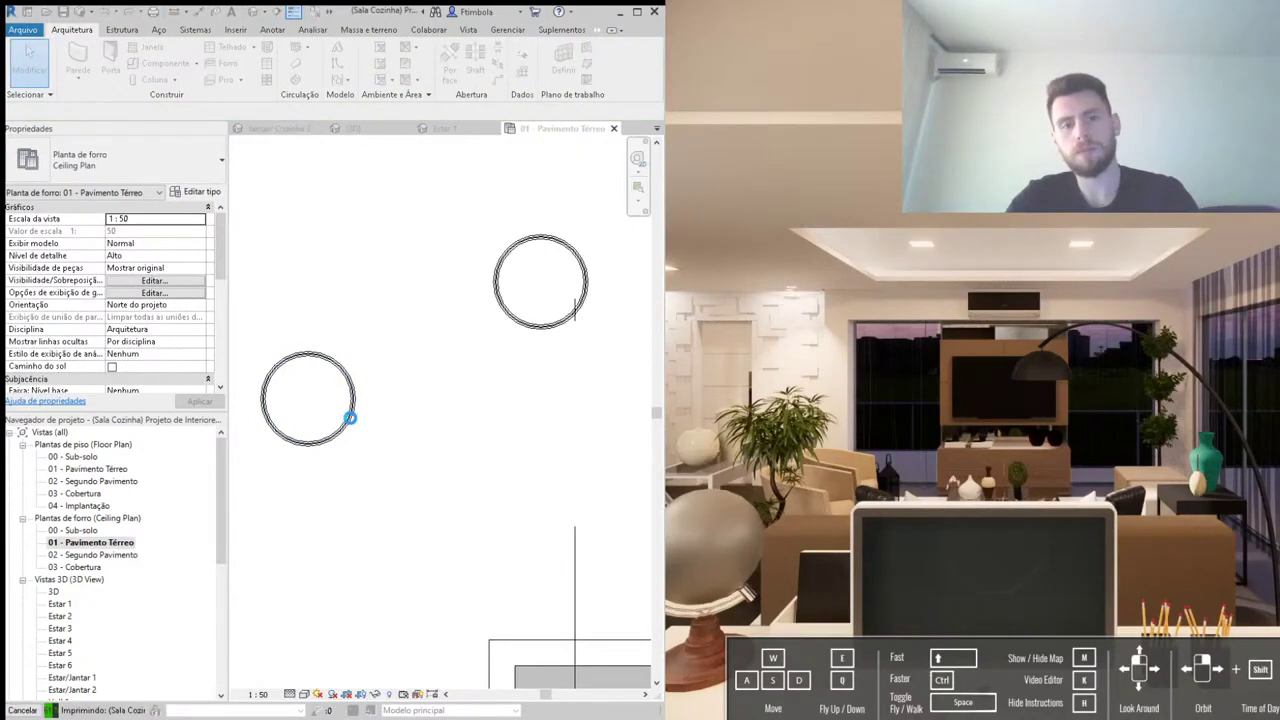
{"action": "left_click", "coordinate": [349, 418]}
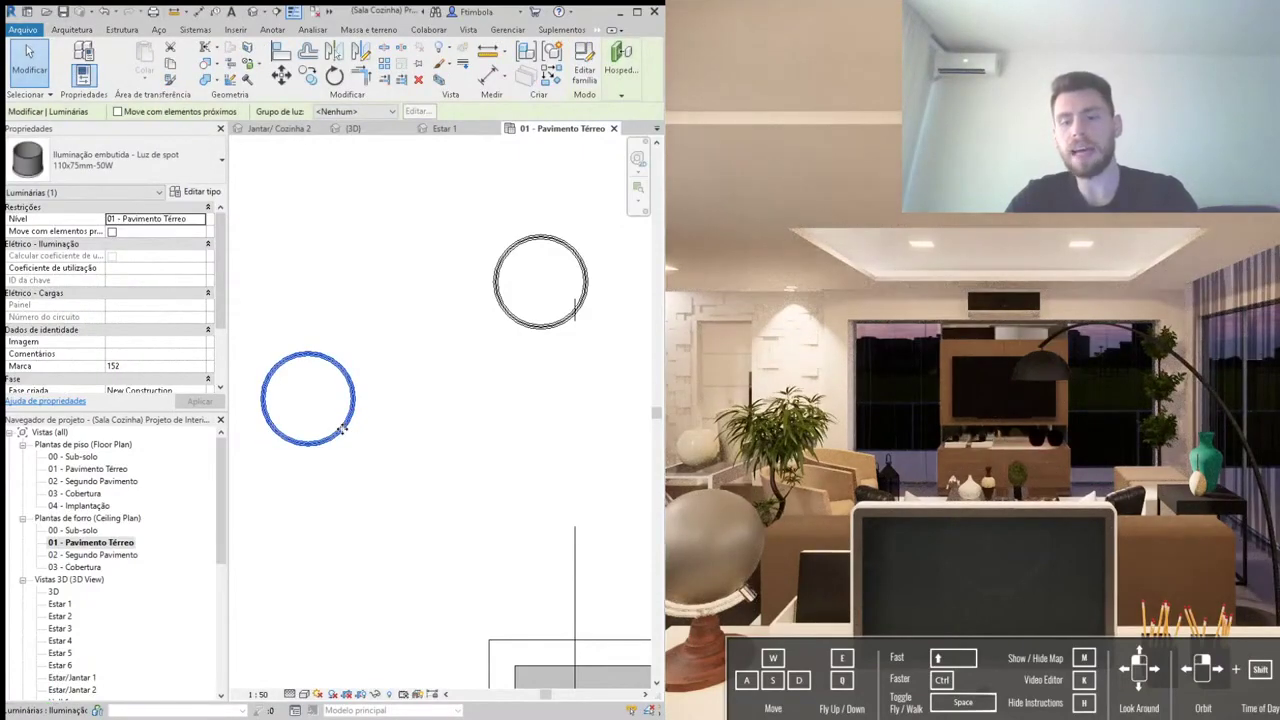
Step: Delete the extra left spot light and select the remaining converted spot fixture
{"action": "key", "text": "Delete"}
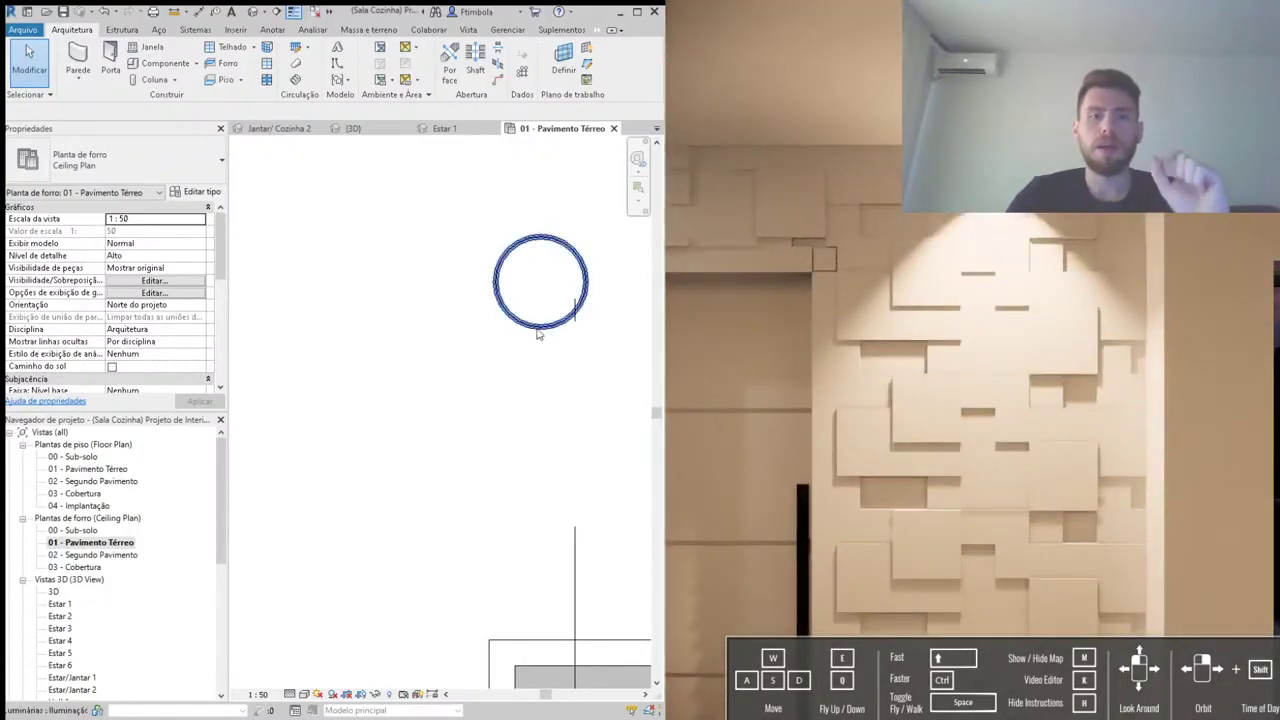
{"action": "left_click", "coordinate": [537, 331]}
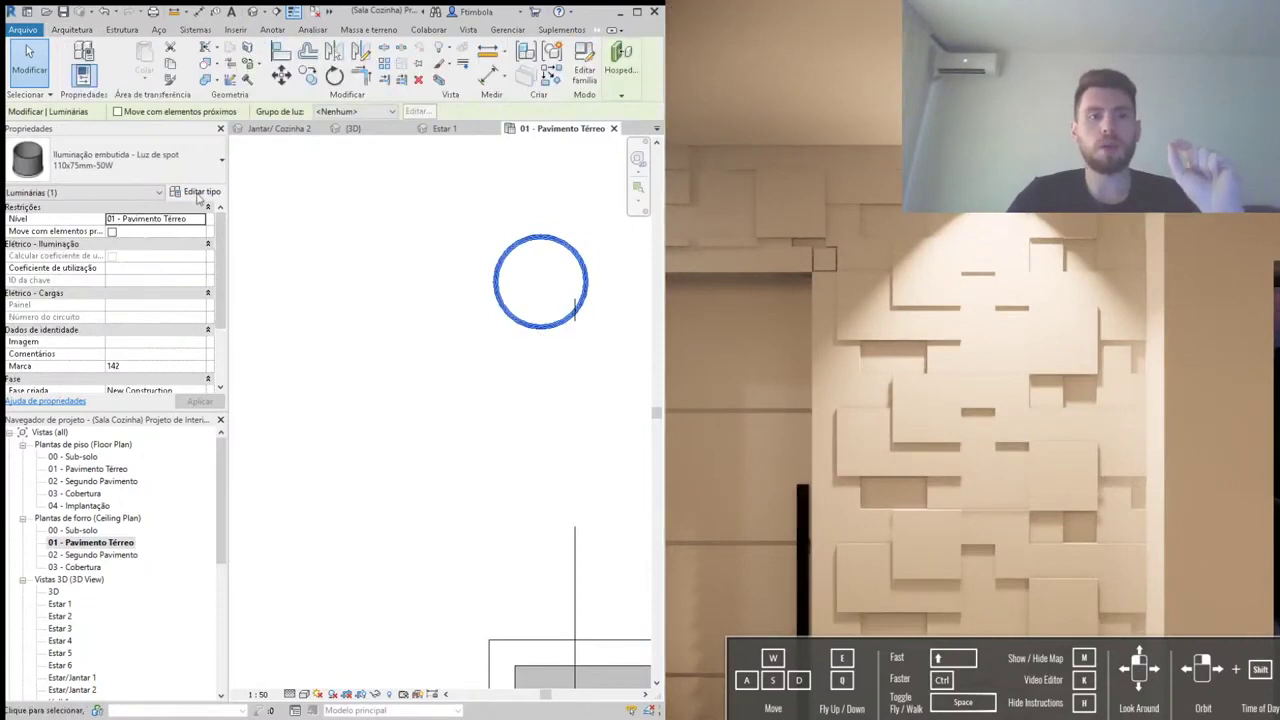
Step: Open the spot light's Type Properties and shrink the dialog to review its Fotométricos parameters
{"action": "left_click", "coordinate": [198, 193]}
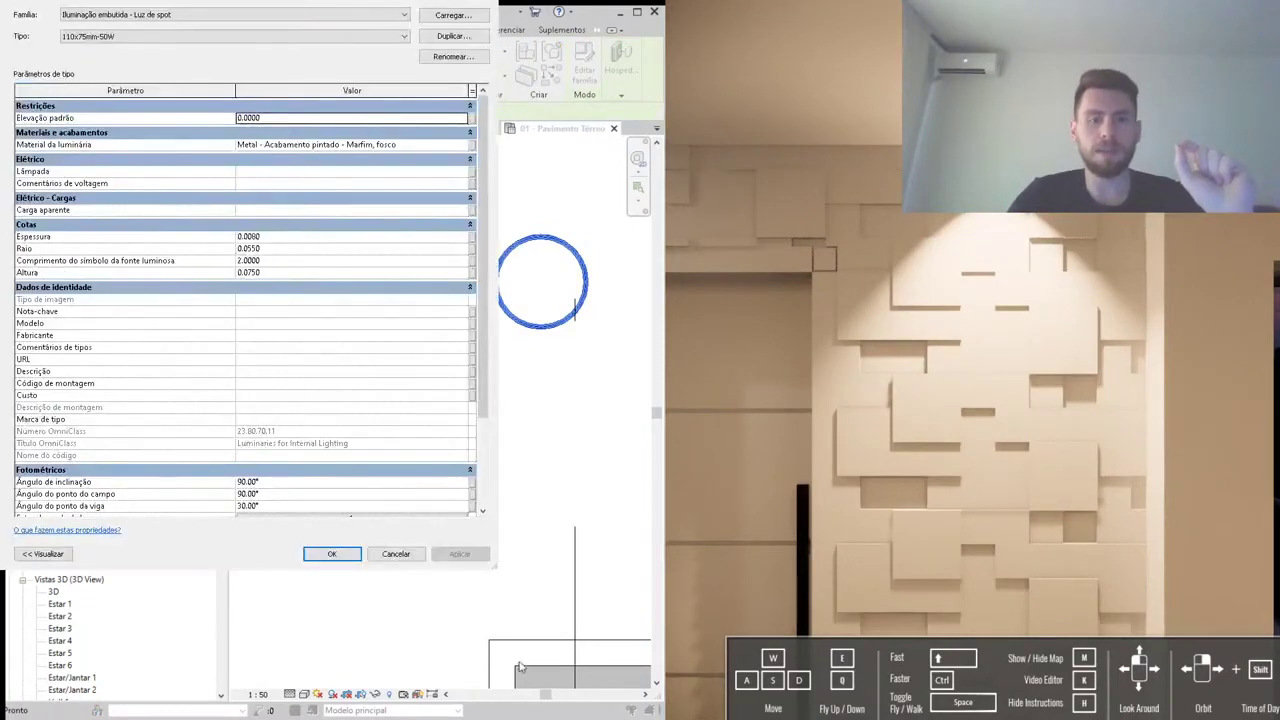
{"action": "left_click_drag", "start_coordinate": [497, 568], "coordinate": [468, 555]}
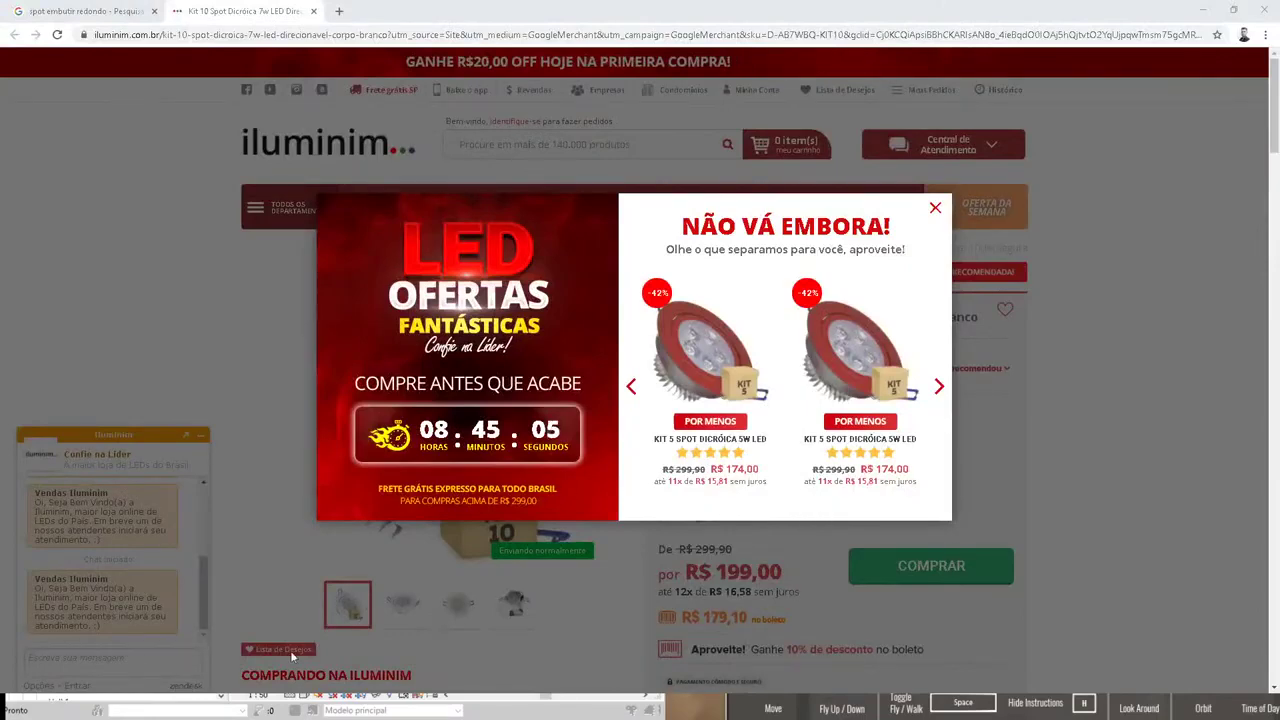
Step: Dismiss the store's promotional popup and scroll down to the spot's Características Técnicas
{"action": "left_click", "coordinate": [935, 207]}
{"action": "scroll", "coordinate": [1135, 393], "scroll_direction": "down", "scroll_amount": 2}
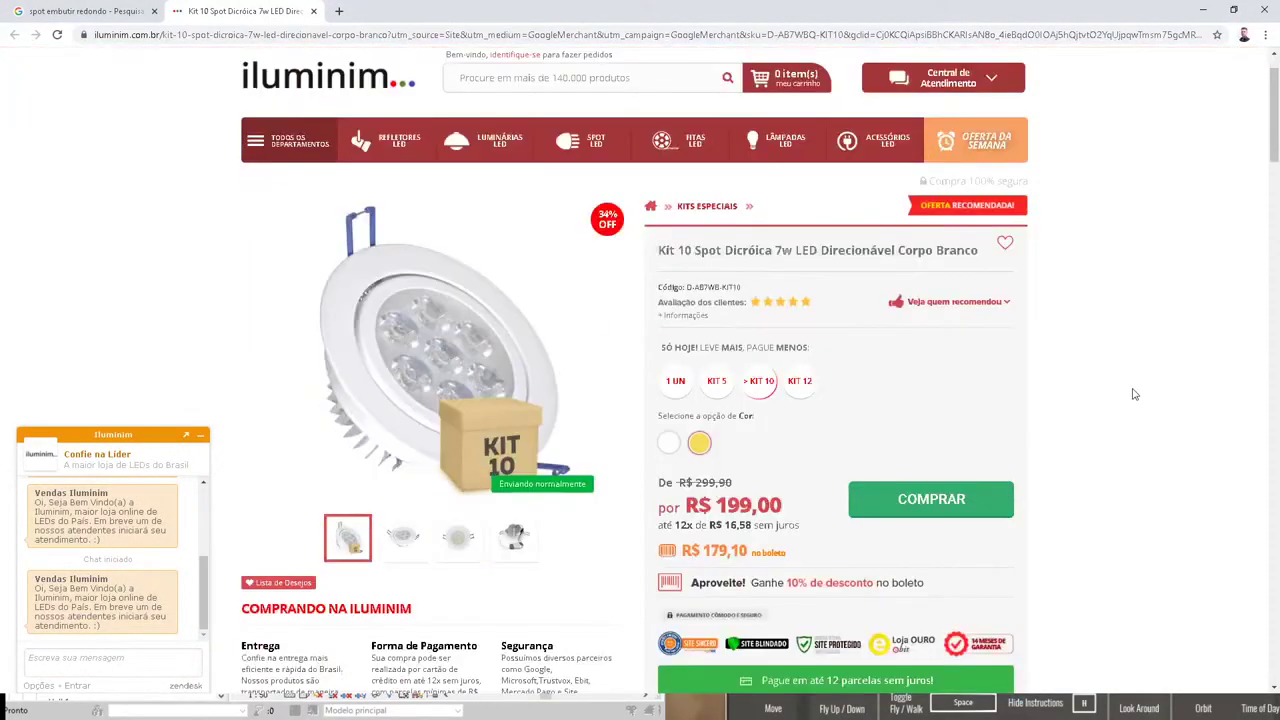
{"action": "scroll", "coordinate": [1133, 394], "scroll_direction": "down", "scroll_amount": 1}
{"action": "scroll", "coordinate": [1133, 394], "scroll_direction": "down", "scroll_amount": 1}
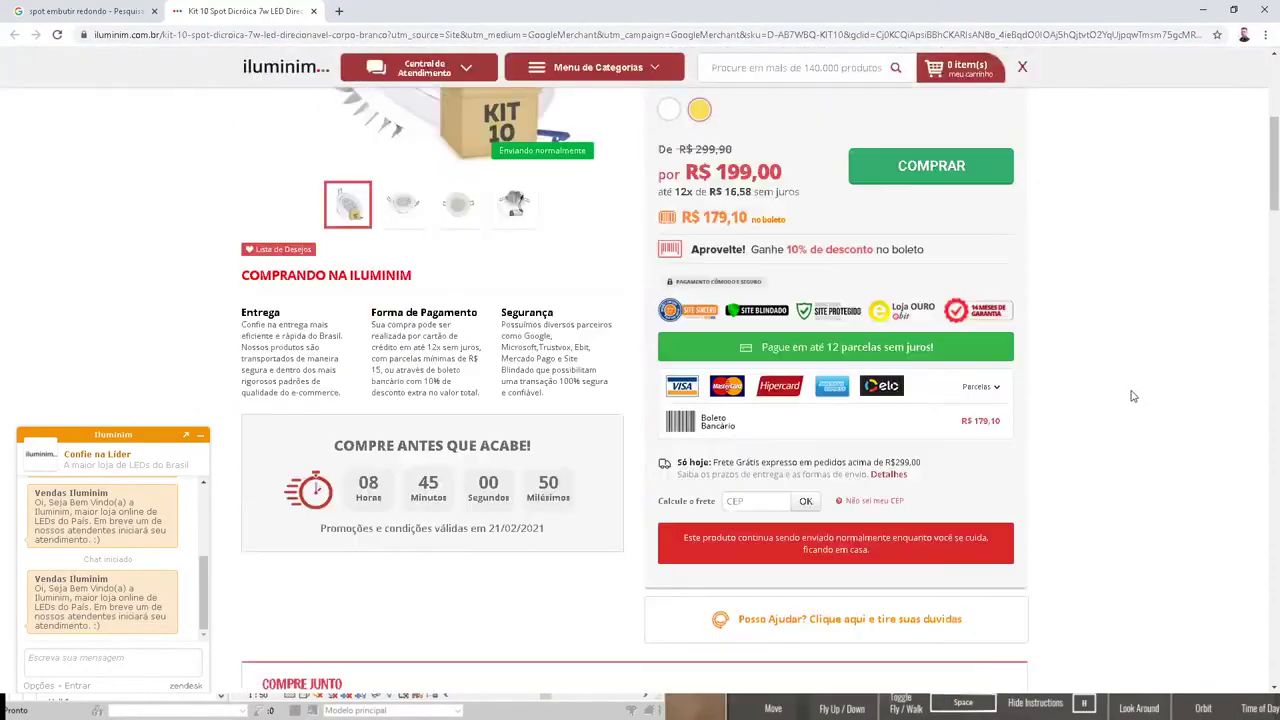
{"action": "scroll", "coordinate": [1133, 395], "scroll_direction": "down", "scroll_amount": 2}
{"action": "scroll", "coordinate": [1133, 397], "scroll_direction": "down", "scroll_amount": 3}
{"action": "scroll", "coordinate": [1133, 397], "scroll_direction": "down", "scroll_amount": 3}
{"action": "scroll", "coordinate": [1080, 430], "scroll_direction": "down", "scroll_amount": 5}
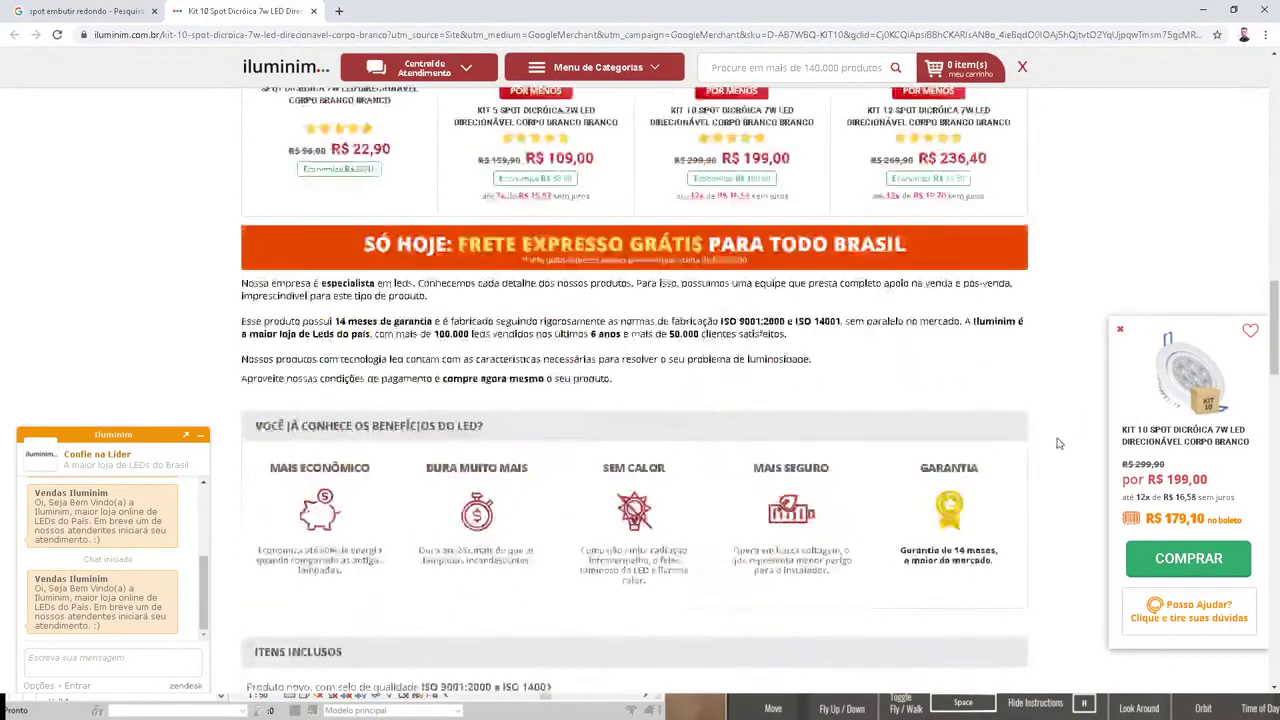
{"action": "scroll", "coordinate": [612, 416], "scroll_direction": "down", "scroll_amount": 2}
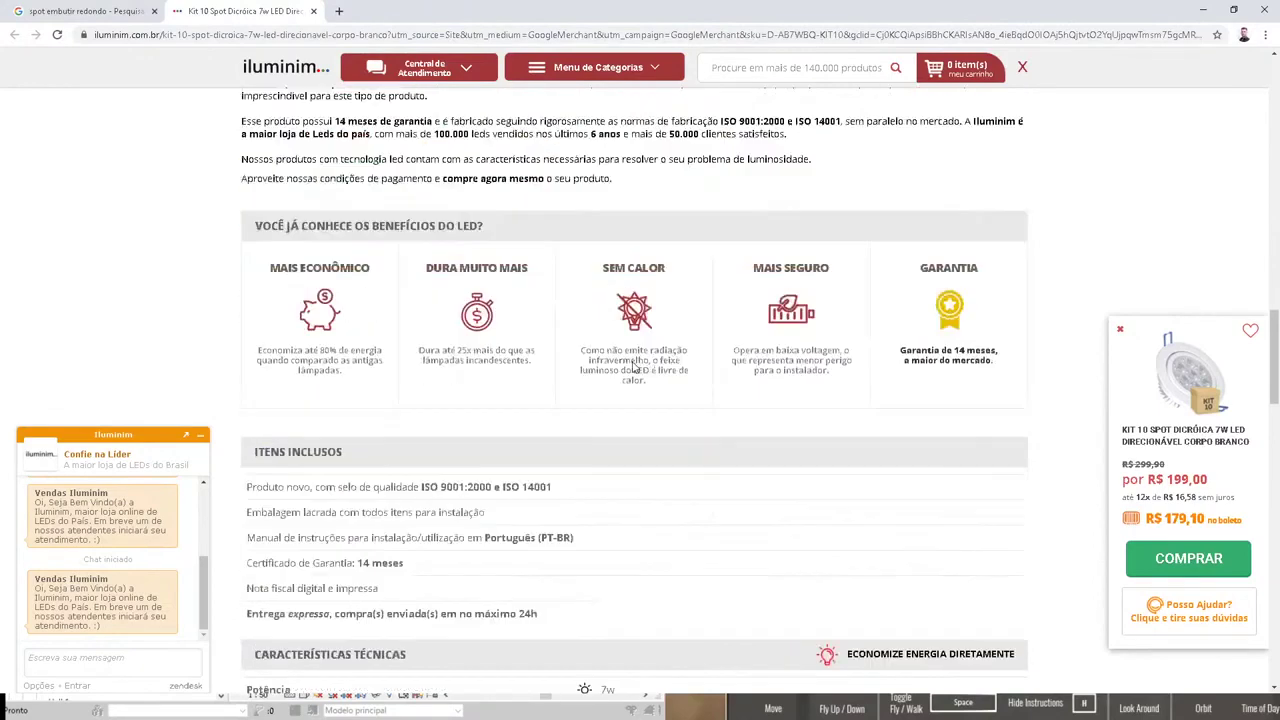
{"action": "scroll", "coordinate": [615, 400], "scroll_direction": "down", "scroll_amount": 1}
{"action": "scroll", "coordinate": [617, 390], "scroll_direction": "down", "scroll_amount": 1}
{"action": "scroll", "coordinate": [617, 390], "scroll_direction": "down", "scroll_amount": 1}
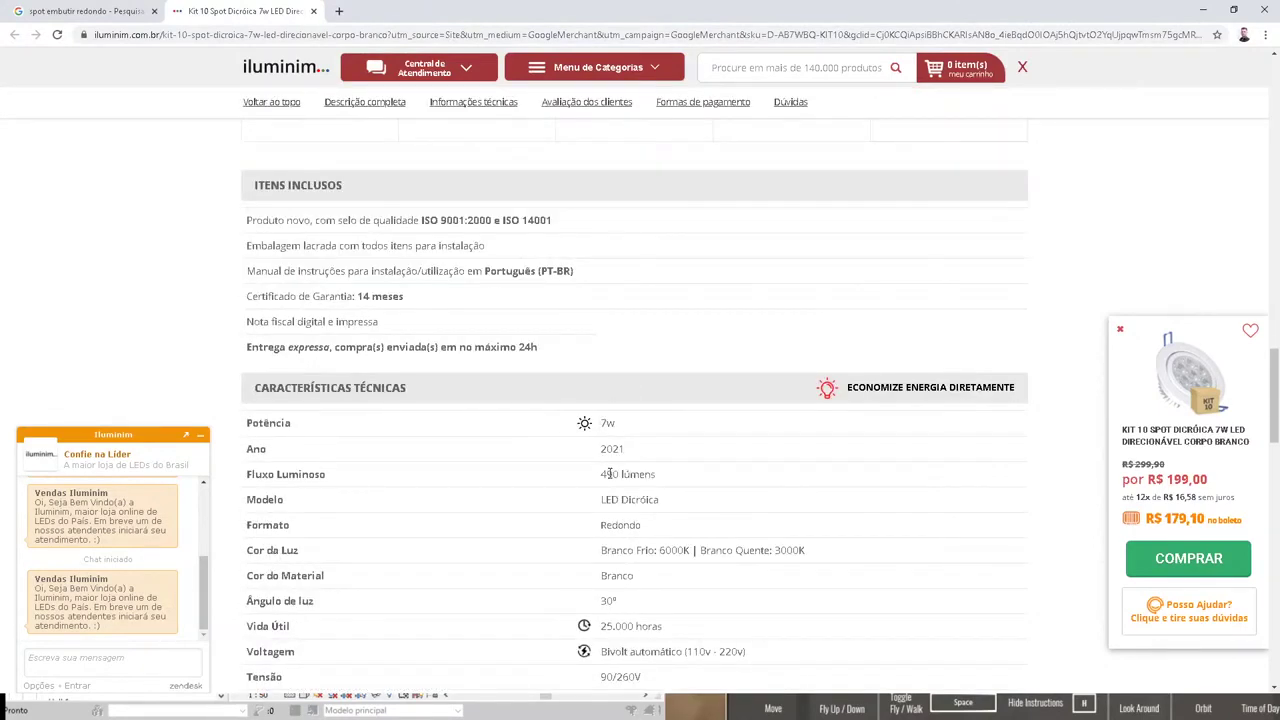
Step: Highlight the 490 lúmens Fluxo Luminoso value and minimize the store's chat window
{"action": "left_click_drag", "start_coordinate": [606, 474], "coordinate": [657, 474]}
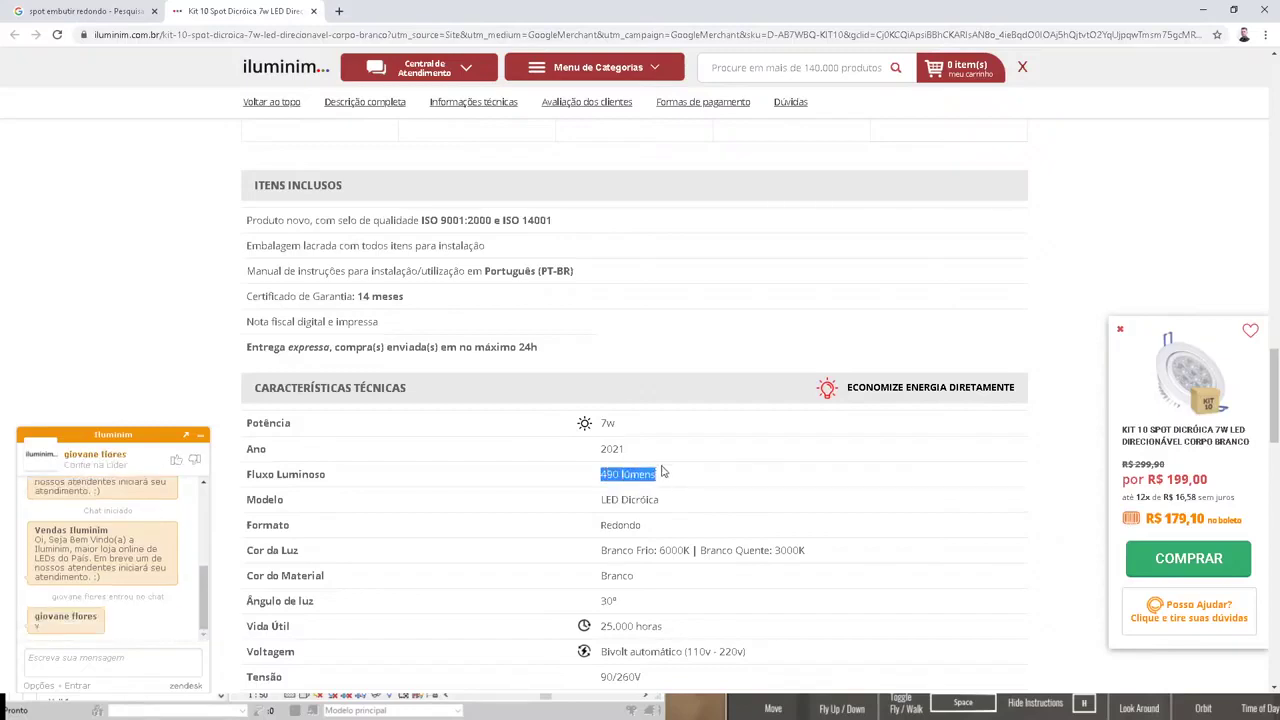
{"action": "scroll", "coordinate": [660, 474], "scroll_direction": "down", "scroll_amount": 1}
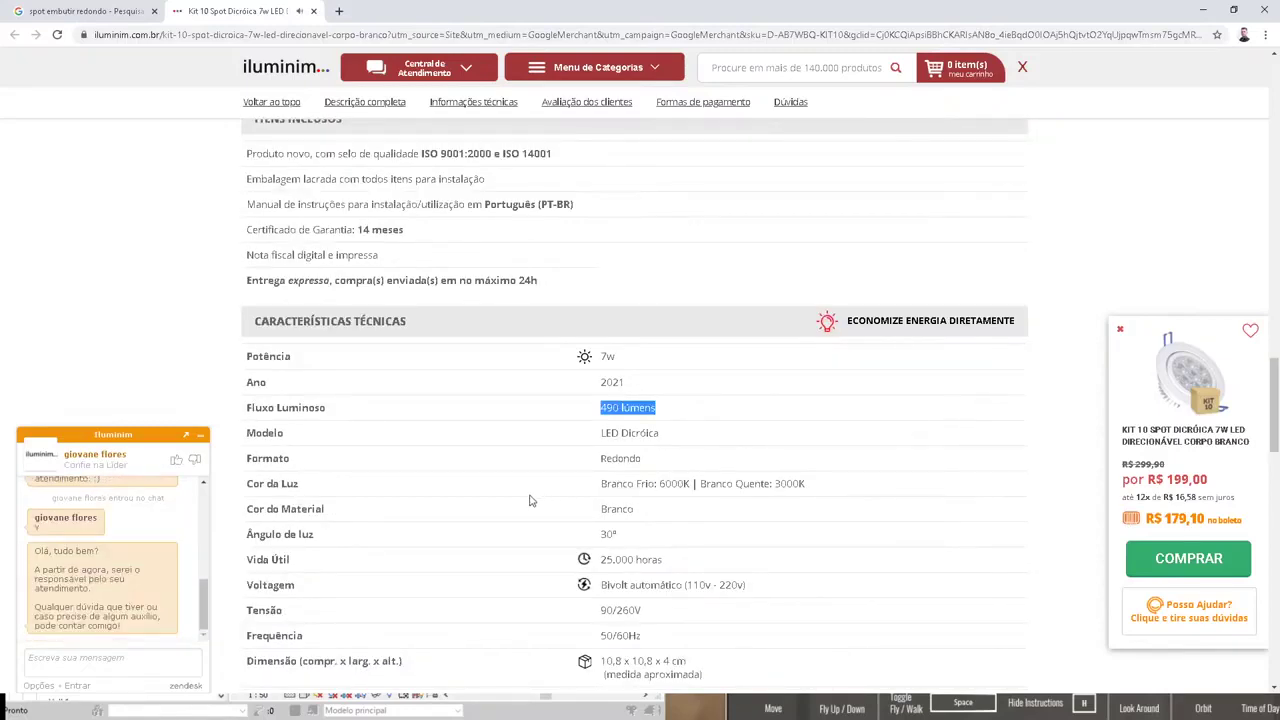
{"action": "left_click", "coordinate": [201, 437]}
{"action": "scroll", "coordinate": [658, 441], "scroll_direction": "down", "scroll_amount": 1}
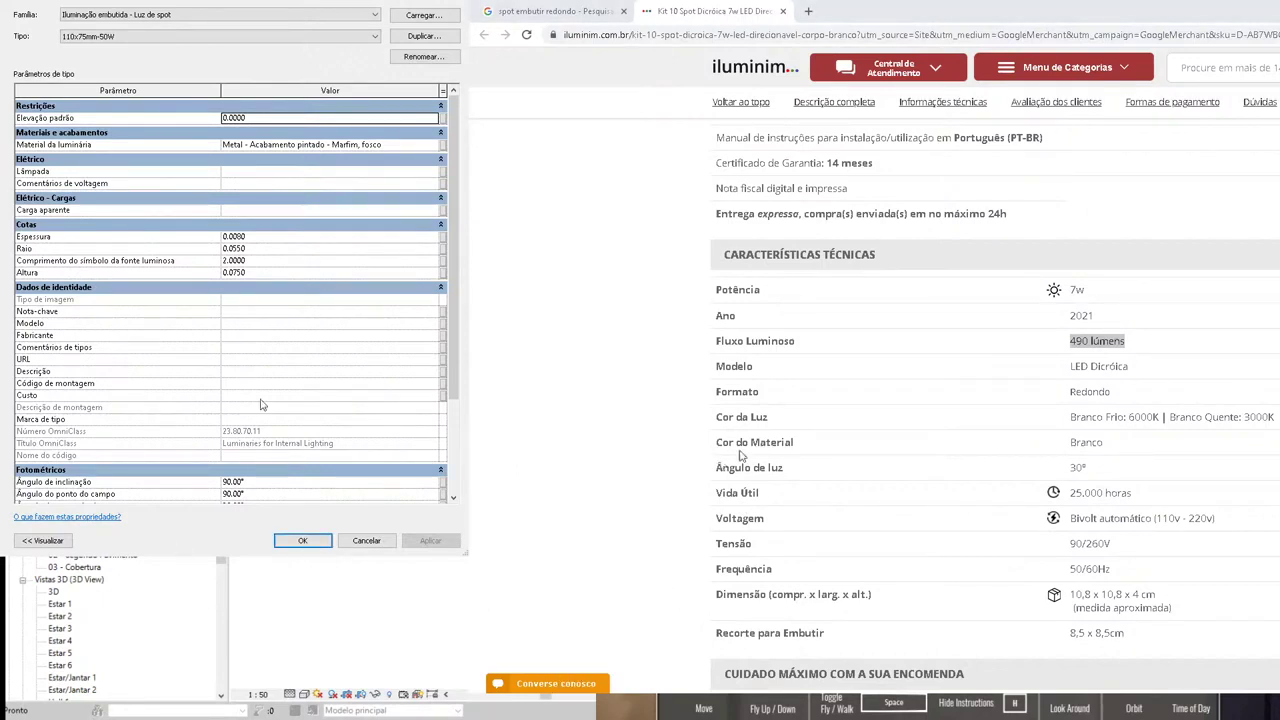
Step: Enter 490 lm as the spot type's luminous flux, check it against the product page, then apply and close
{"action": "scroll", "coordinate": [285, 420], "scroll_direction": "down", "scroll_amount": 2}
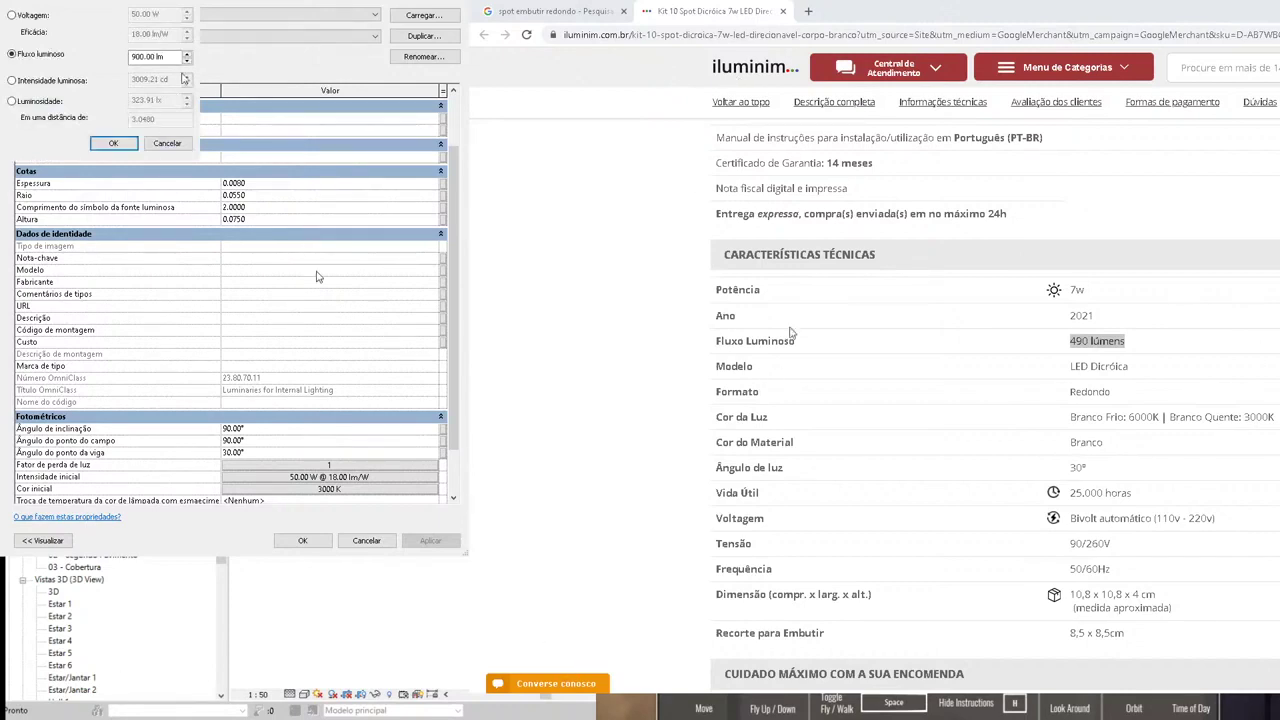
{"action": "type", "text": "490"}
{"action": "left_click", "coordinate": [113, 143]}
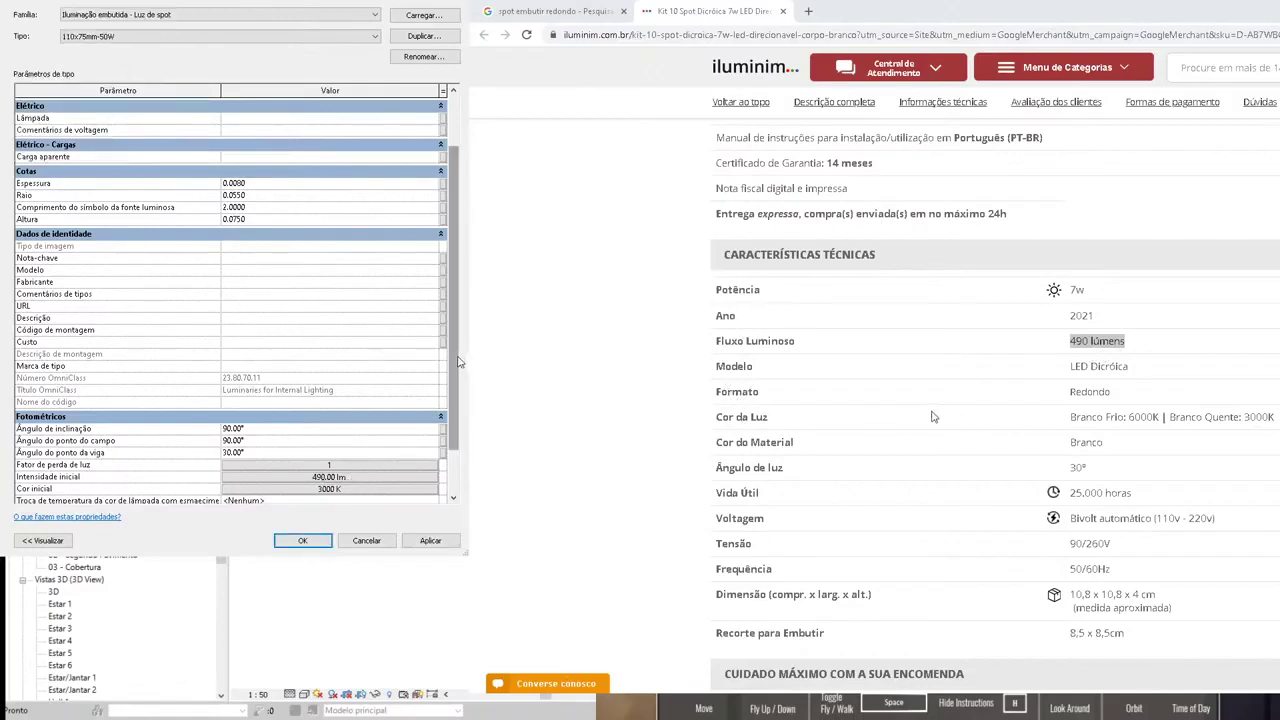
{"action": "scroll", "coordinate": [350, 490], "scroll_direction": "down", "scroll_amount": 1}
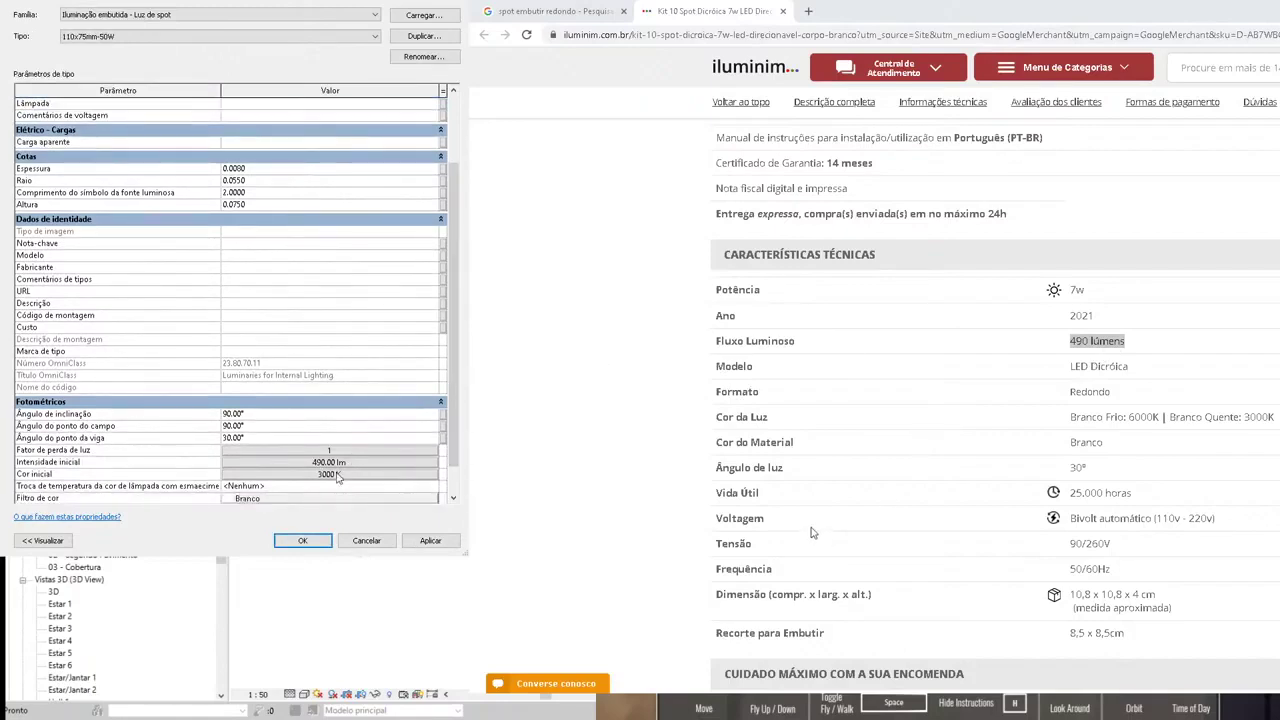
{"action": "left_click", "coordinate": [812, 530]}
{"action": "key", "text": "alt+Tab"}
{"action": "left_click", "coordinate": [430, 540]}
{"action": "left_click", "coordinate": [394, 543]}
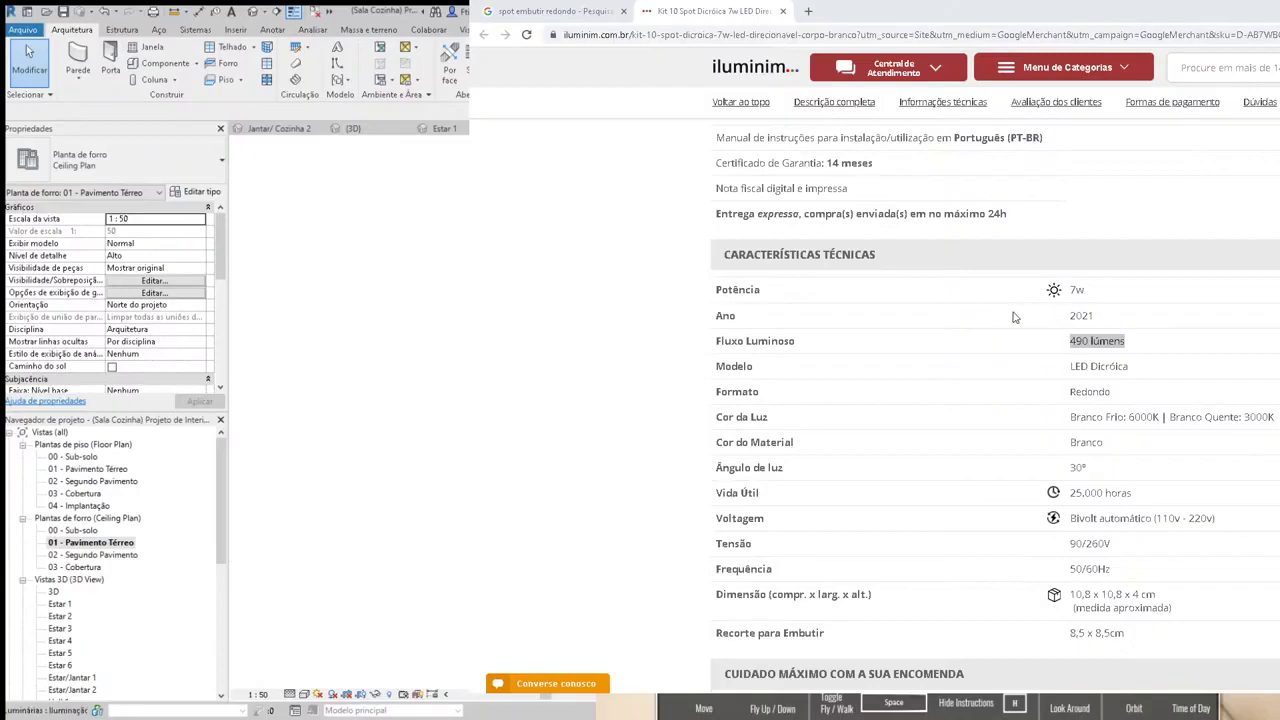
Step: Select the recessed spot and reopen its Type Properties to redefine intensity as 7 W at 18 lm/W
{"action": "left_click", "coordinate": [459, 316]}
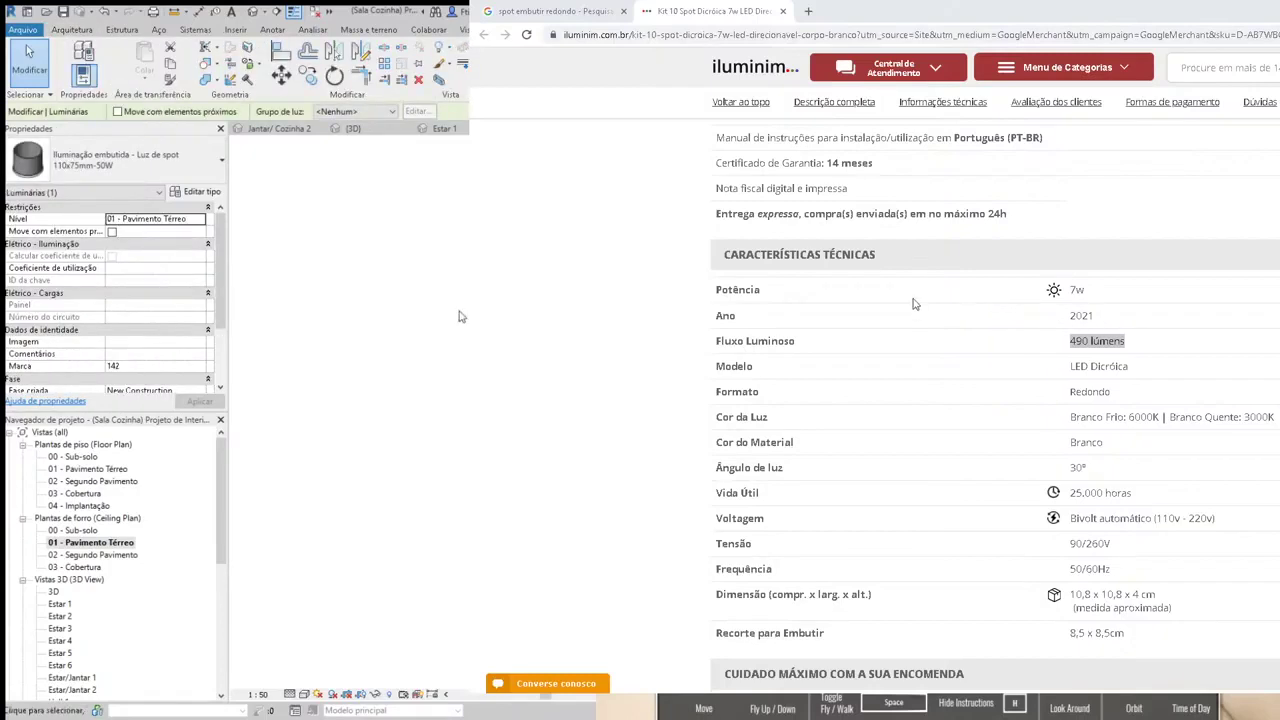
{"action": "left_click", "coordinate": [196, 191]}
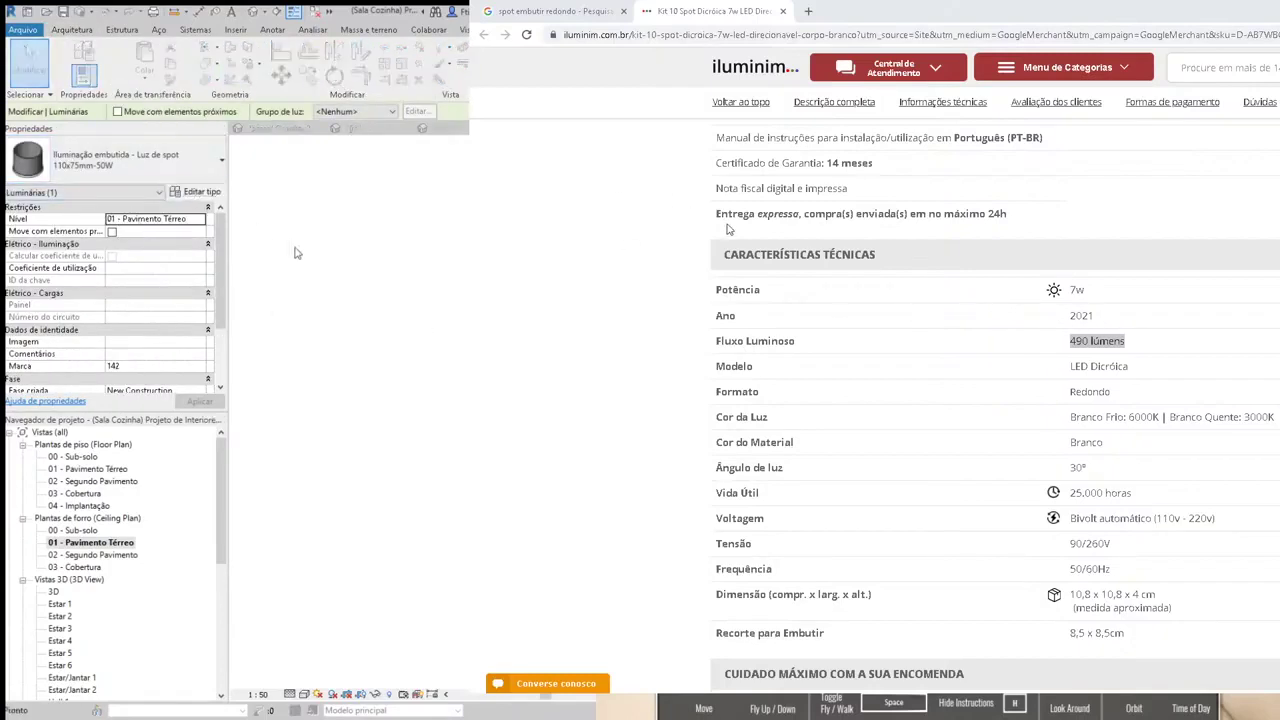
{"action": "scroll", "coordinate": [325, 214], "scroll_direction": "down", "scroll_amount": 2}
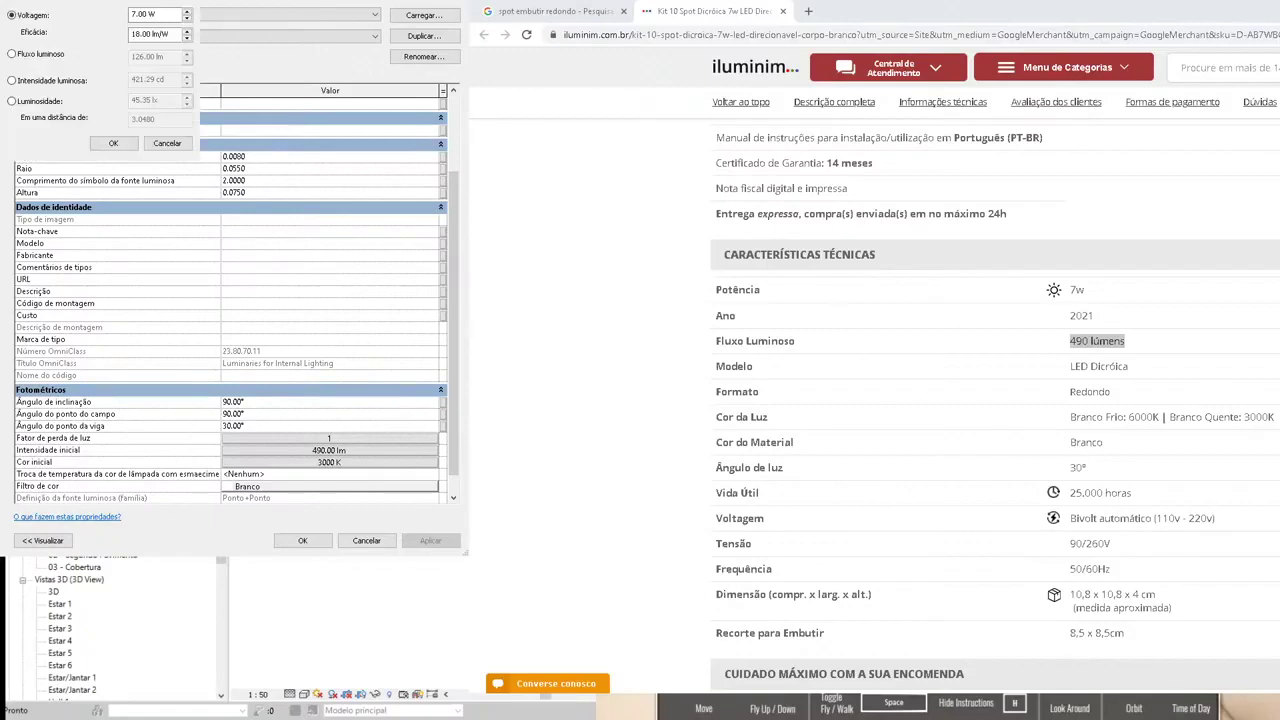
Step: Confirm the 7.00 W @ 18.00 lm/W intensity, apply it to the spot type and close the dialog
{"action": "left_click", "coordinate": [113, 143]}
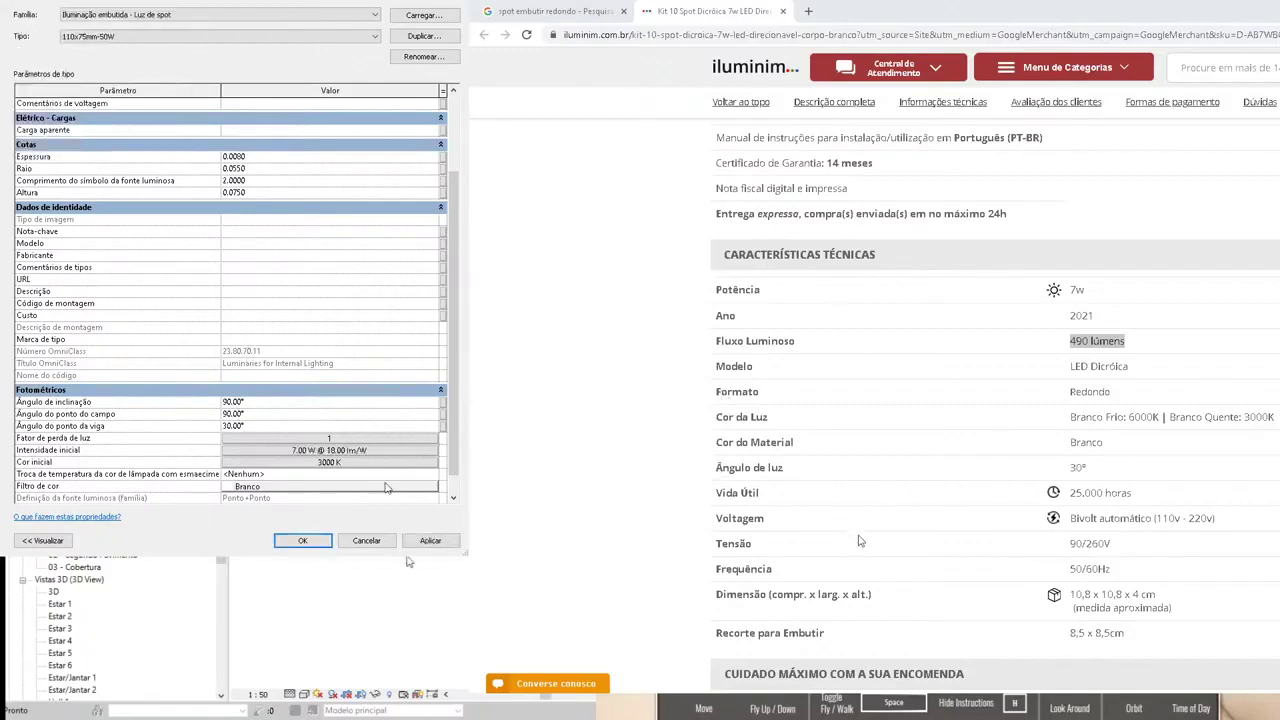
{"action": "left_click", "coordinate": [429, 542]}
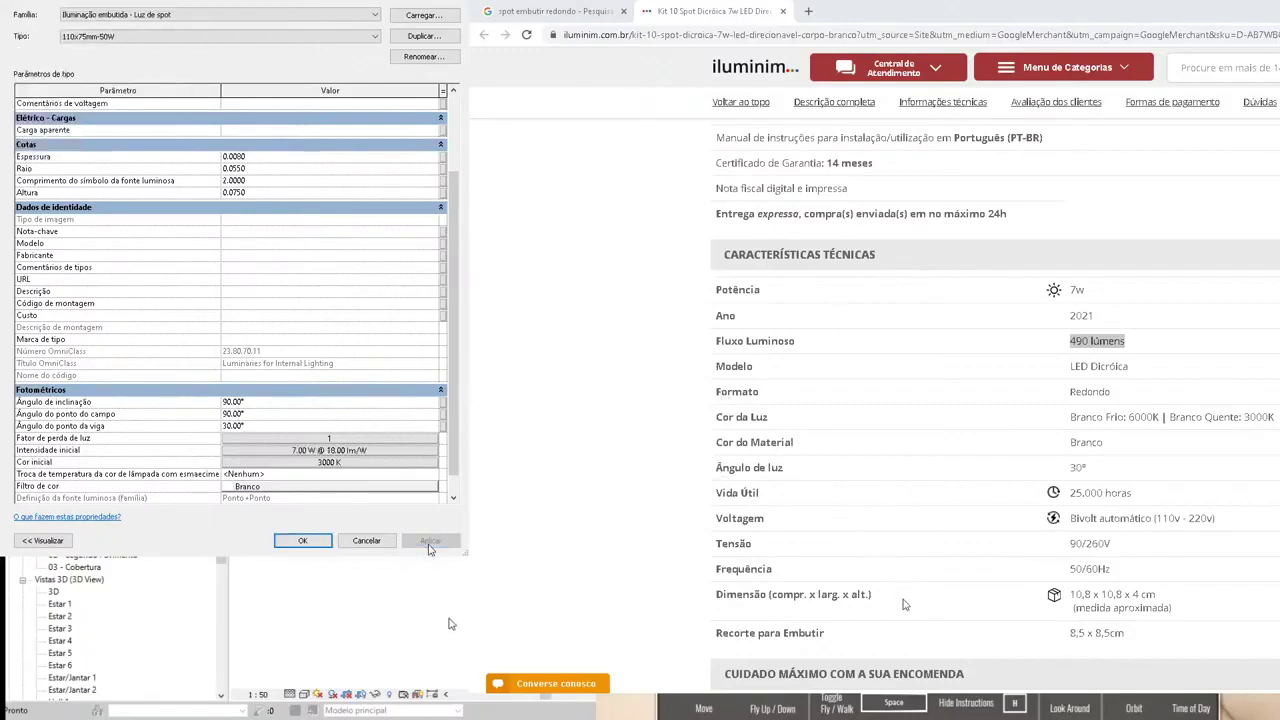
{"action": "left_click", "coordinate": [304, 542]}
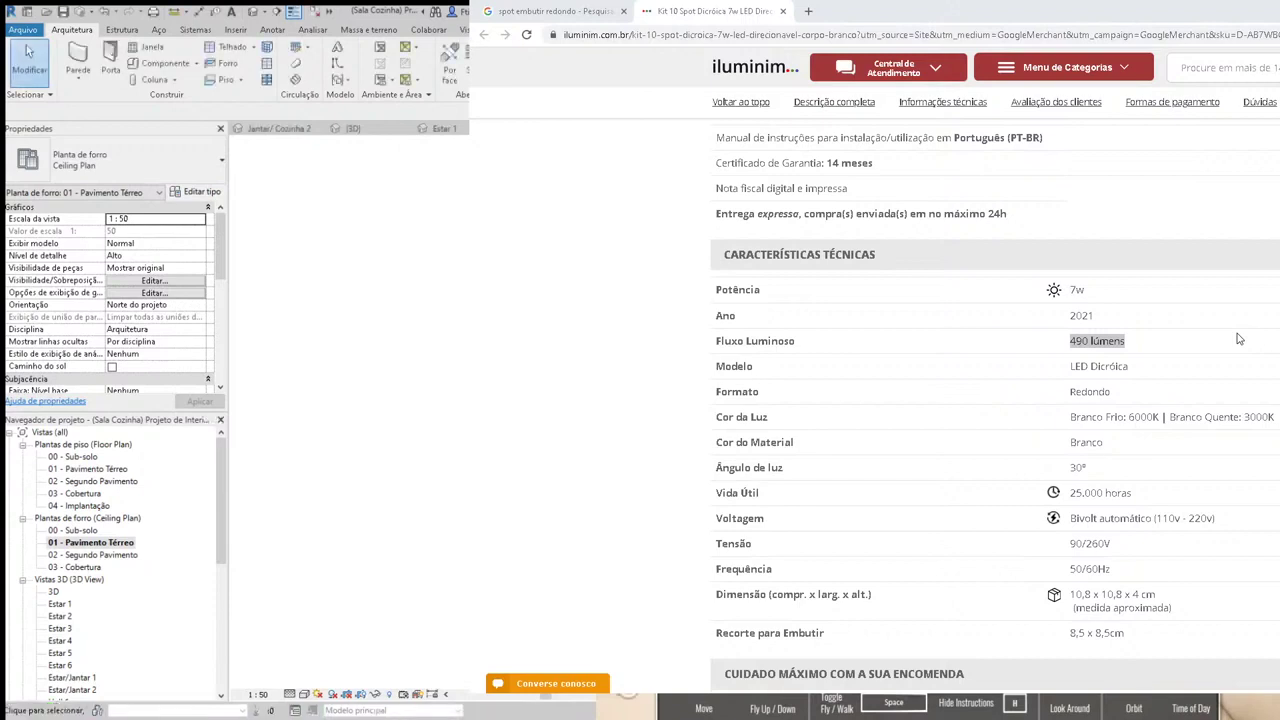
Step: Review Enscape's render of the re-powered spot's softer glow on the textured wall beside the ceiling plan
{"action": "key", "text": "w"}
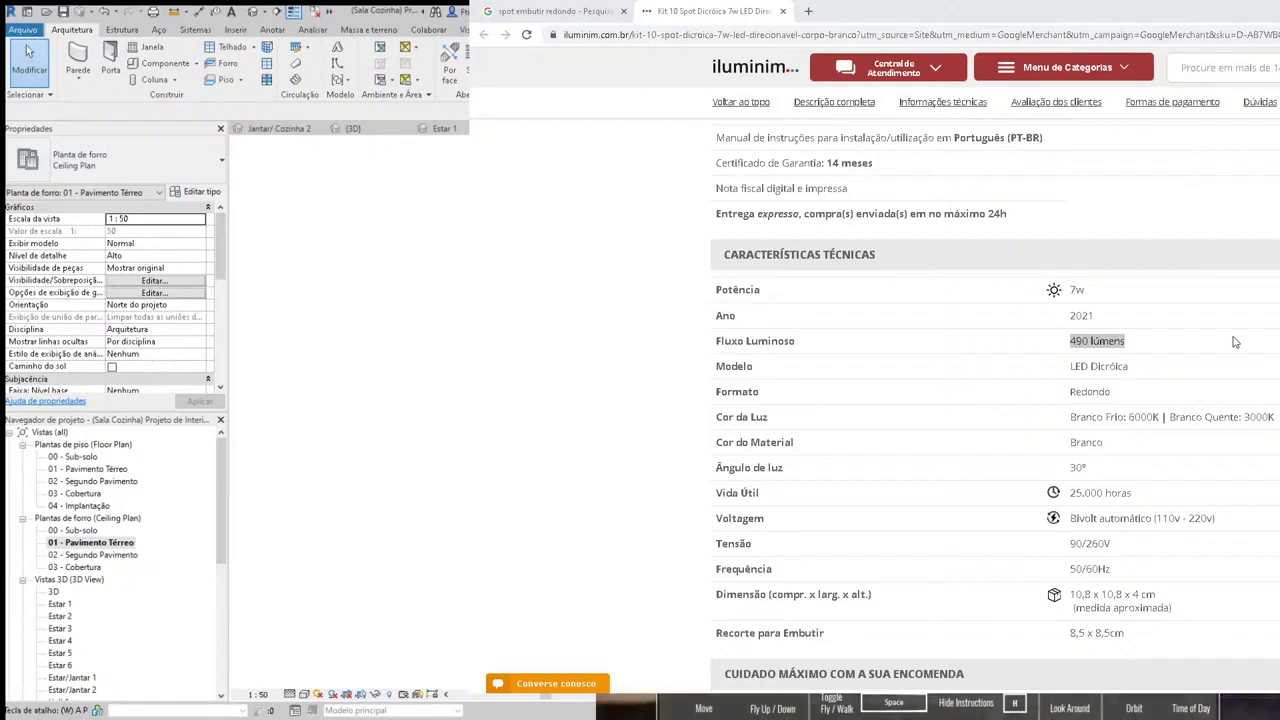
{"action": "key", "text": "Escape"}
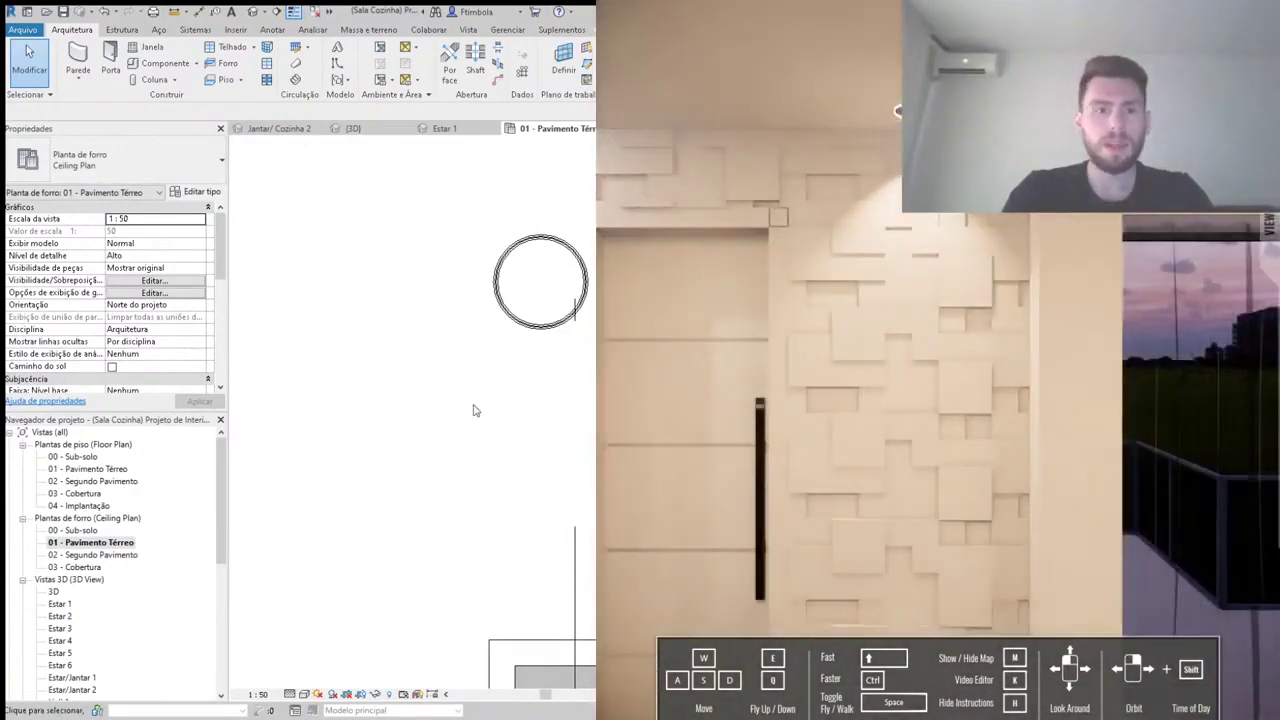
Step: Open the Estar 1 3D view facing the tiled wall, select the ceiling spot and reveal hidden elements
{"action": "scroll", "coordinate": [474, 411], "scroll_direction": "down", "scroll_amount": 2}
{"action": "middle_click_drag", "start_coordinate": [434, 409], "coordinate": [345, 400]}
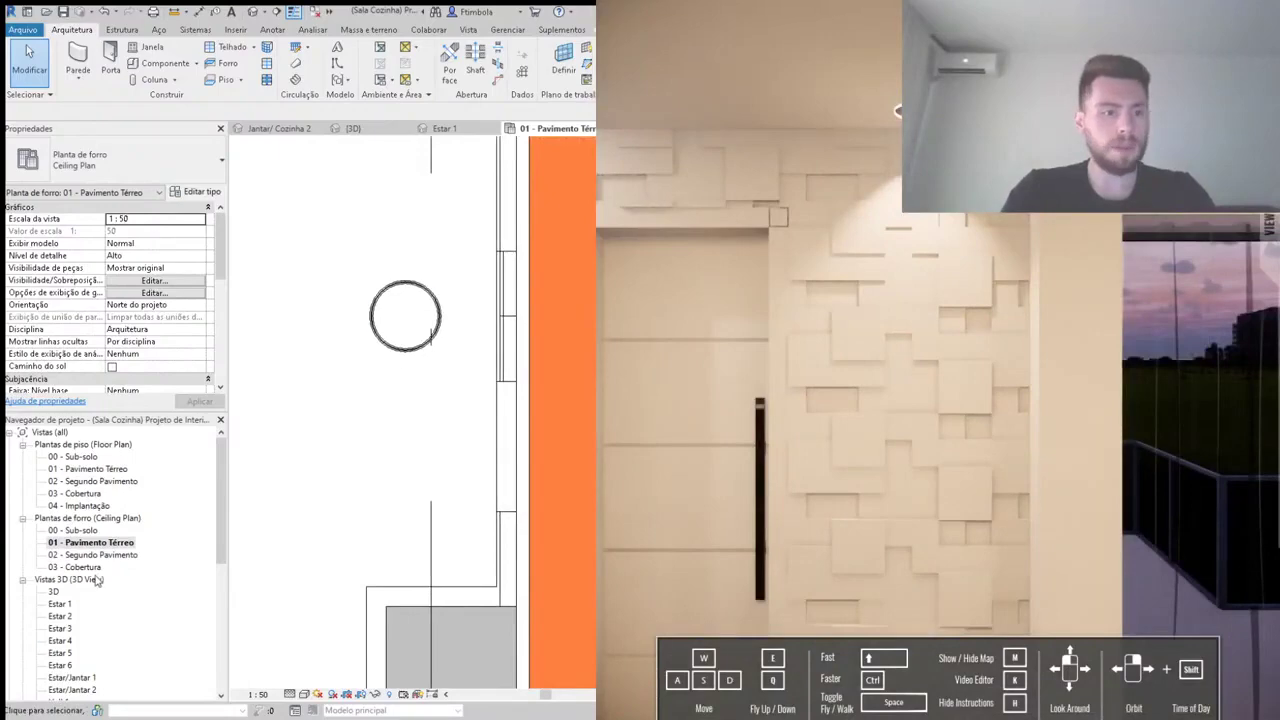
{"action": "double_click", "coordinate": [70, 605]}
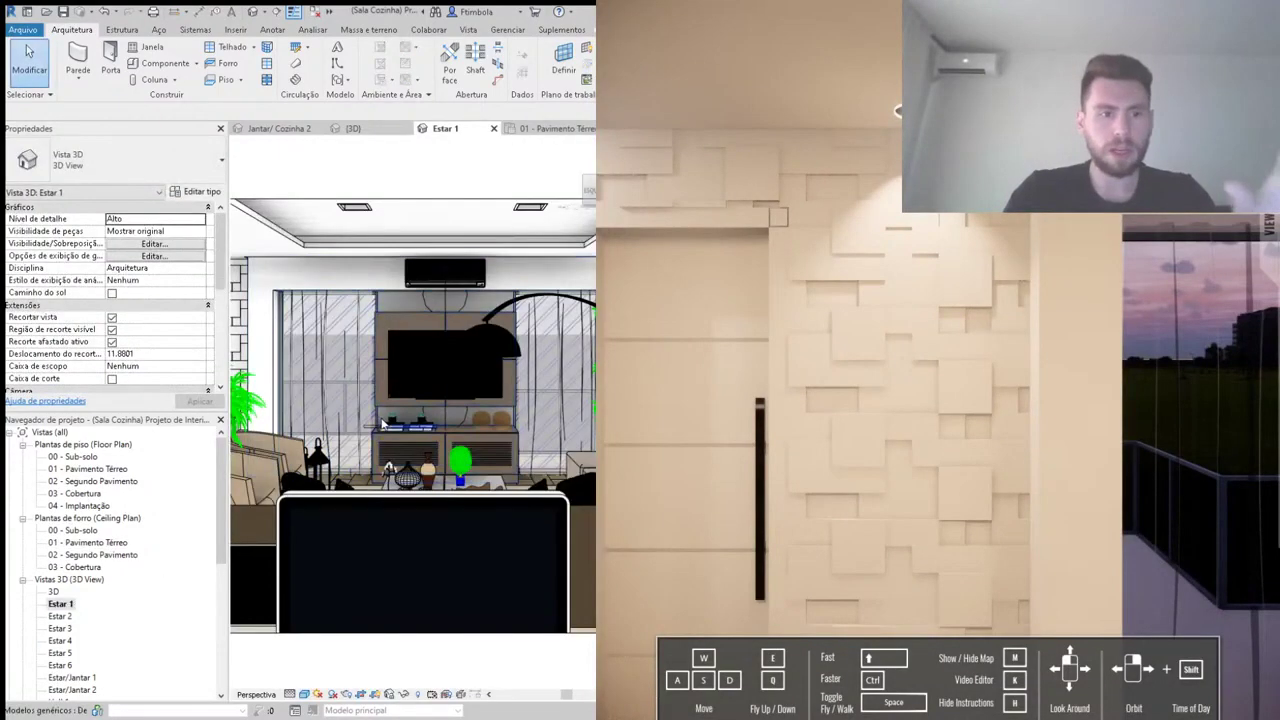
{"action": "middle_click_drag", "start_coordinate": [383, 425], "coordinate": [448, 279], "text": "shift"}
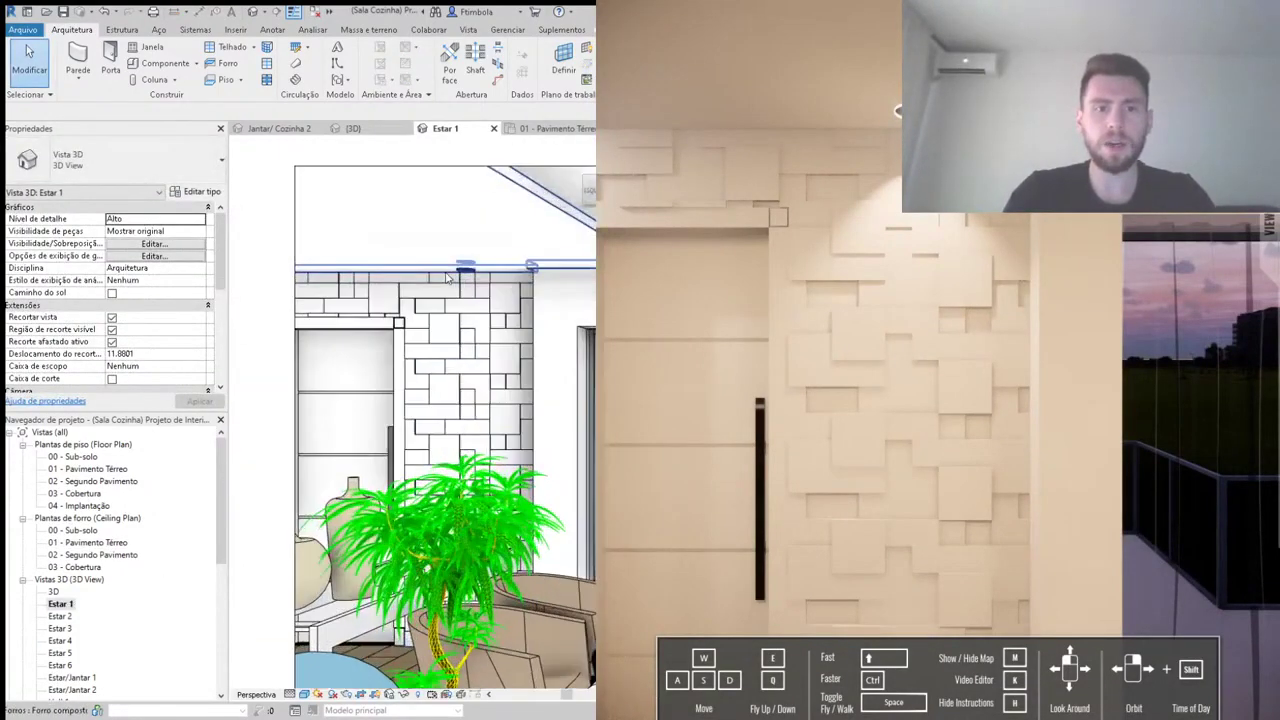
{"action": "scroll", "coordinate": [448, 279], "scroll_direction": "up", "scroll_amount": 3}
{"action": "left_click", "coordinate": [458, 252]}
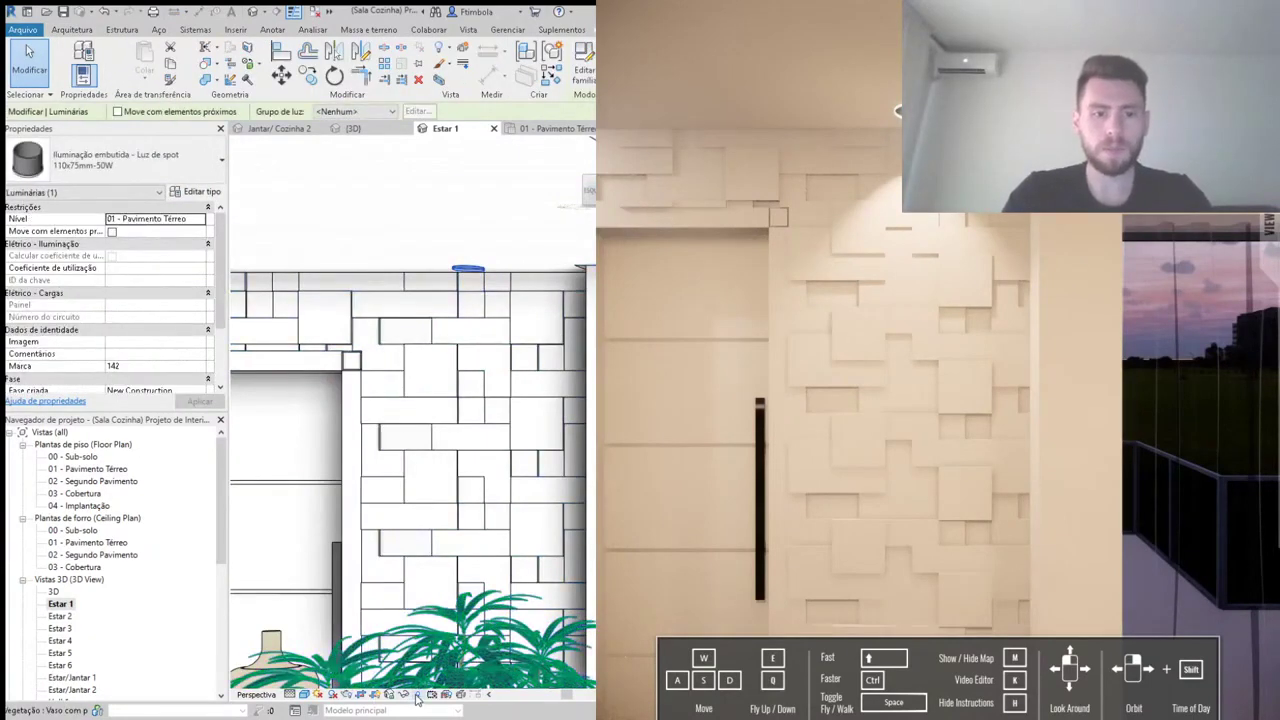
{"action": "left_click", "coordinate": [417, 694]}
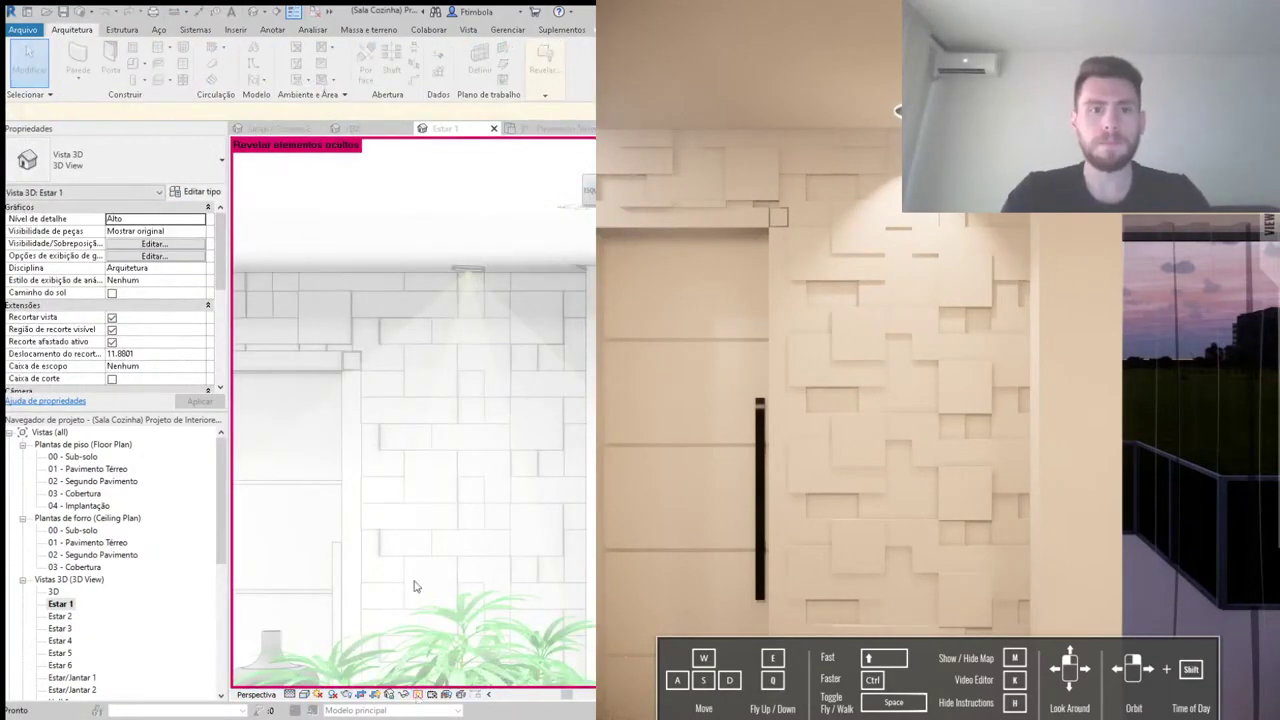
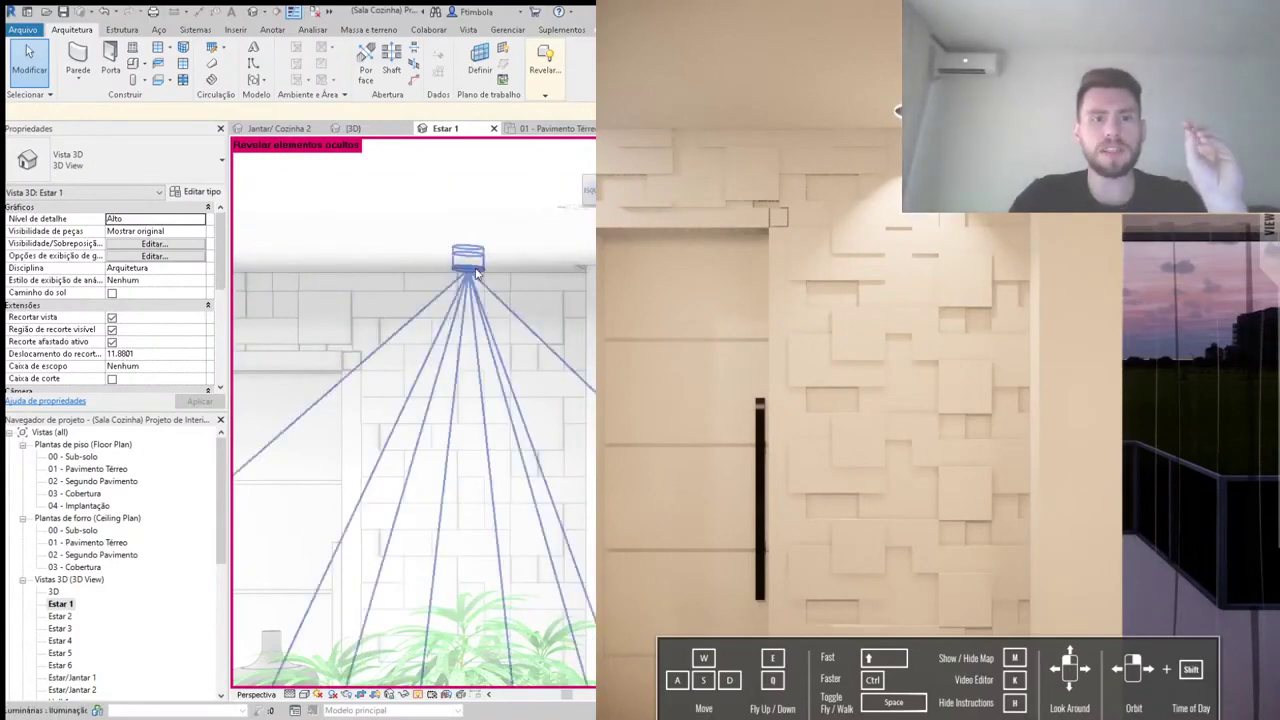
Step: Change the 110x75mm-50W spotlight type's Espessura from 0.0080 to 0.0250, then apply and confirm
{"action": "left_click", "coordinate": [476, 272]}
{"action": "left_click", "coordinate": [196, 191]}
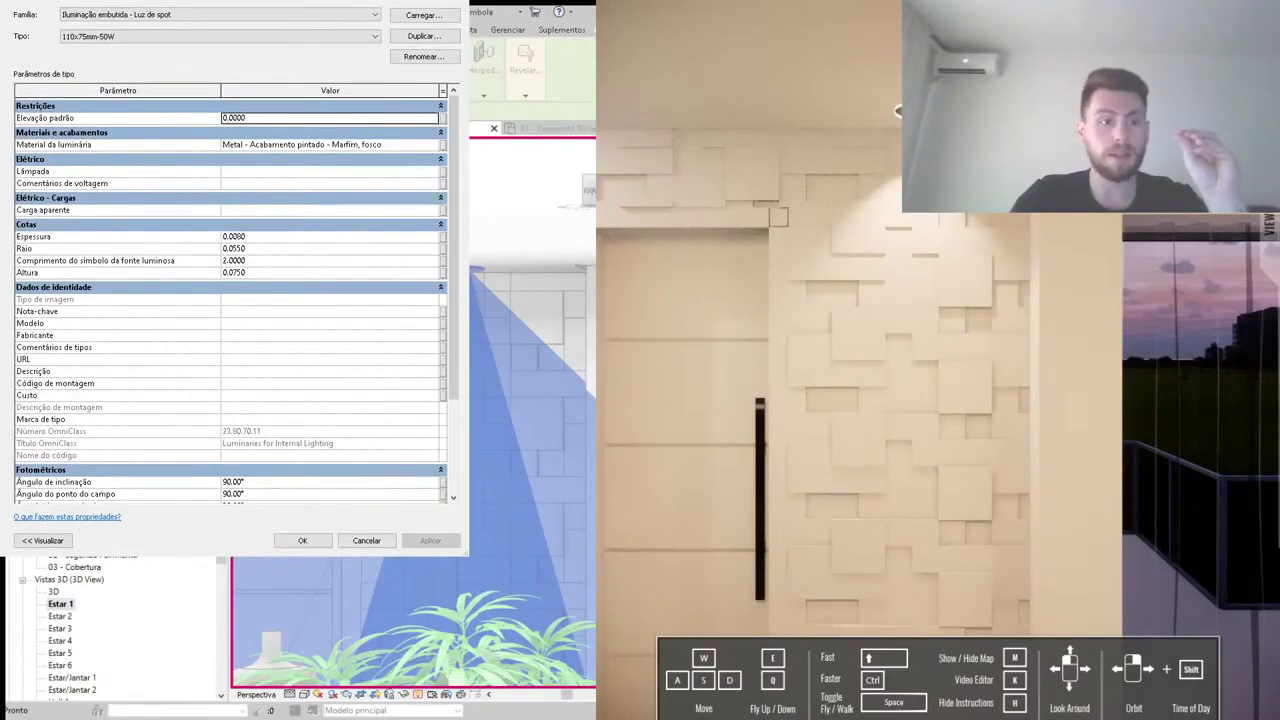
{"action": "left_click", "coordinate": [293, 238]}
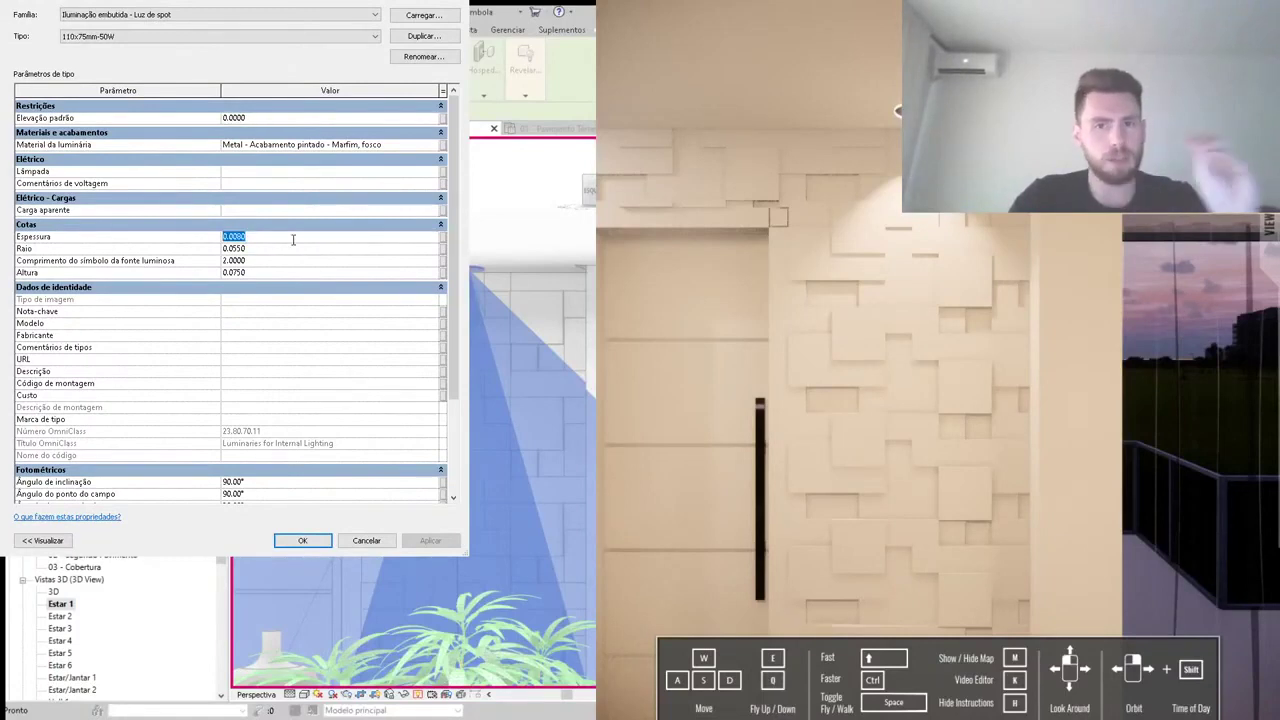
{"action": "left_click", "coordinate": [243, 237]}
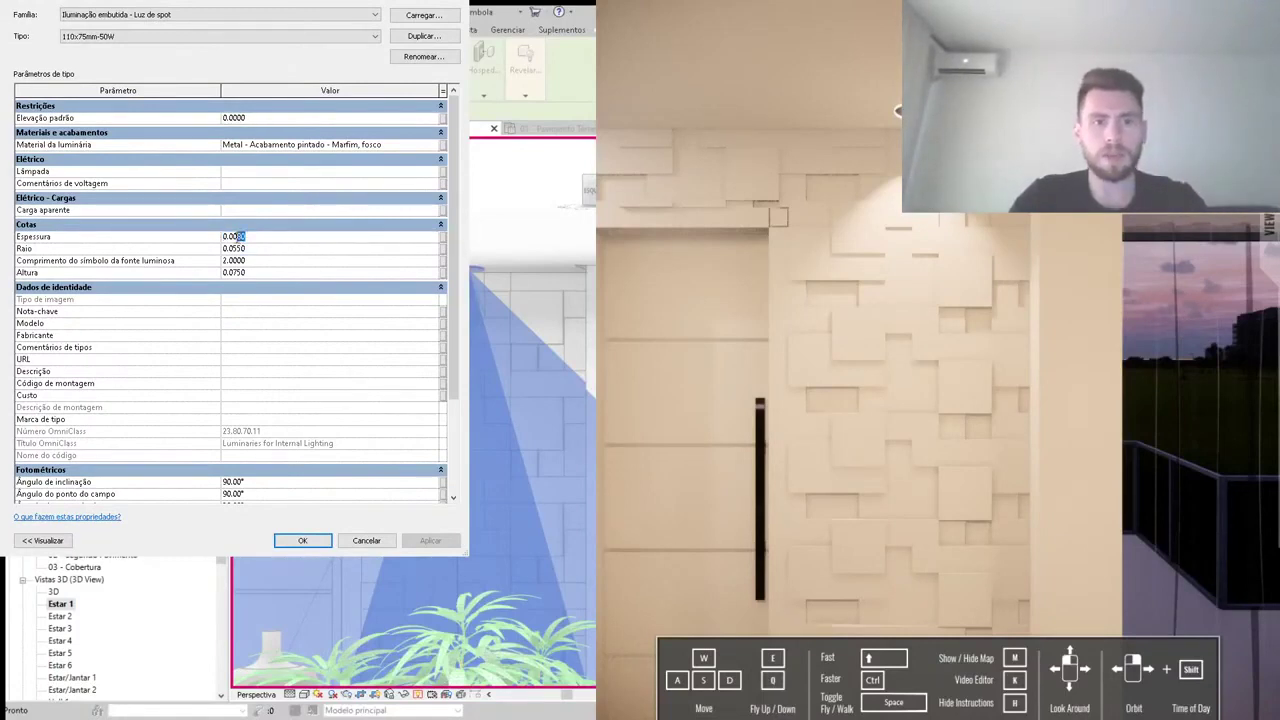
{"action": "type", "text": "25"}
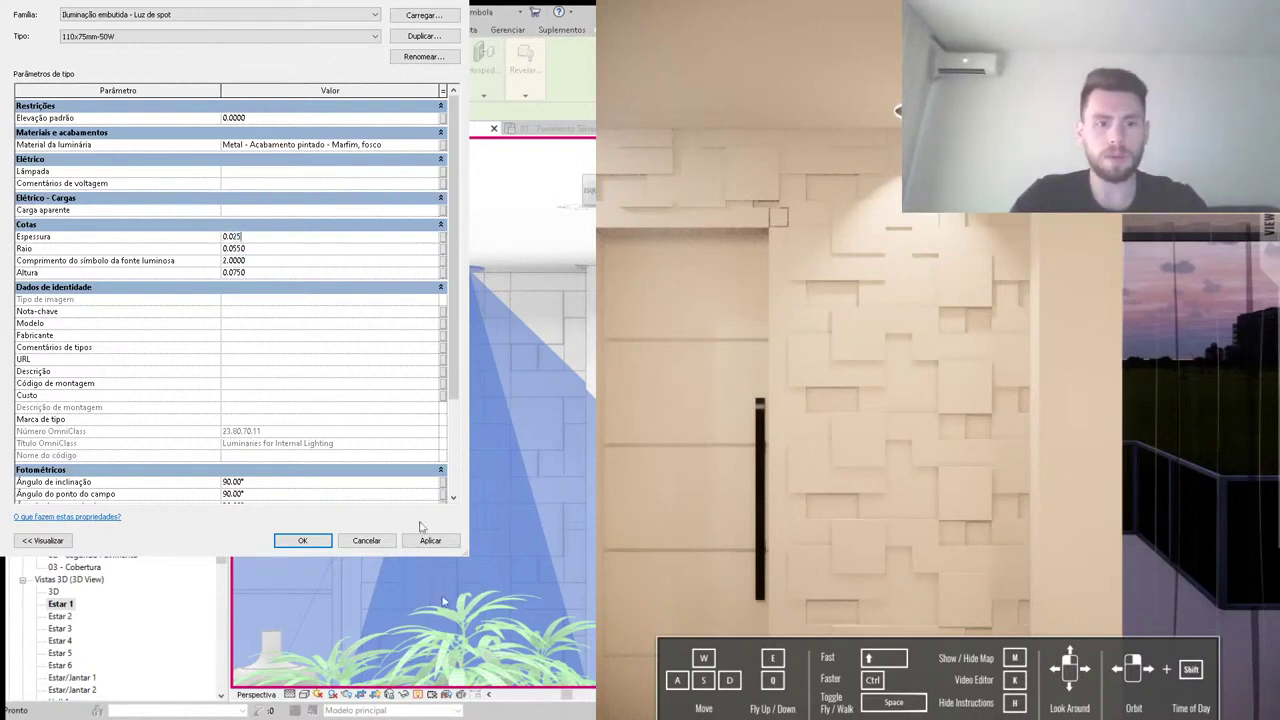
{"action": "left_click", "coordinate": [274, 248]}
{"action": "left_click", "coordinate": [274, 237]}
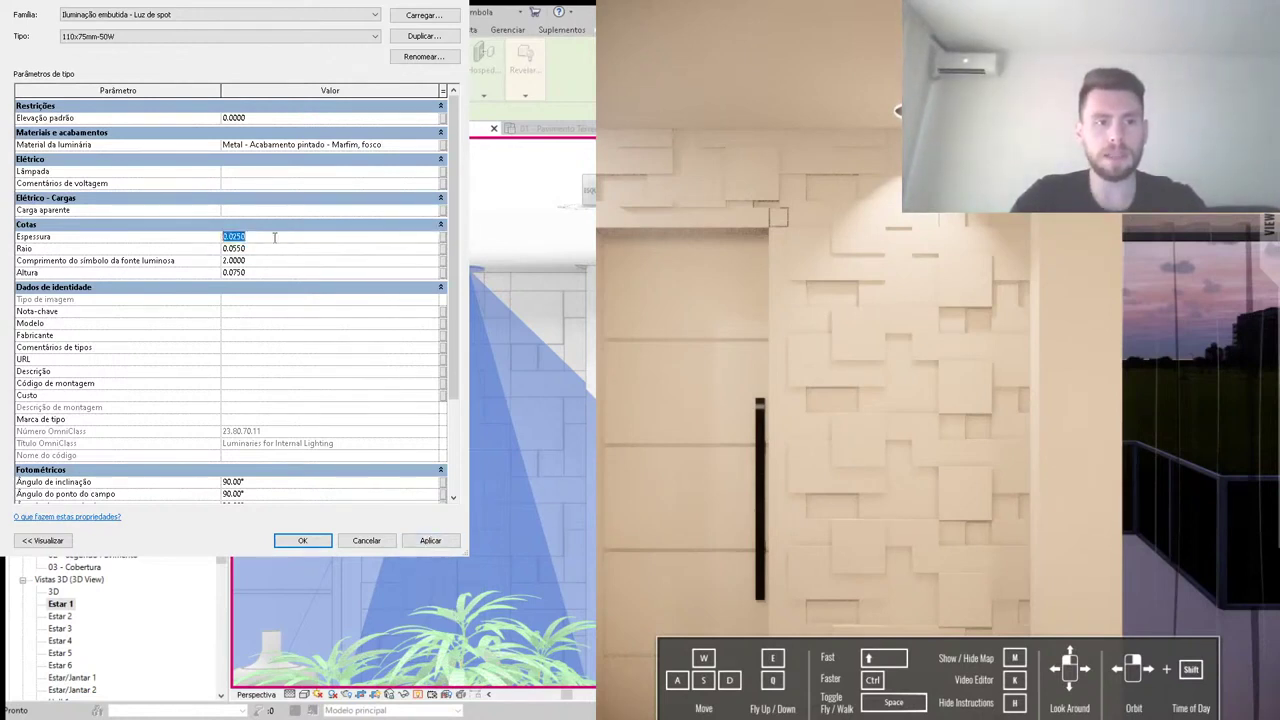
{"action": "left_click", "coordinate": [428, 540]}
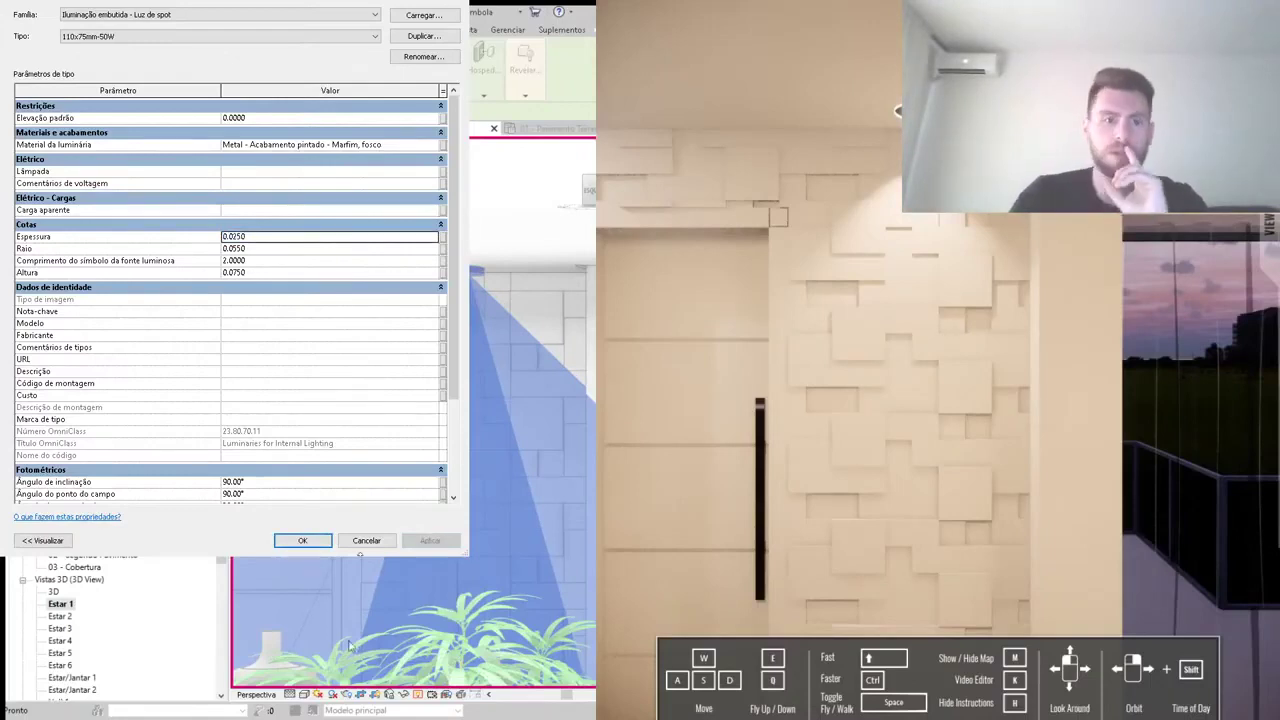
{"action": "left_click", "coordinate": [303, 540]}
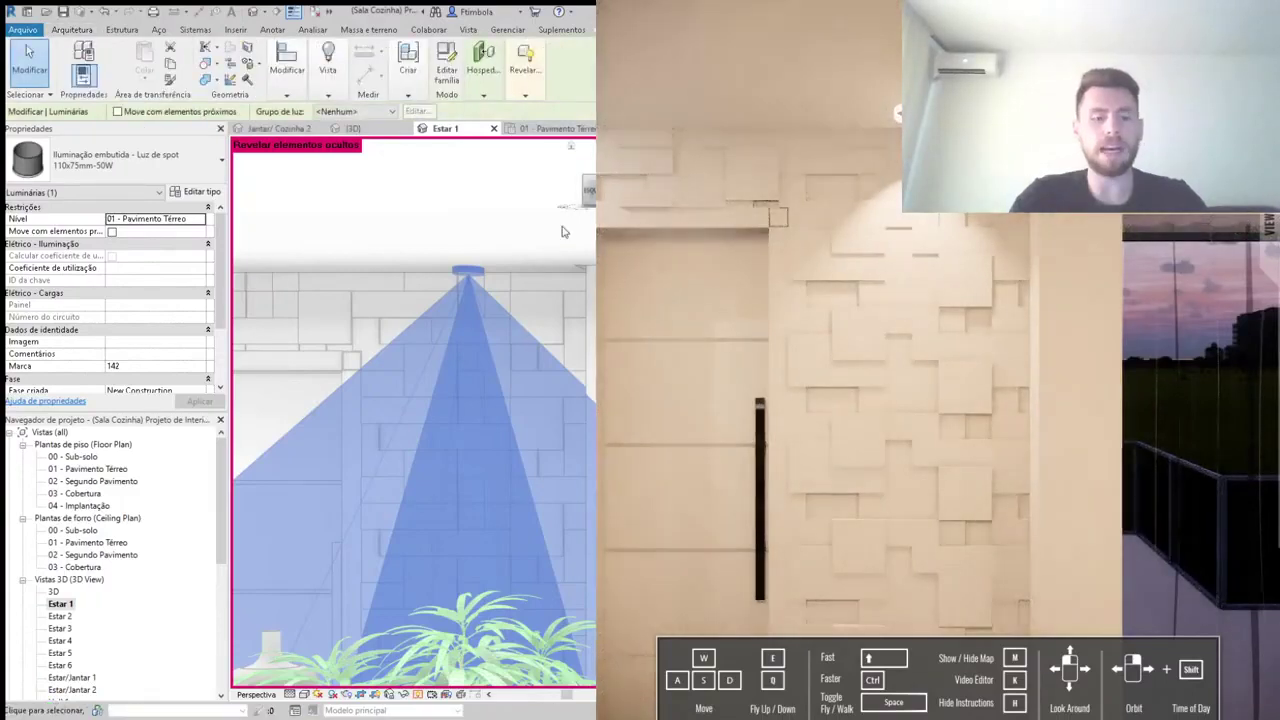
Step: Reselect the 110x75mm-50W ceiling spotlight and open its type properties again
{"action": "left_click", "coordinate": [562, 230]}
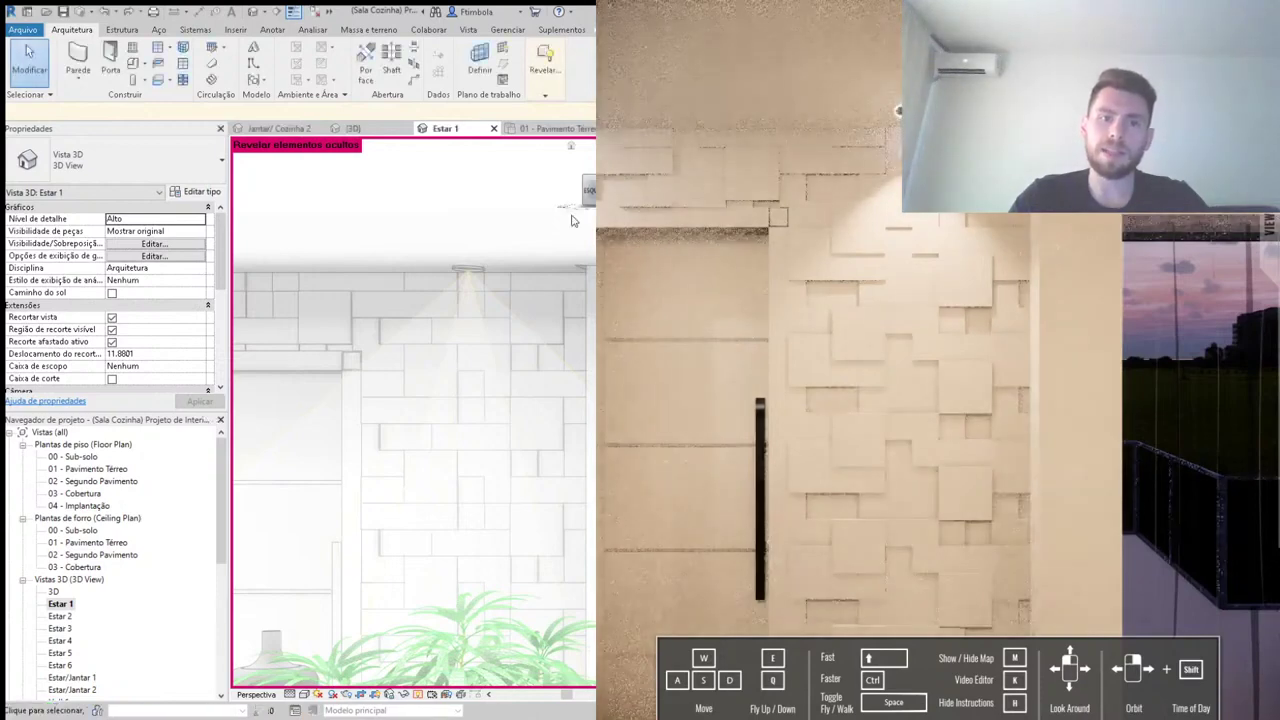
{"action": "left_click", "coordinate": [468, 262]}
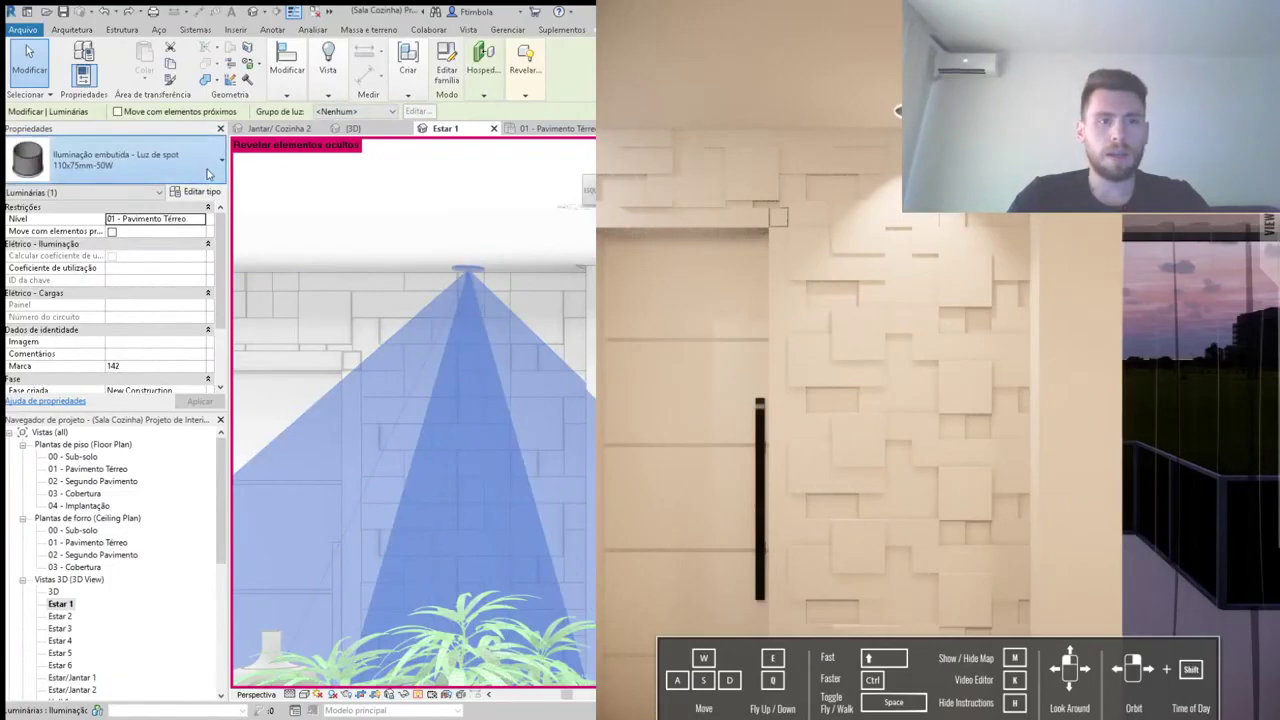
{"action": "left_click", "coordinate": [208, 193]}
Step: Set the spotlight type's Espessura to 0.0050
{"action": "scroll", "coordinate": [266, 234], "scroll_direction": "down", "scroll_amount": 1}
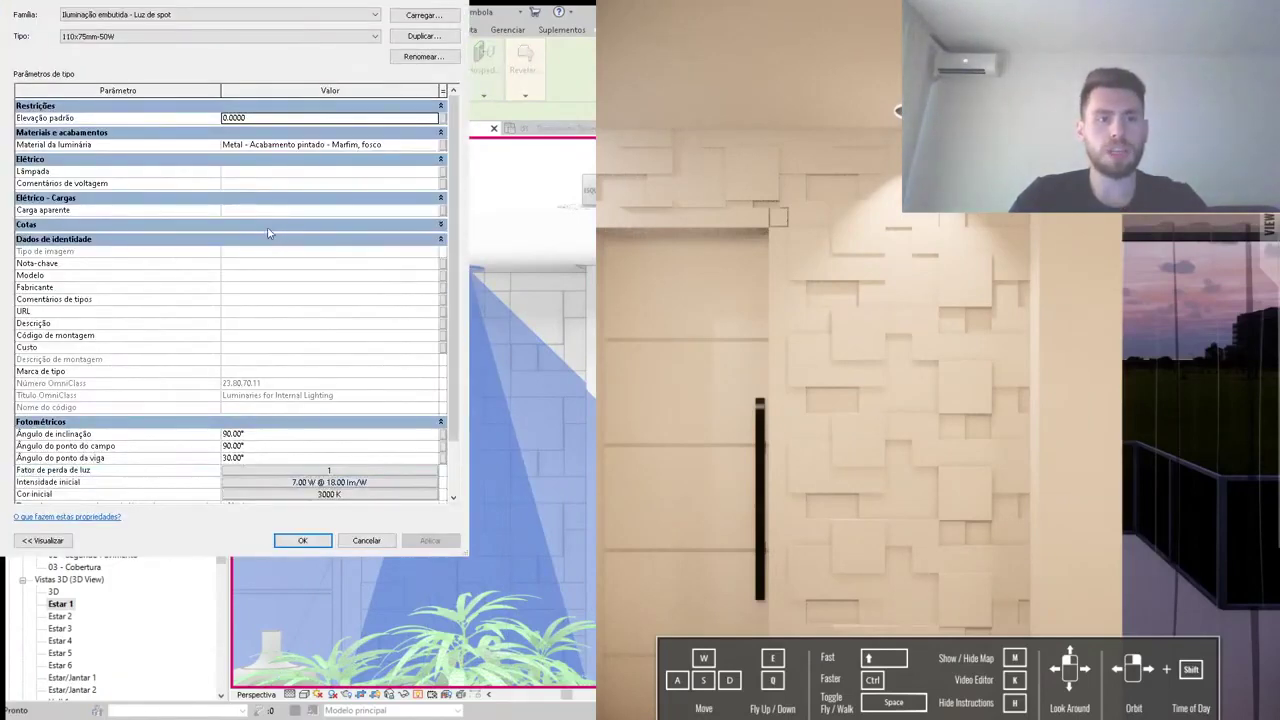
{"action": "scroll", "coordinate": [266, 234], "scroll_direction": "up", "scroll_amount": 1}
{"action": "left_click", "coordinate": [258, 240]}
{"action": "left_click", "coordinate": [243, 236]}
{"action": "key", "text": "BackSpace"}
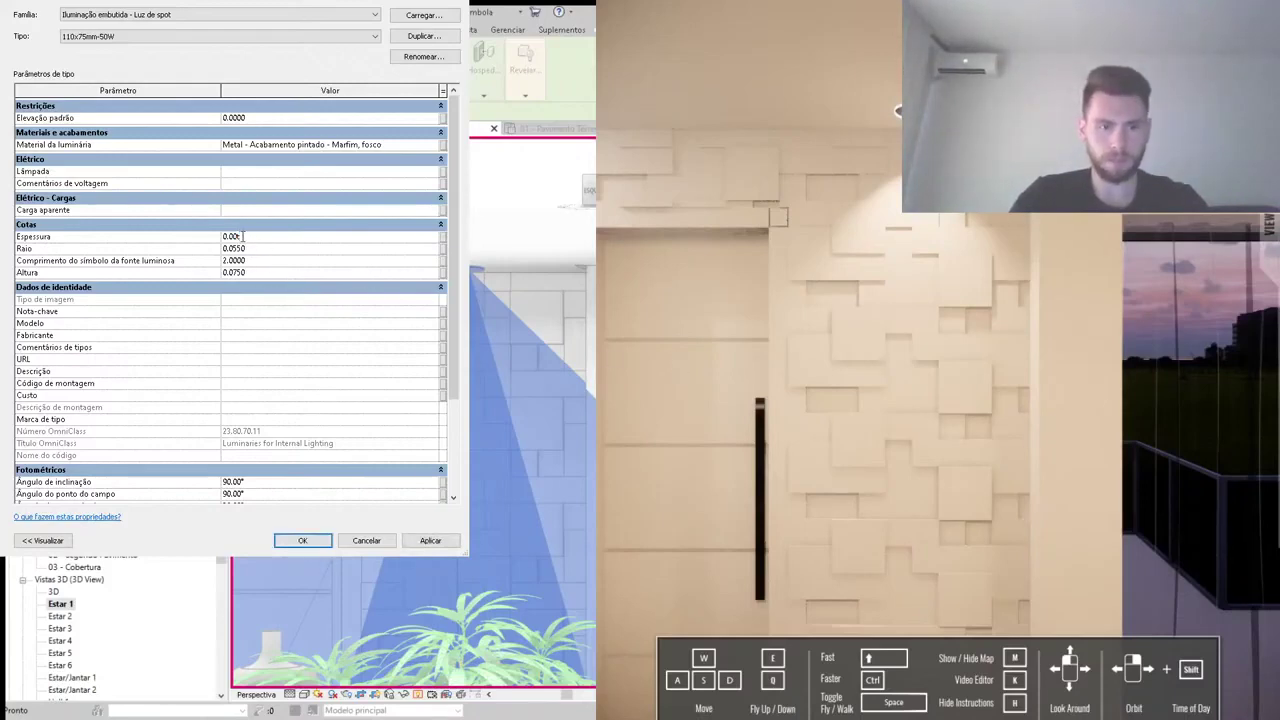
{"action": "left_click", "coordinate": [258, 272]}
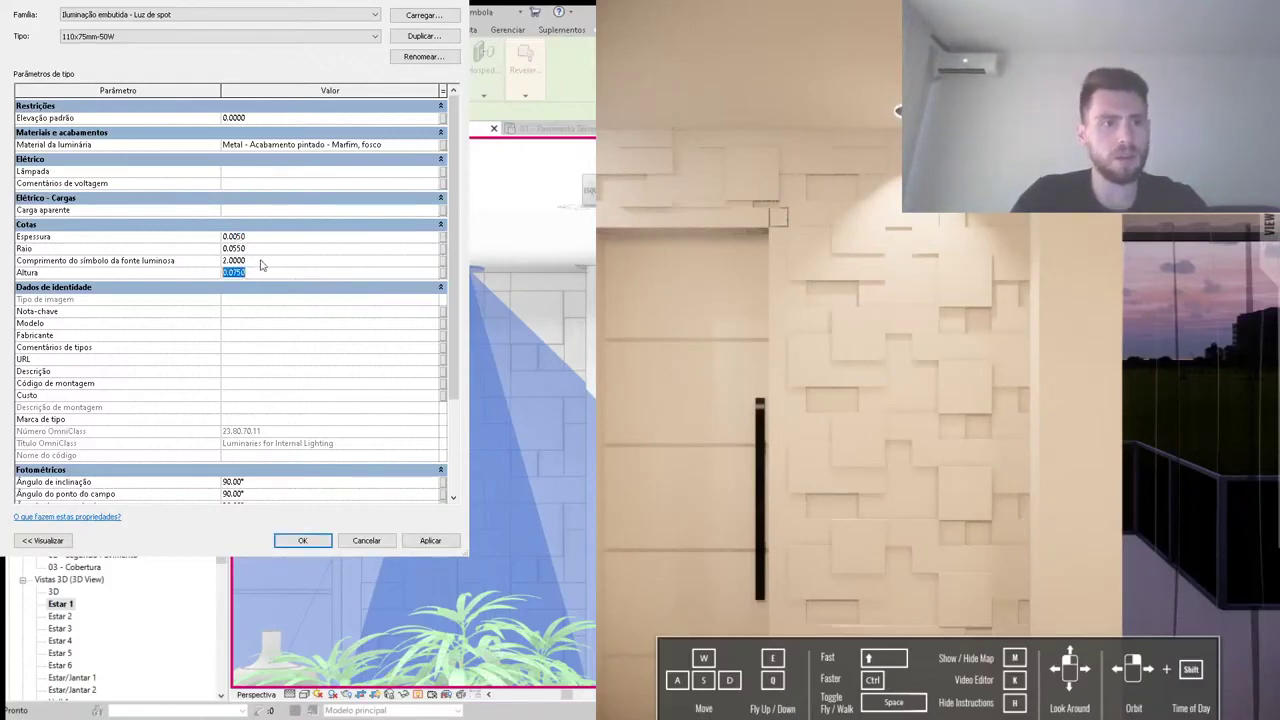
Step: Change the spotlight type's Raio to 0.0400, then apply and confirm
{"action": "left_click", "coordinate": [260, 249]}
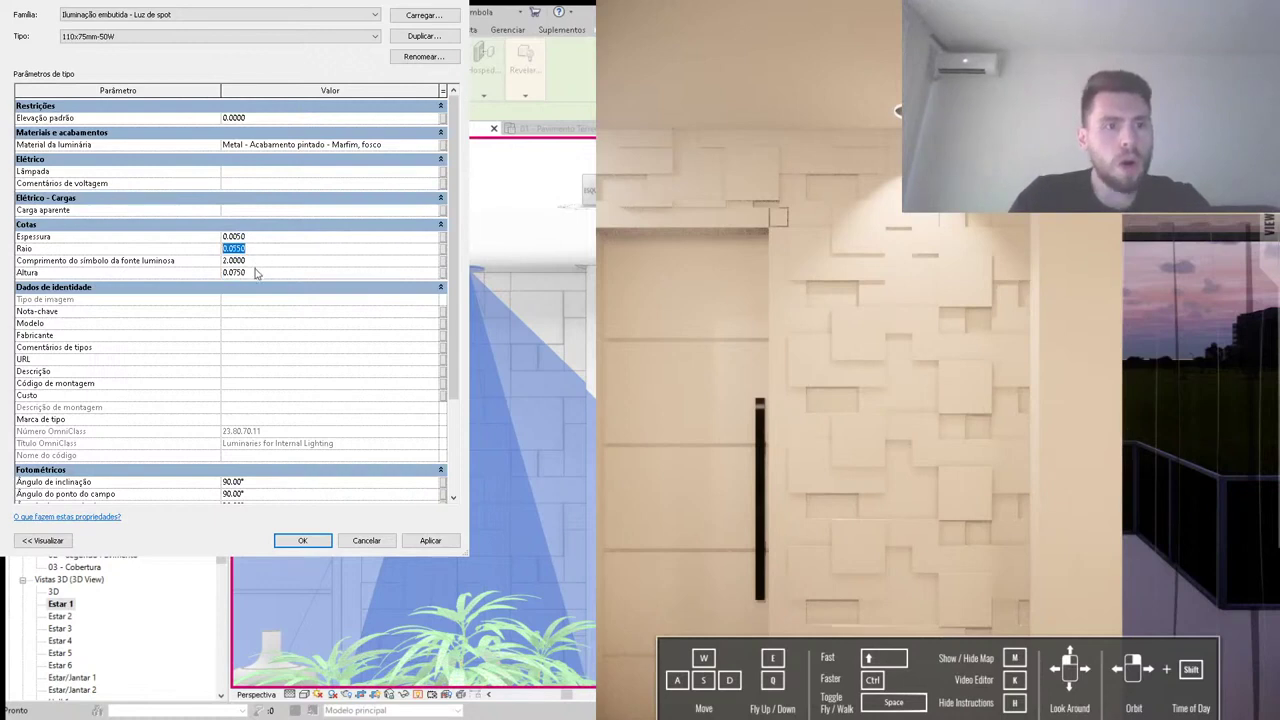
{"action": "left_click", "coordinate": [256, 273]}
{"action": "left_click", "coordinate": [258, 249]}
{"action": "left_click_drag", "start_coordinate": [246, 248], "coordinate": [237, 248]}
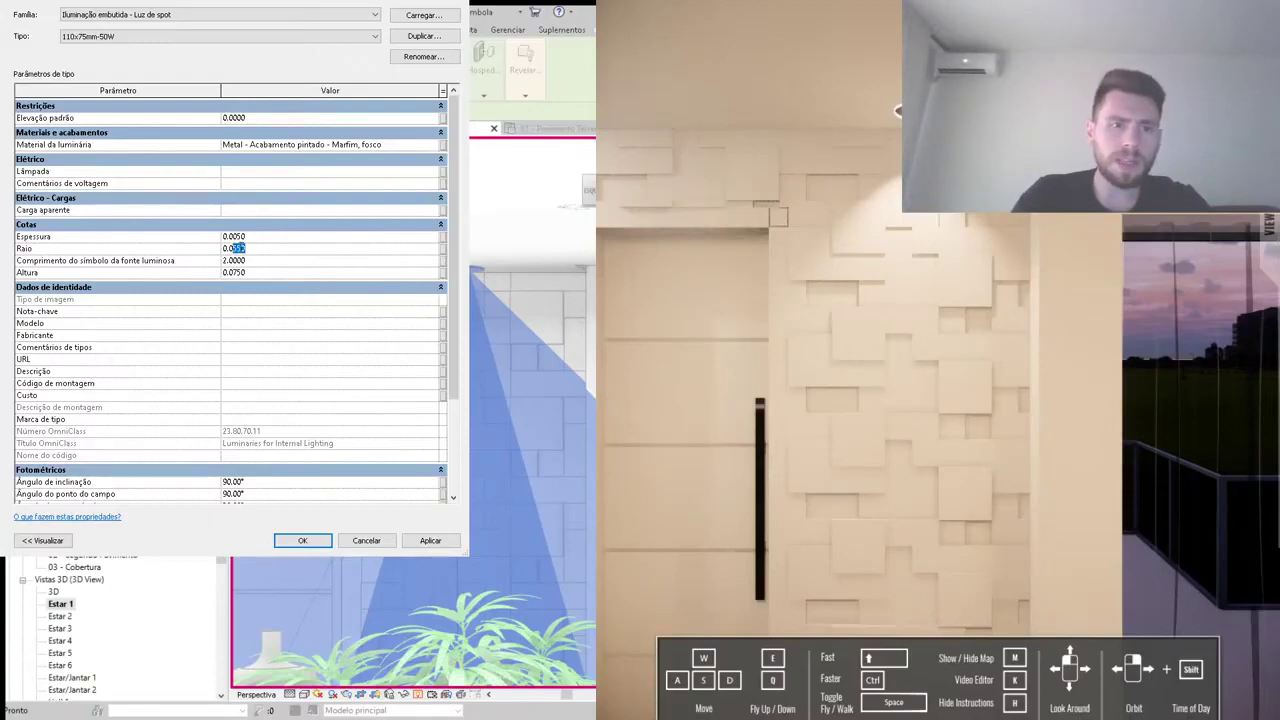
{"action": "type", "text": "4"}
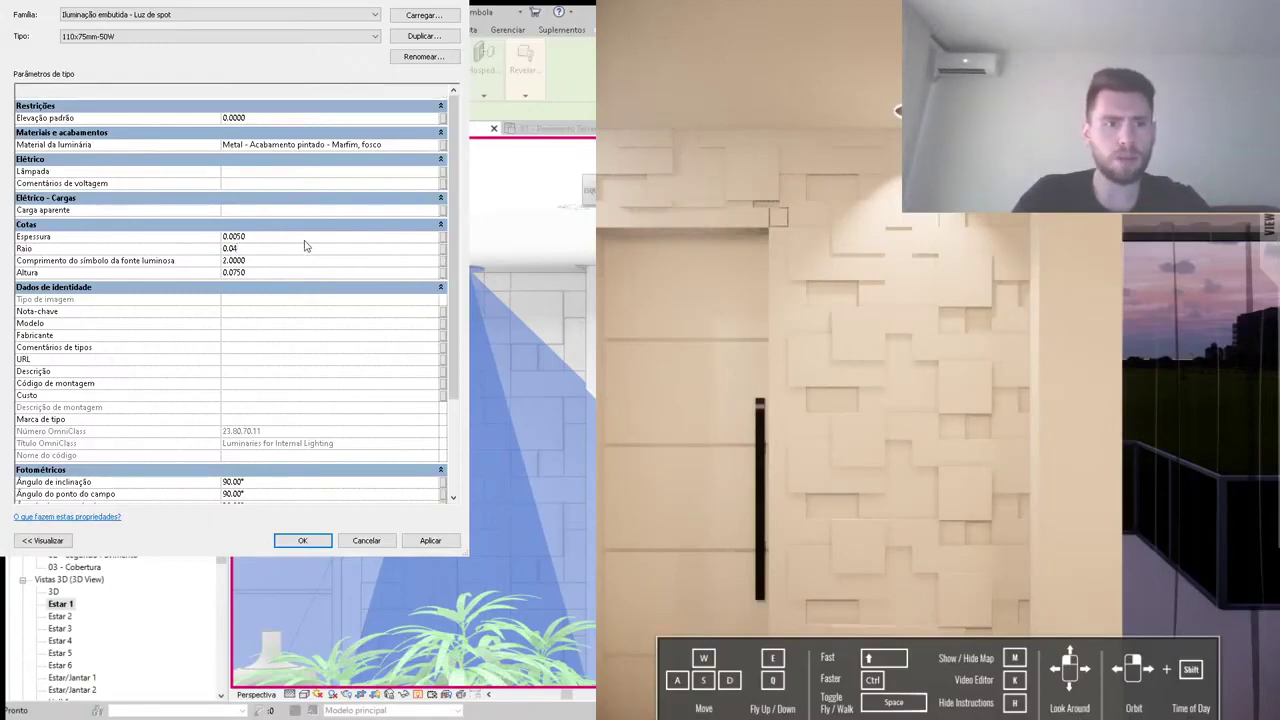
{"action": "key", "text": "Up"}
{"action": "key", "text": "Down"}
{"action": "left_click", "coordinate": [430, 540]}
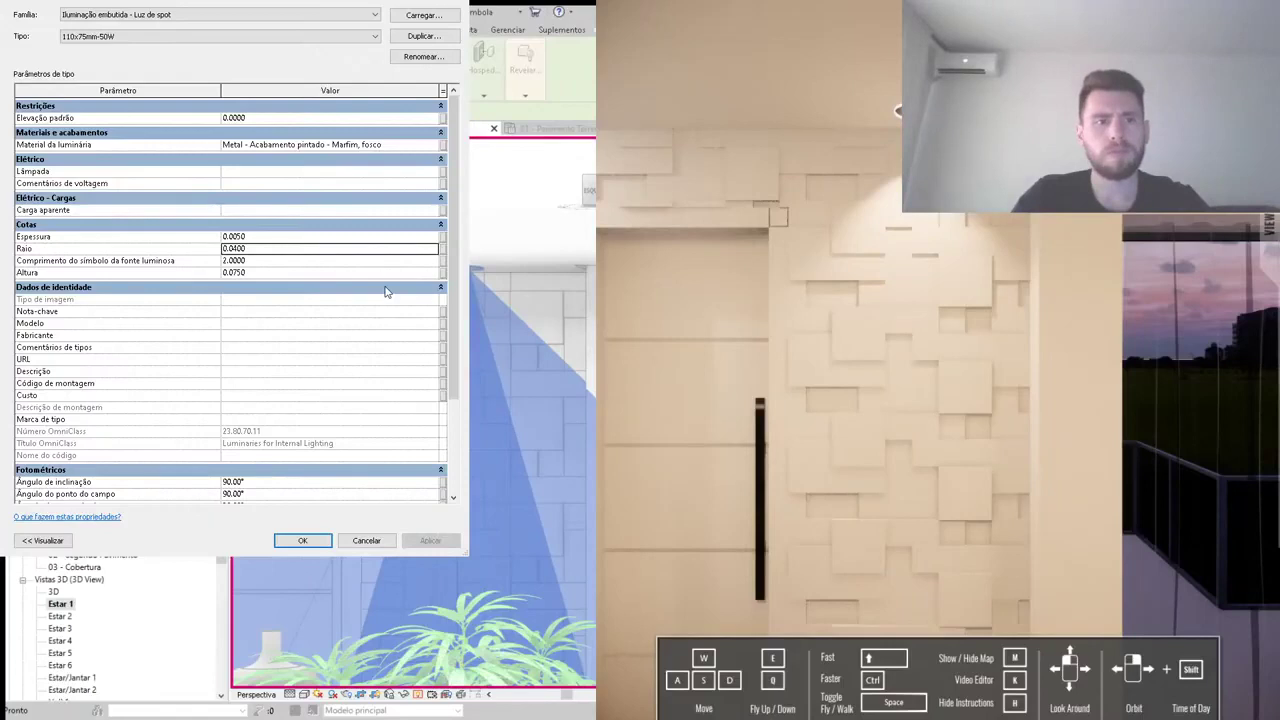
{"action": "left_click", "coordinate": [302, 540]}
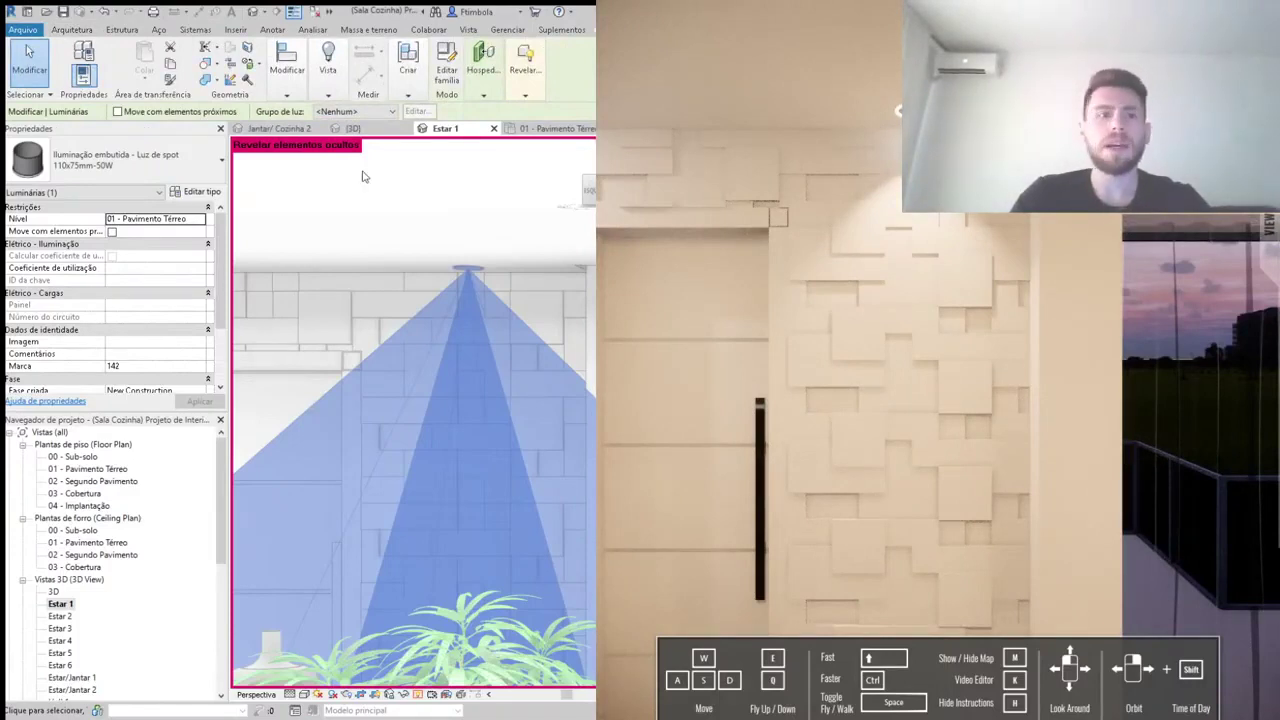
Step: Set the spotlight type's Raio to 0.0350, then apply and confirm
{"action": "left_click", "coordinate": [195, 191]}
{"action": "left_click", "coordinate": [250, 248]}
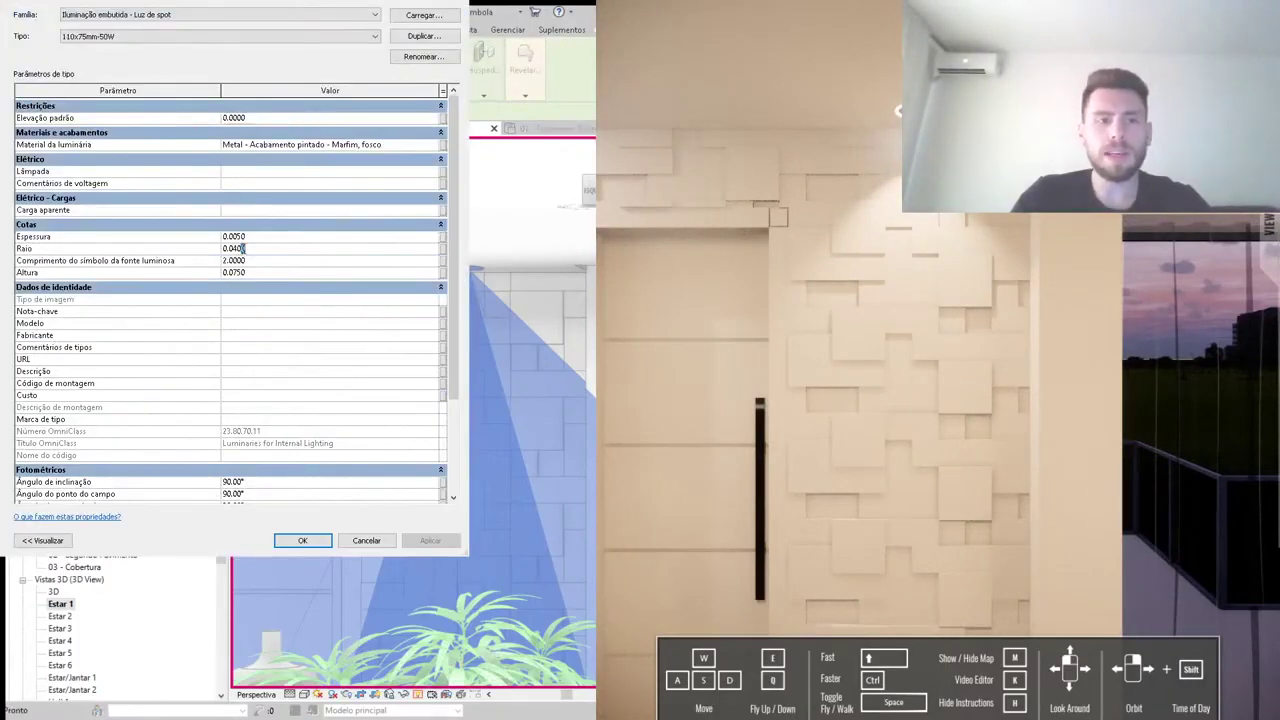
{"action": "left_click_drag", "start_coordinate": [236, 248], "coordinate": [246, 248]}
{"action": "type", "text": "35"}
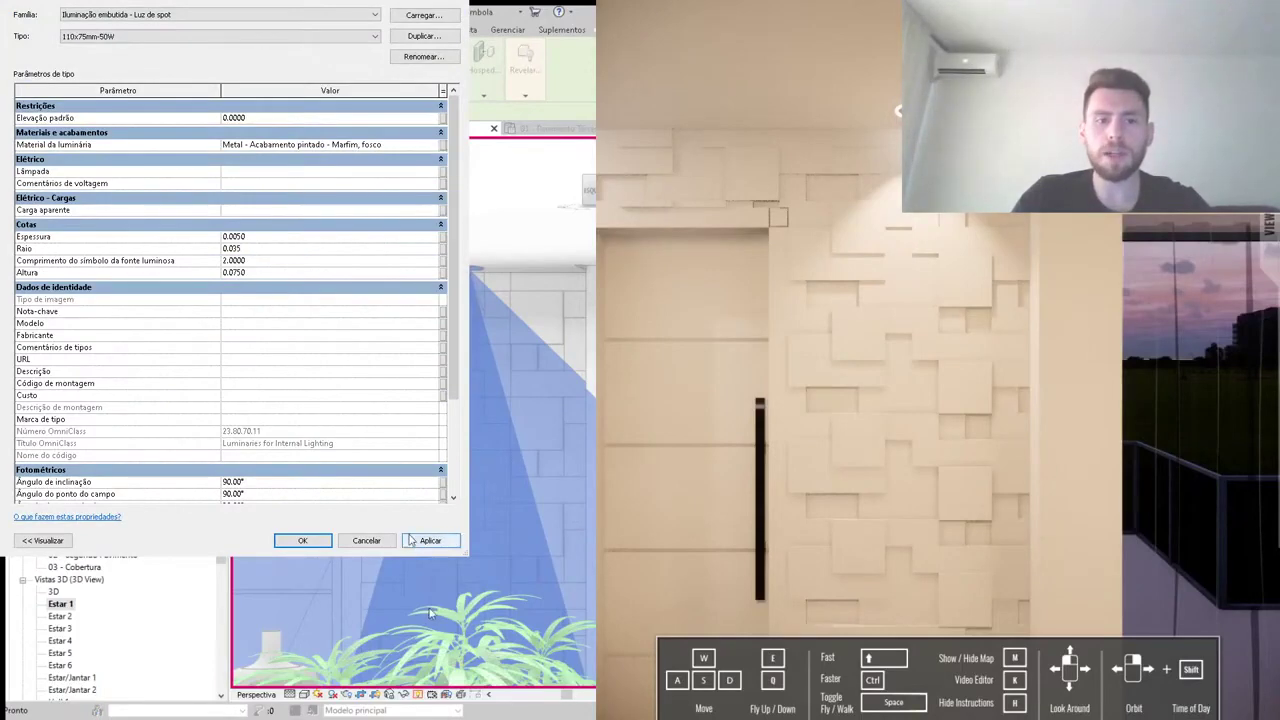
{"action": "left_click", "coordinate": [416, 540]}
{"action": "left_click", "coordinate": [302, 540]}
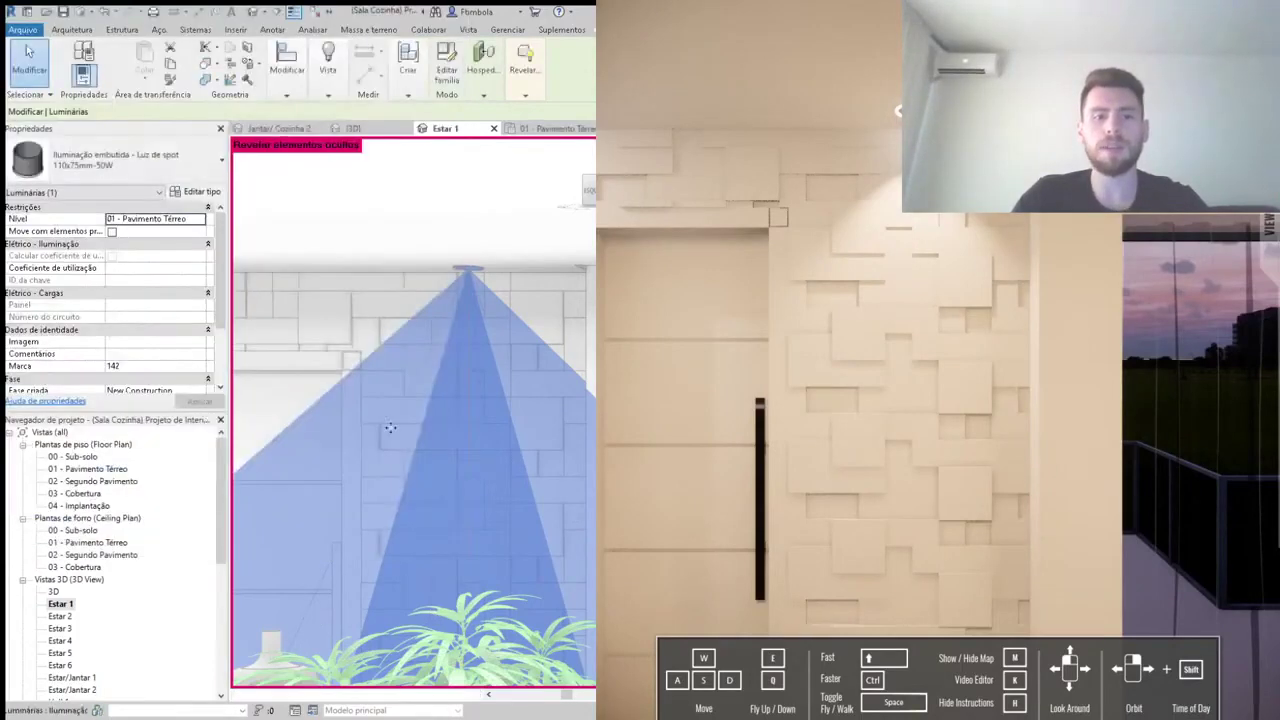
Step: Check the 3D view's type parameters, then reopen the spotlight's type properties and cancel unchanged
{"action": "left_click", "coordinate": [470, 217]}
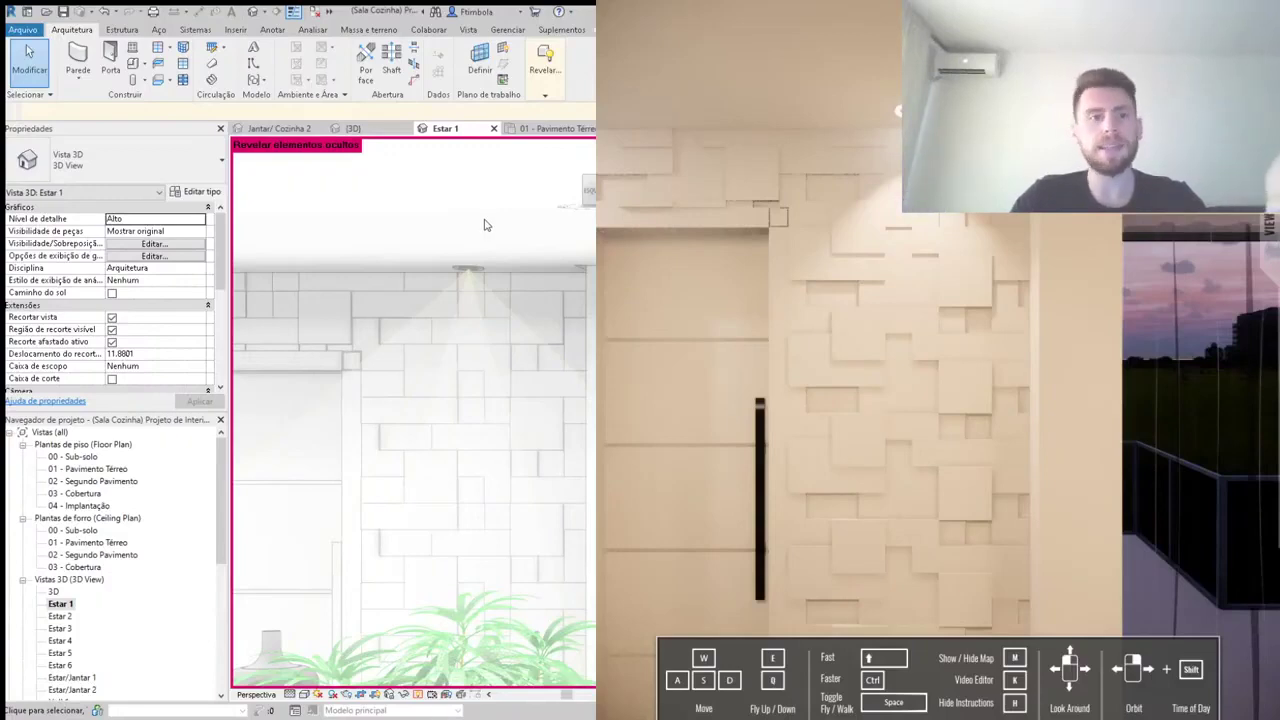
{"action": "left_click", "coordinate": [196, 191]}
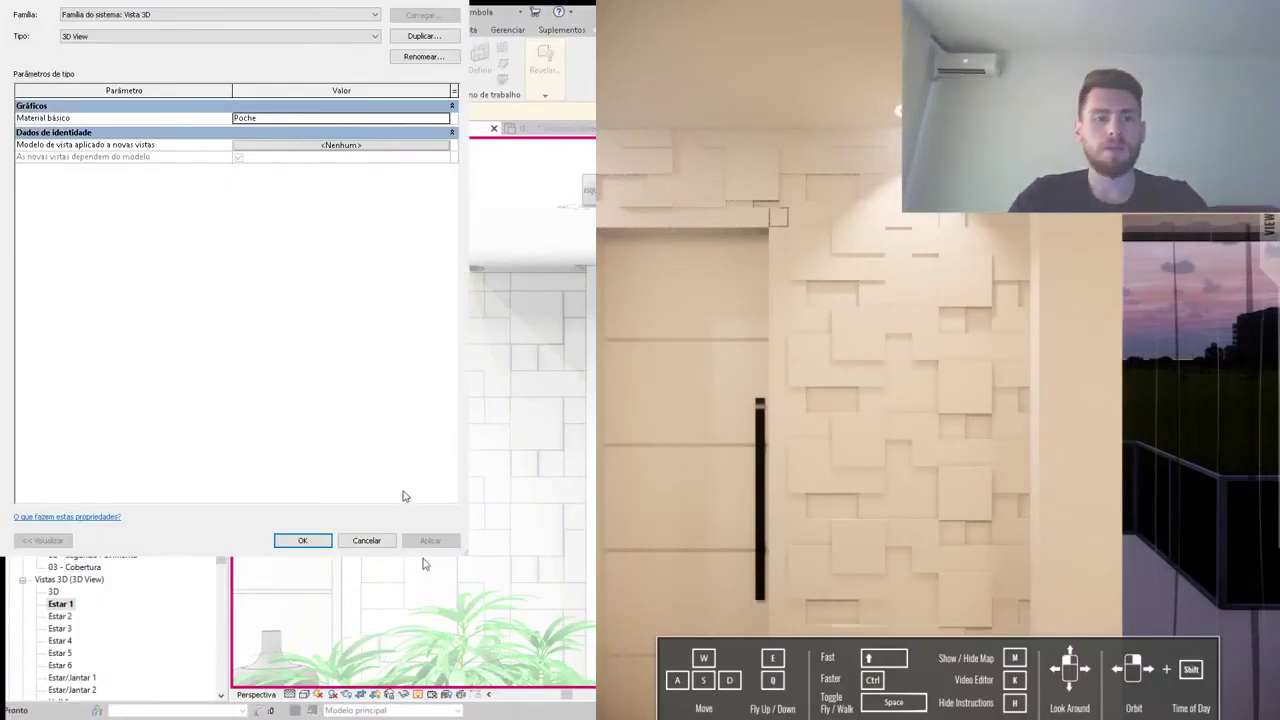
{"action": "left_click", "coordinate": [363, 537]}
{"action": "left_click", "coordinate": [469, 270]}
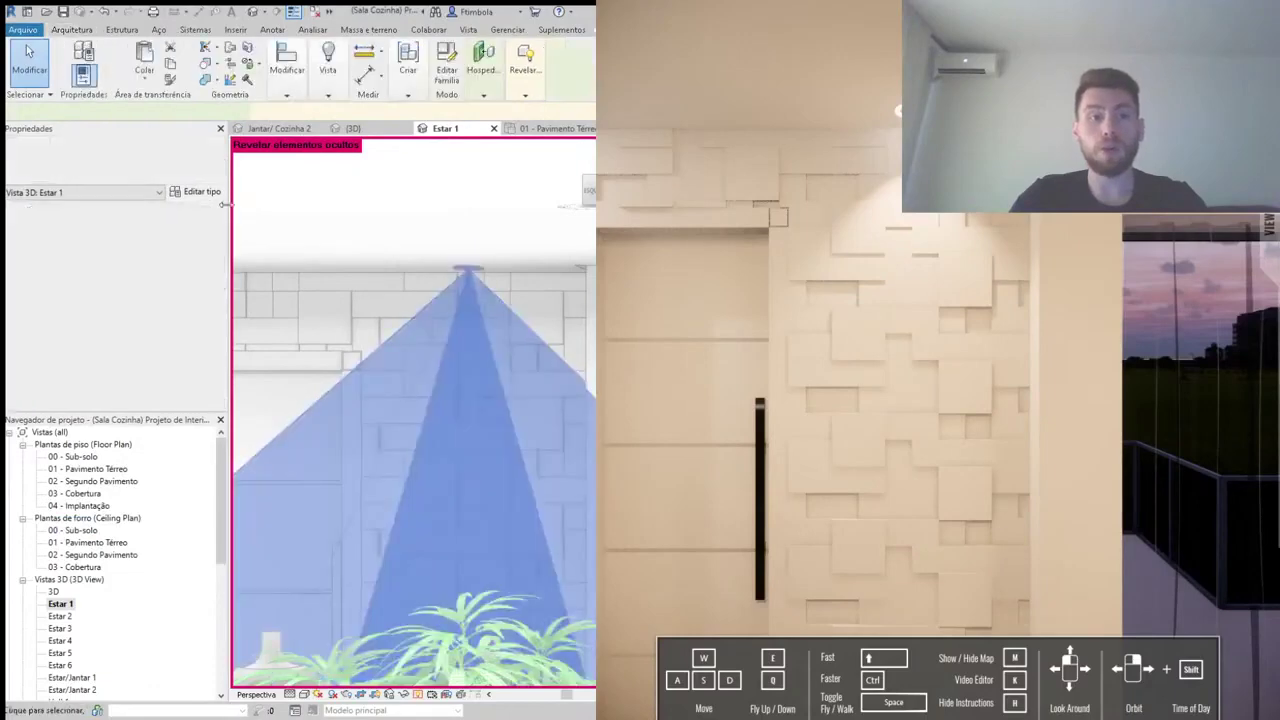
{"action": "left_click", "coordinate": [212, 194]}
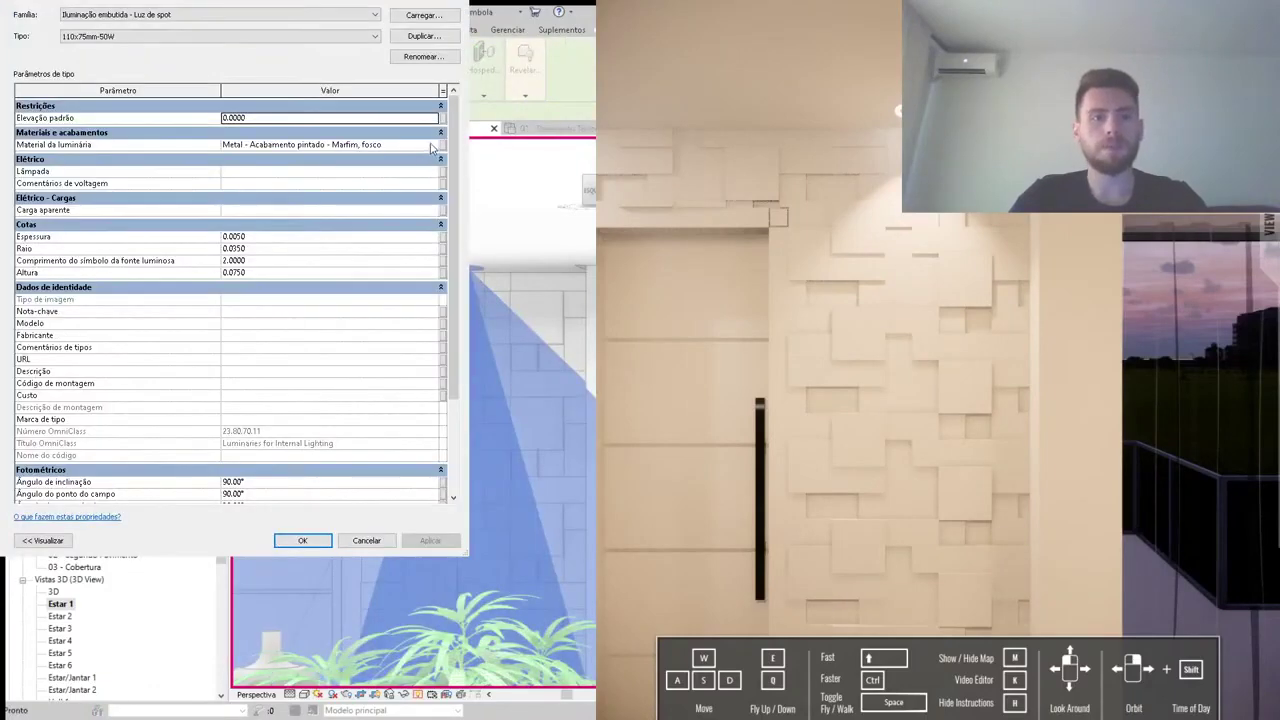
{"action": "key", "text": "Escape"}
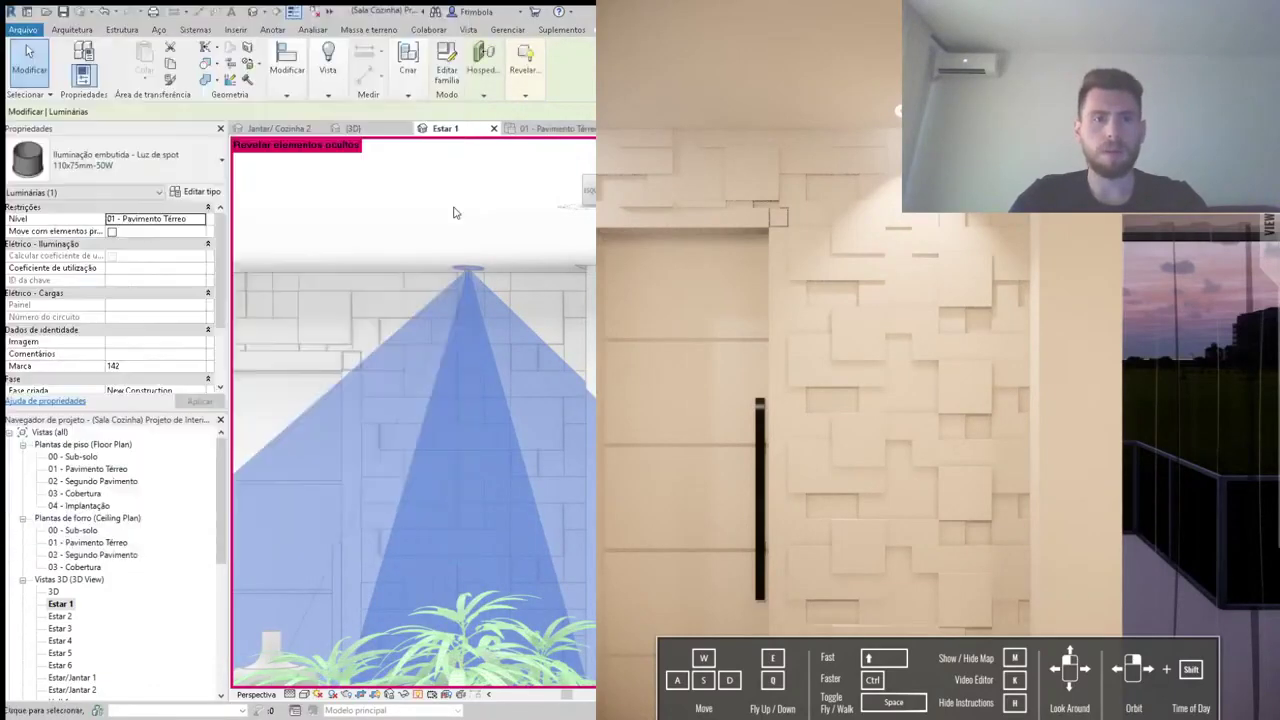
Step: Open the spotlight family and inspect its cylinder and ring extrusions, undoing a cylinder deletion
{"action": "left_click", "coordinate": [448, 80]}
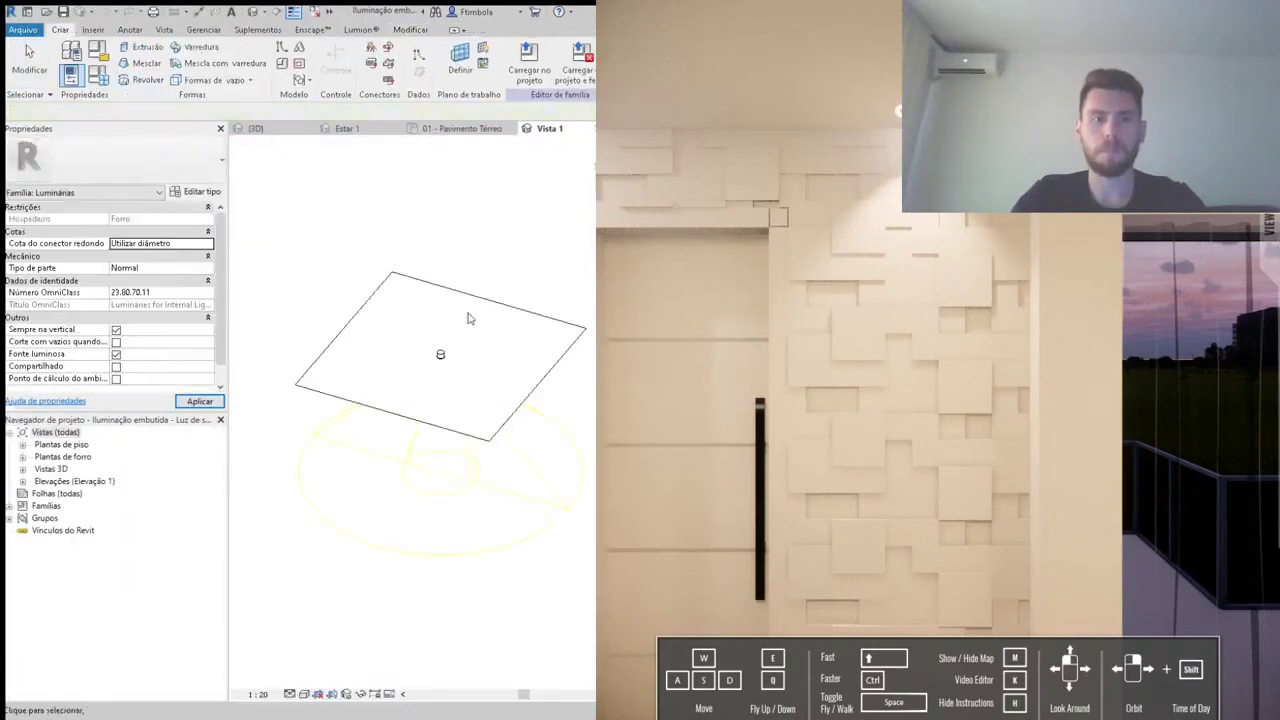
{"action": "mouse_move", "coordinate": [437, 354]}
{"action": "middle_mouse_down", "text": "shift"}
{"action": "mouse_move", "coordinate": [443, 363]}
{"action": "mouse_move", "coordinate": [422, 362]}
{"action": "middle_mouse_up", "text": "shift"}
{"action": "scroll", "coordinate": [432, 352], "scroll_direction": "up", "scroll_amount": 5}
{"action": "scroll", "coordinate": [432, 352], "scroll_direction": "down", "scroll_amount": 5}
{"action": "scroll", "coordinate": [430, 355], "scroll_direction": "up", "scroll_amount": 3}
{"action": "left_click", "coordinate": [422, 362]}
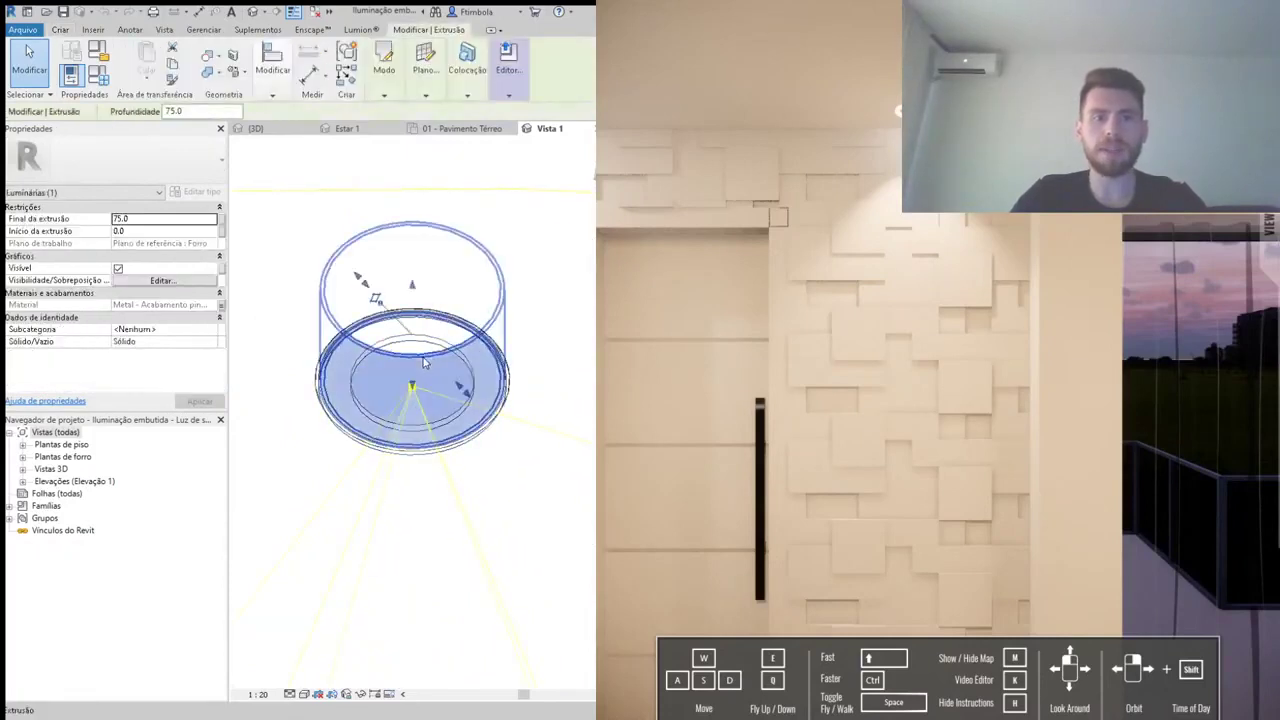
{"action": "key", "text": "Delete"}
{"action": "left_click", "coordinate": [397, 347]}
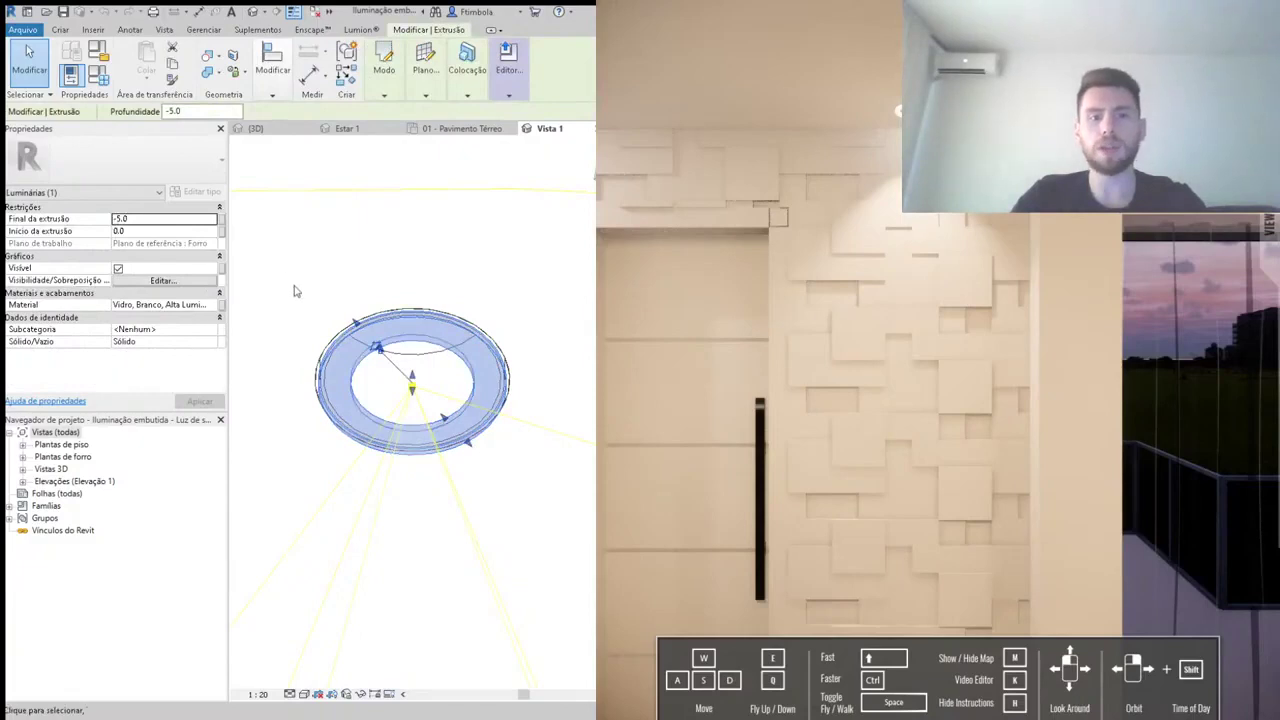
{"action": "key", "text": "ctrl+z"}
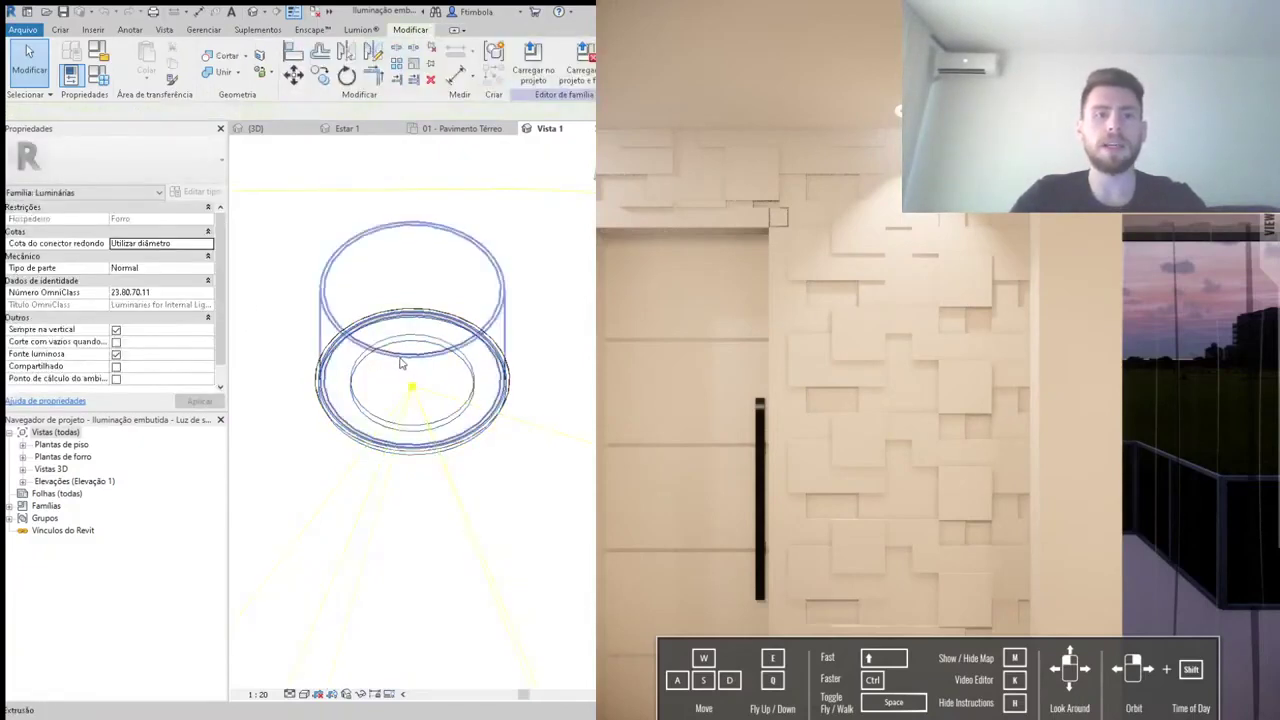
Step: Assign the Vidro, Branco, Alta Luminosidade material to the tall cylinder extrusion
{"action": "left_click", "coordinate": [343, 340]}
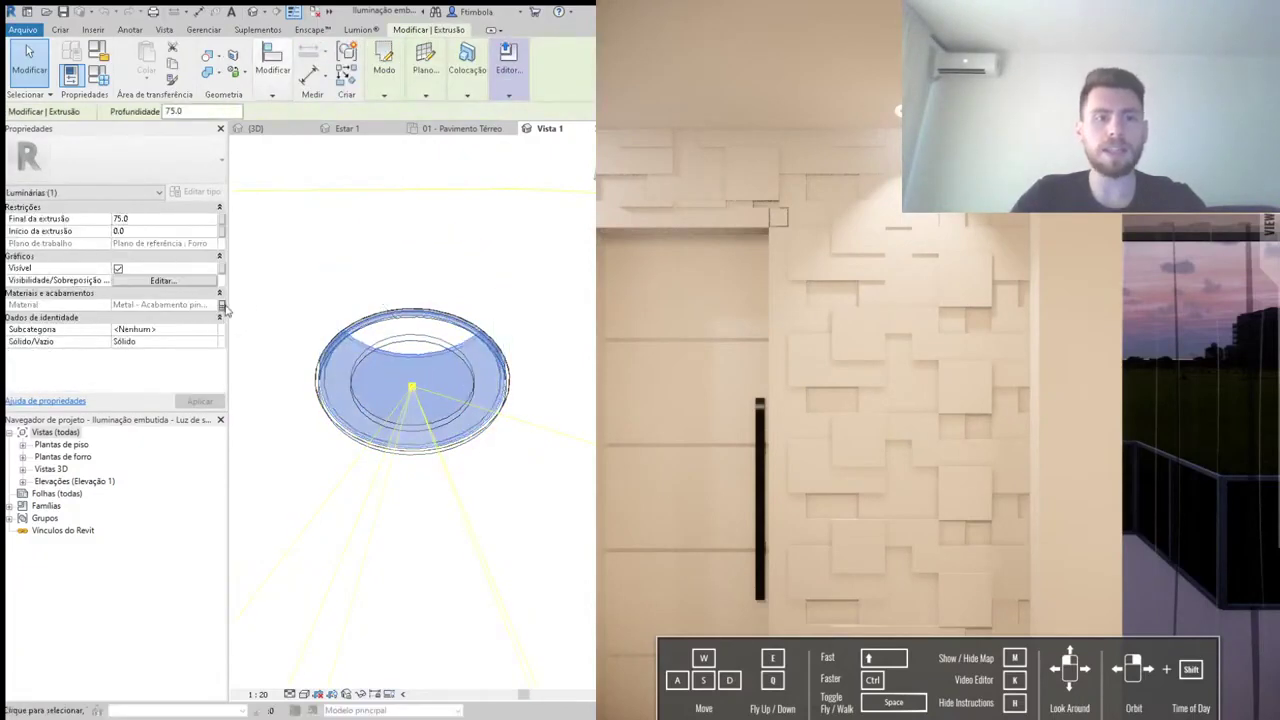
{"action": "left_click", "coordinate": [221, 304]}
{"action": "left_click", "coordinate": [138, 243]}
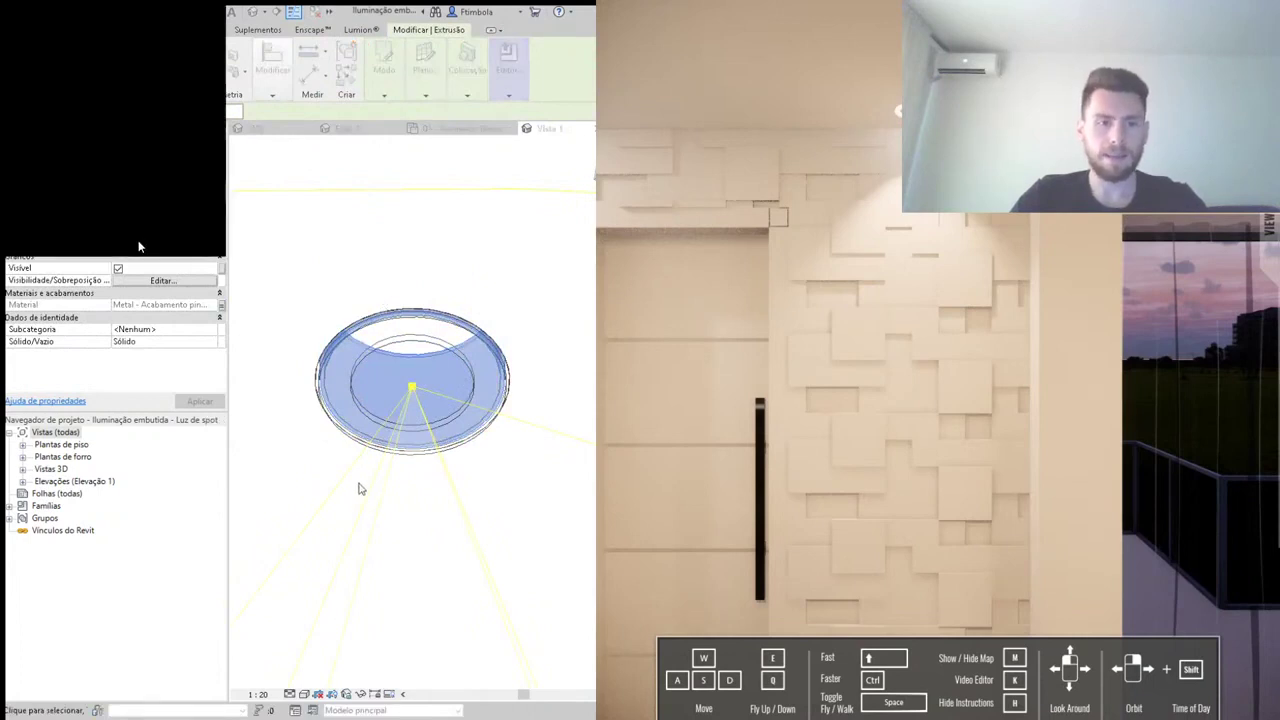
{"action": "left_click", "coordinate": [212, 304]}
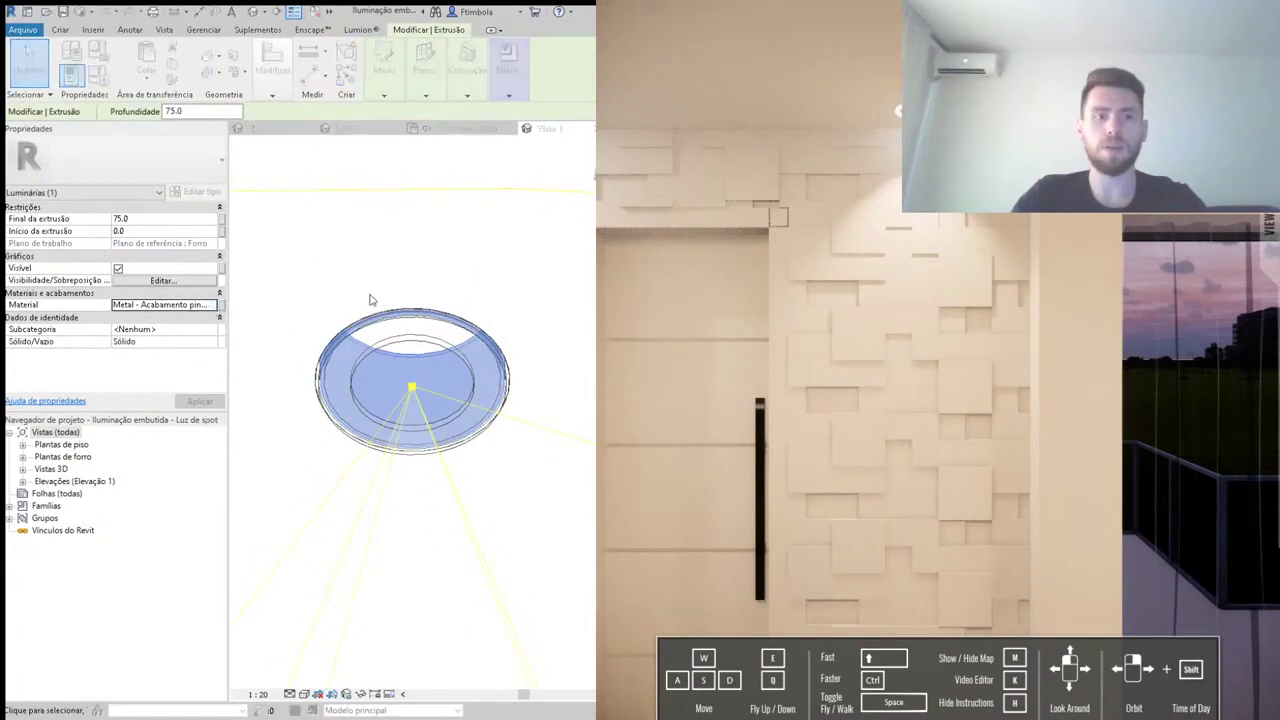
{"action": "scroll", "coordinate": [165, 303], "scroll_direction": "up", "scroll_amount": 3}
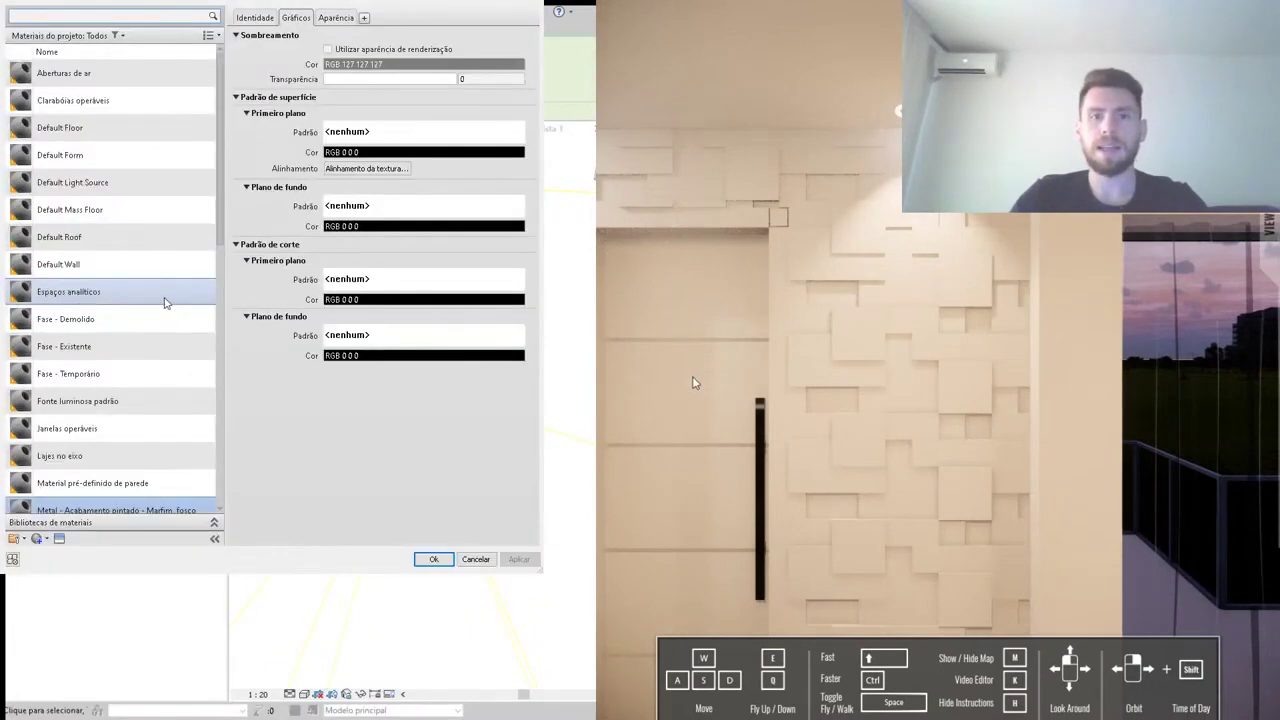
{"action": "scroll", "coordinate": [165, 303], "scroll_direction": "down", "scroll_amount": 5}
{"action": "left_click", "coordinate": [95, 472]}
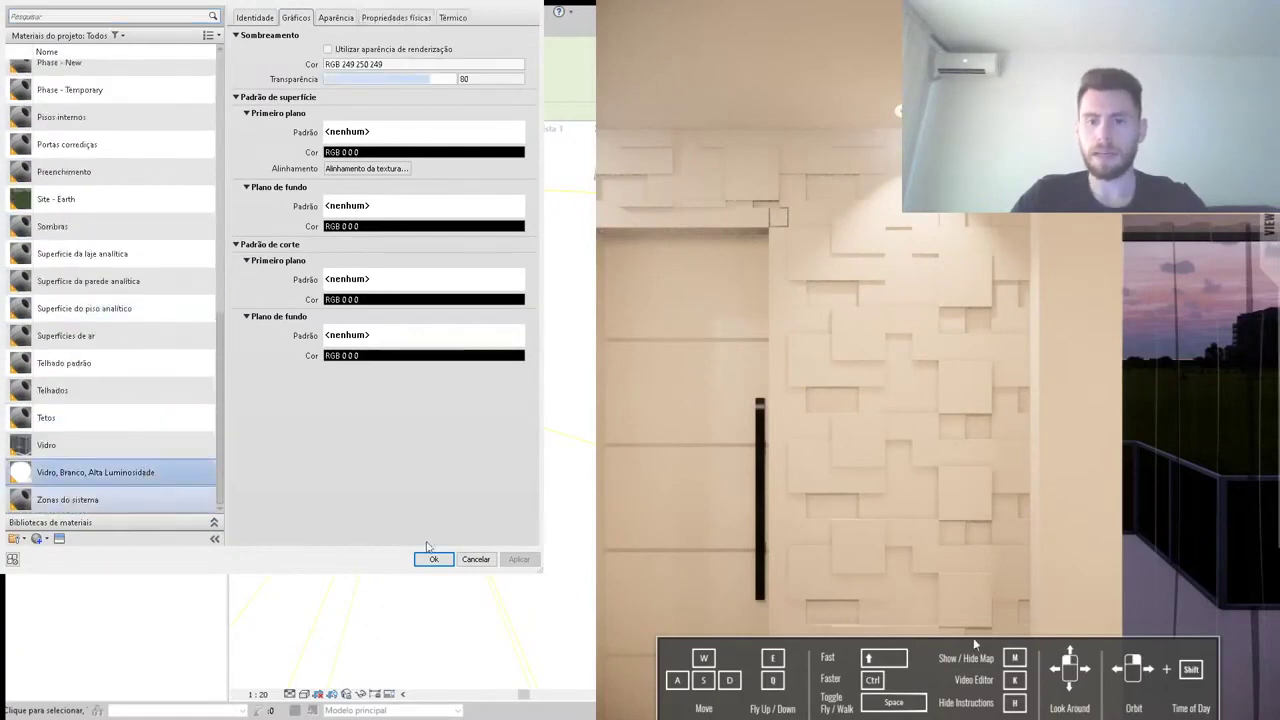
{"action": "left_click", "coordinate": [433, 558]}
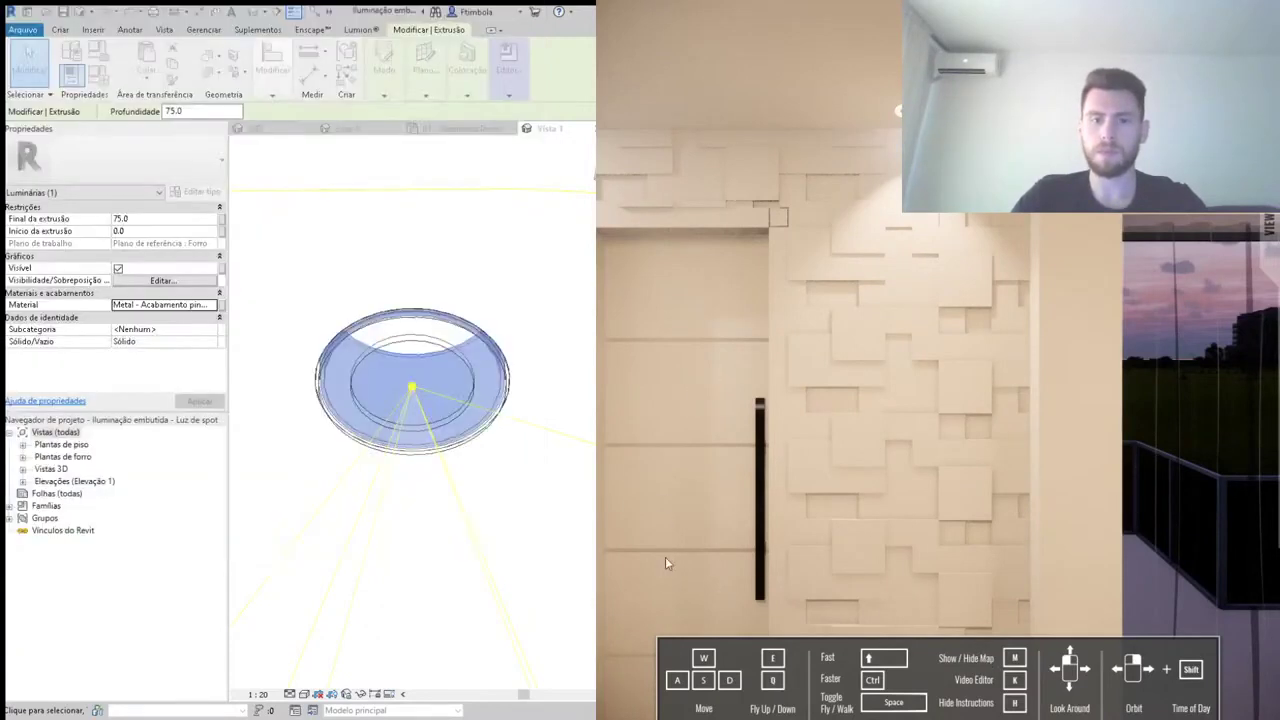
Step: Load the edited family into the project, replacing the existing version
{"action": "left_click", "coordinate": [575, 360]}
{"action": "left_click", "coordinate": [535, 62]}
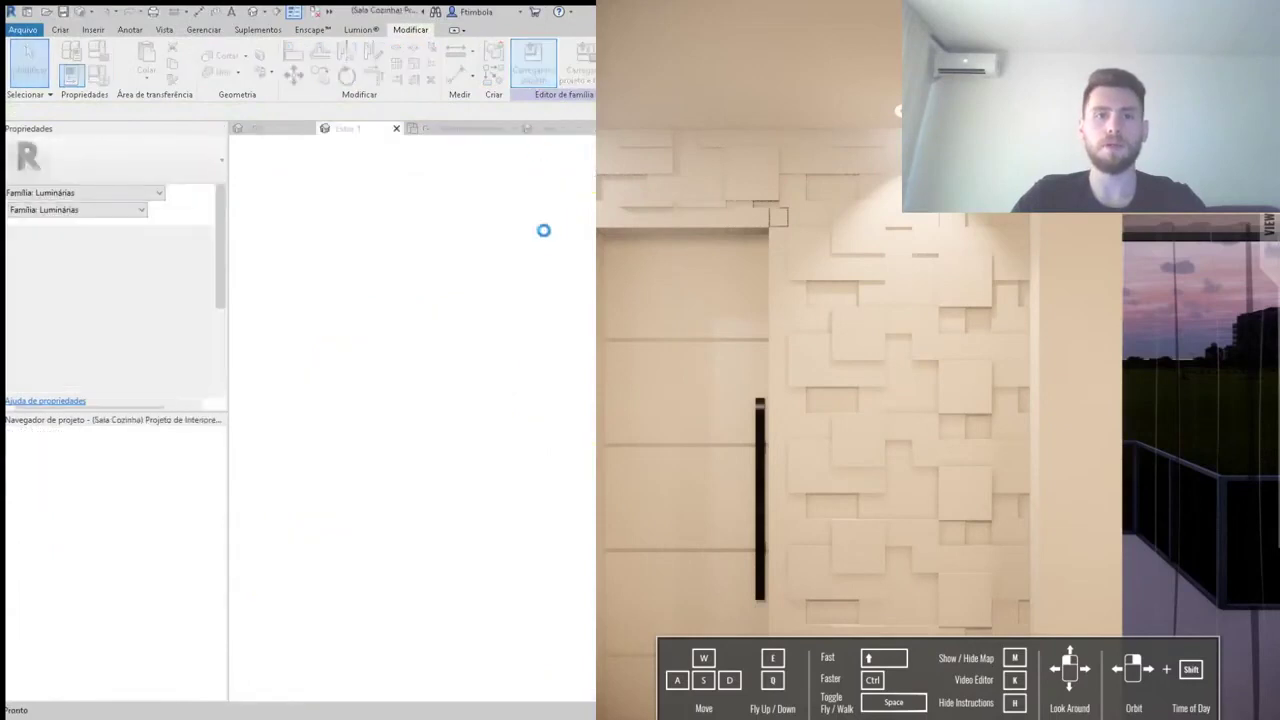
{"action": "left_click", "coordinate": [91, 109]}
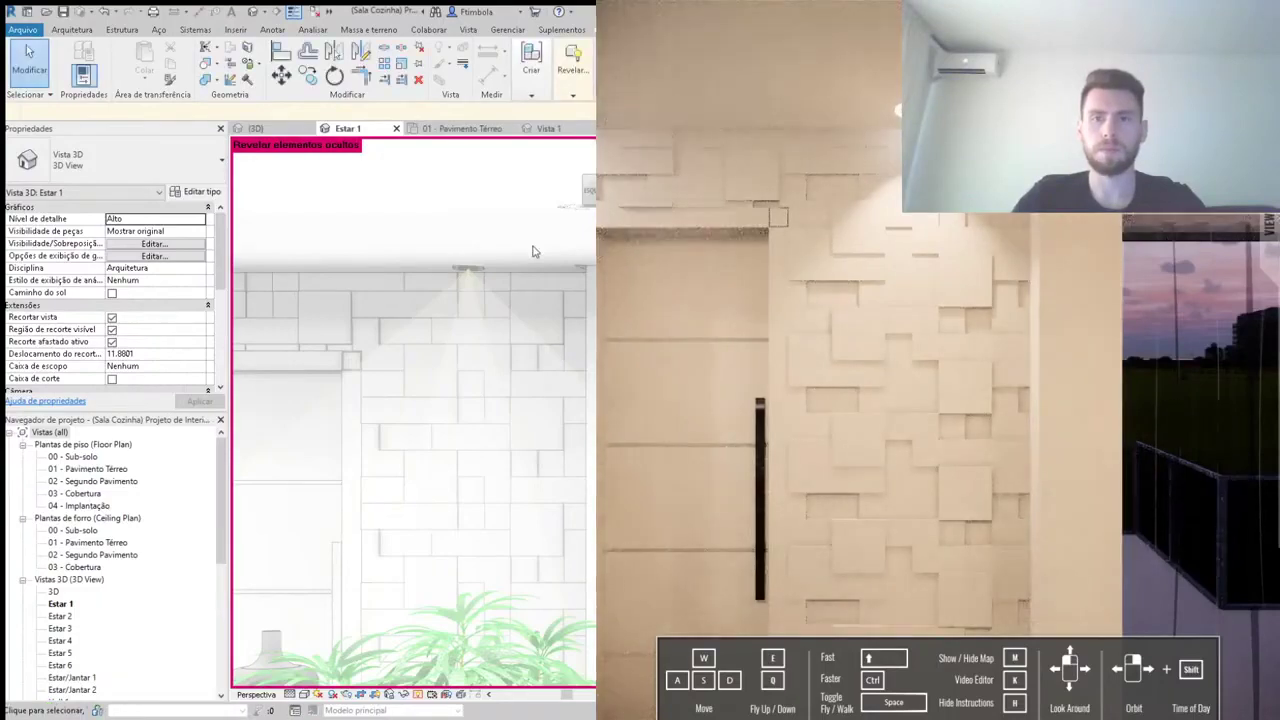
Step: Inspect the glass ring extrusion in the spotlight family, then load the family into the project
{"action": "left_click", "coordinate": [471, 268]}
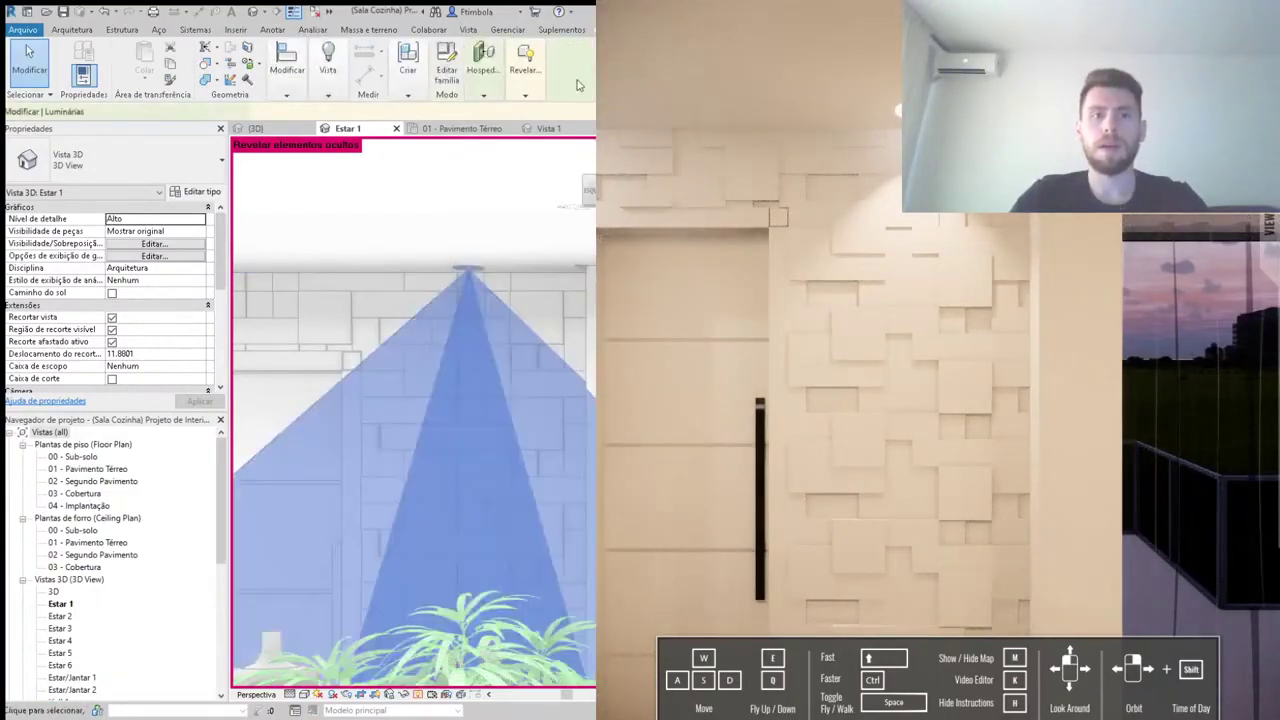
{"action": "left_click", "coordinate": [447, 75]}
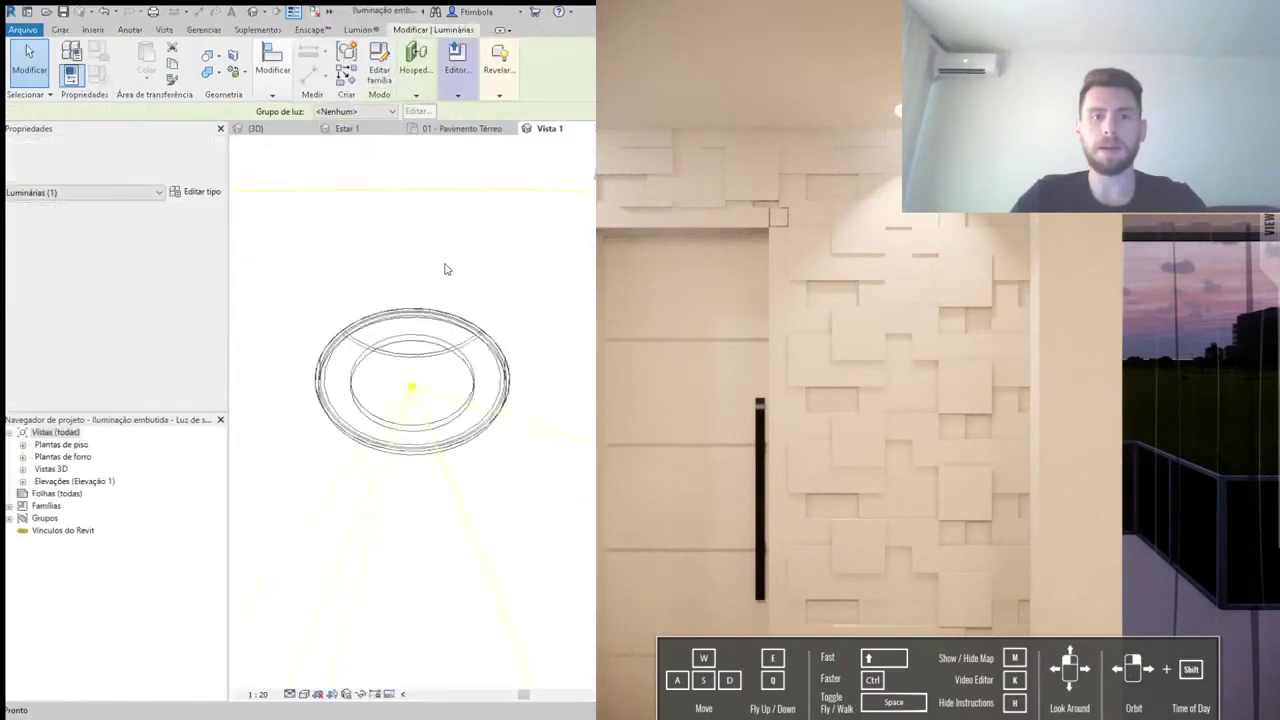
{"action": "left_click", "coordinate": [314, 325]}
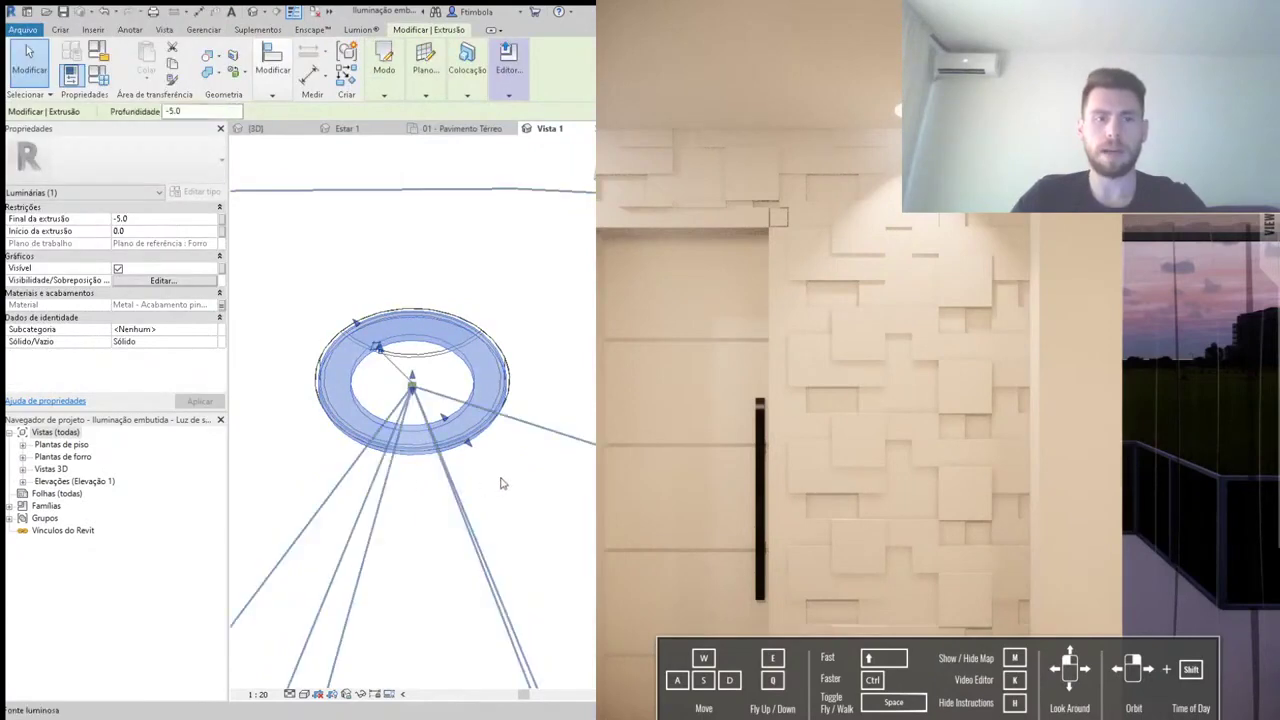
{"action": "scroll", "coordinate": [413, 343], "scroll_direction": "up", "scroll_amount": 1}
{"action": "scroll", "coordinate": [413, 343], "scroll_direction": "up", "scroll_amount": 2}
{"action": "scroll", "coordinate": [415, 342], "scroll_direction": "up", "scroll_amount": 2}
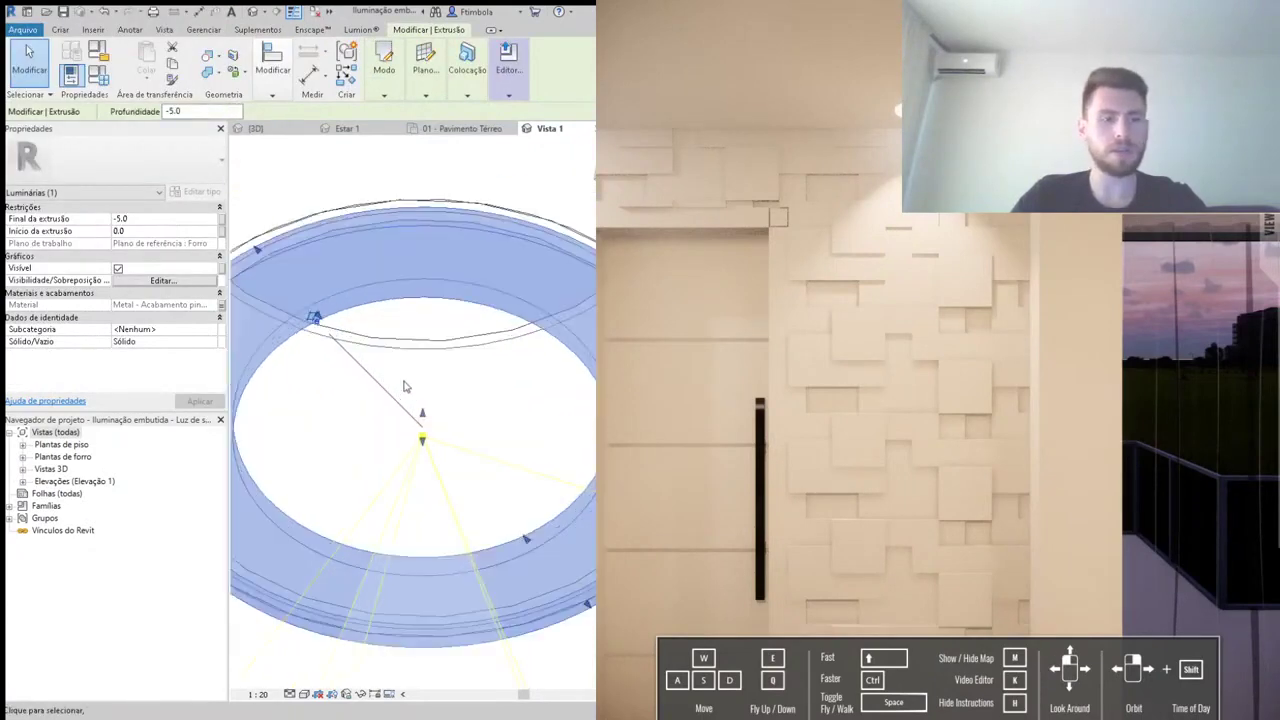
{"action": "scroll", "coordinate": [423, 339], "scroll_direction": "up", "scroll_amount": 2}
{"action": "scroll", "coordinate": [423, 339], "scroll_direction": "down", "scroll_amount": 1}
{"action": "scroll", "coordinate": [495, 284], "scroll_direction": "down", "scroll_amount": 2}
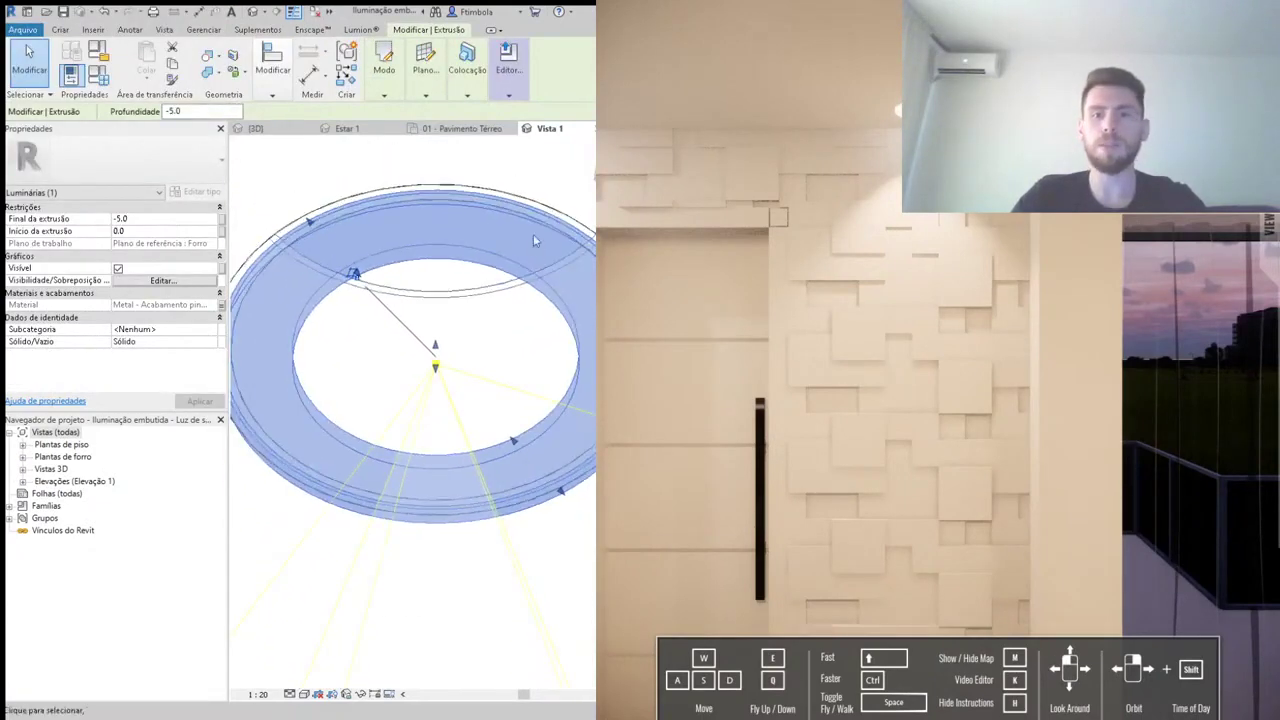
{"action": "key", "text": "Escape"}
{"action": "left_click", "coordinate": [533, 62]}
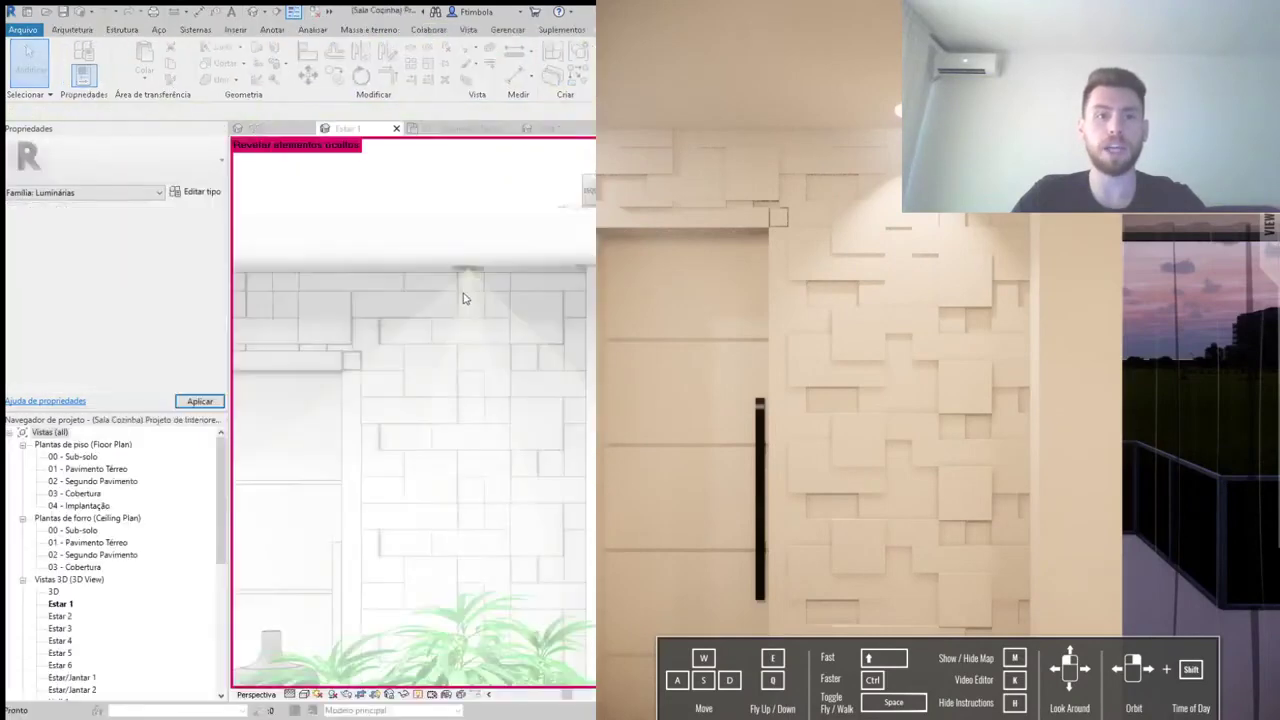
{"action": "left_click", "coordinate": [54, 111]}
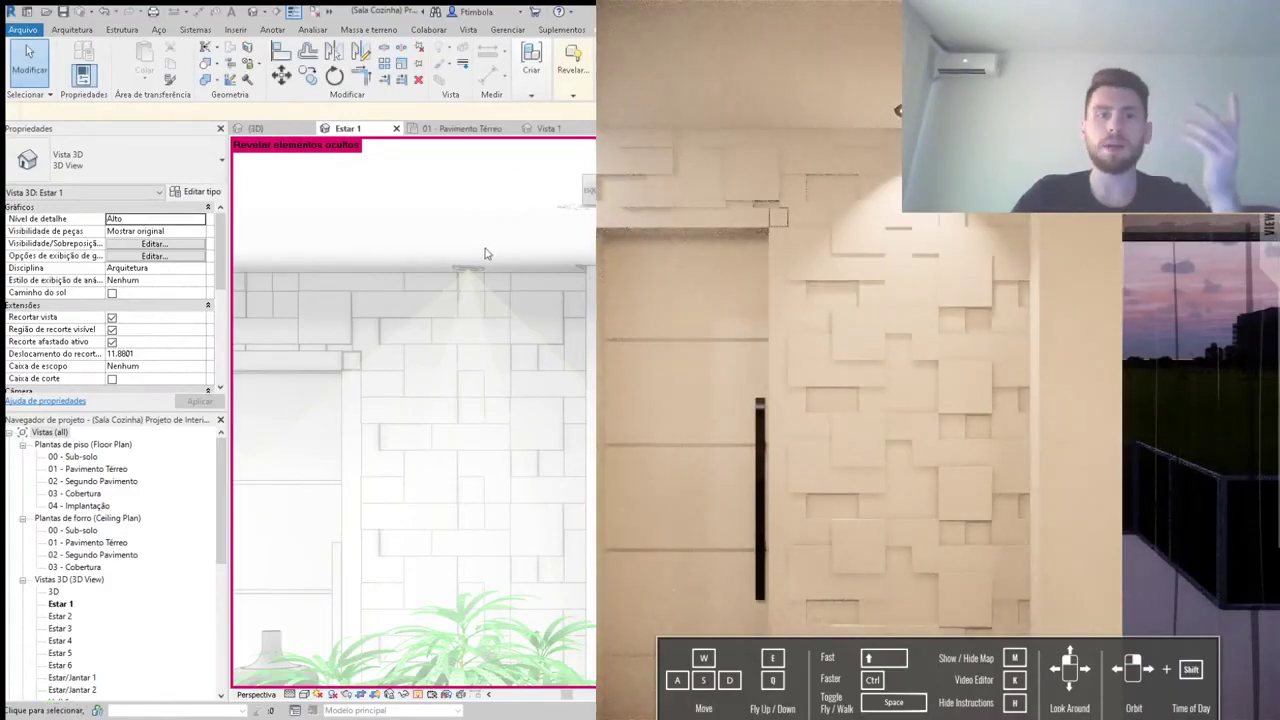
{"action": "left_click", "coordinate": [472, 276]}
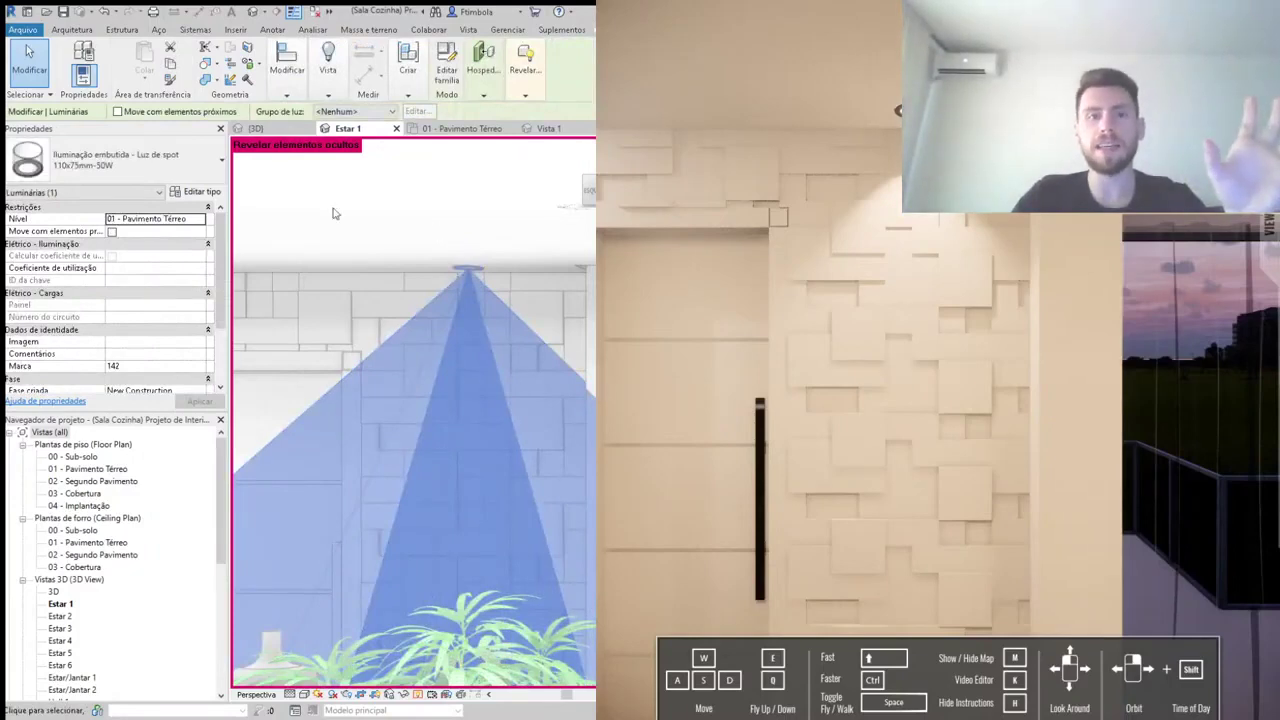
{"action": "left_click", "coordinate": [201, 192]}
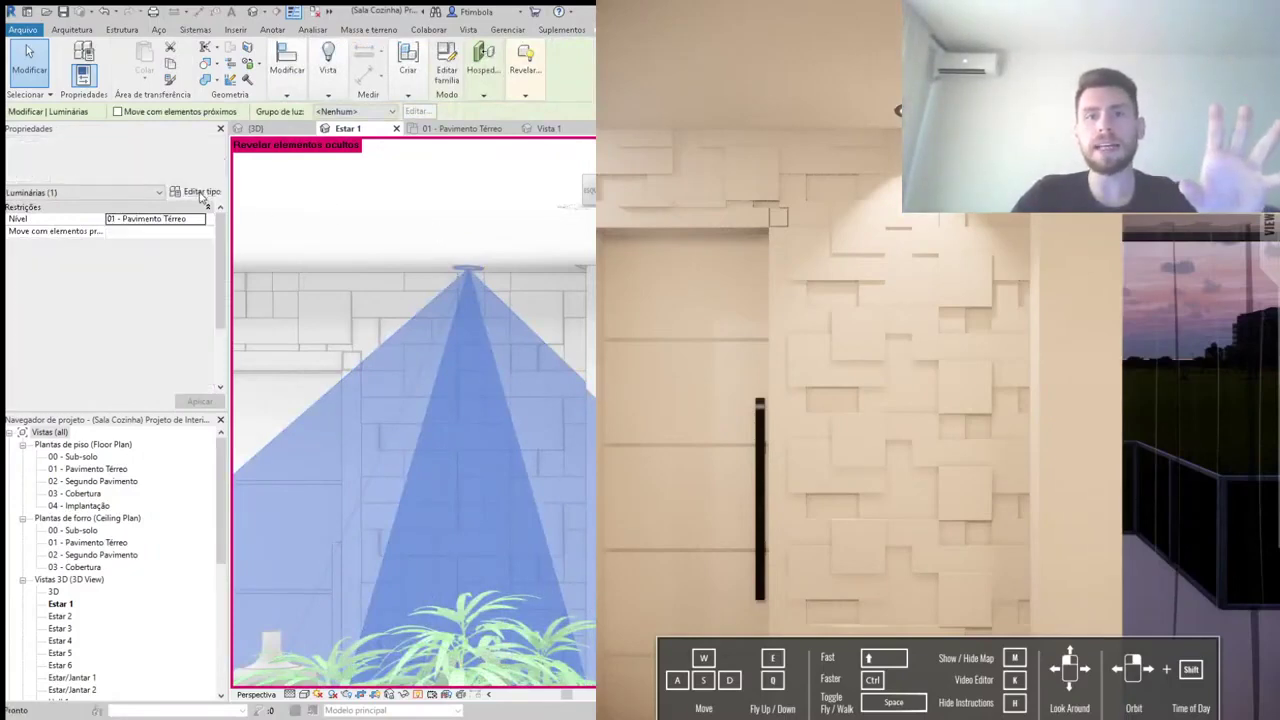
{"action": "left_click", "coordinate": [201, 192]}
{"action": "left_click", "coordinate": [435, 145]}
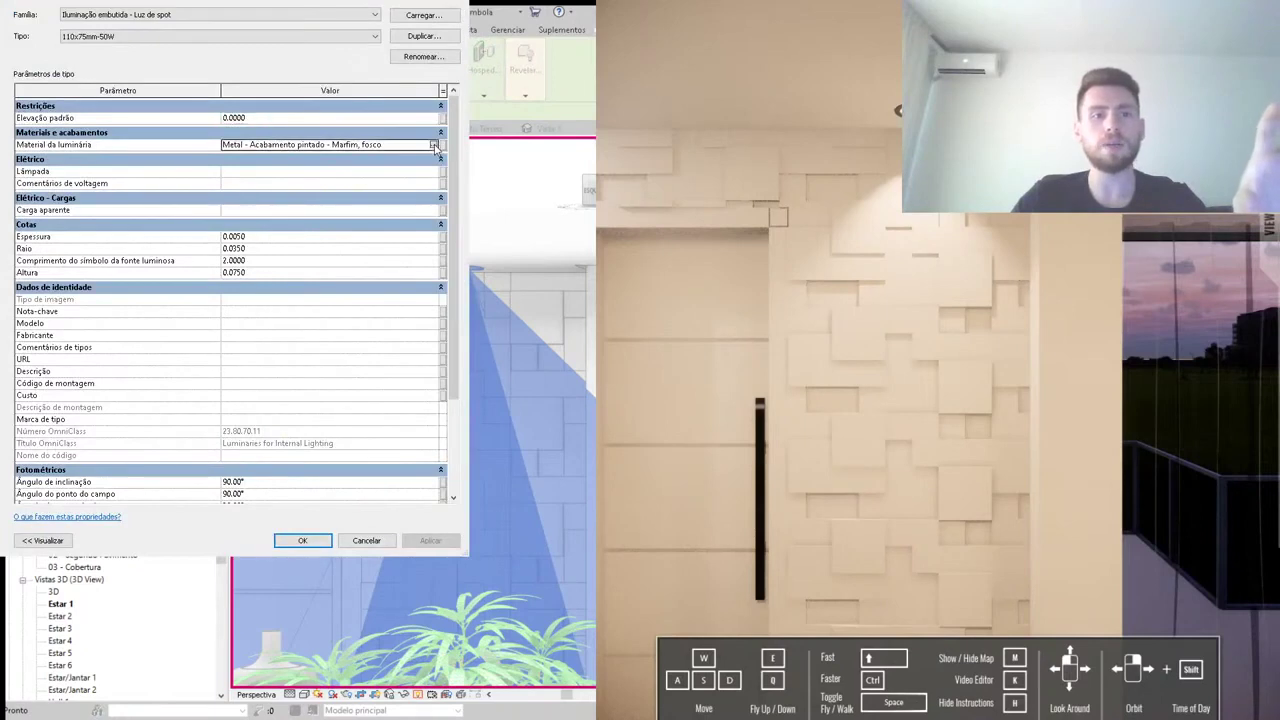
{"action": "left_click", "coordinate": [433, 145]}
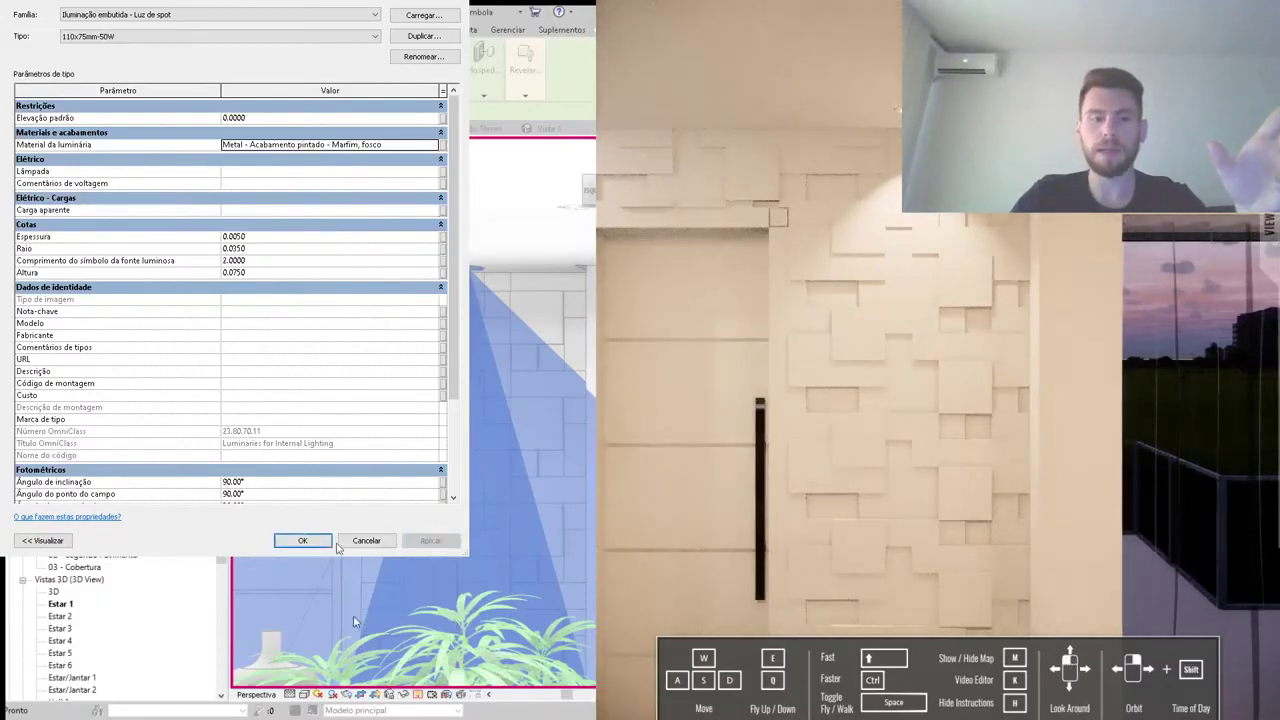
{"action": "left_click", "coordinate": [329, 543]}
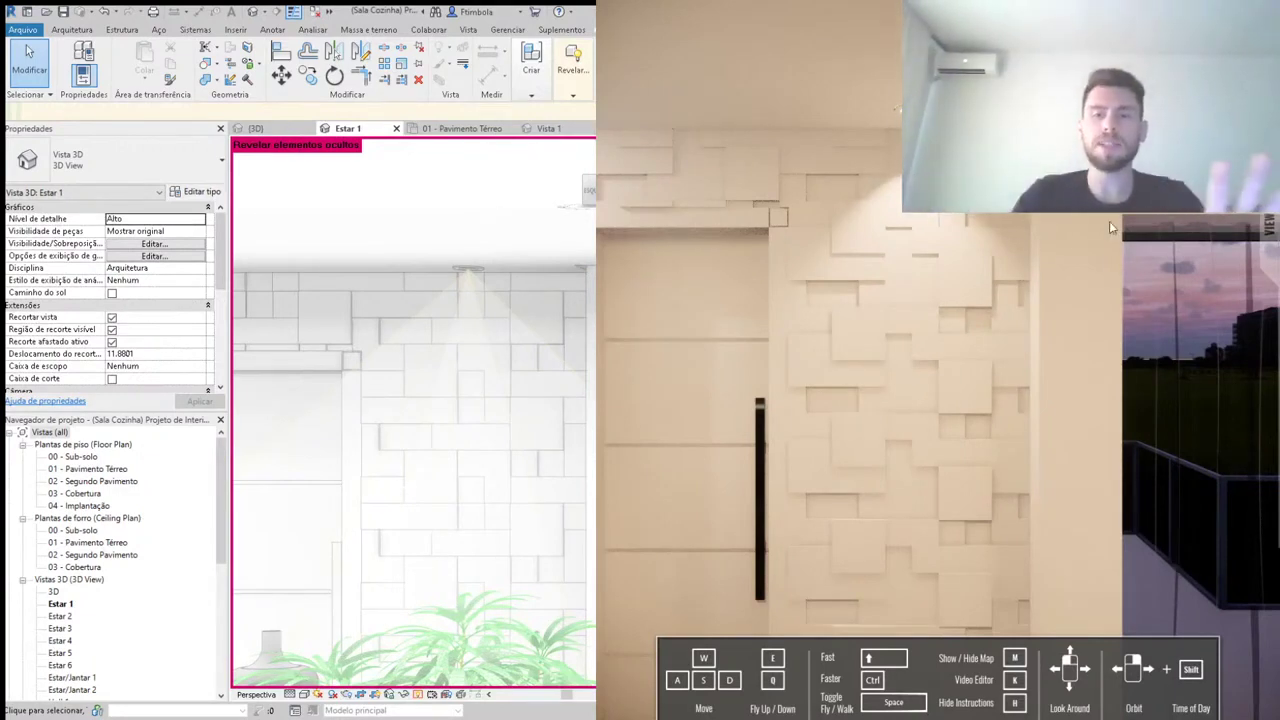
Step: Move the Enscape camera to the saved Estar 1 living-room view facing the TV
{"action": "left_click", "coordinate": [1218, 232]}
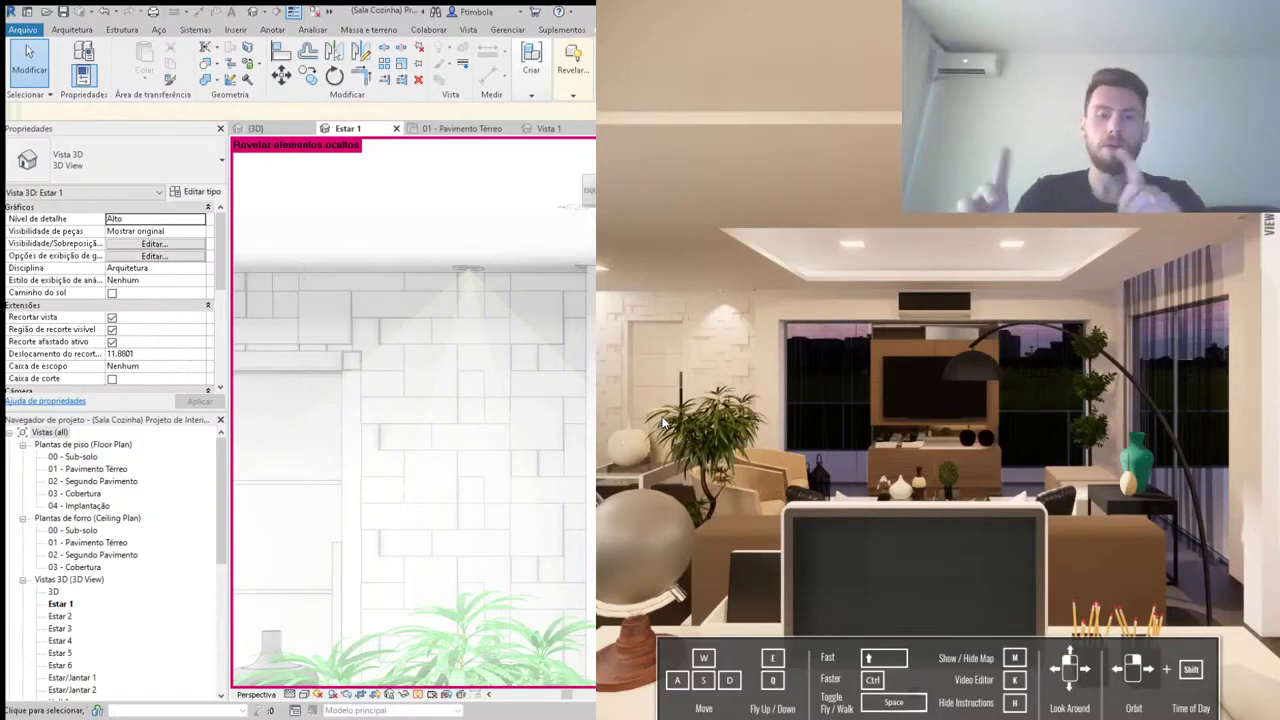
{"action": "left_click", "coordinate": [419, 697]}
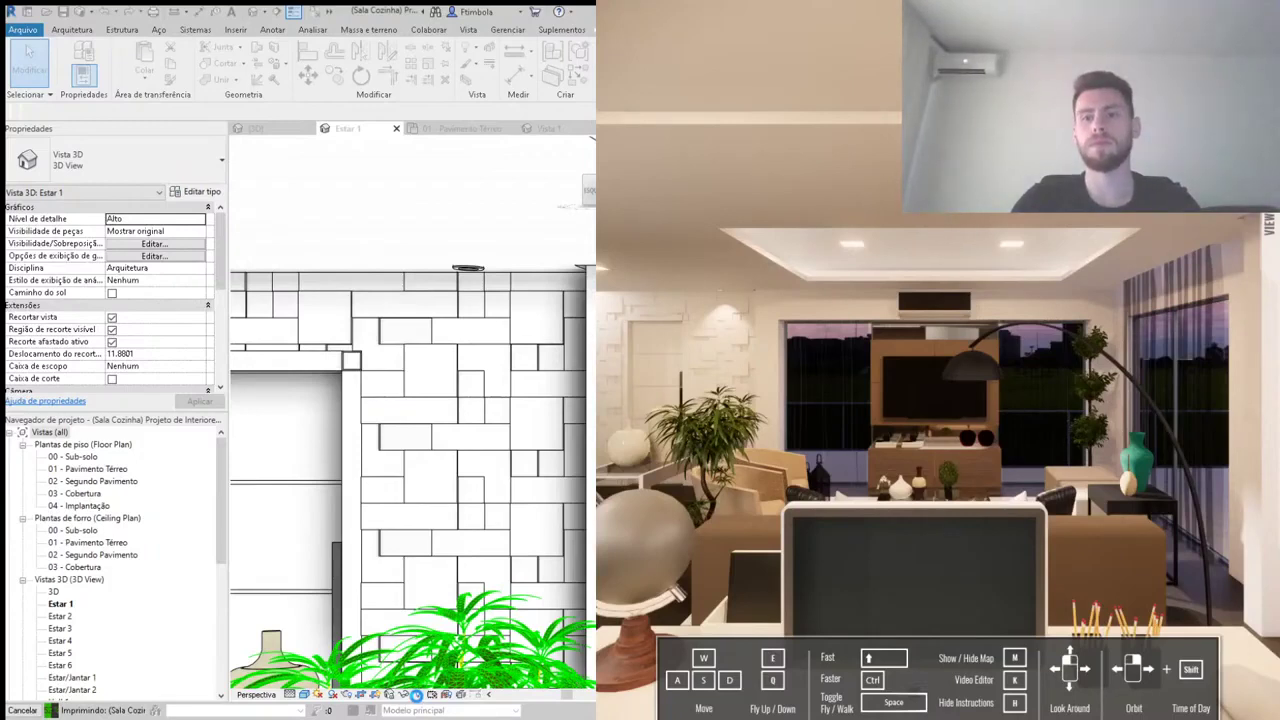
{"action": "left_click", "coordinate": [416, 694]}
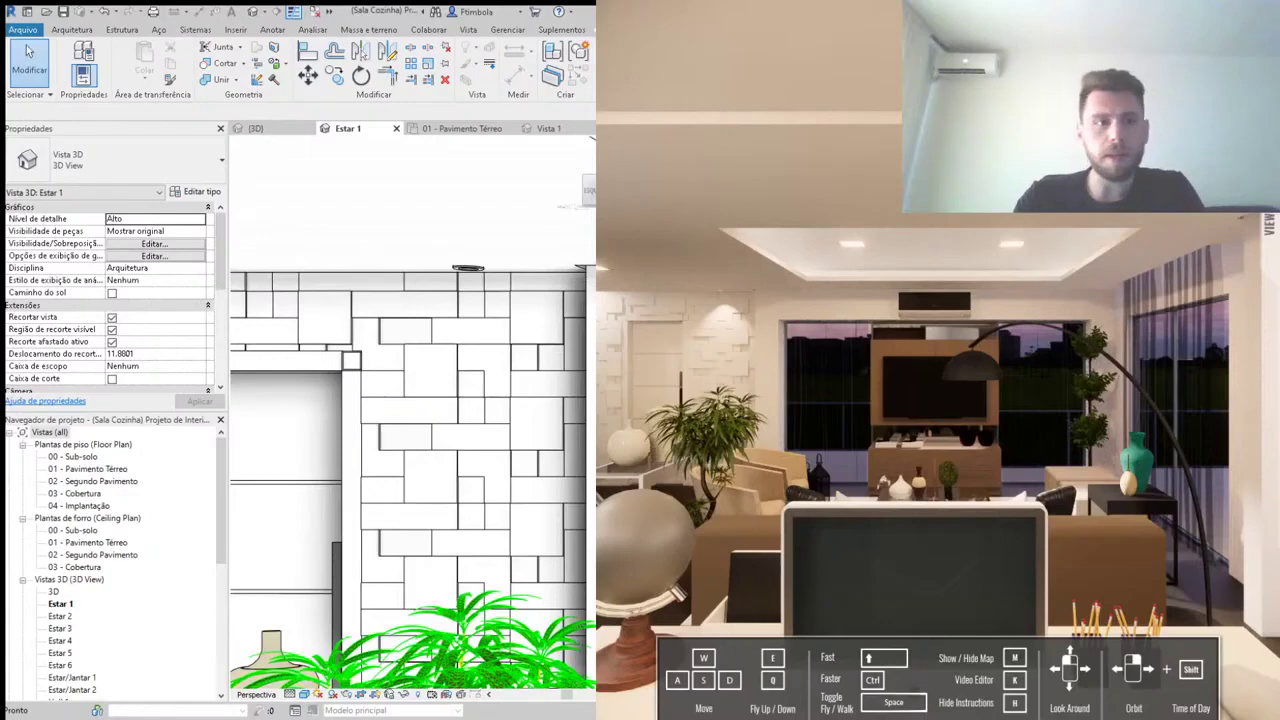
Step: Turn on Reveal Hidden Elements in Estar 1 and pick the hidden indirect light strip in the ceiling
{"action": "mouse_move", "coordinate": [490, 250]}
{"action": "middle_mouse_down"}
{"action": "mouse_move", "coordinate": [390, 230]}
{"action": "mouse_move", "coordinate": [404, 255]}
{"action": "mouse_move", "coordinate": [321, 223]}
{"action": "middle_mouse_up"}
{"action": "left_click", "coordinate": [404, 255]}
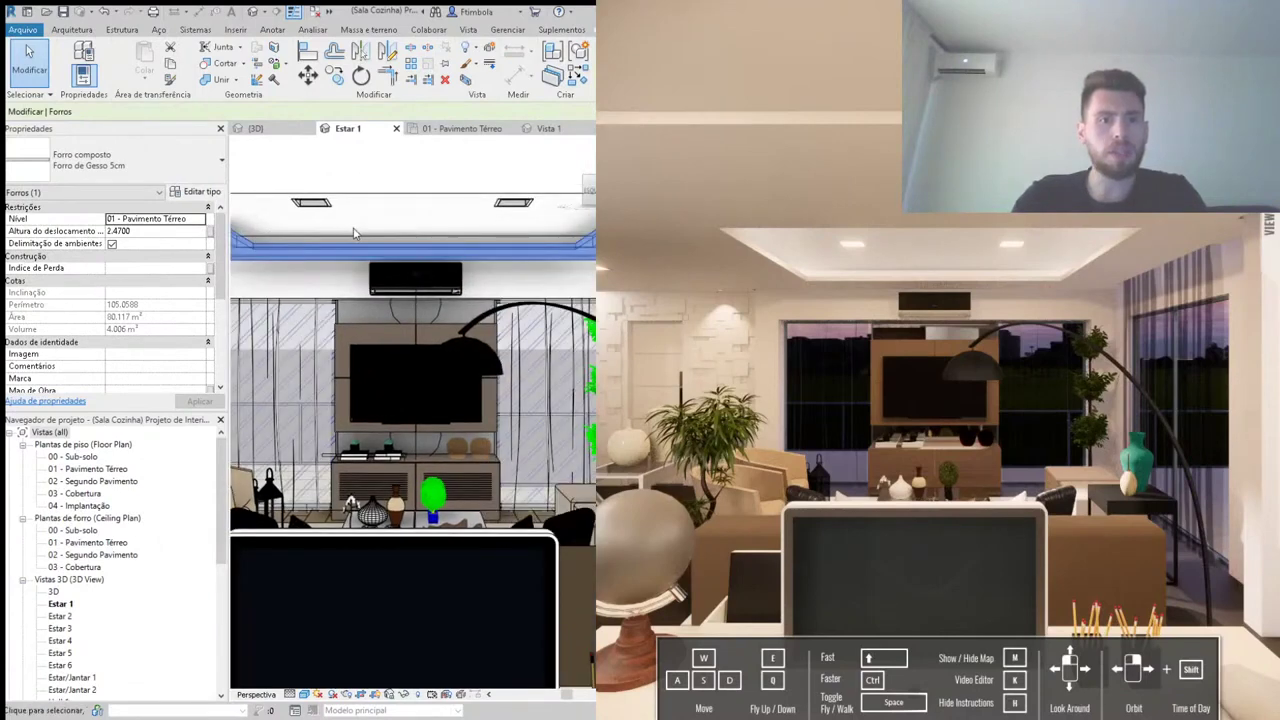
{"action": "scroll", "coordinate": [353, 233], "scroll_direction": "down", "scroll_amount": 2}
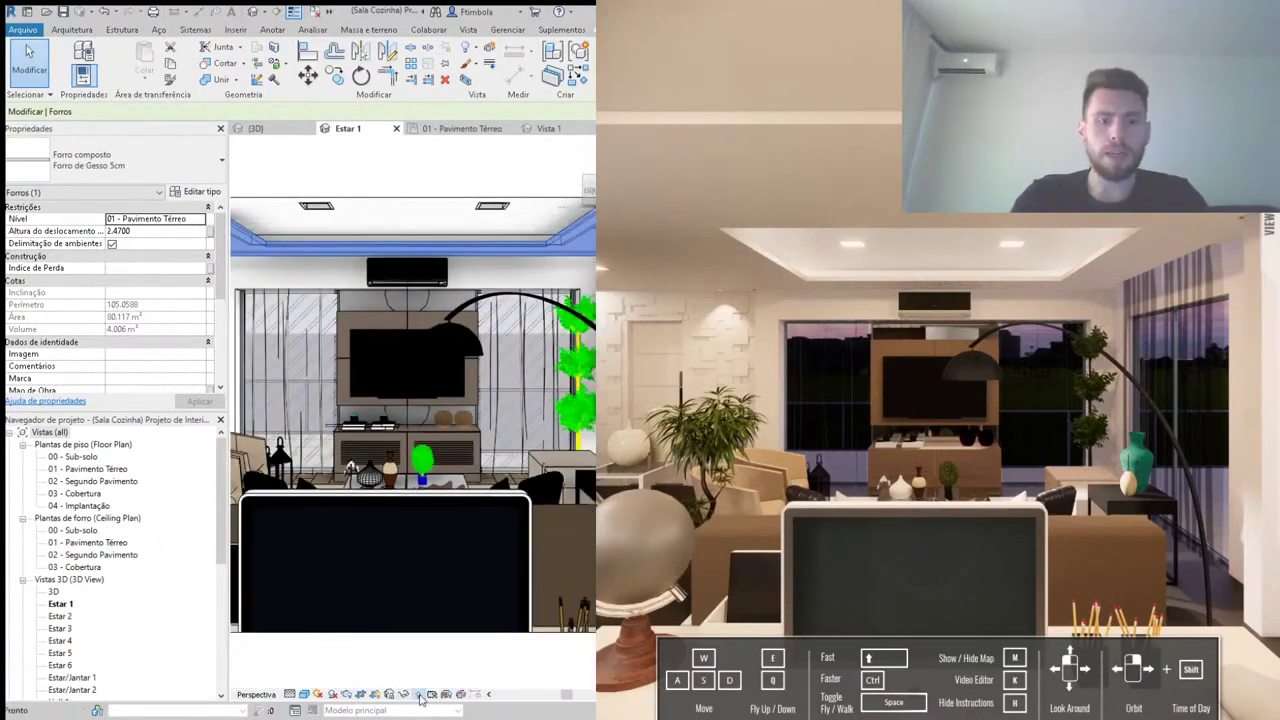
{"action": "left_click", "coordinate": [421, 696]}
{"action": "left_click", "coordinate": [232, 172]}
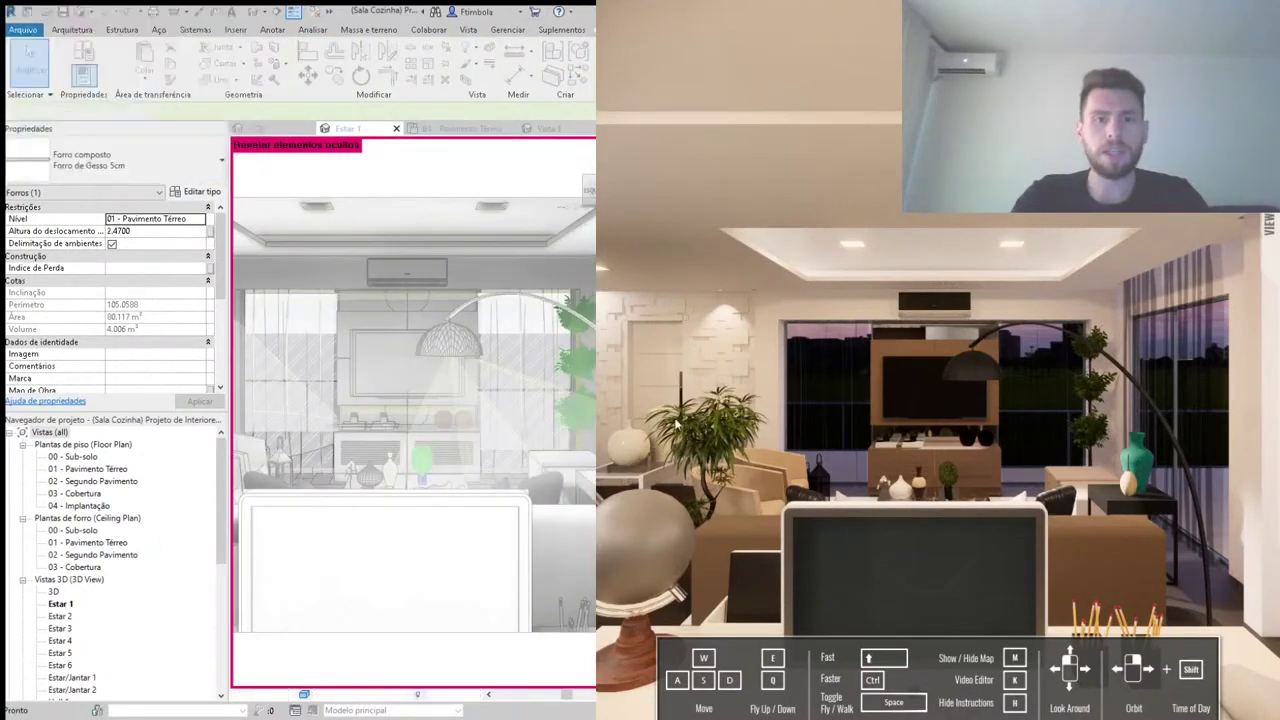
{"action": "left_click", "coordinate": [551, 248]}
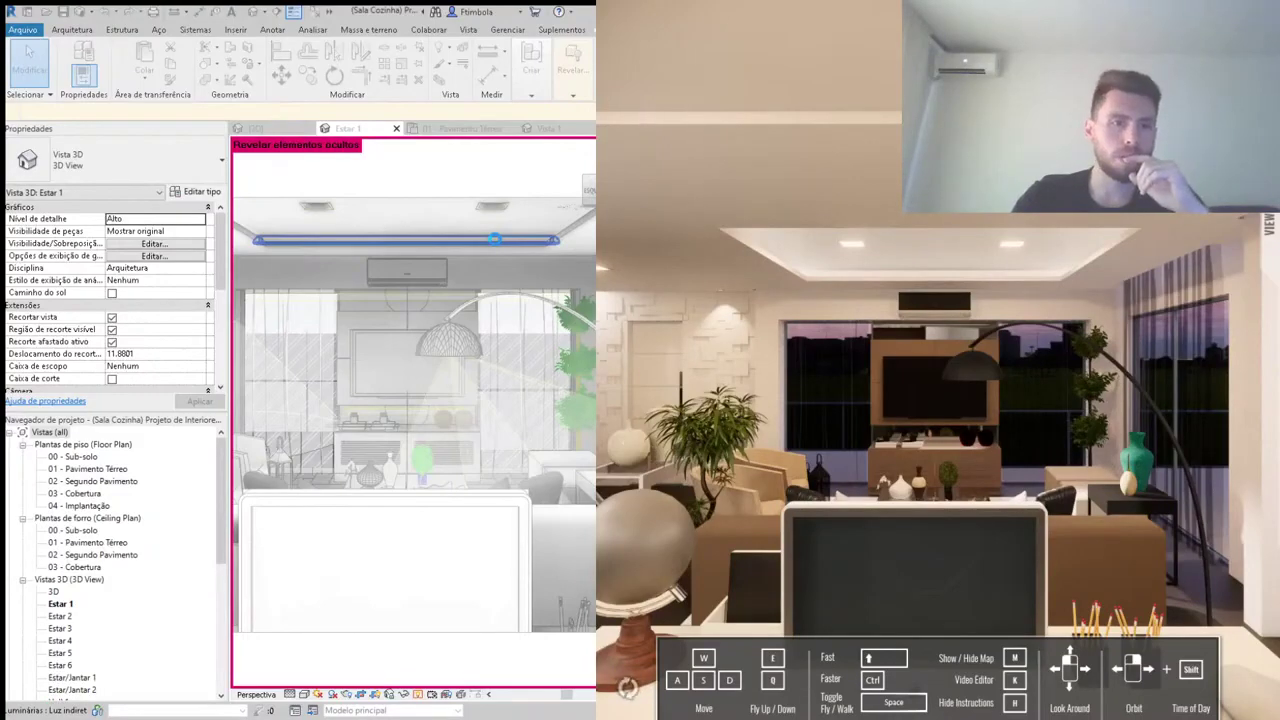
Step: Select the Luz indireta - Listra 1200mm - 120V 2 strip above the TV wall and open its type properties
{"action": "scroll", "coordinate": [492, 243], "scroll_direction": "up", "scroll_amount": 1}
{"action": "scroll", "coordinate": [414, 230], "scroll_direction": "up", "scroll_amount": 2}
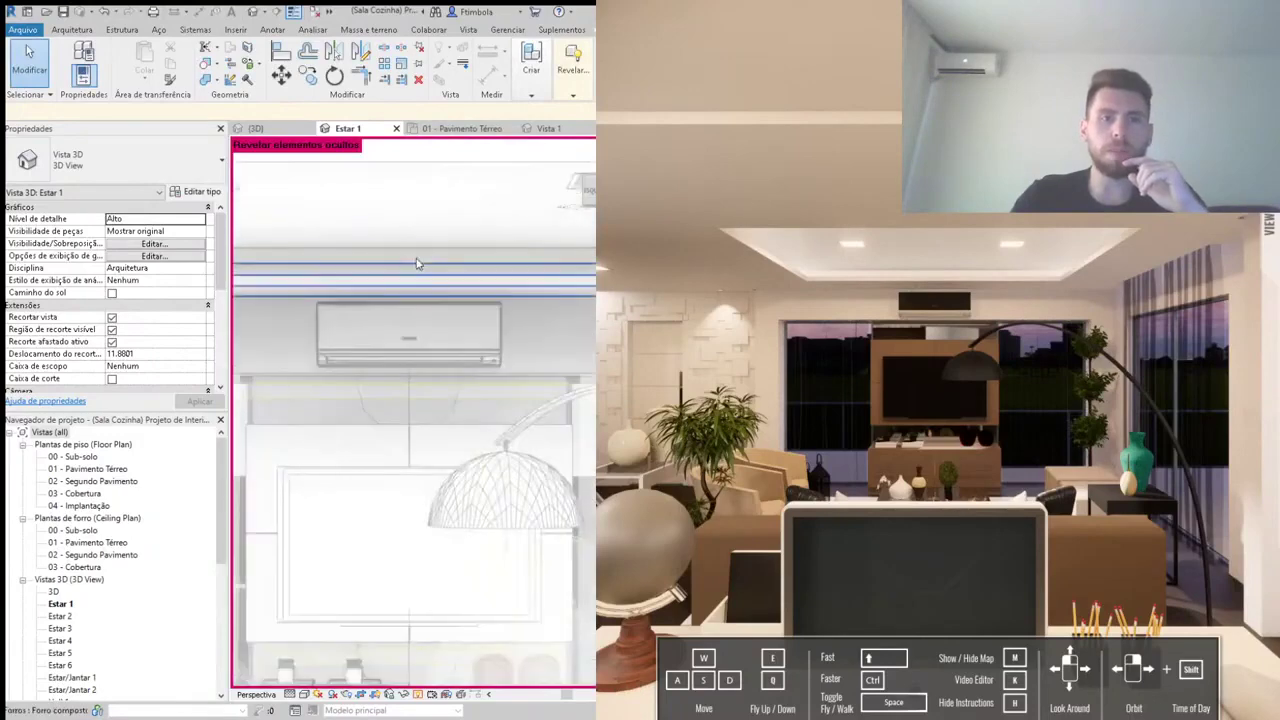
{"action": "left_click", "coordinate": [416, 252]}
{"action": "scroll", "coordinate": [404, 224], "scroll_direction": "down", "scroll_amount": 1}
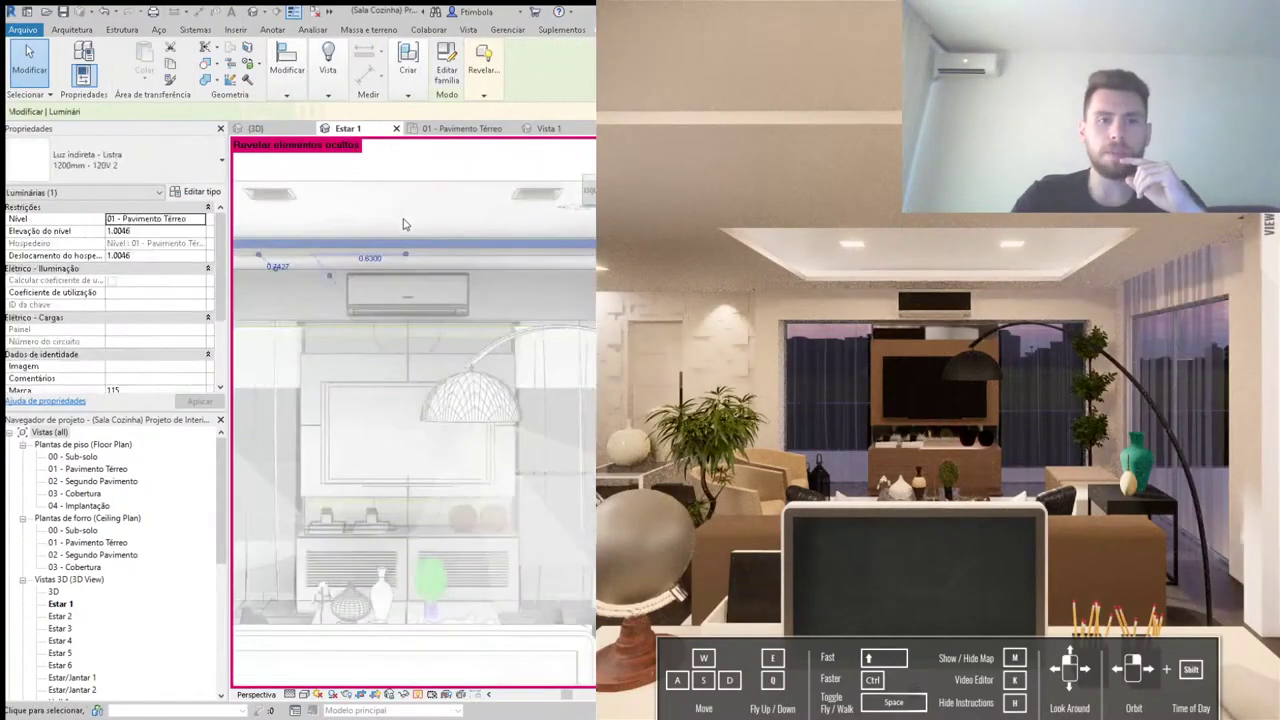
{"action": "scroll", "coordinate": [404, 224], "scroll_direction": "down", "scroll_amount": 1}
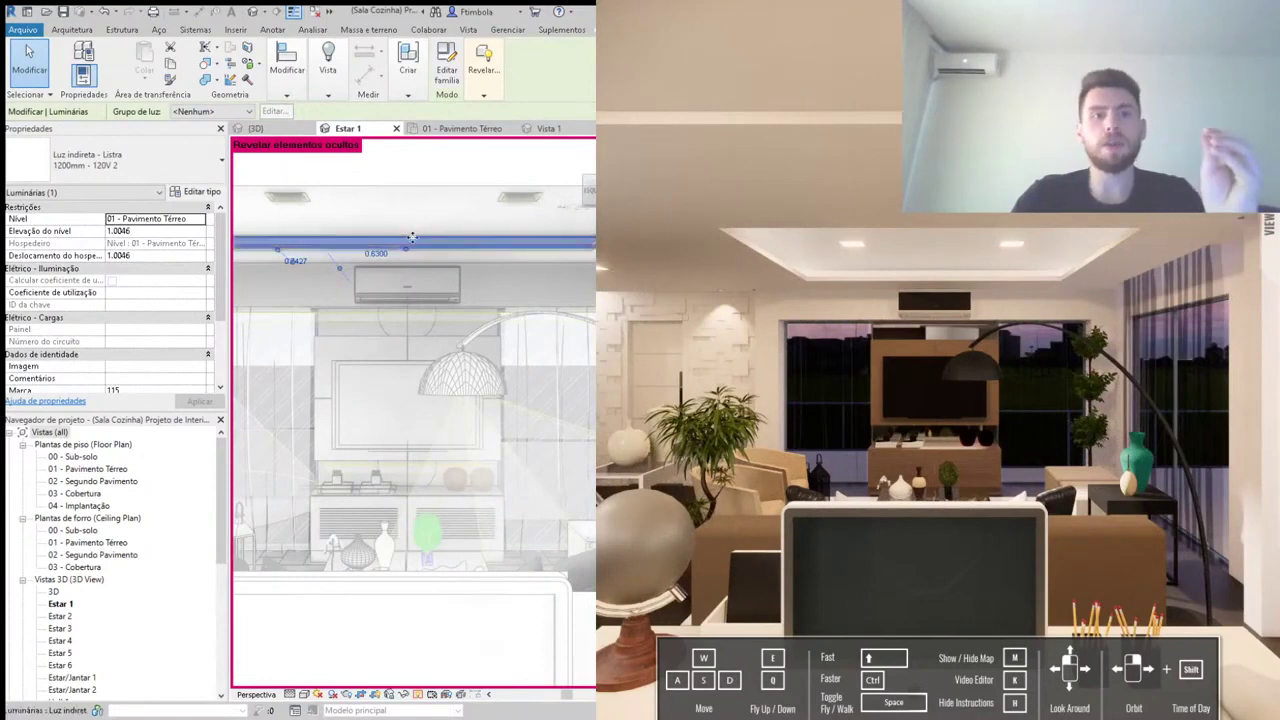
{"action": "scroll", "coordinate": [412, 222], "scroll_direction": "up", "scroll_amount": 1}
{"action": "scroll", "coordinate": [414, 222], "scroll_direction": "up", "scroll_amount": 2}
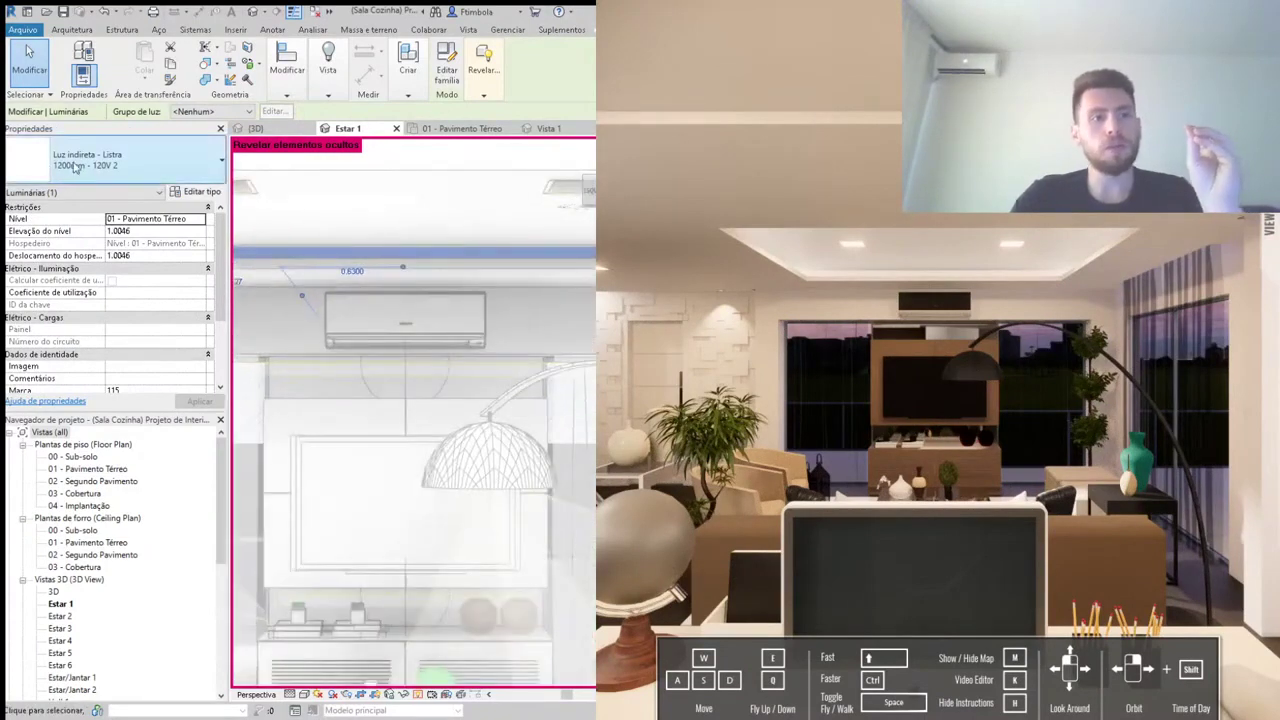
{"action": "scroll", "coordinate": [297, 214], "scroll_direction": "down", "scroll_amount": 1}
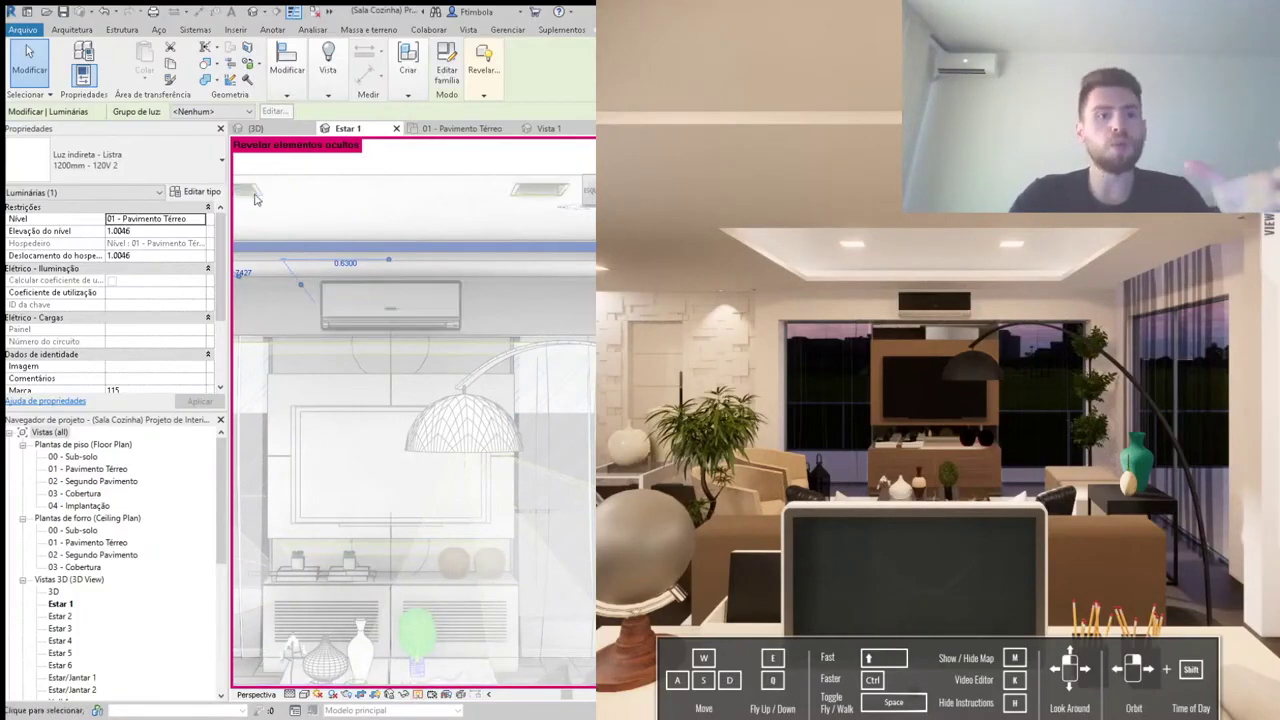
{"action": "left_click", "coordinate": [200, 191]}
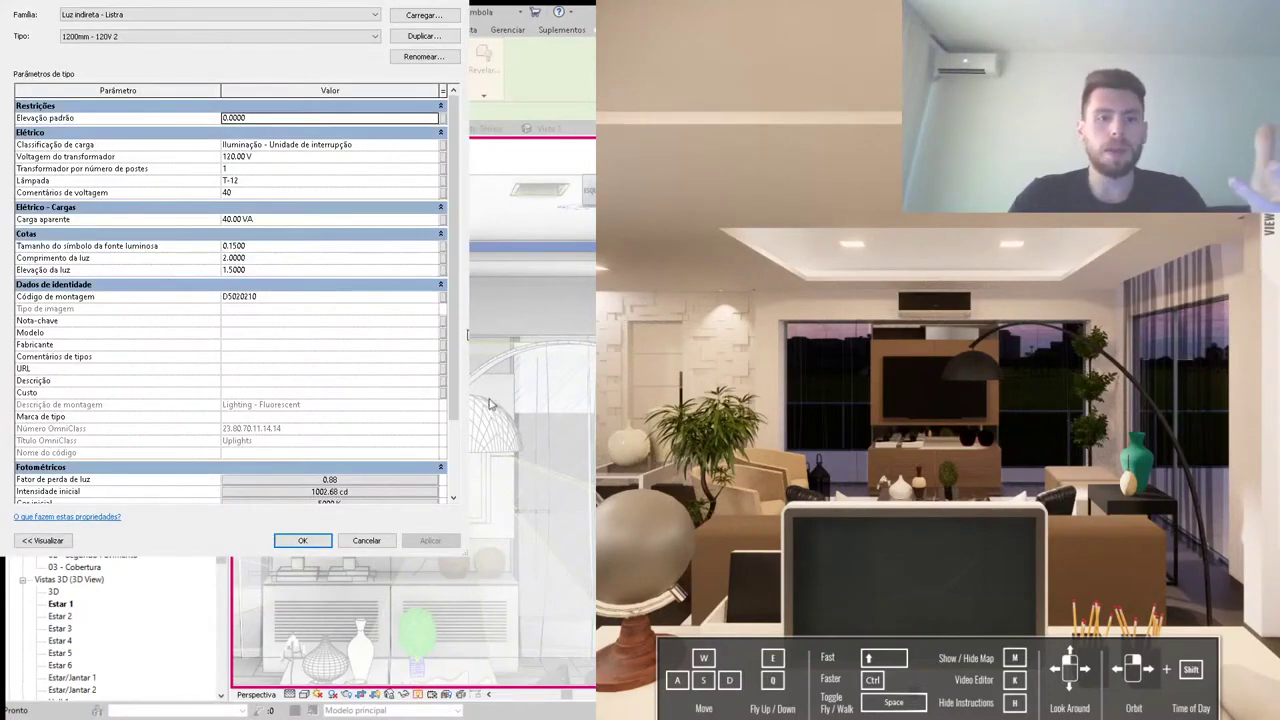
Step: Scroll the light strip's type properties down to the Fotométricos values
{"action": "left_click_drag", "start_coordinate": [453, 360], "coordinate": [450, 430]}
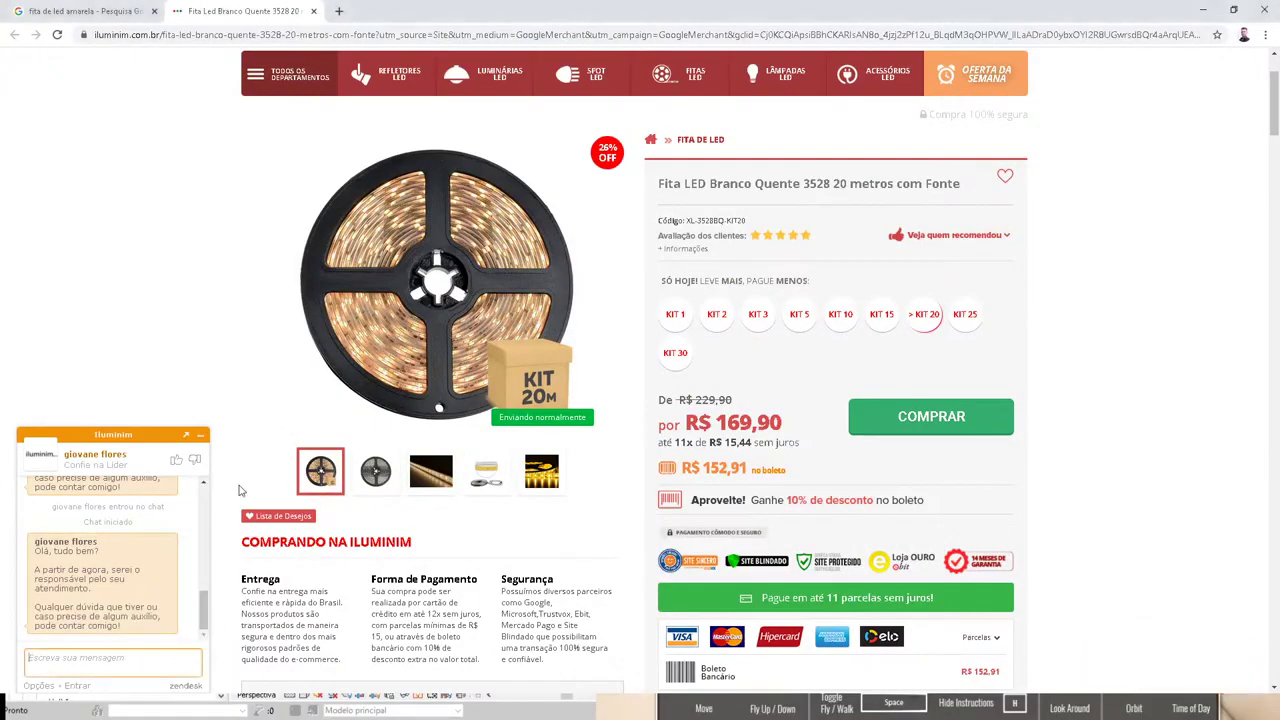
Step: Read the strip's specs (4.8W/metro, 300 LEDs, IP20, 25 metros) down to the 3528-vs-5050 comparison
{"action": "scroll", "coordinate": [337, 460], "scroll_direction": "down", "scroll_amount": 2}
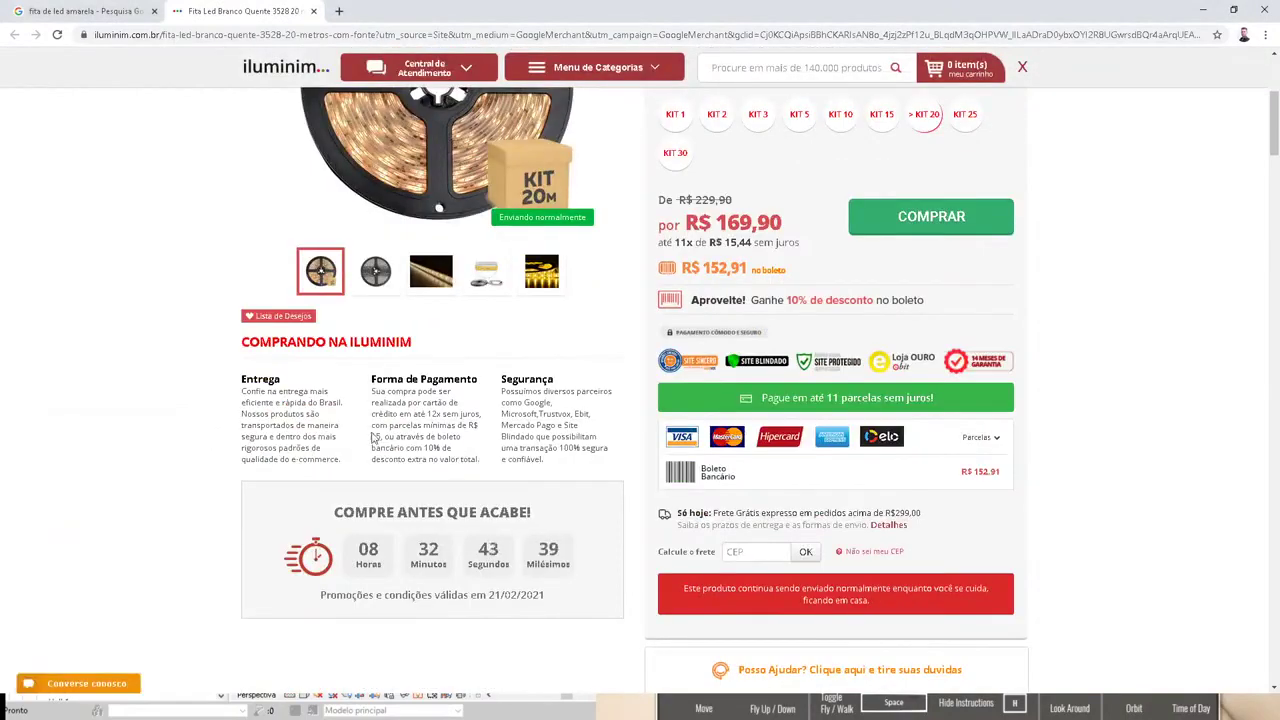
{"action": "scroll", "coordinate": [360, 450], "scroll_direction": "down", "scroll_amount": 4}
{"action": "scroll", "coordinate": [375, 450], "scroll_direction": "down", "scroll_amount": 2}
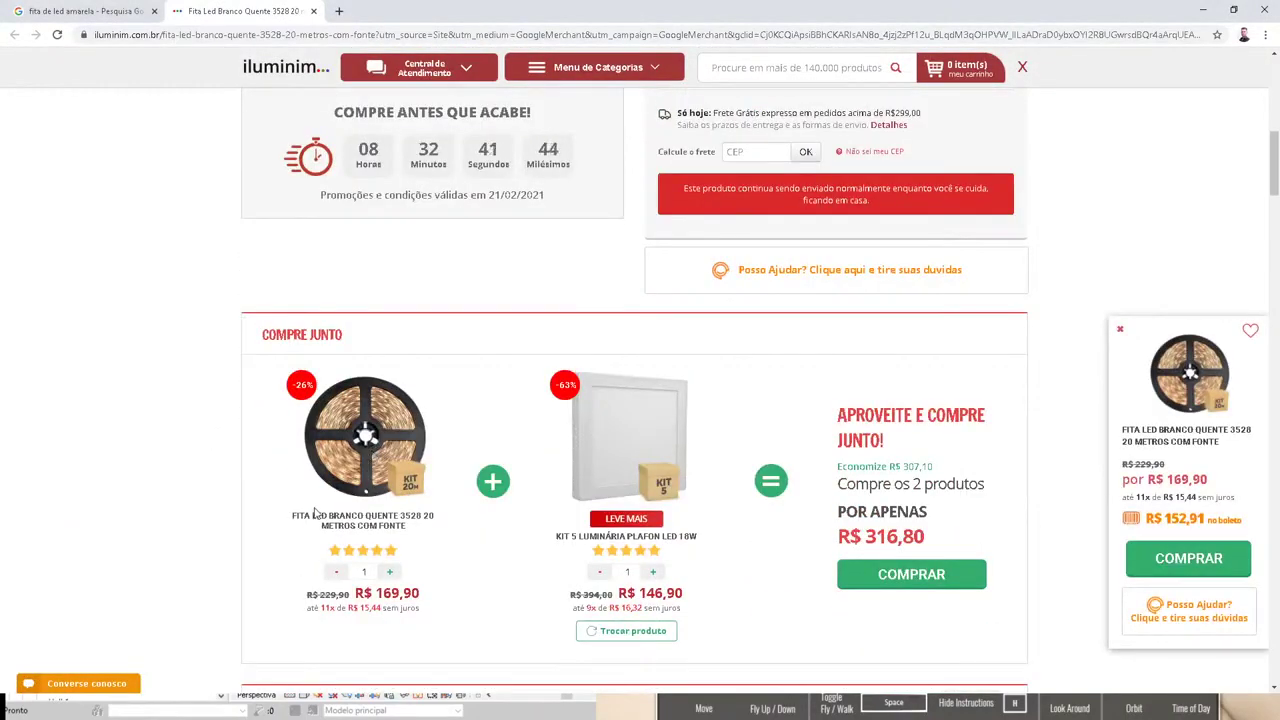
{"action": "scroll", "coordinate": [330, 490], "scroll_direction": "down", "scroll_amount": 5}
{"action": "scroll", "coordinate": [315, 513], "scroll_direction": "down", "scroll_amount": 4}
{"action": "scroll", "coordinate": [315, 513], "scroll_direction": "down", "scroll_amount": 3}
{"action": "scroll", "coordinate": [315, 513], "scroll_direction": "down", "scroll_amount": 1}
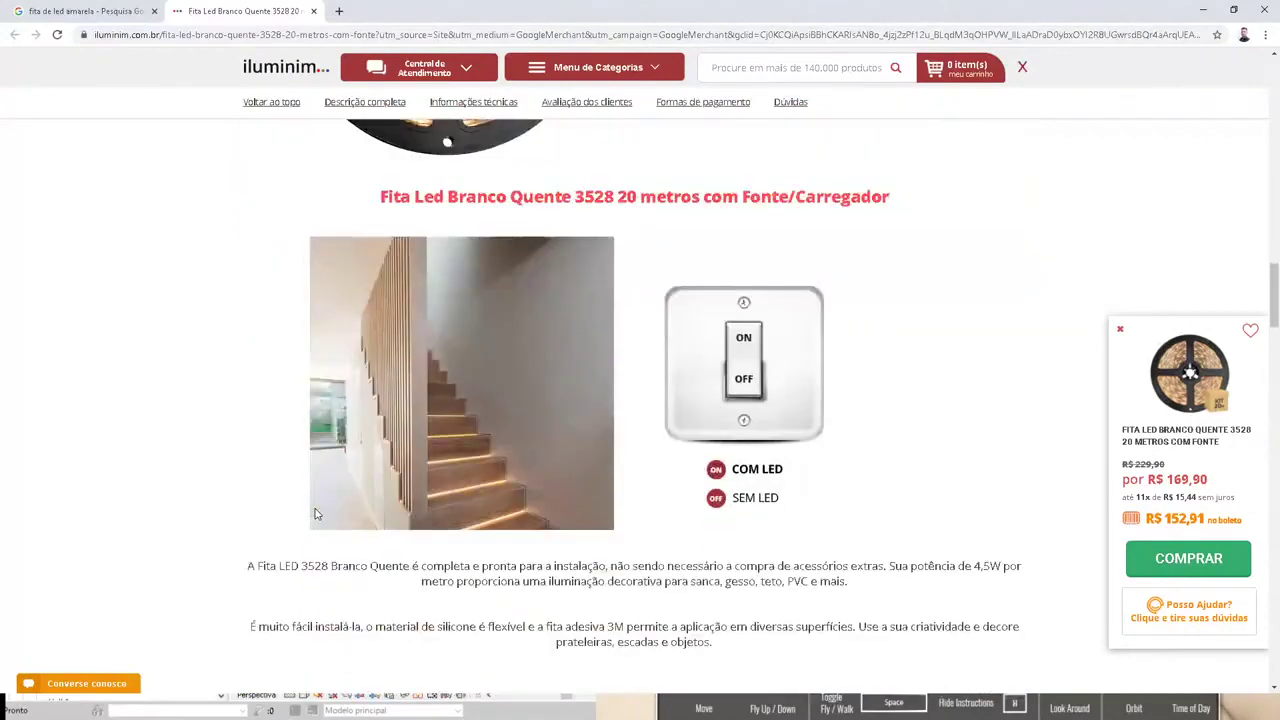
{"action": "scroll", "coordinate": [318, 480], "scroll_direction": "down", "scroll_amount": 1}
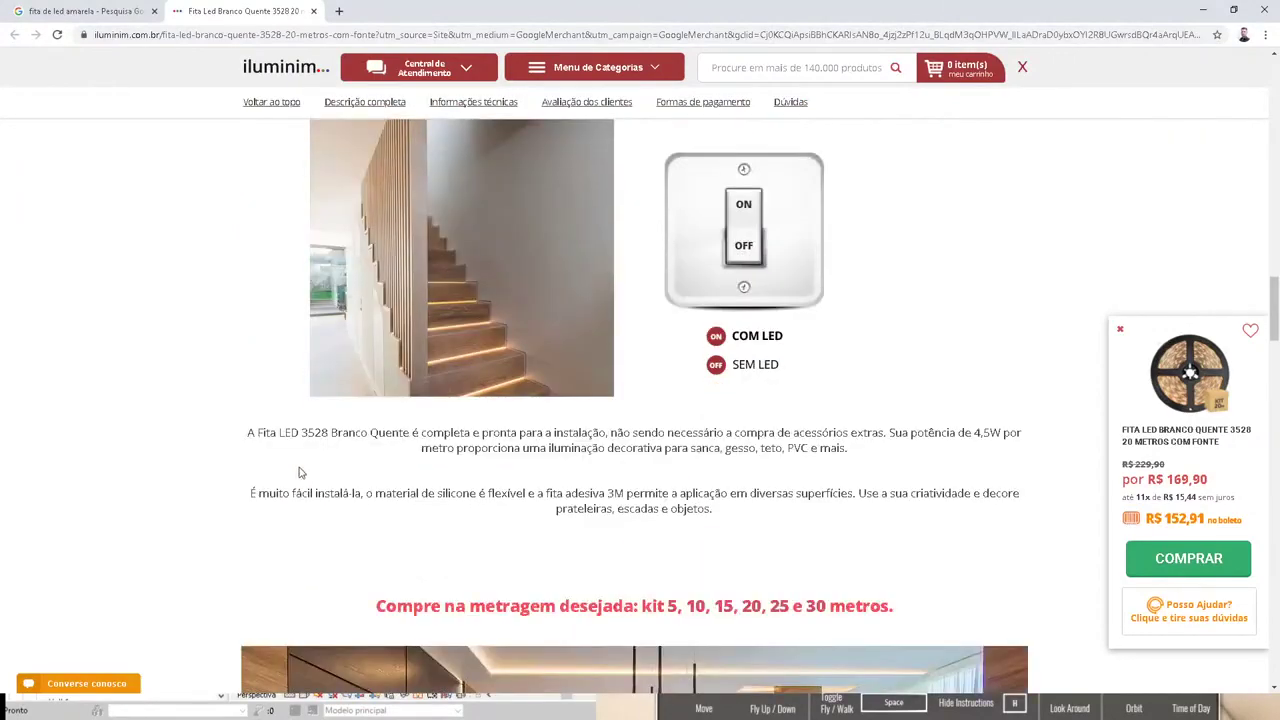
{"action": "scroll", "coordinate": [288, 472], "scroll_direction": "down", "scroll_amount": 1}
{"action": "scroll", "coordinate": [288, 472], "scroll_direction": "down", "scroll_amount": 3}
{"action": "scroll", "coordinate": [288, 472], "scroll_direction": "down", "scroll_amount": 4}
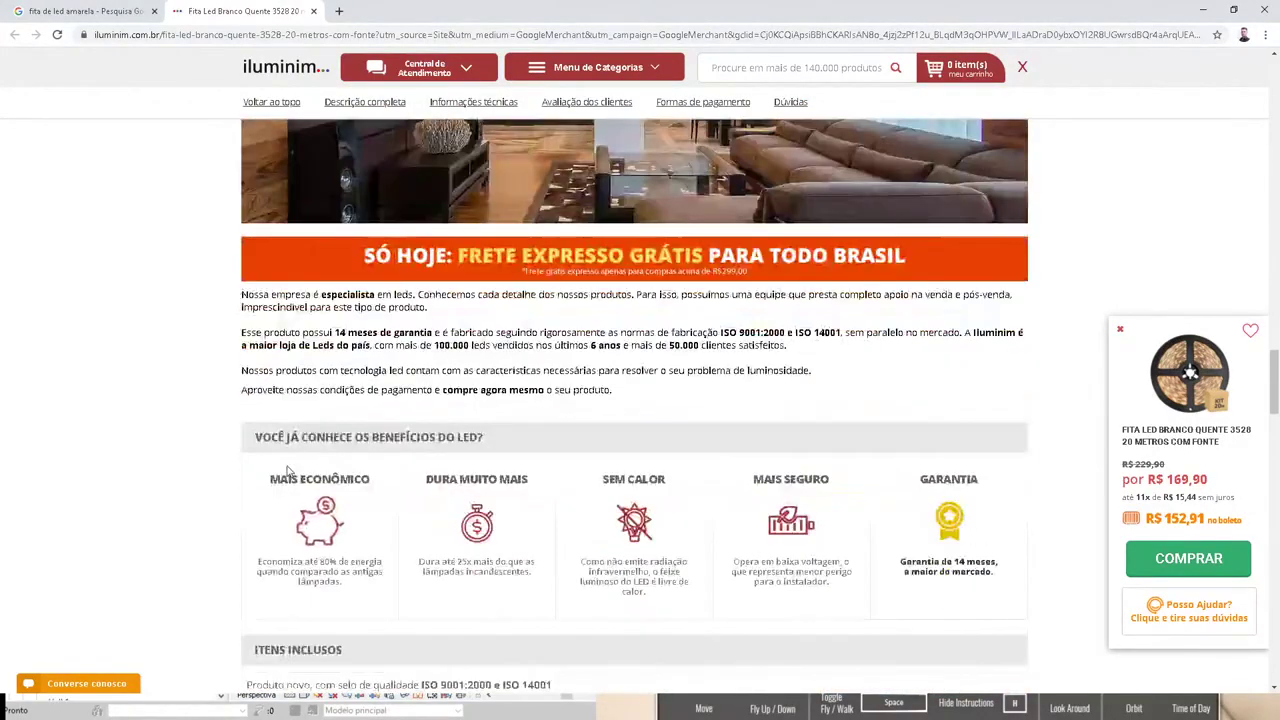
{"action": "scroll", "coordinate": [288, 467], "scroll_direction": "down", "scroll_amount": 3}
{"action": "scroll", "coordinate": [288, 468], "scroll_direction": "down", "scroll_amount": 1}
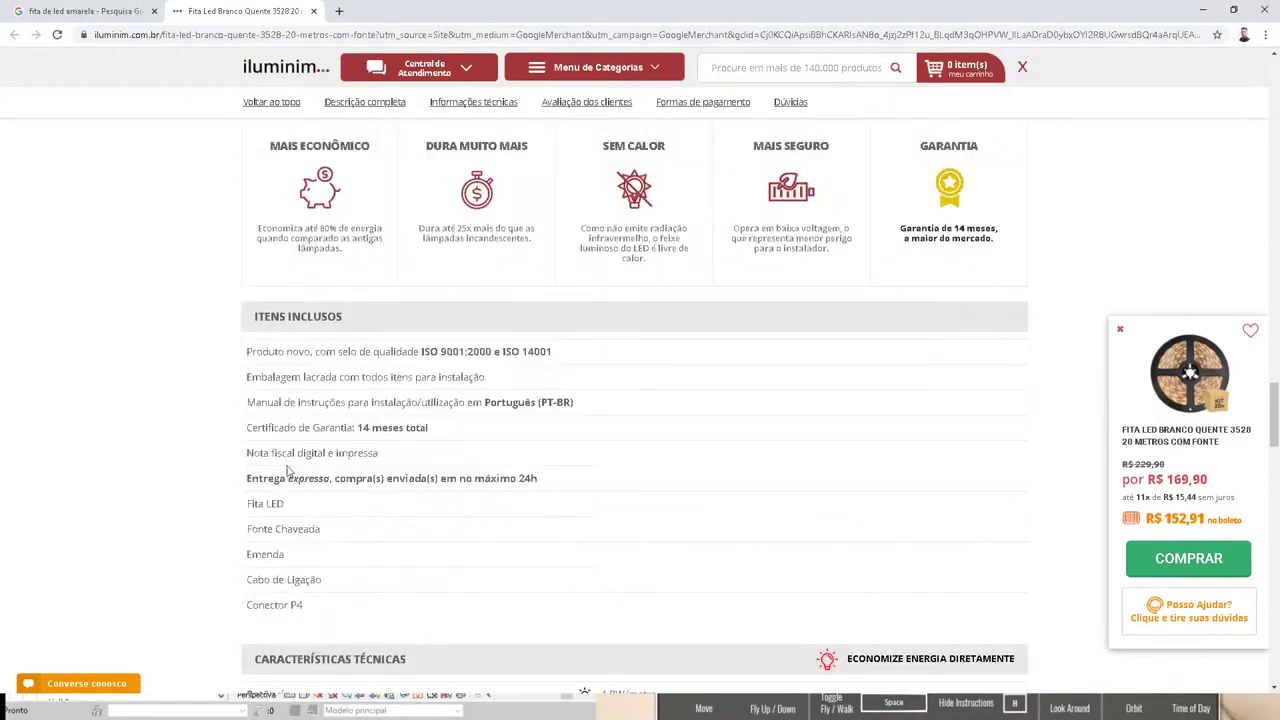
{"action": "scroll", "coordinate": [288, 470], "scroll_direction": "down", "scroll_amount": 2}
{"action": "scroll", "coordinate": [288, 472], "scroll_direction": "down", "scroll_amount": 1}
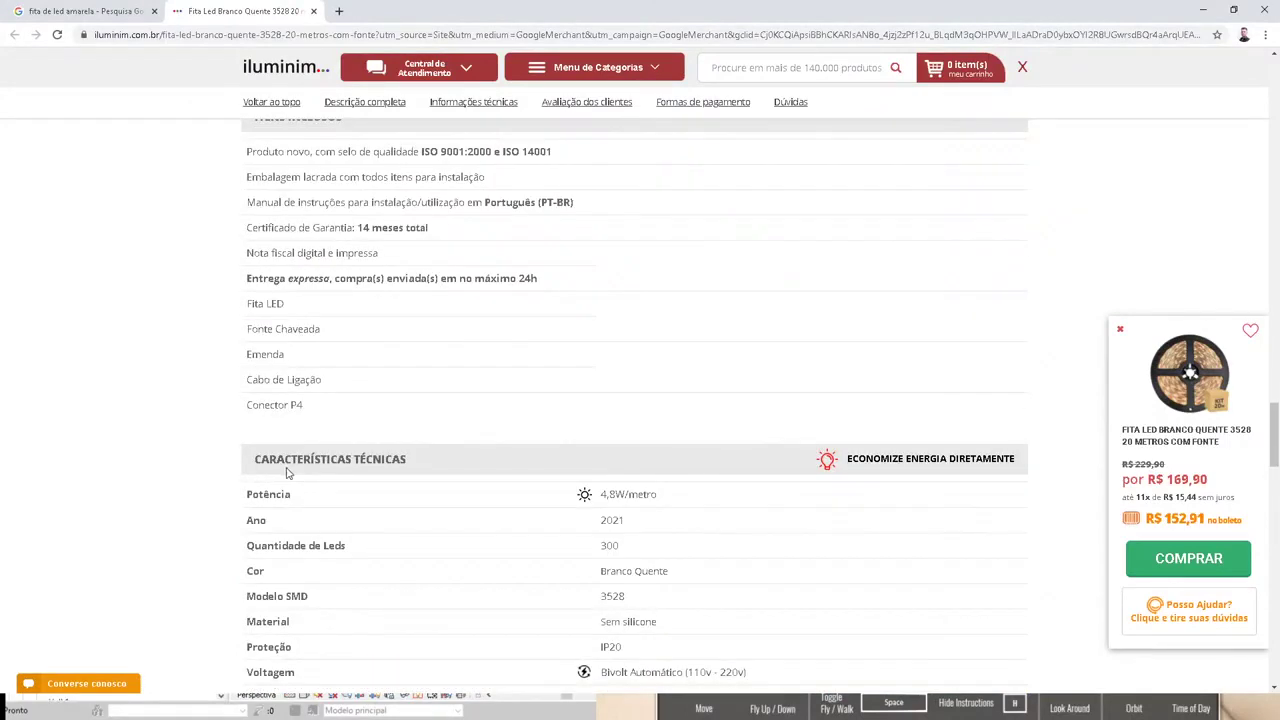
{"action": "scroll", "coordinate": [310, 500], "scroll_direction": "down", "scroll_amount": 1}
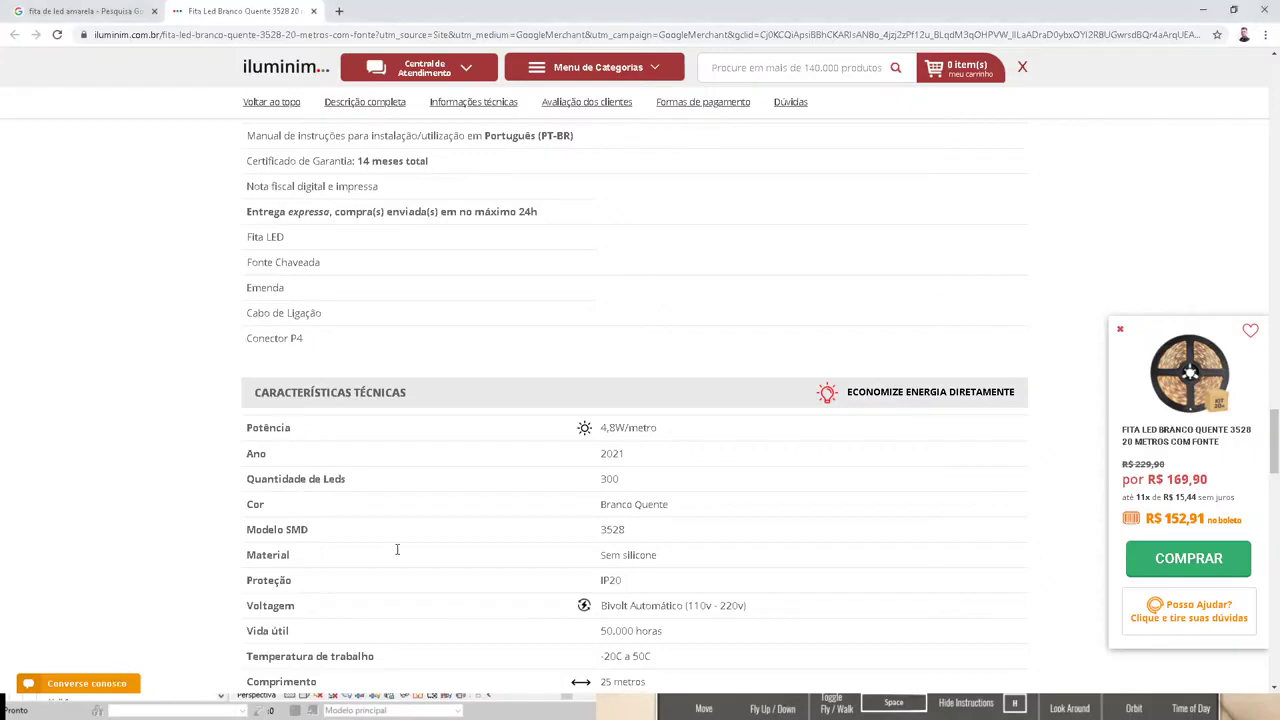
{"action": "scroll", "coordinate": [397, 549], "scroll_direction": "down", "scroll_amount": 1}
{"action": "scroll", "coordinate": [420, 545], "scroll_direction": "down", "scroll_amount": 1}
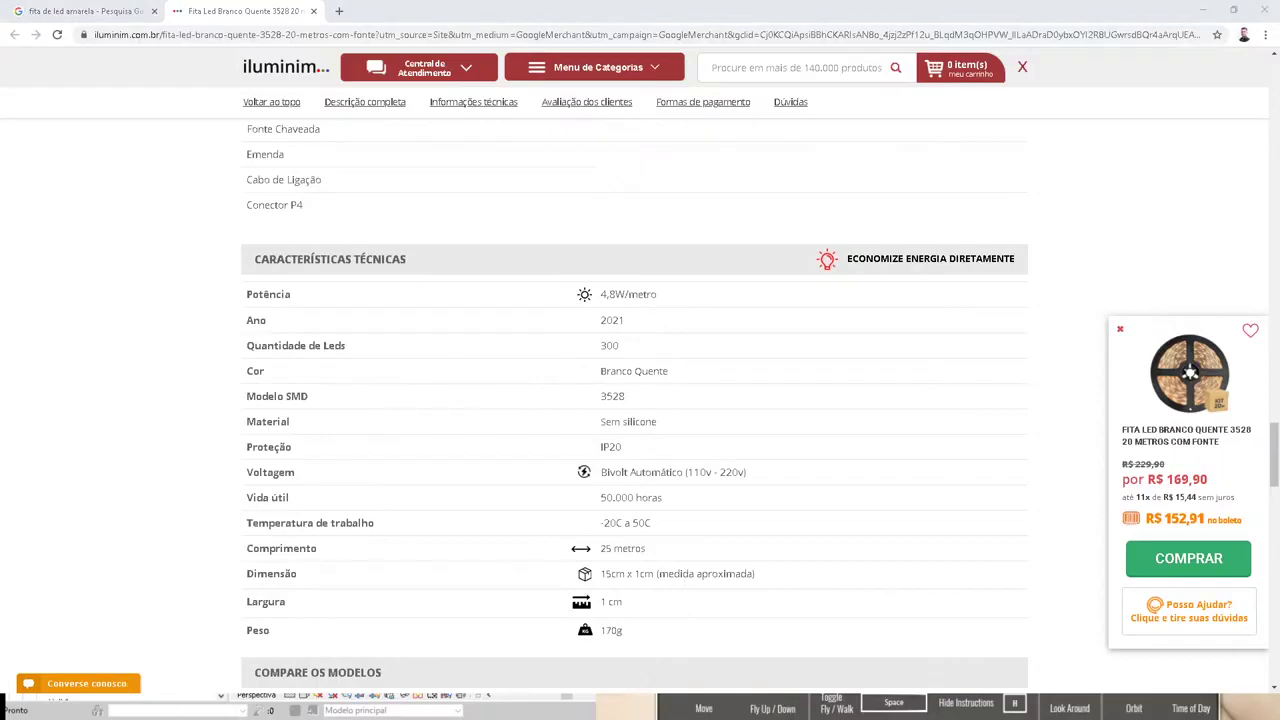
{"action": "scroll", "coordinate": [457, 517], "scroll_direction": "down", "scroll_amount": 2}
{"action": "scroll", "coordinate": [459, 519], "scroll_direction": "down", "scroll_amount": 2}
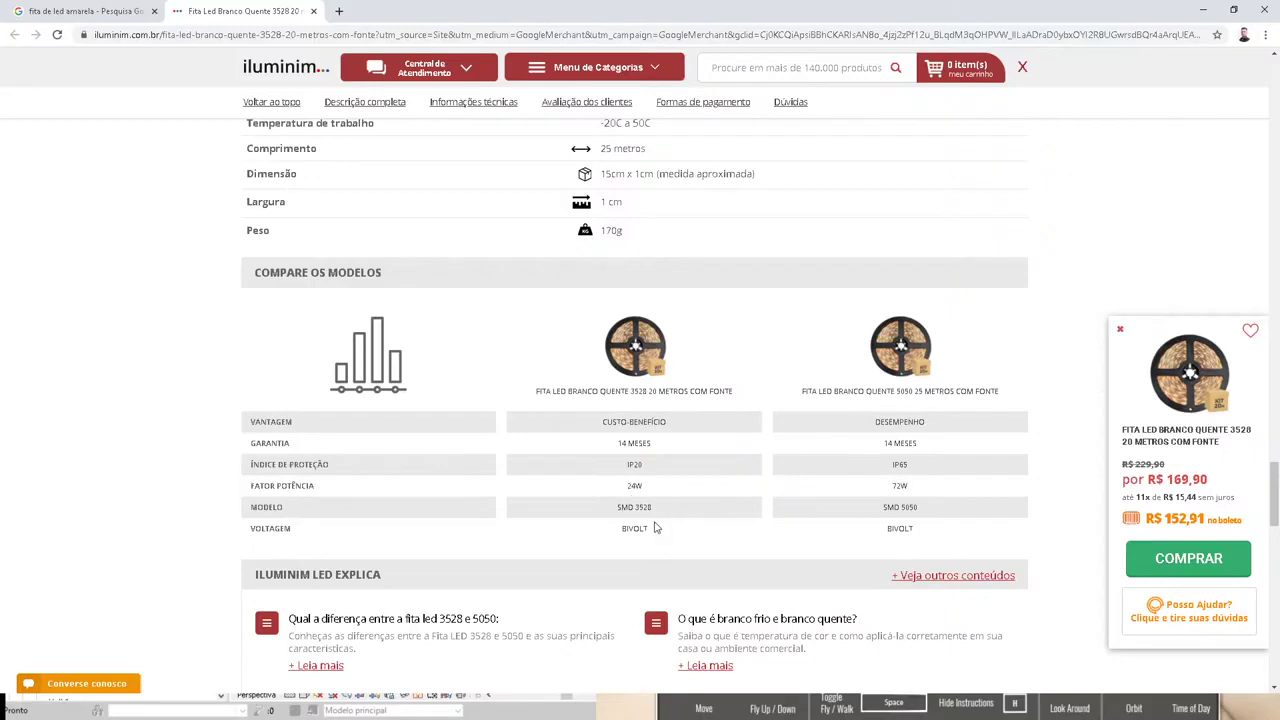
{"action": "scroll", "coordinate": [655, 527], "scroll_direction": "down", "scroll_amount": 1}
{"action": "scroll", "coordinate": [650, 525], "scroll_direction": "down", "scroll_amount": 1}
{"action": "scroll", "coordinate": [640, 523], "scroll_direction": "down", "scroll_amount": 3}
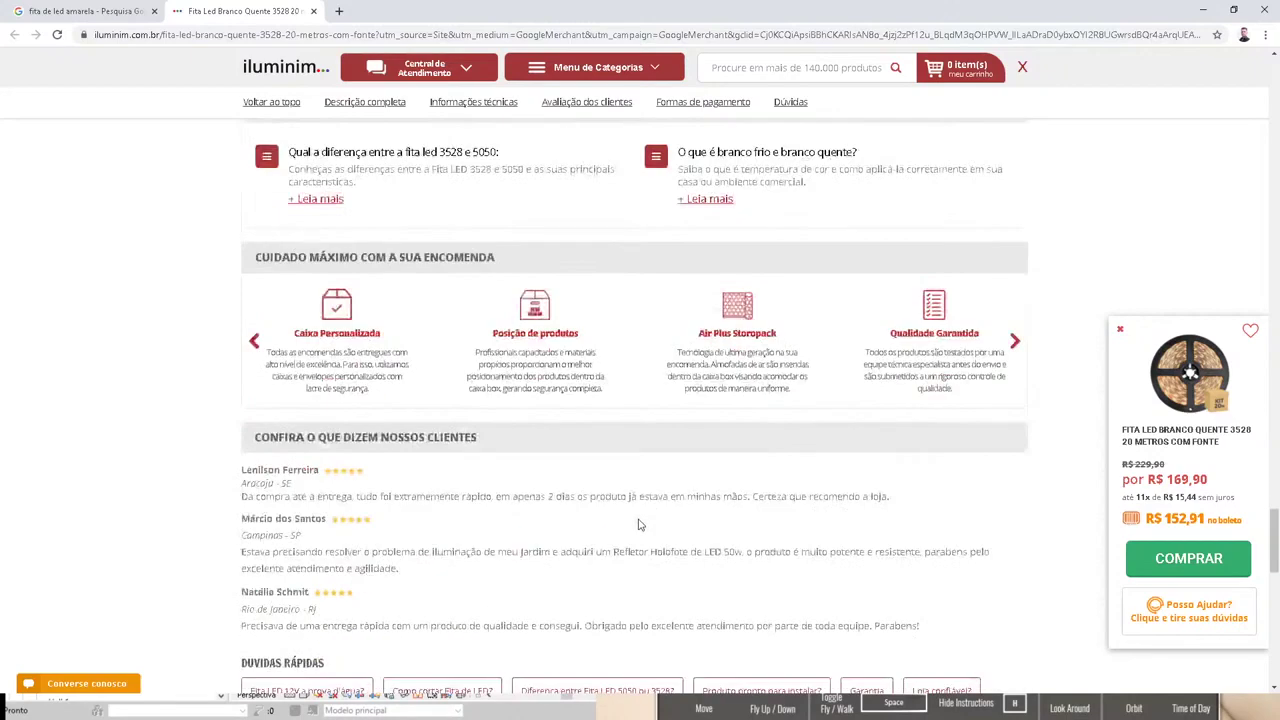
{"action": "scroll", "coordinate": [641, 523], "scroll_direction": "up", "scroll_amount": 3}
{"action": "scroll", "coordinate": [643, 520], "scroll_direction": "up", "scroll_amount": 1}
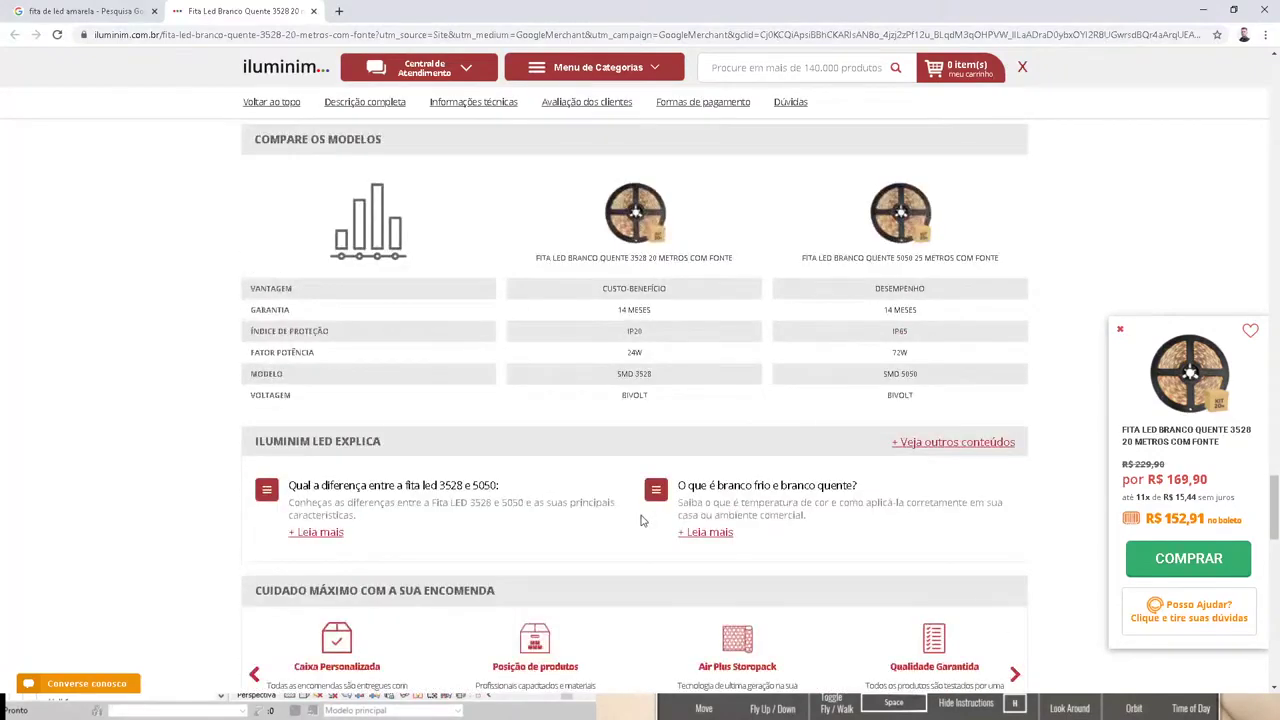
{"action": "scroll", "coordinate": [642, 448], "scroll_direction": "up", "scroll_amount": 1}
{"action": "scroll", "coordinate": [641, 453], "scroll_direction": "up", "scroll_amount": 2}
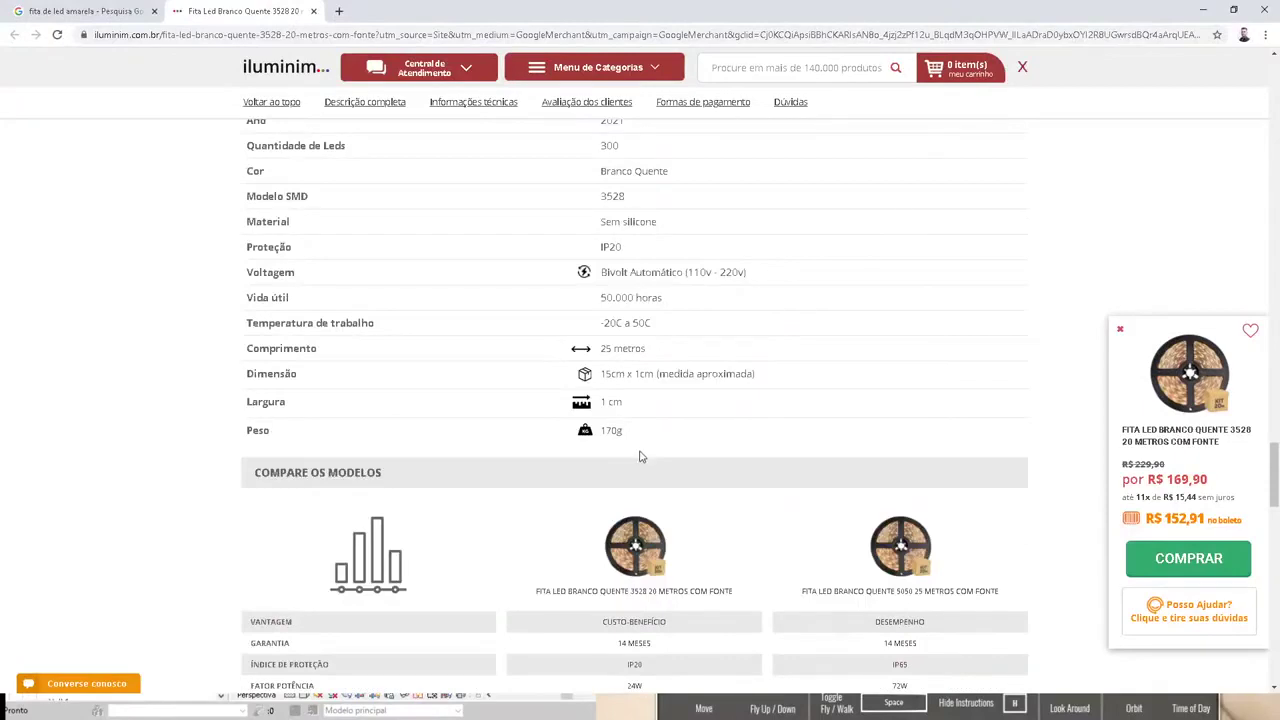
{"action": "scroll", "coordinate": [641, 456], "scroll_direction": "up", "scroll_amount": 1}
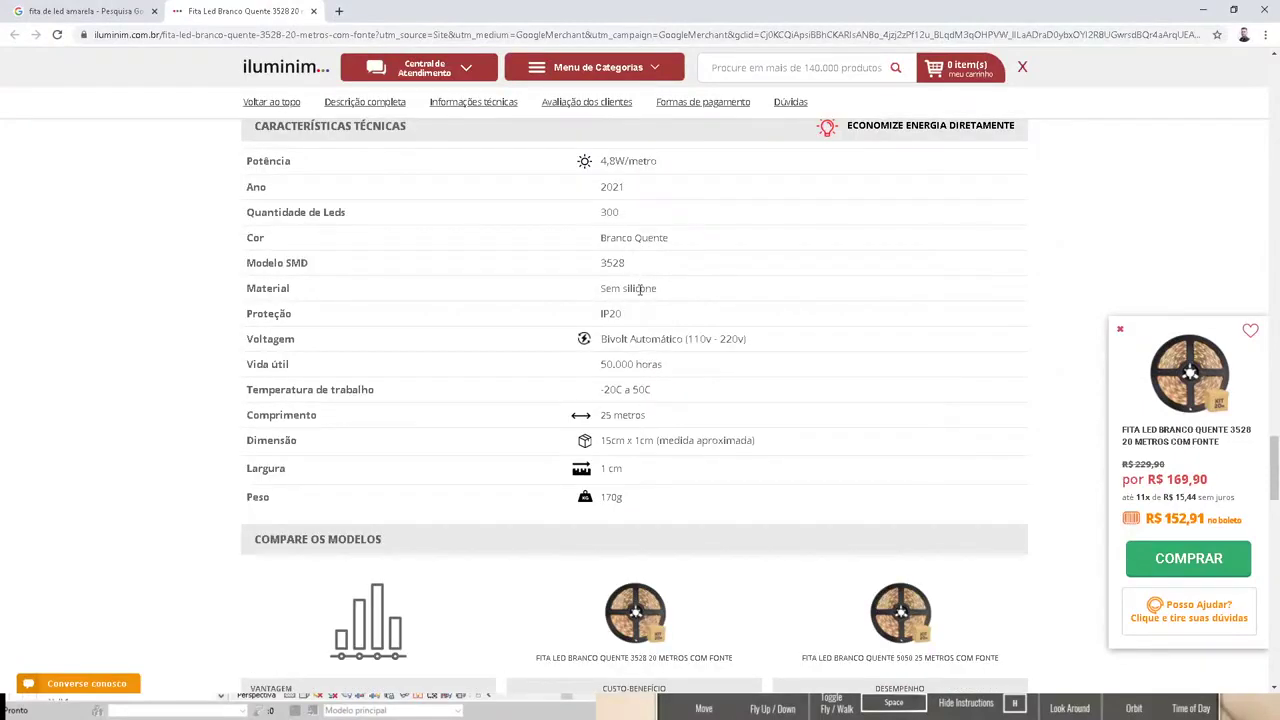
{"action": "scroll", "coordinate": [669, 378], "scroll_direction": "up", "scroll_amount": 1}
{"action": "scroll", "coordinate": [665, 390], "scroll_direction": "up", "scroll_amount": 1}
{"action": "scroll", "coordinate": [678, 440], "scroll_direction": "up", "scroll_amount": 1}
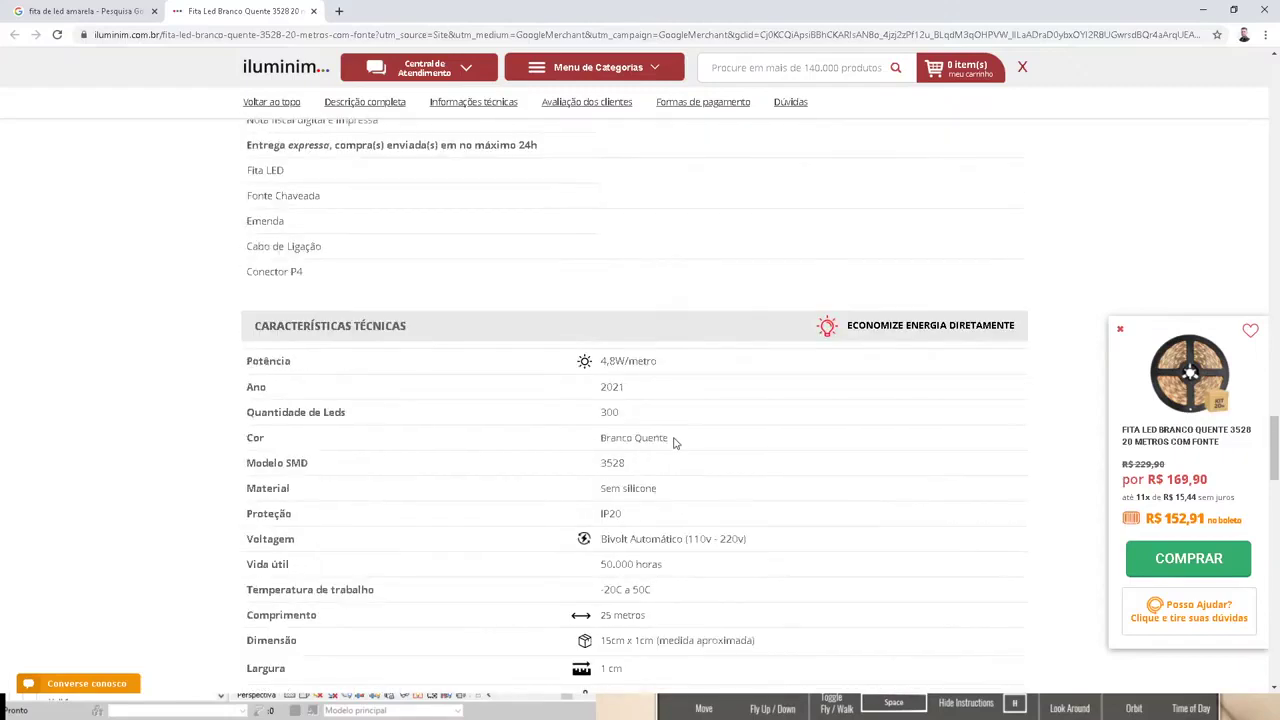
{"action": "scroll", "coordinate": [678, 455], "scroll_direction": "up", "scroll_amount": 2}
{"action": "scroll", "coordinate": [675, 455], "scroll_direction": "down", "scroll_amount": 4}
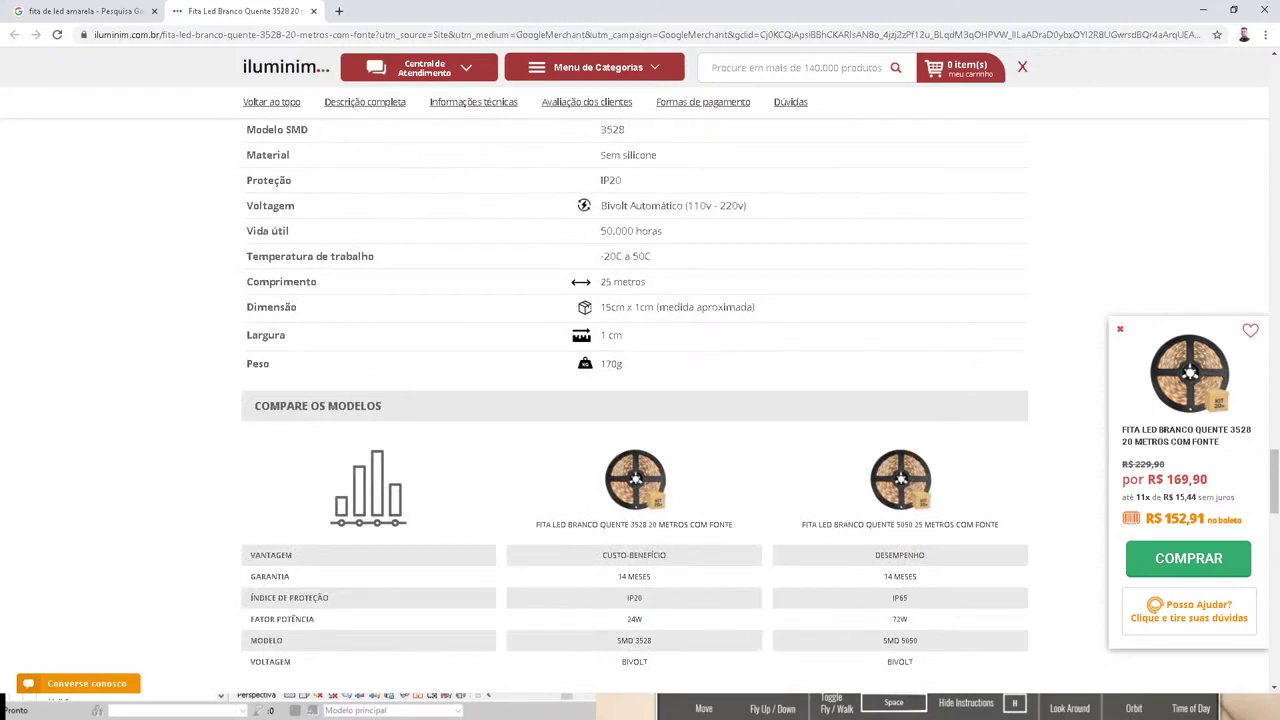
Step: Close the Iluminim product page window so the YouTube Studio live-stream dashboard shows
{"action": "left_click", "coordinate": [1261, 10]}
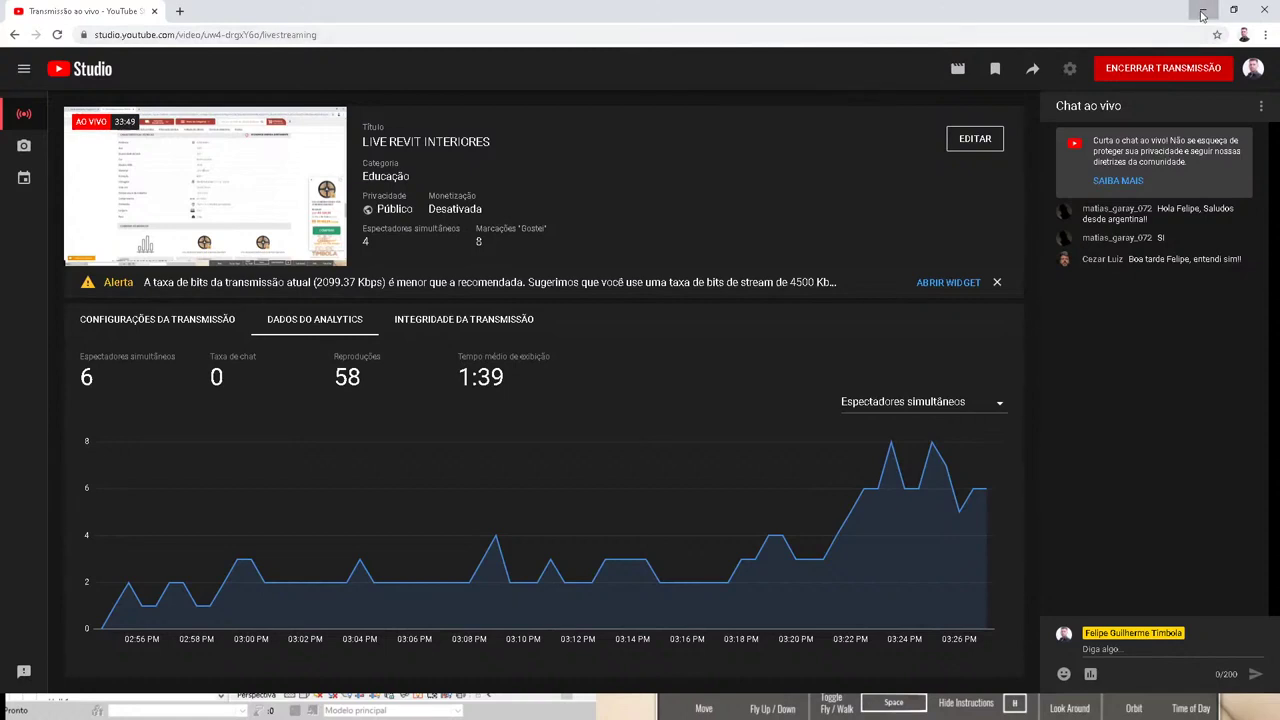
Step: Back in Revit, set the Luz indireta - Listra Cor inicial to 3000 K, apply and close Type Properties
{"action": "left_click", "coordinate": [1203, 14]}
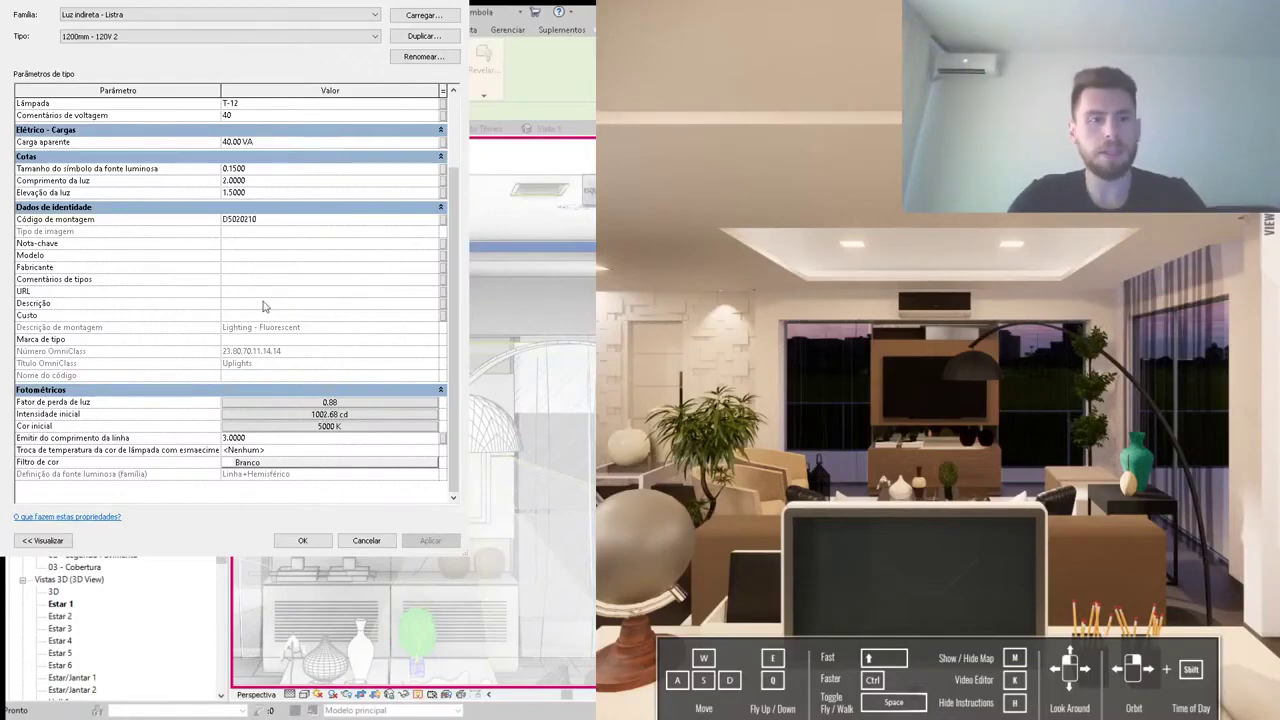
{"action": "left_click", "coordinate": [321, 427]}
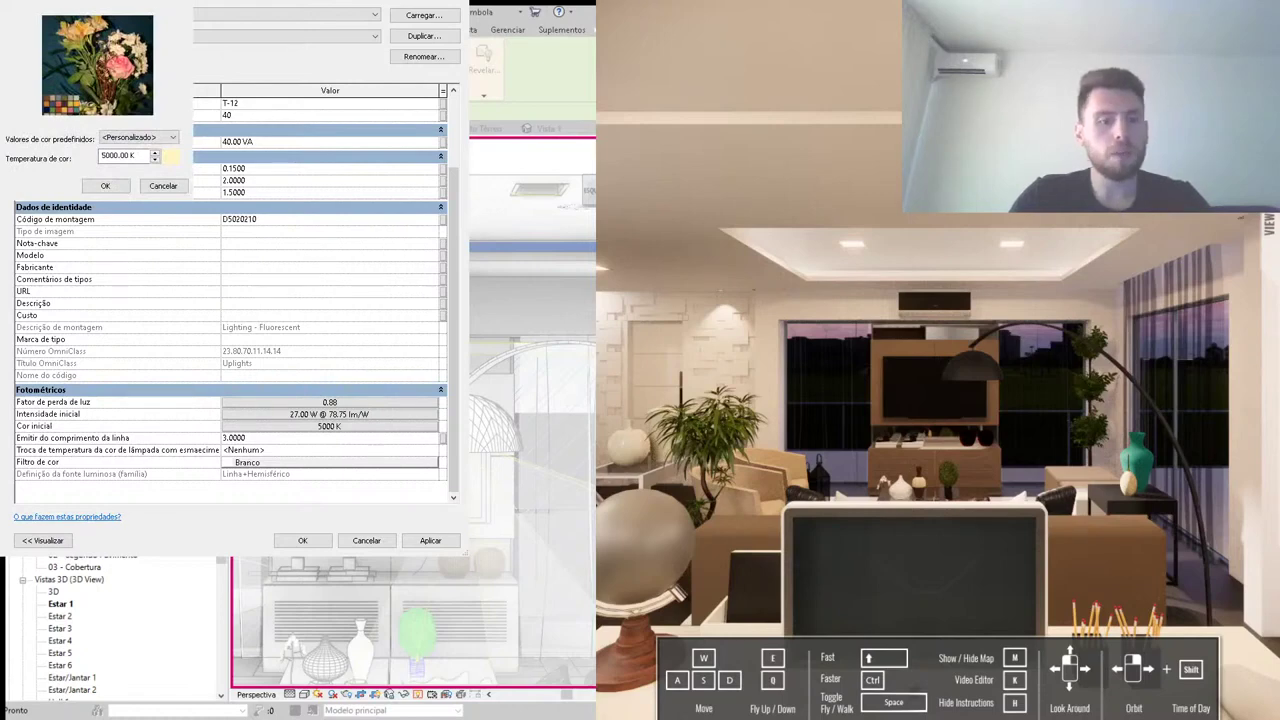
{"action": "double_click", "coordinate": [125, 156]}
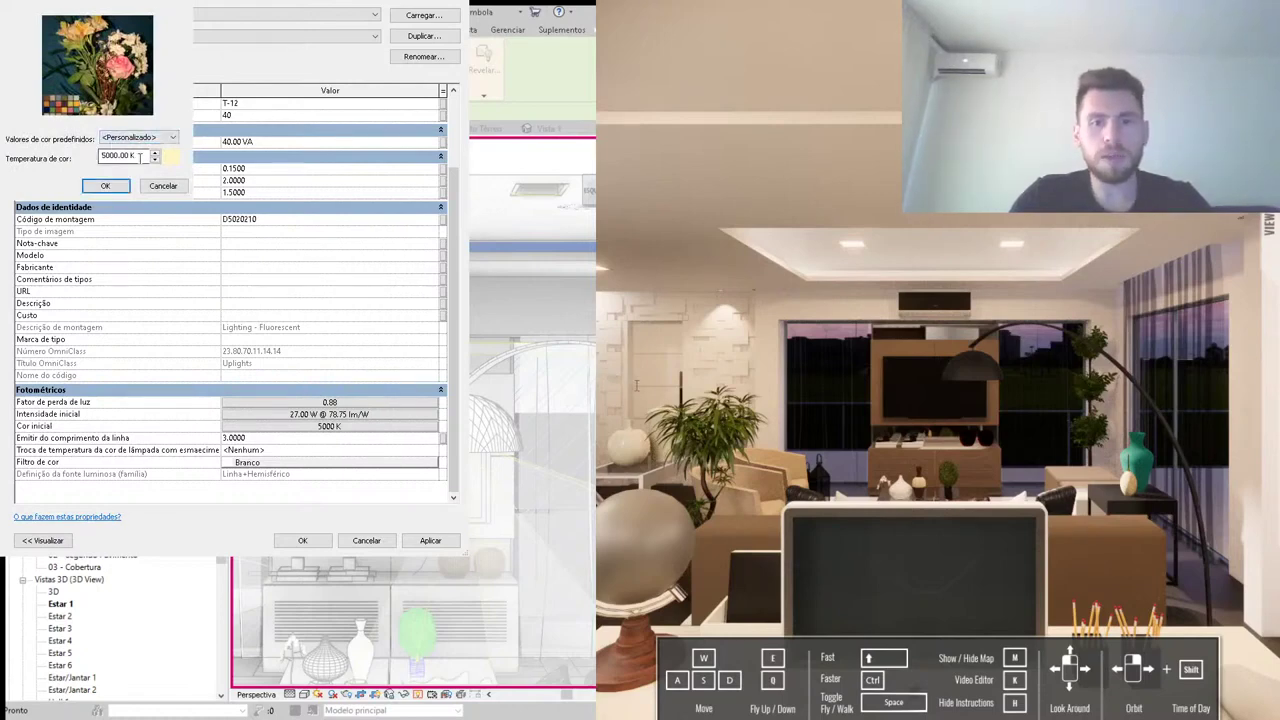
{"action": "type", "text": "3000"}
{"action": "left_click", "coordinate": [105, 186]}
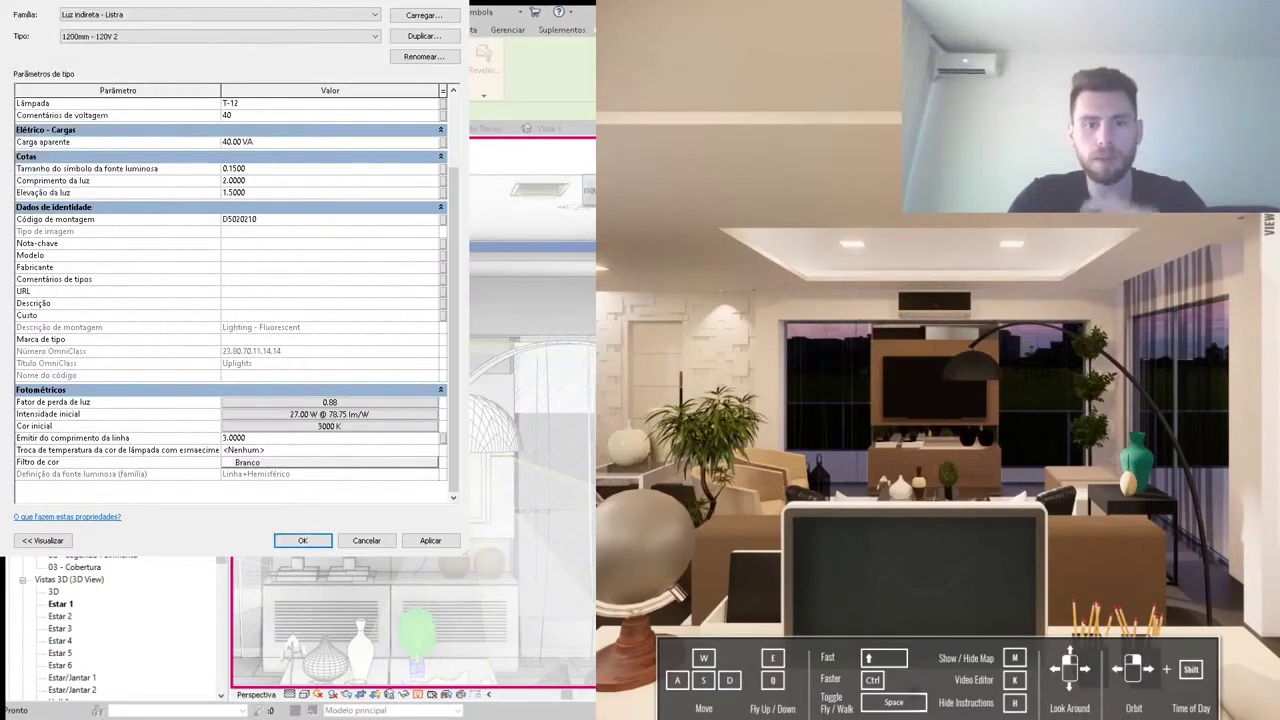
{"action": "left_click", "coordinate": [430, 540]}
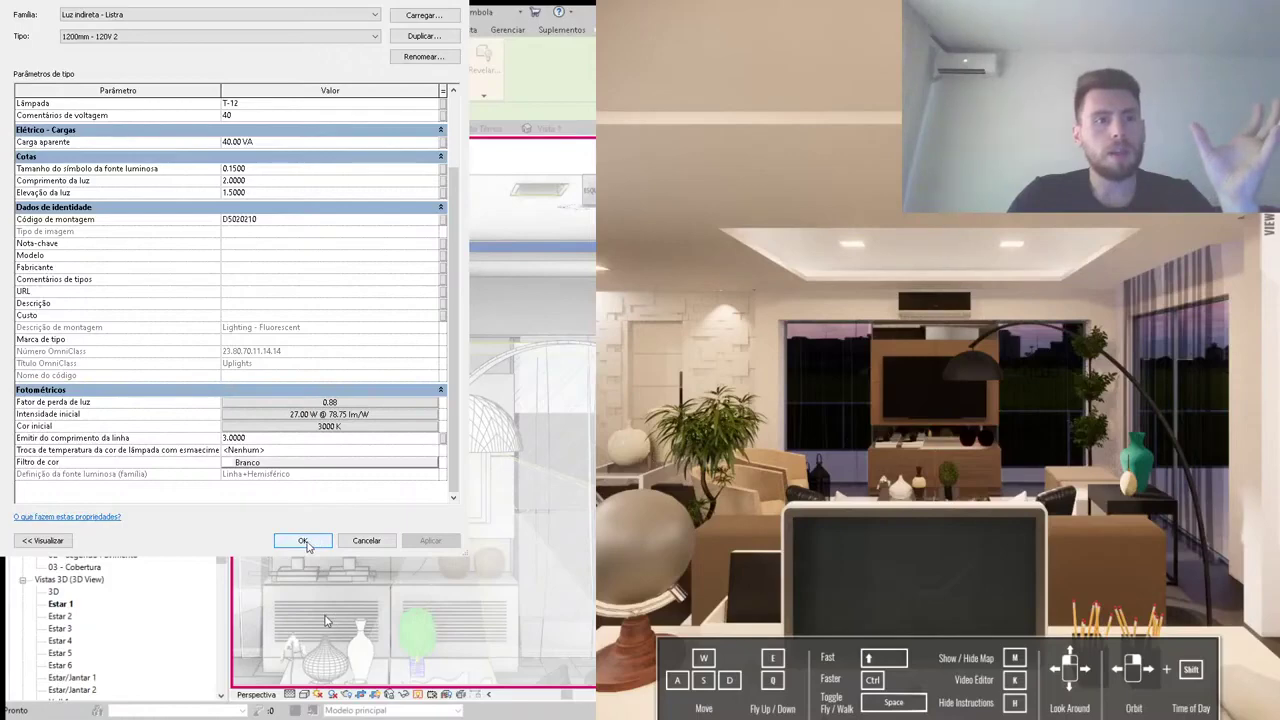
{"action": "left_click", "coordinate": [303, 540]}
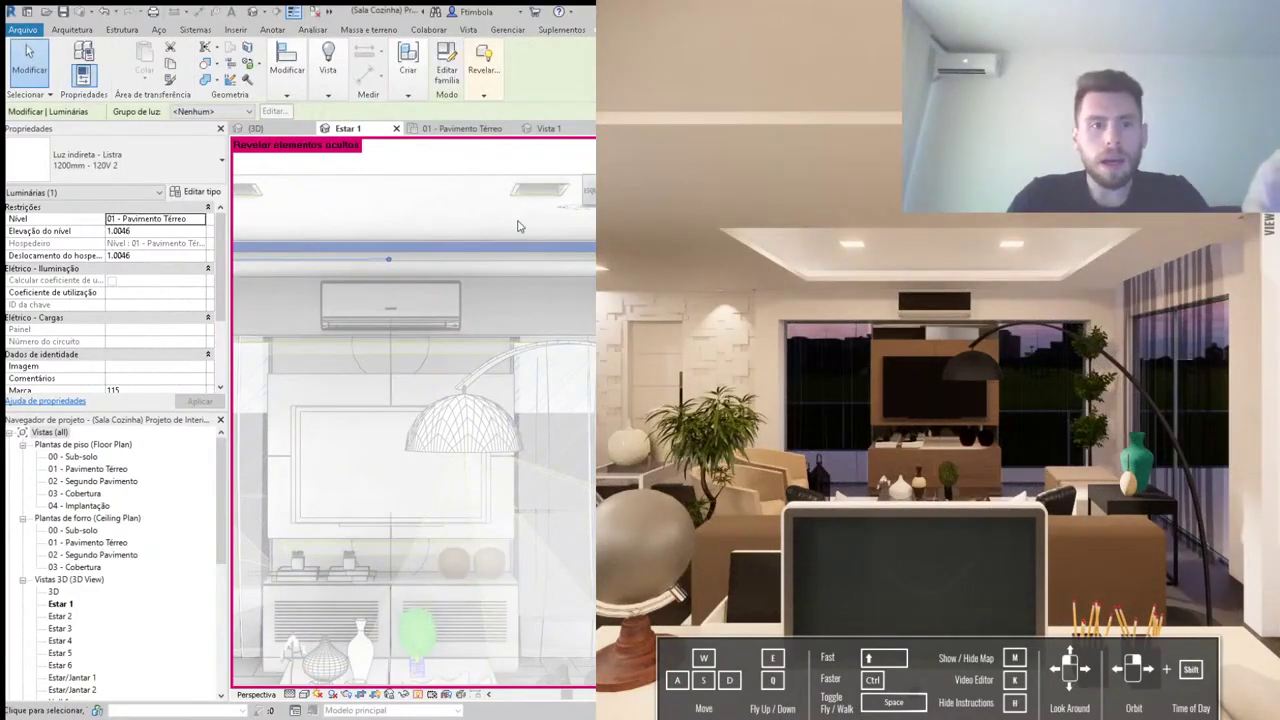
{"action": "scroll", "coordinate": [401, 215], "scroll_direction": "down", "scroll_amount": 2}
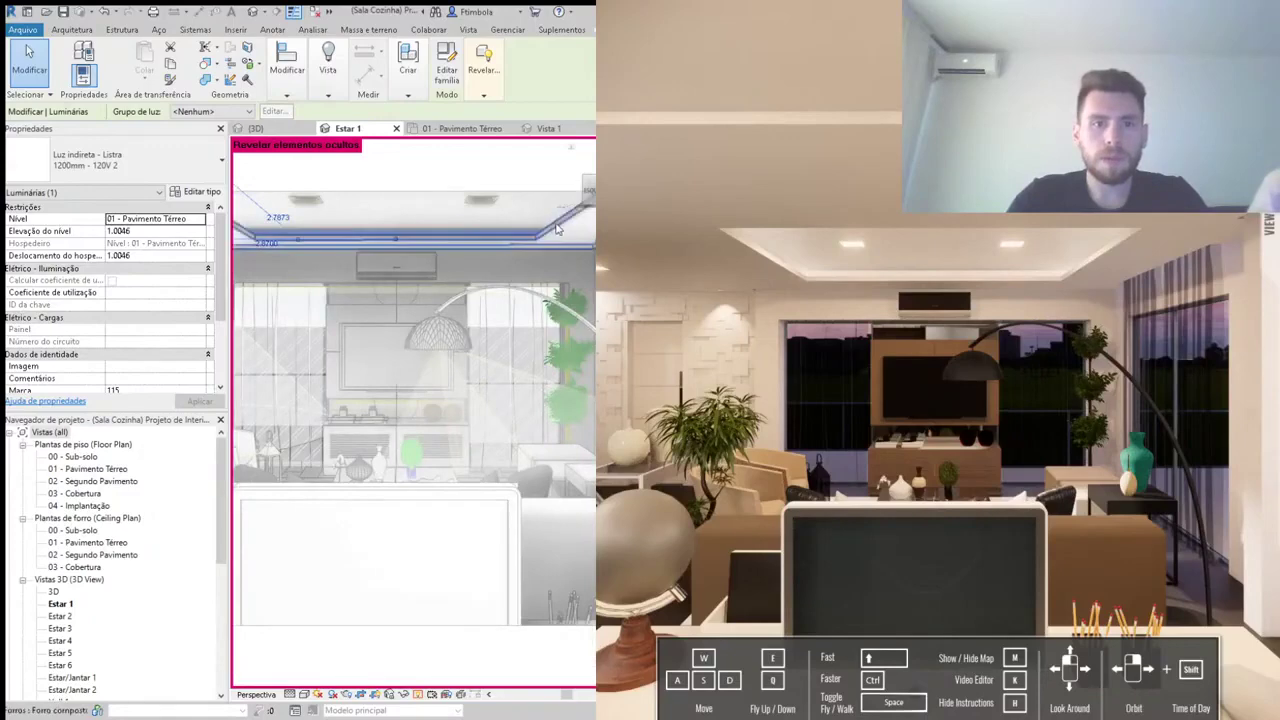
{"action": "left_click", "coordinate": [560, 219]}
{"action": "scroll", "coordinate": [560, 222], "scroll_direction": "up", "scroll_amount": 2}
{"action": "scroll", "coordinate": [560, 225], "scroll_direction": "up", "scroll_amount": 1}
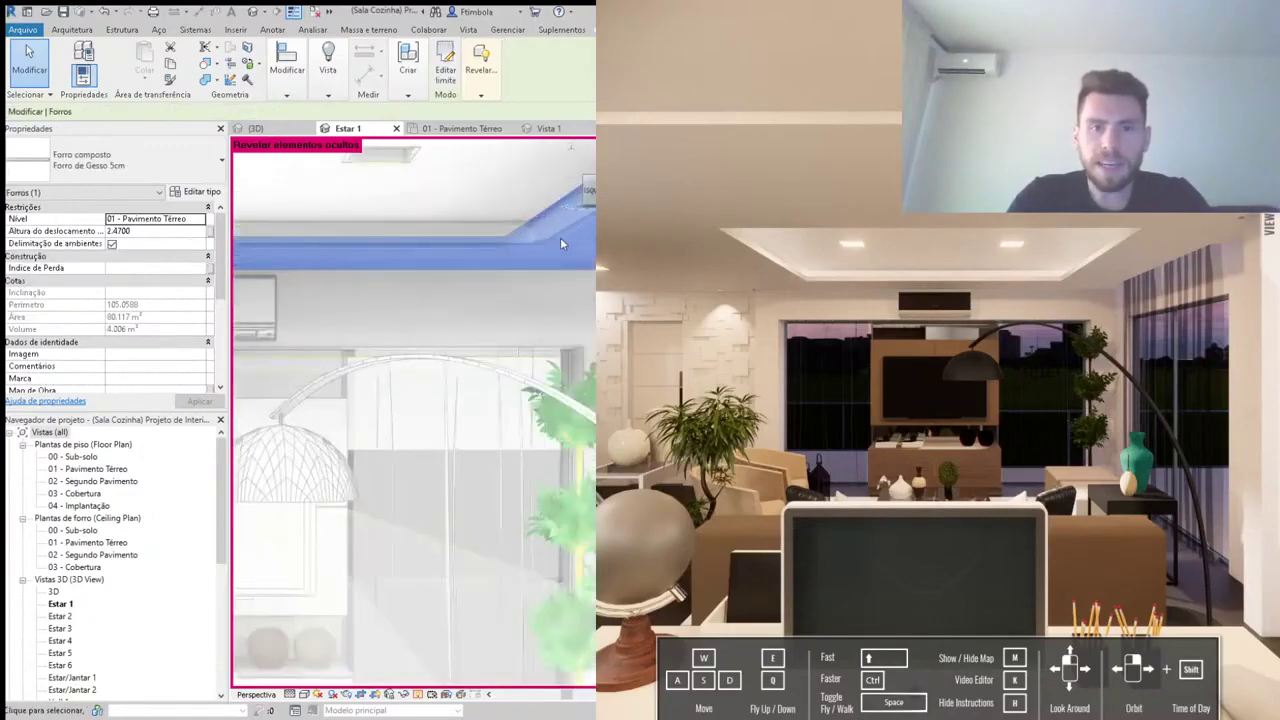
{"action": "key", "text": "Escape"}
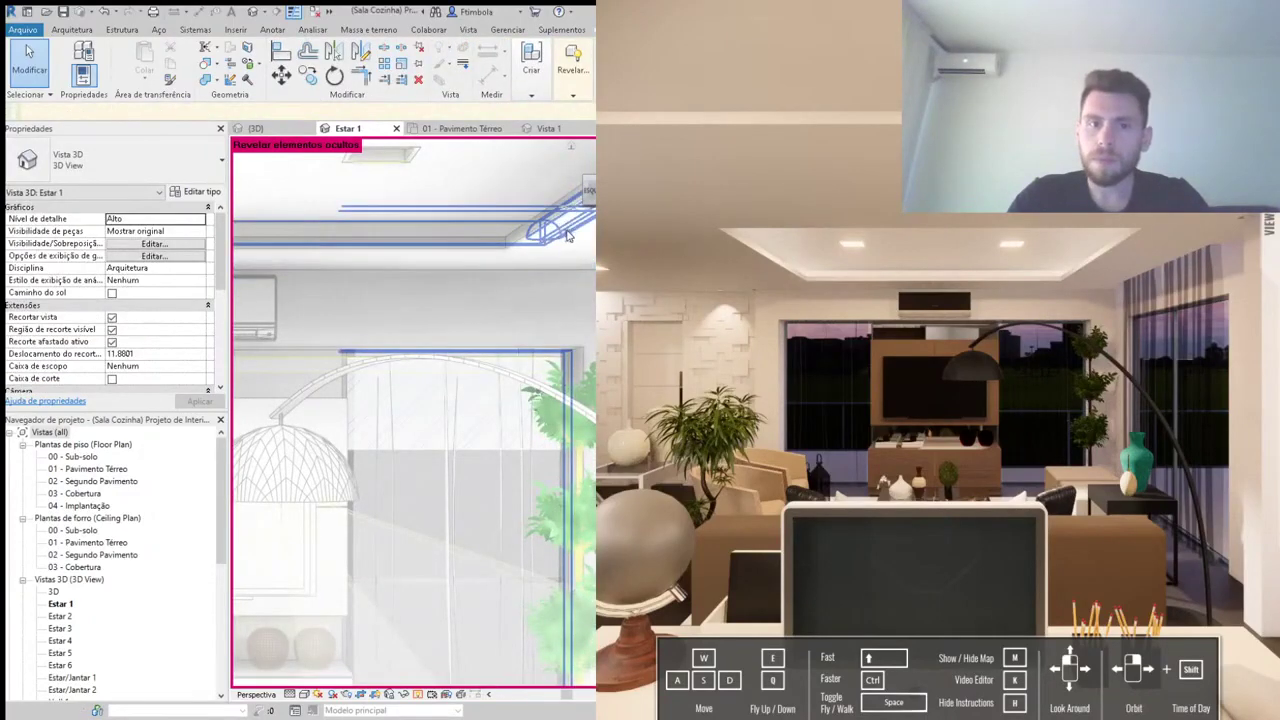
{"action": "left_click", "coordinate": [571, 236]}
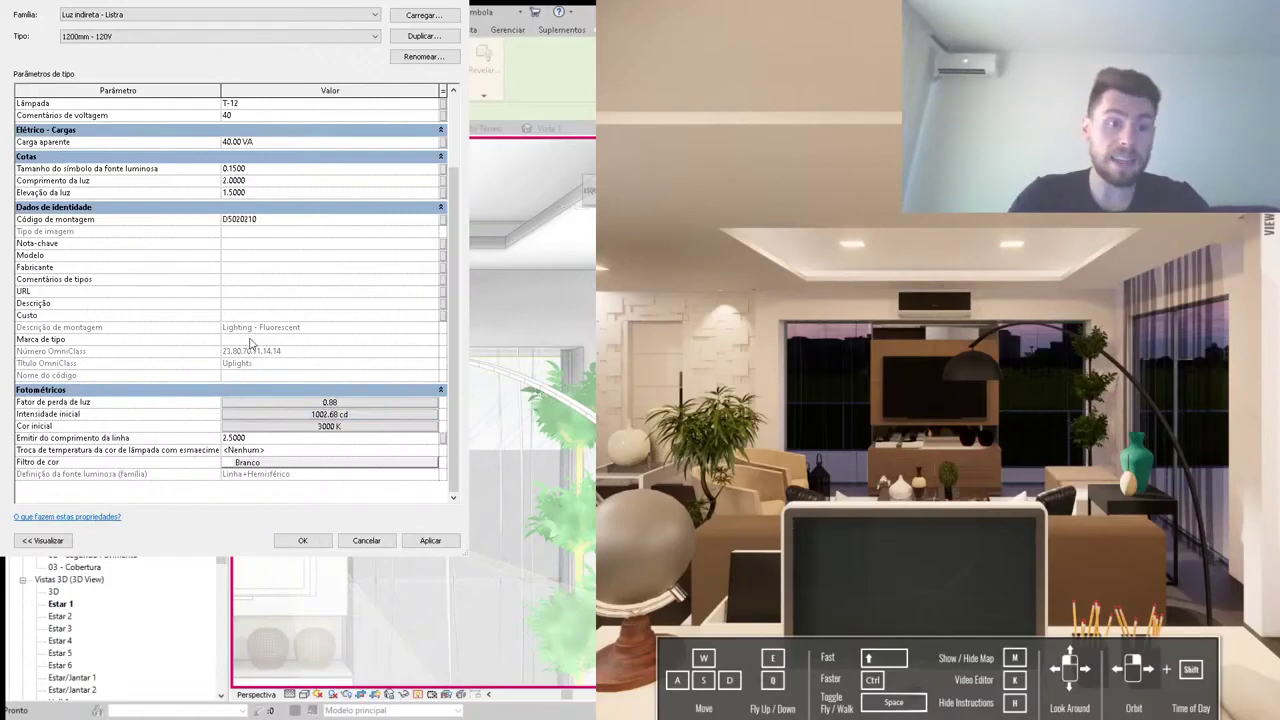
{"action": "left_click", "coordinate": [302, 540]}
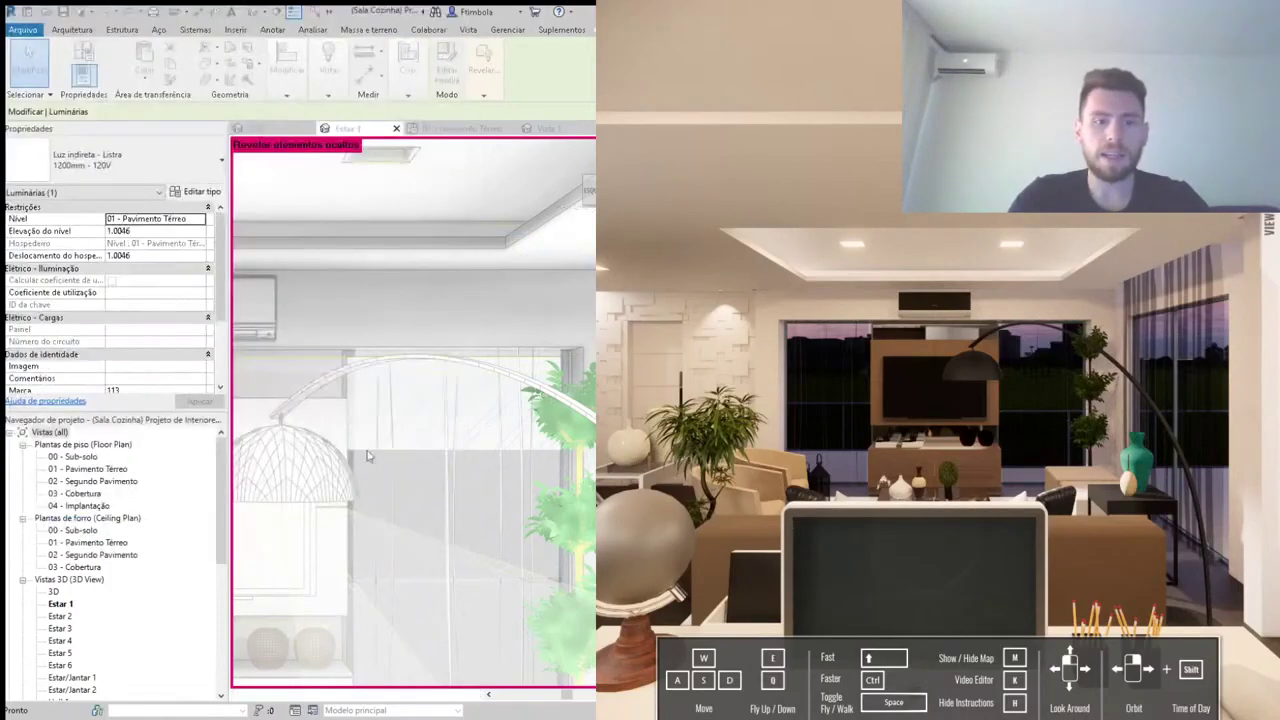
{"action": "left_click", "coordinate": [391, 280]}
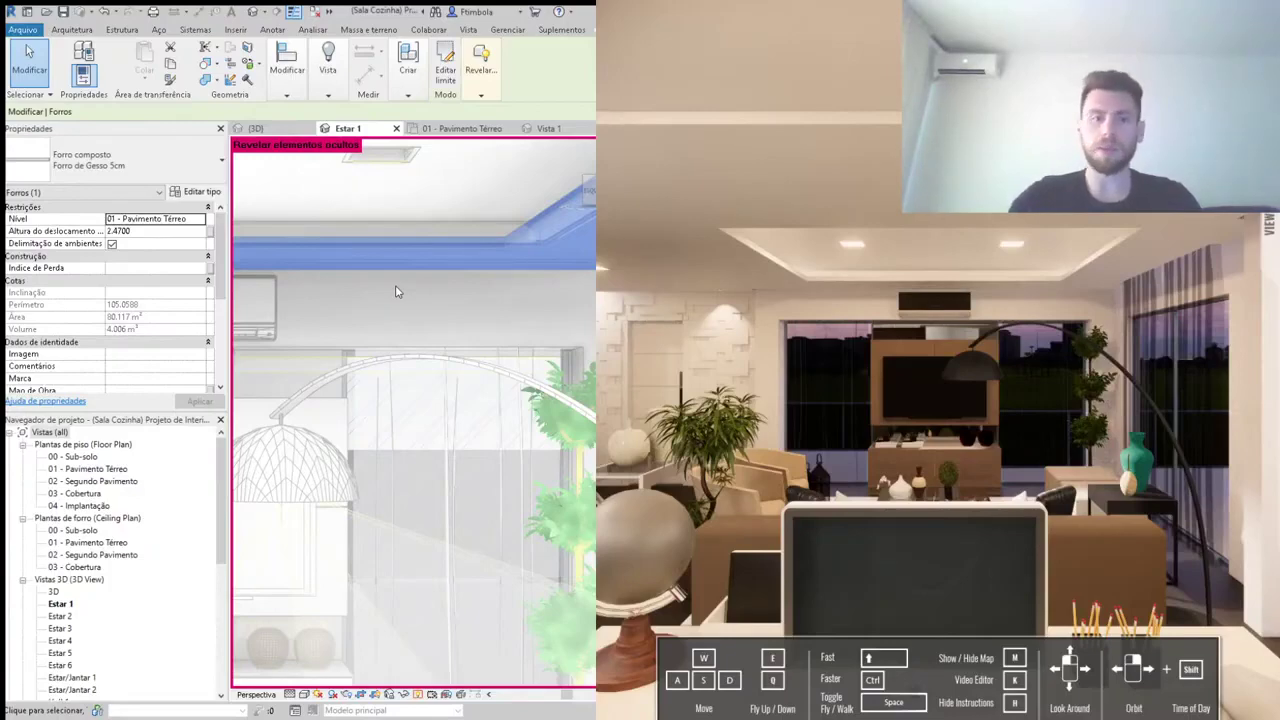
Step: Select the Fita de led strip under the shelf in the 3D view
{"action": "left_click", "coordinate": [322, 632]}
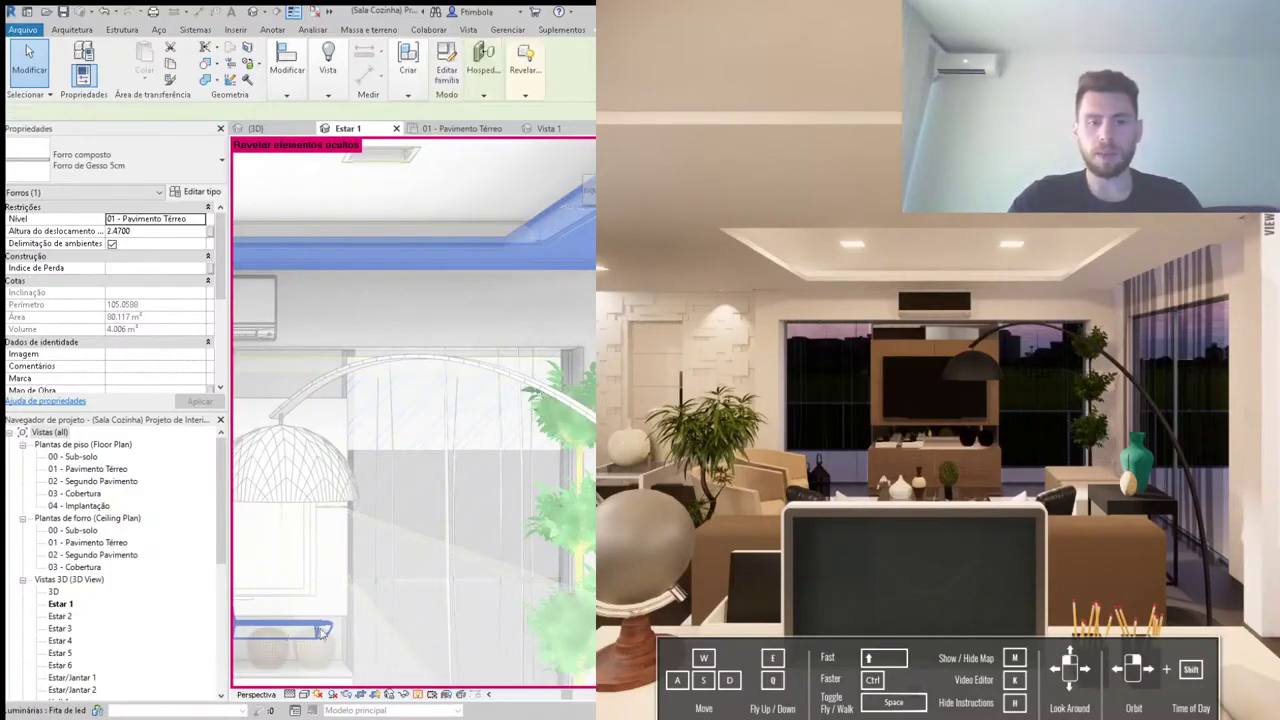
{"action": "middle_click_drag", "start_coordinate": [322, 632], "coordinate": [420, 620], "text": "shift"}
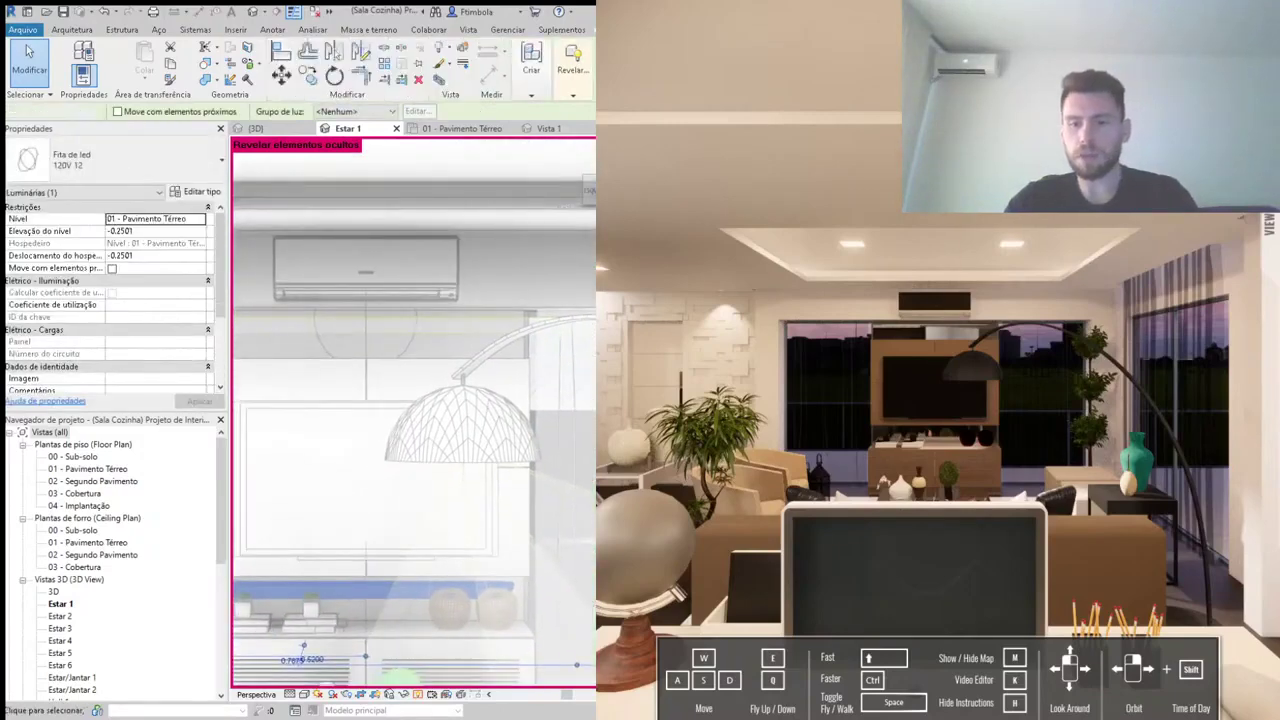
{"action": "key", "text": "Escape"}
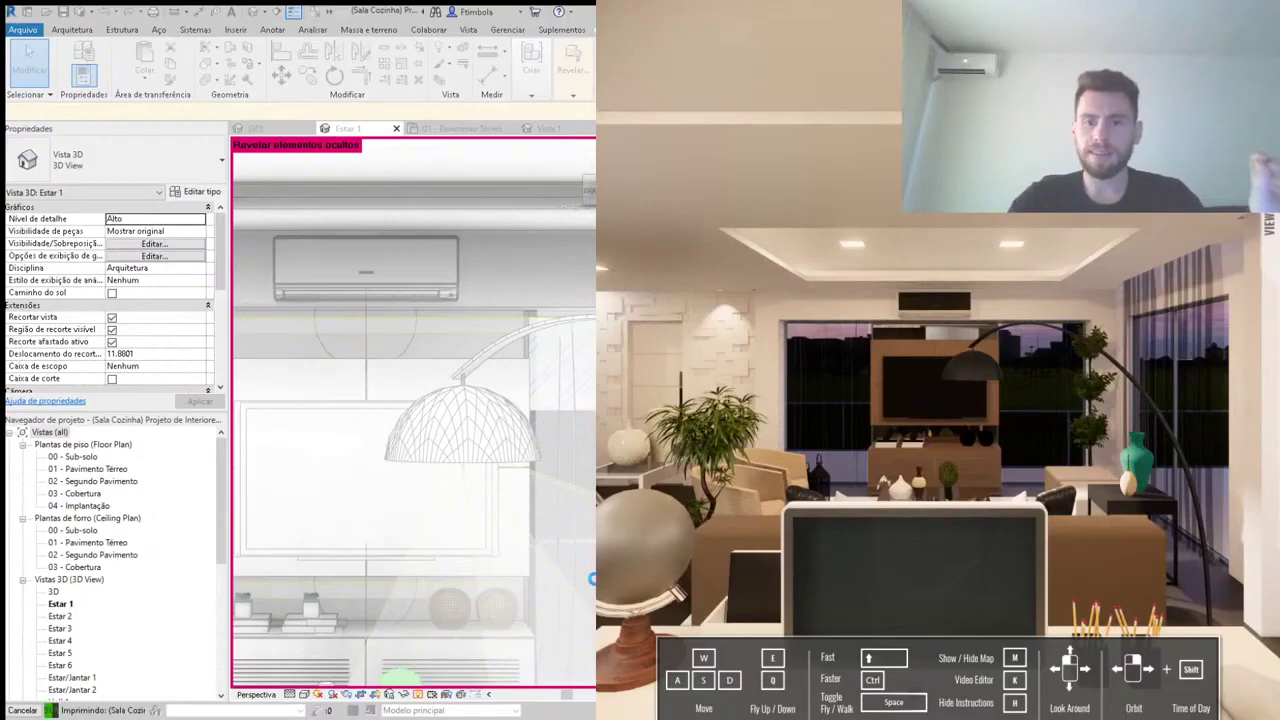
{"action": "scroll", "coordinate": [935, 491], "scroll_direction": "up", "scroll_amount": 5}
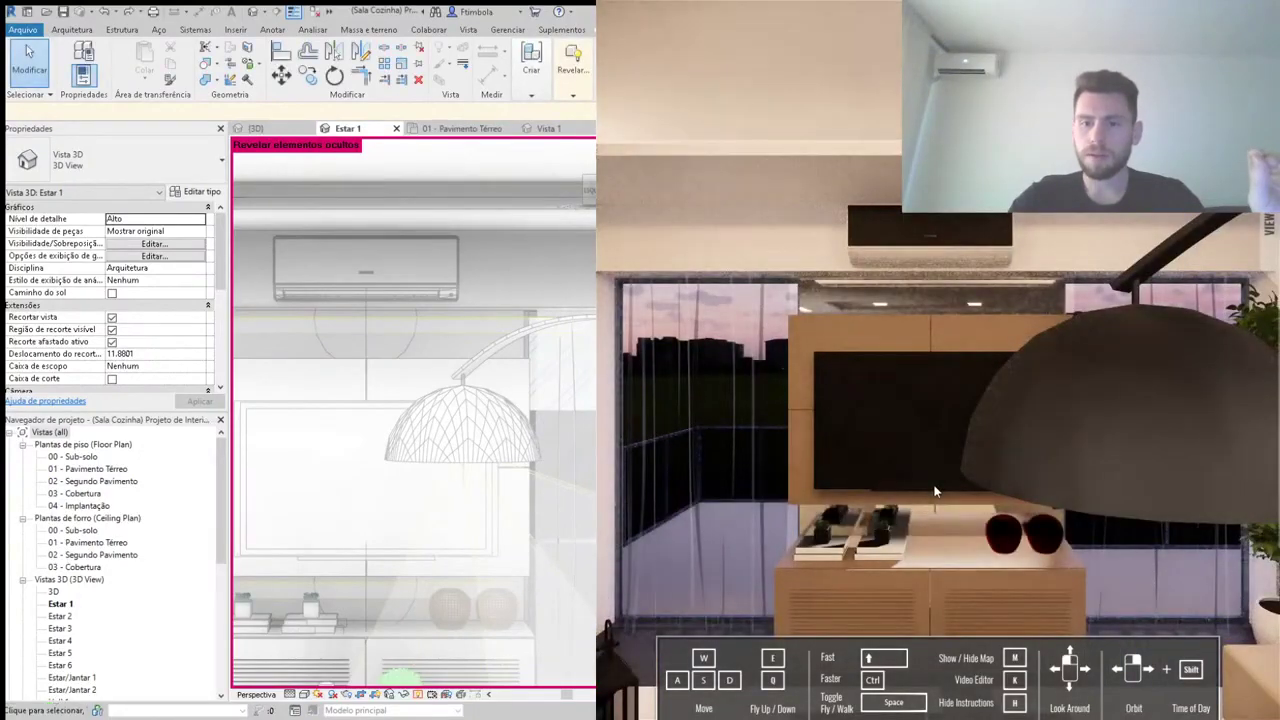
{"action": "left_click", "coordinate": [370, 585]}
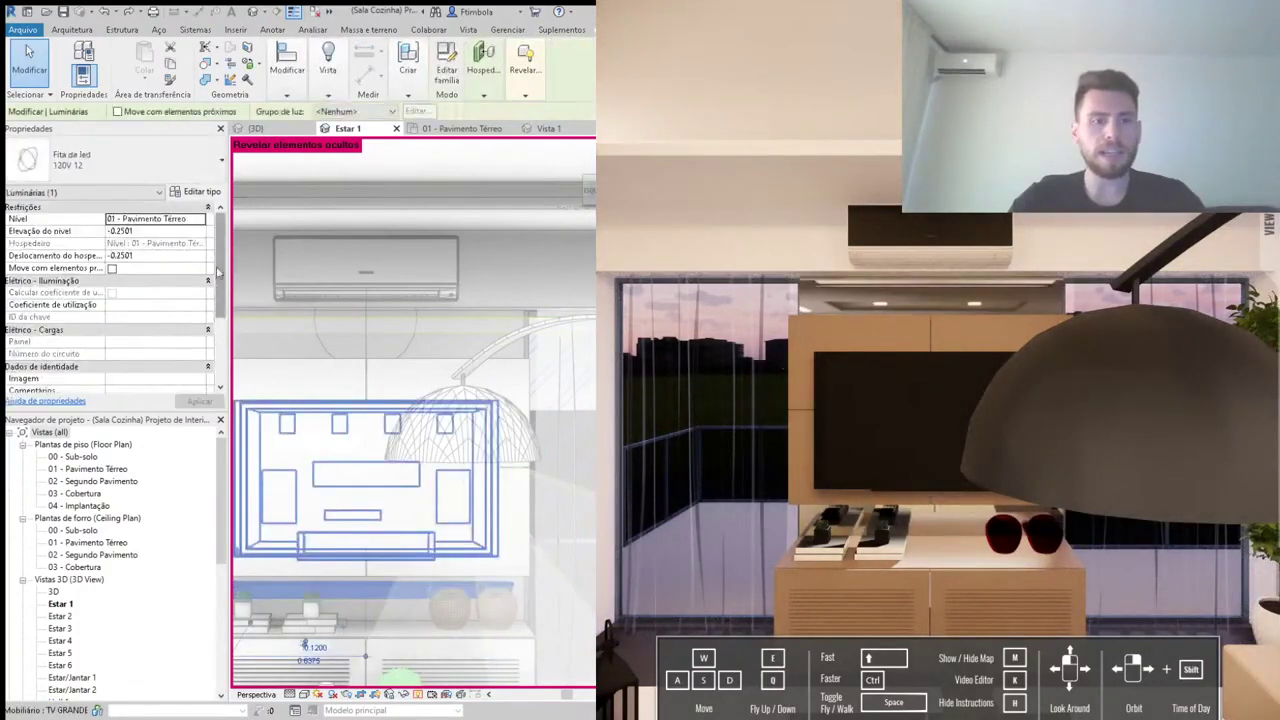
Step: Set the Fita de led 120V 12 type's initial colour to 3000 K and apply the type properties
{"action": "left_click", "coordinate": [196, 191]}
{"action": "scroll", "coordinate": [420, 310], "scroll_direction": "down", "scroll_amount": 10}
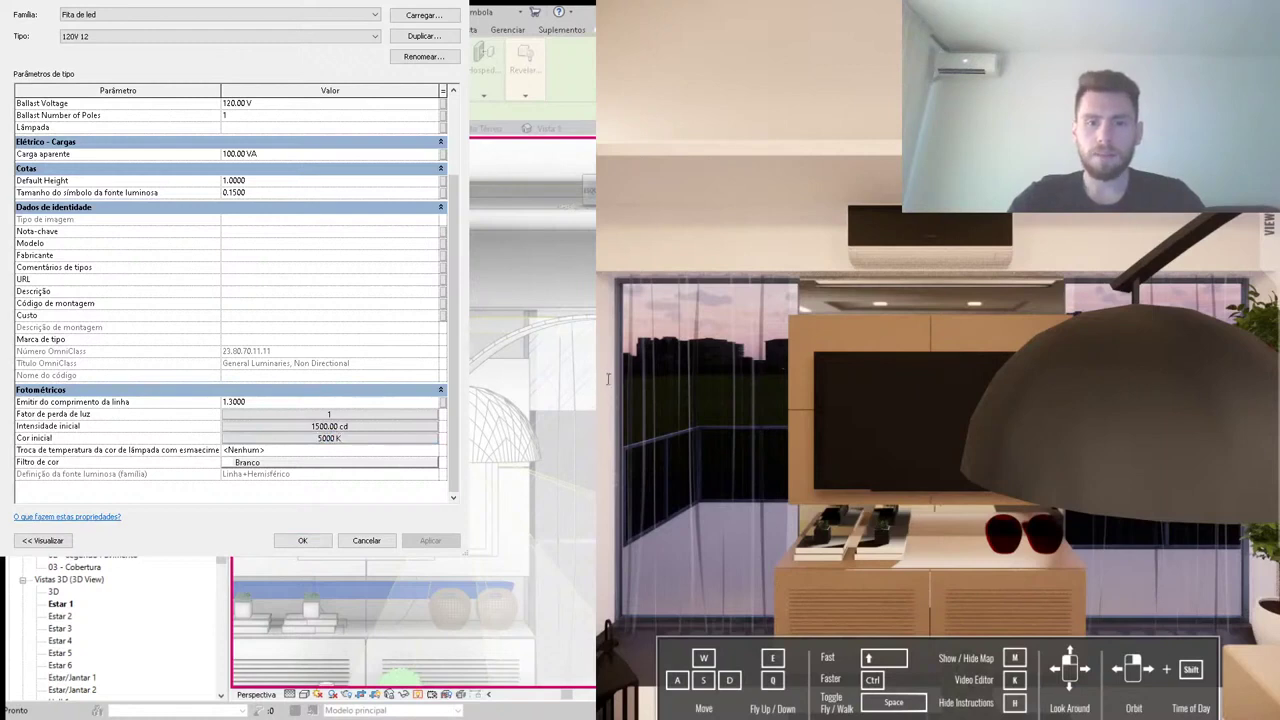
{"action": "type", "text": "3000"}
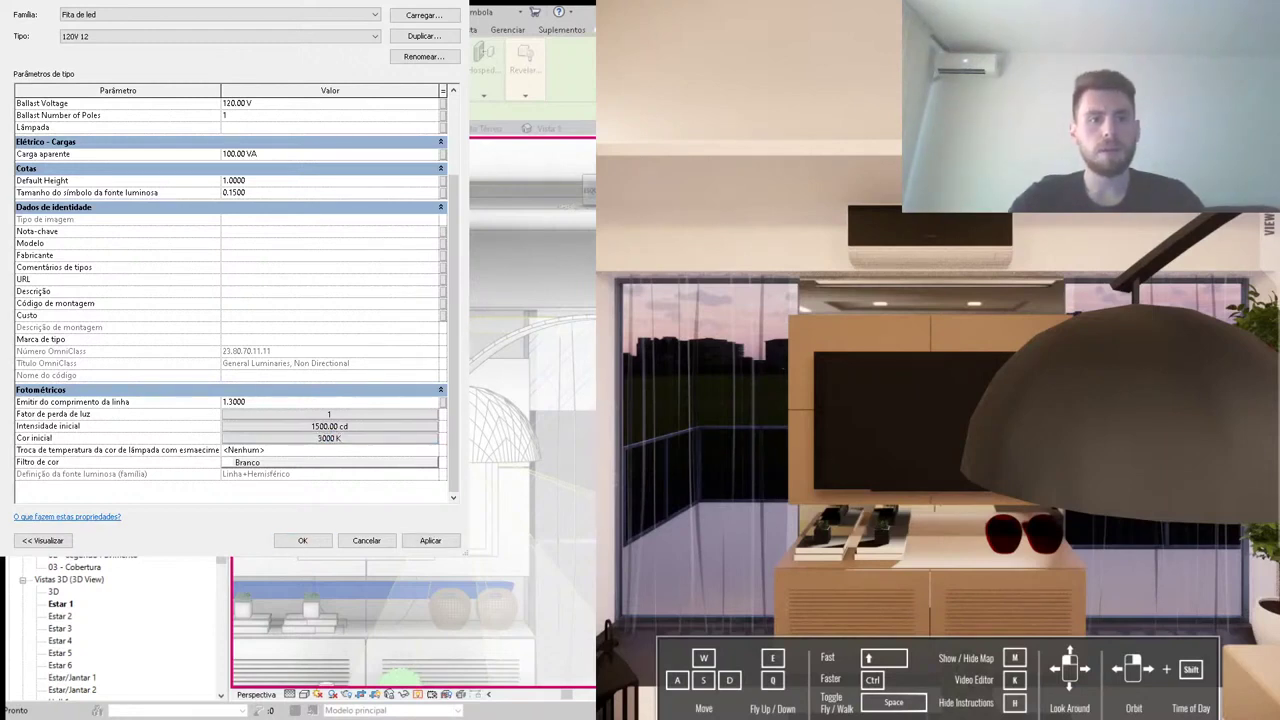
{"action": "key", "text": "Return"}
{"action": "left_click", "coordinate": [303, 367]}
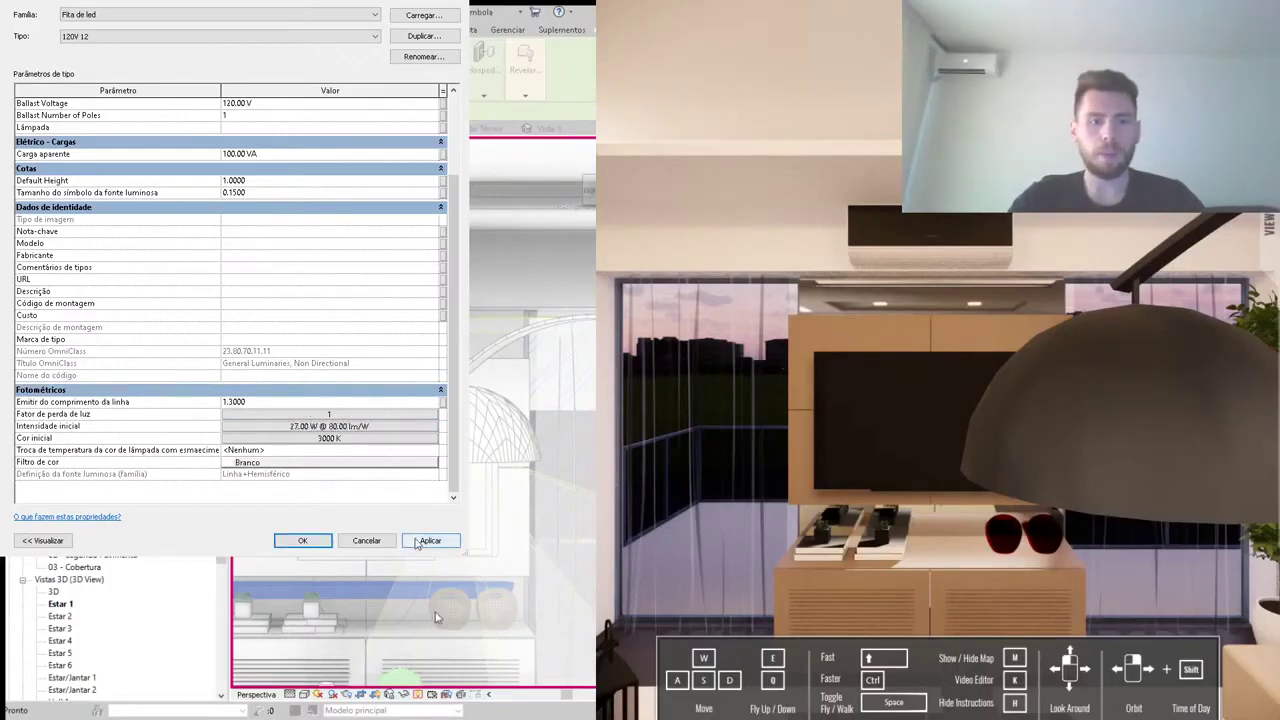
{"action": "left_click", "coordinate": [311, 541]}
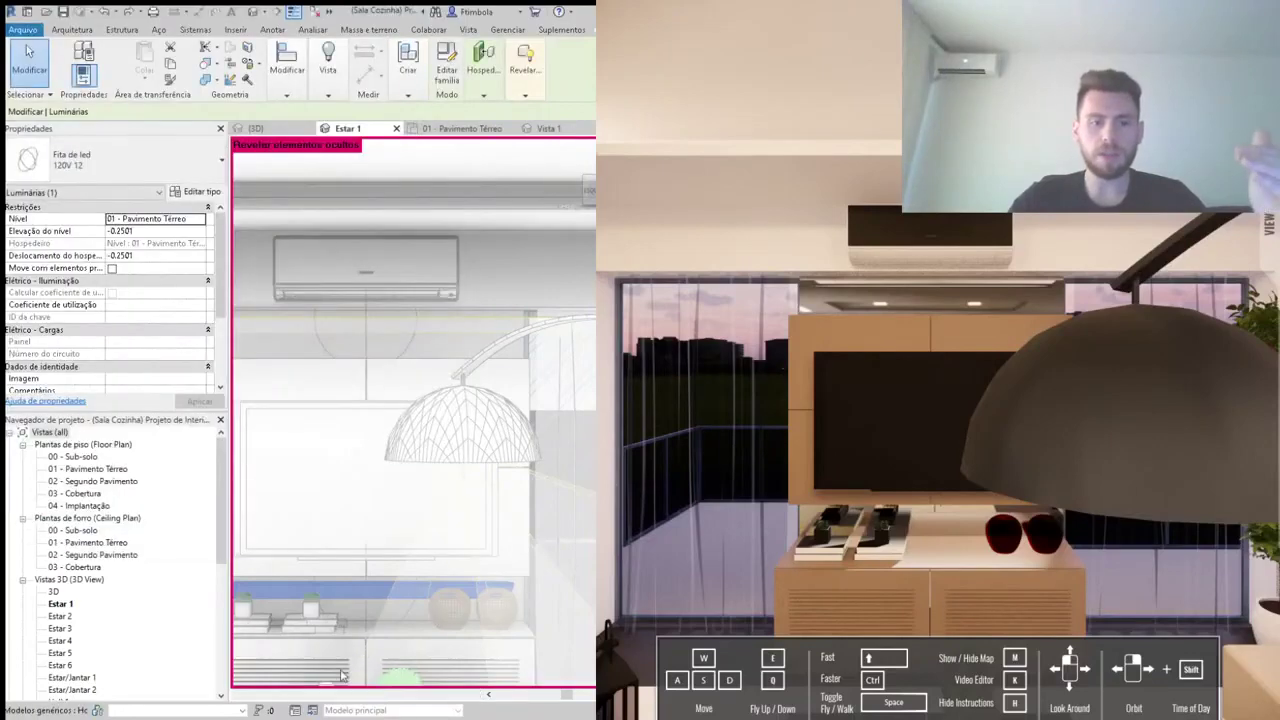
{"action": "left_click", "coordinate": [510, 655]}
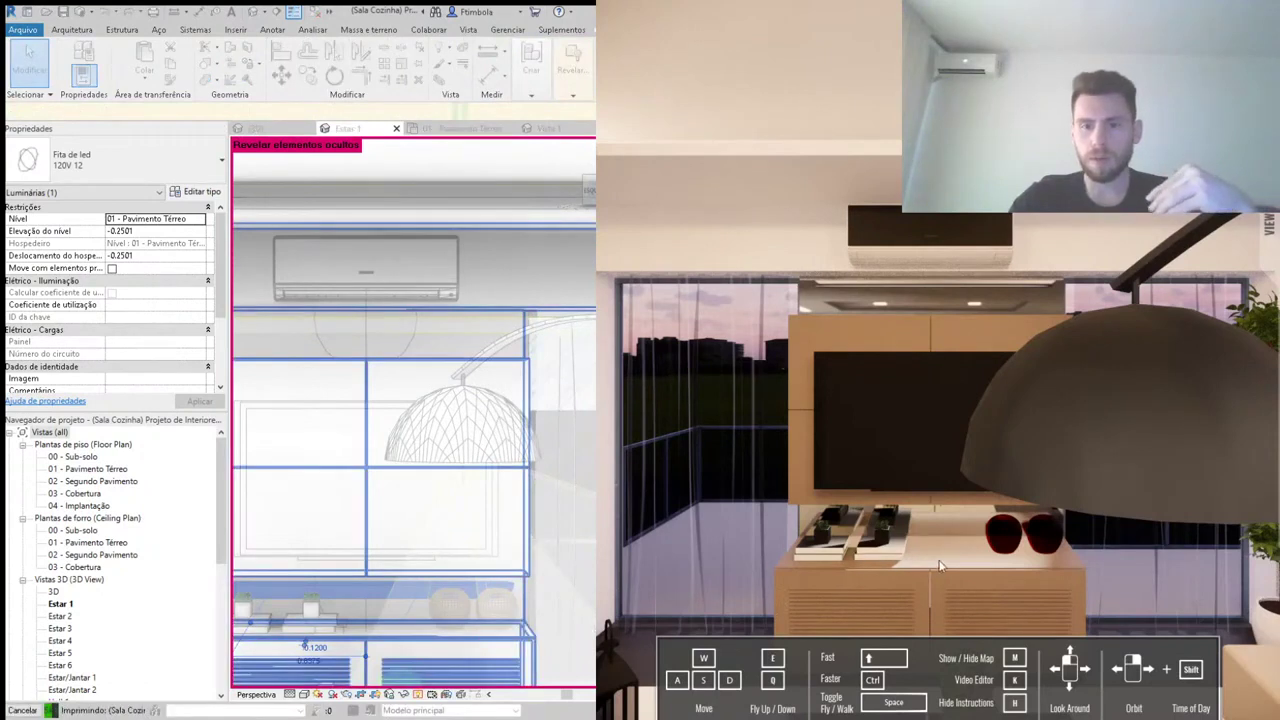
Step: Walk the Enscape preview toward the TV wall and coffee table, then select the arched floor lamp
{"action": "key", "text": "w"}
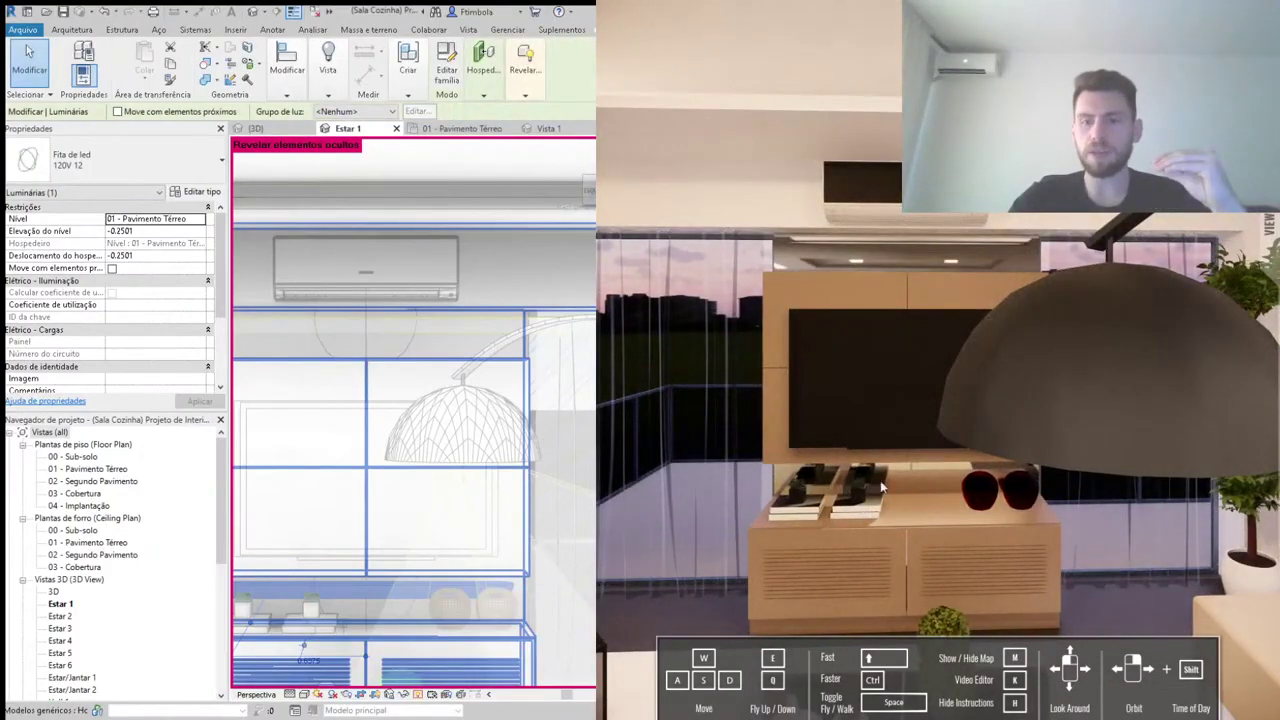
{"action": "key", "text": "w"}
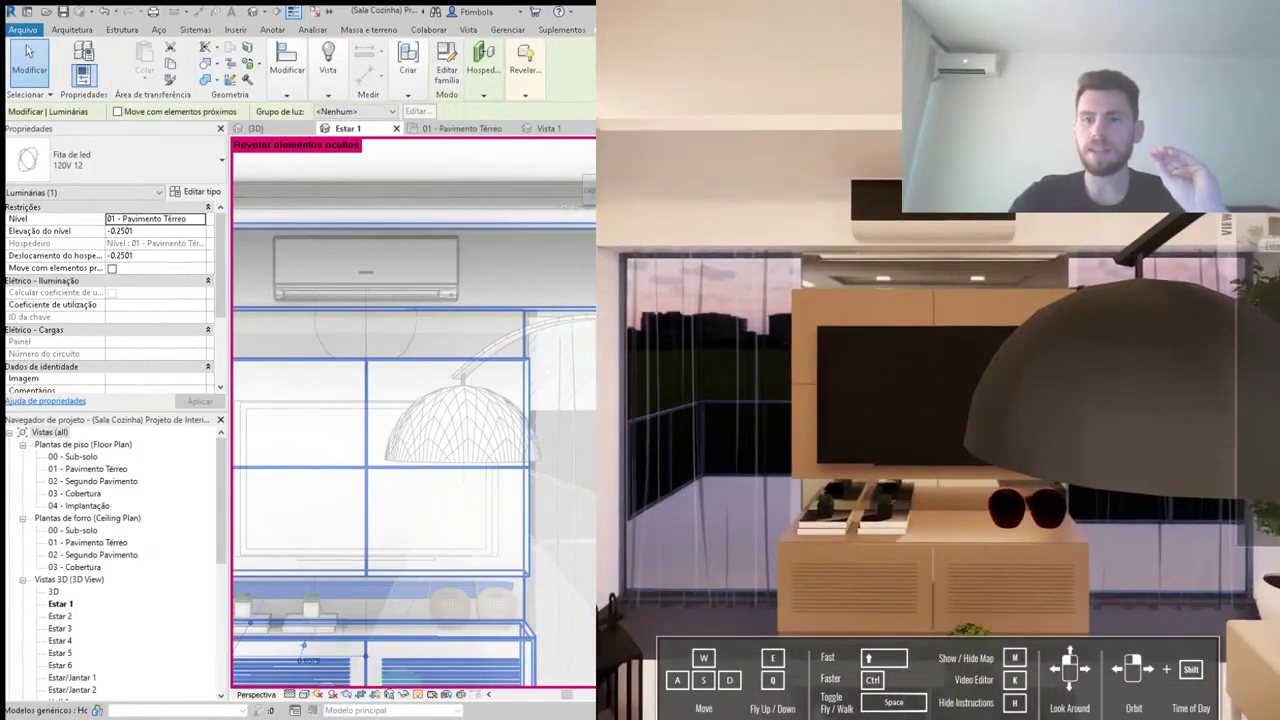
{"action": "key", "text": "s"}
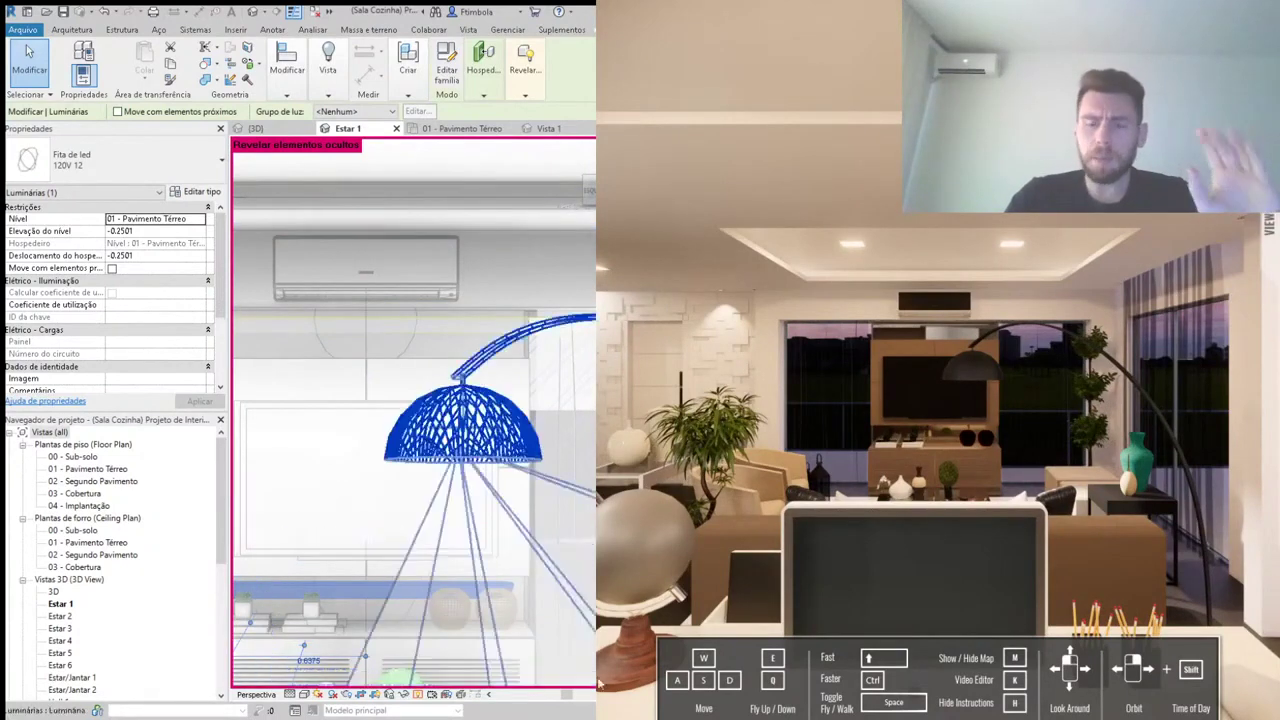
{"action": "key", "text": "w"}
{"action": "key", "text": "w"}
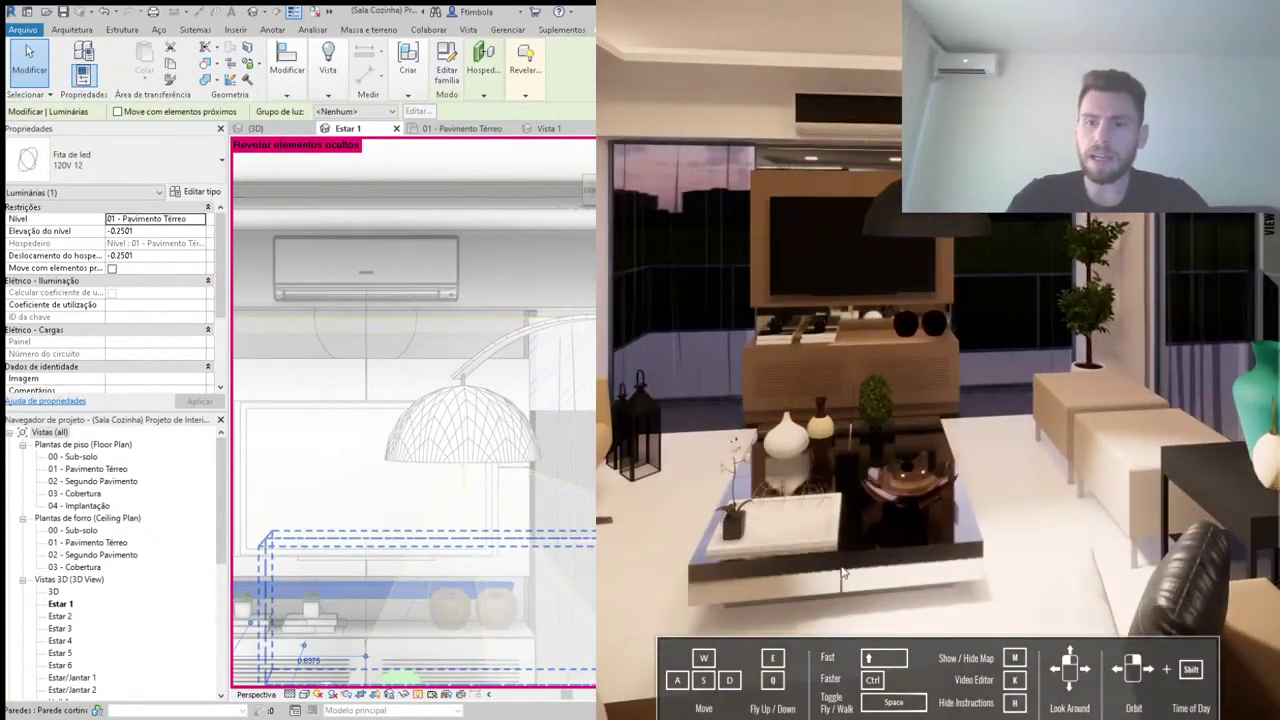
{"action": "left_click_drag", "start_coordinate": [843, 573], "coordinate": [485, 316]}
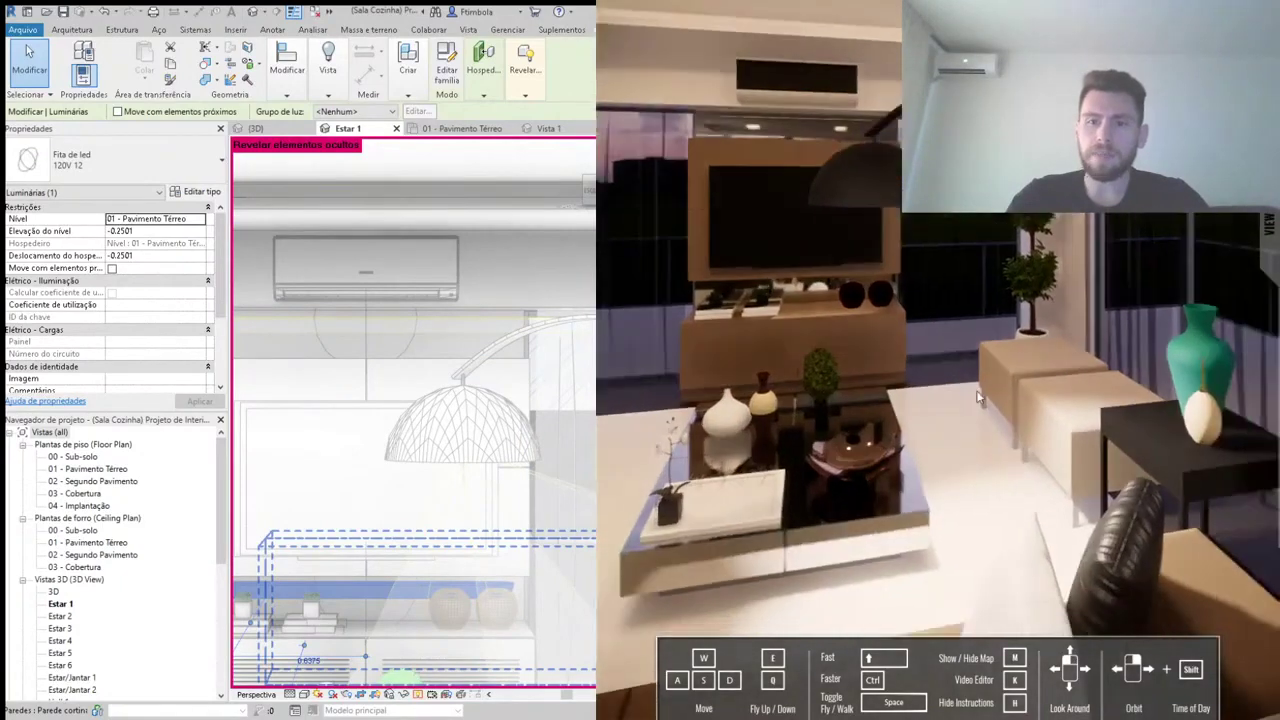
{"action": "left_click", "coordinate": [466, 430]}
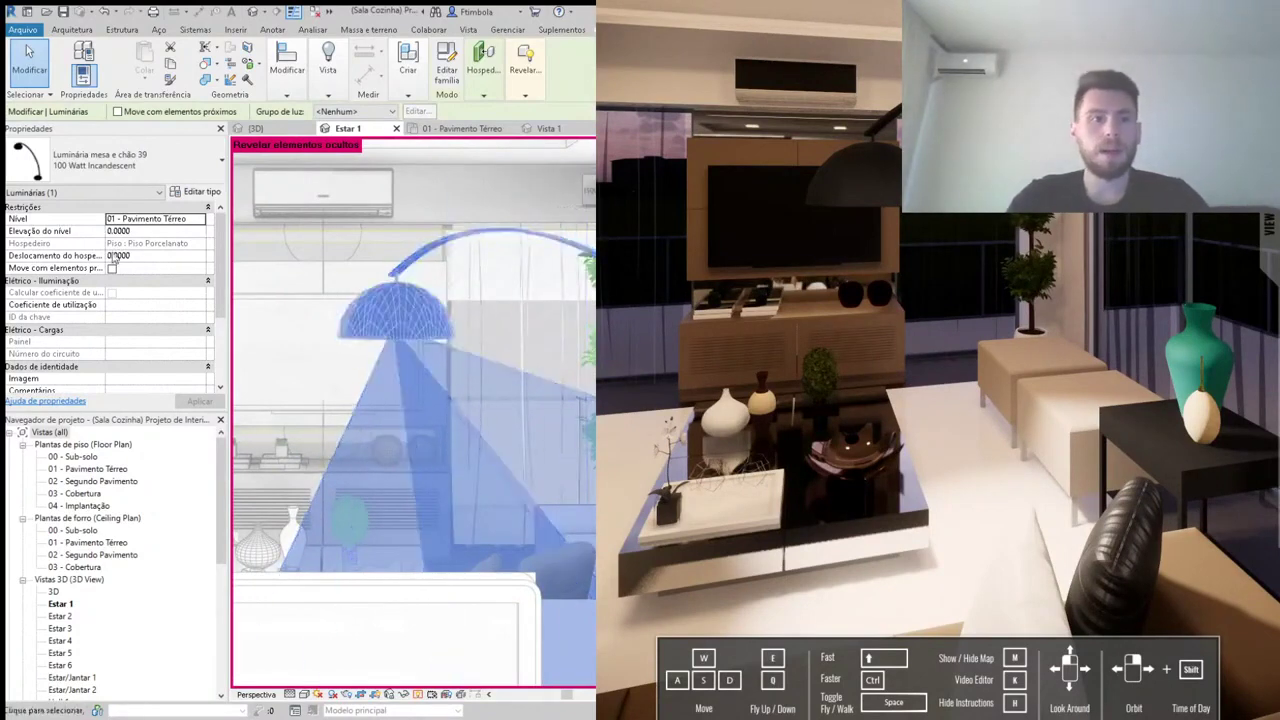
Step: Give the Luminária mesa e chão 39 type a custom 3000 K initial colour and apply it
{"action": "left_click", "coordinate": [197, 191]}
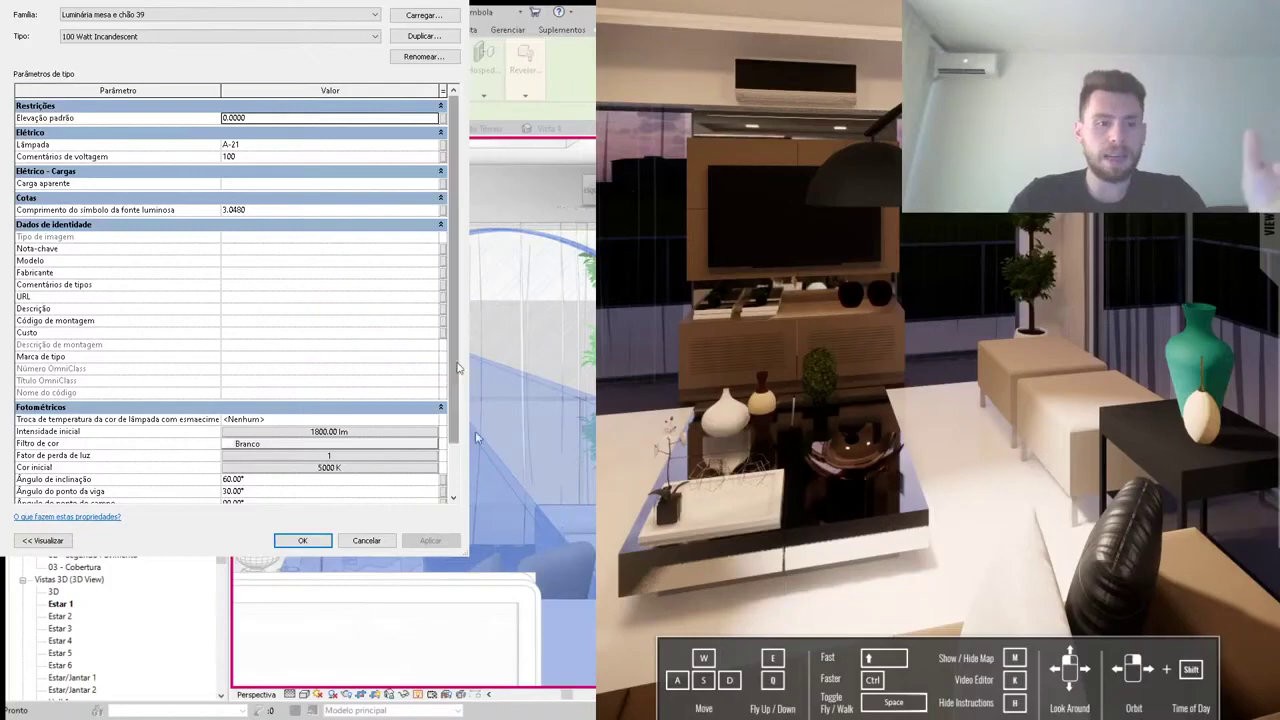
{"action": "scroll", "coordinate": [458, 422], "scroll_direction": "down", "scroll_amount": 3}
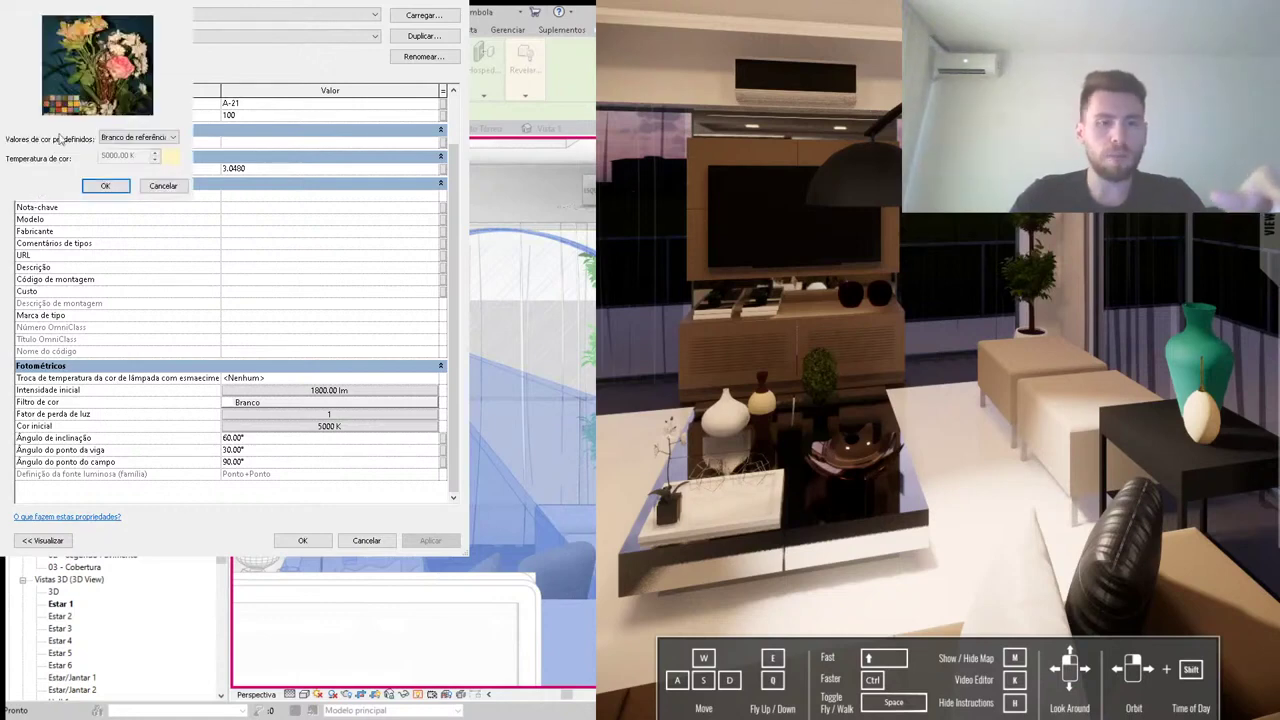
{"action": "left_click", "coordinate": [137, 137]}
{"action": "left_click", "coordinate": [135, 150]}
{"action": "left_click", "coordinate": [103, 155]}
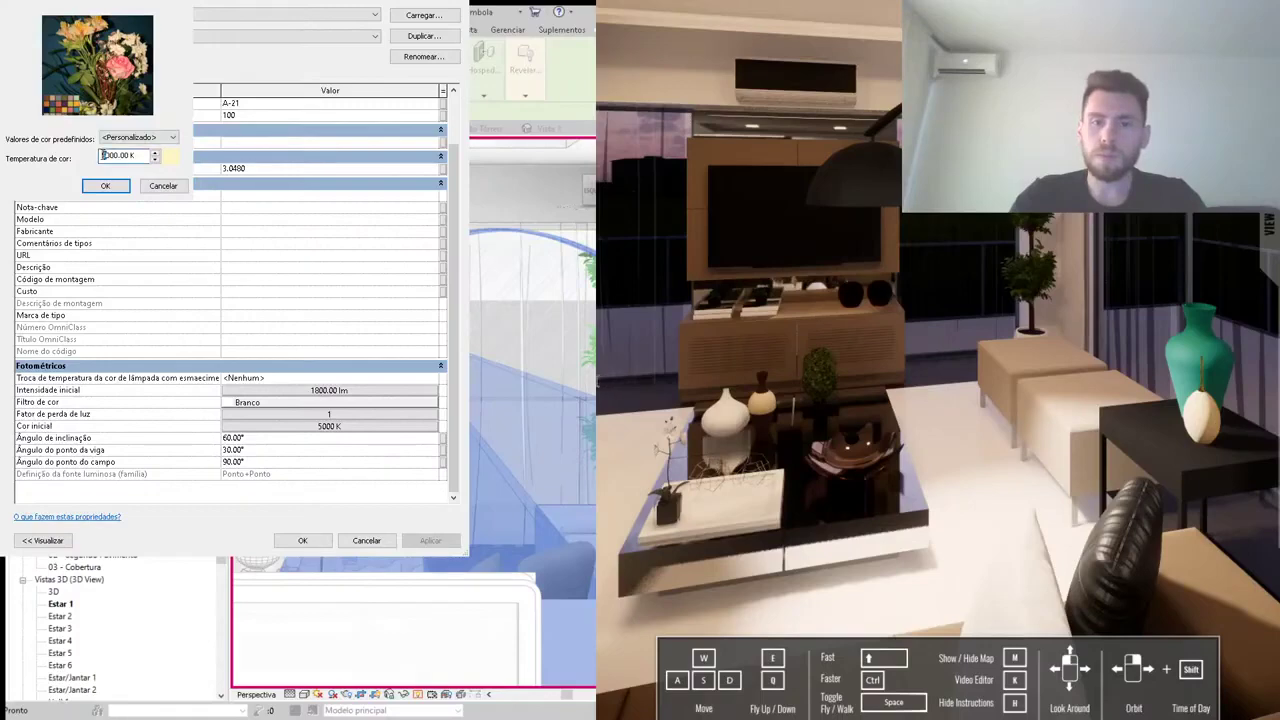
{"action": "type", "text": "3"}
{"action": "left_click", "coordinate": [105, 186]}
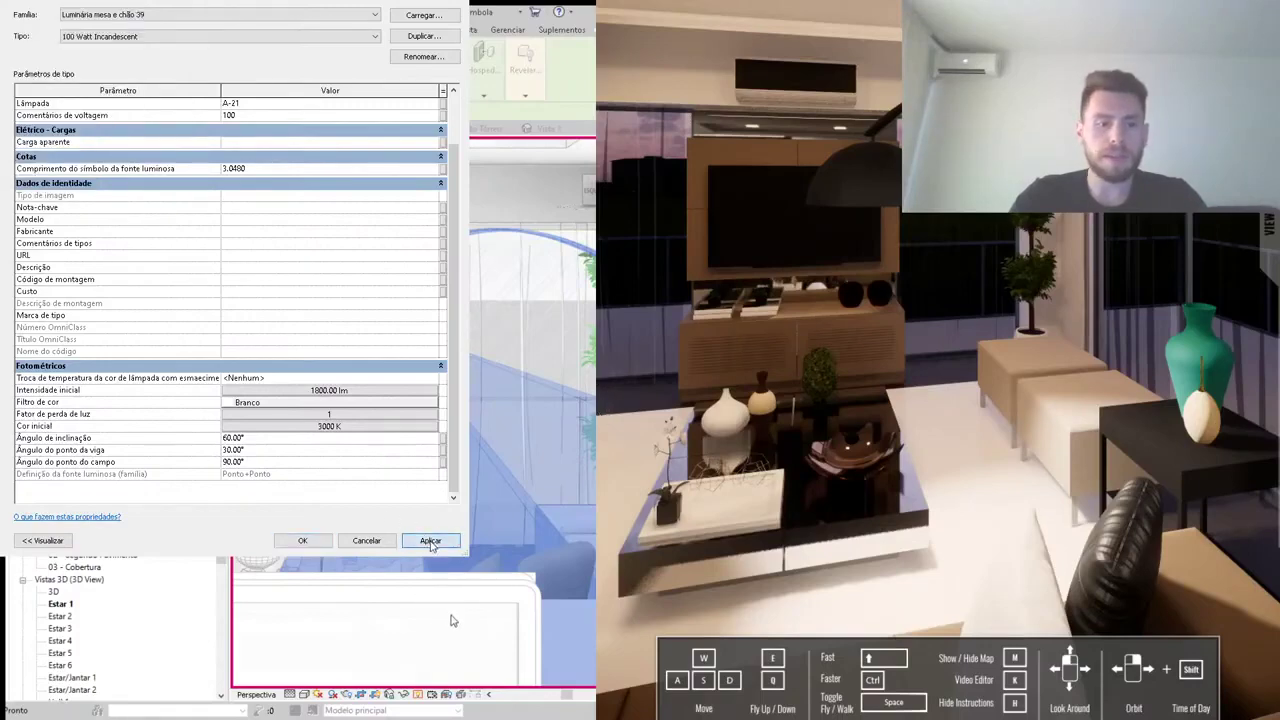
{"action": "left_click", "coordinate": [430, 541]}
{"action": "key", "text": "Return"}
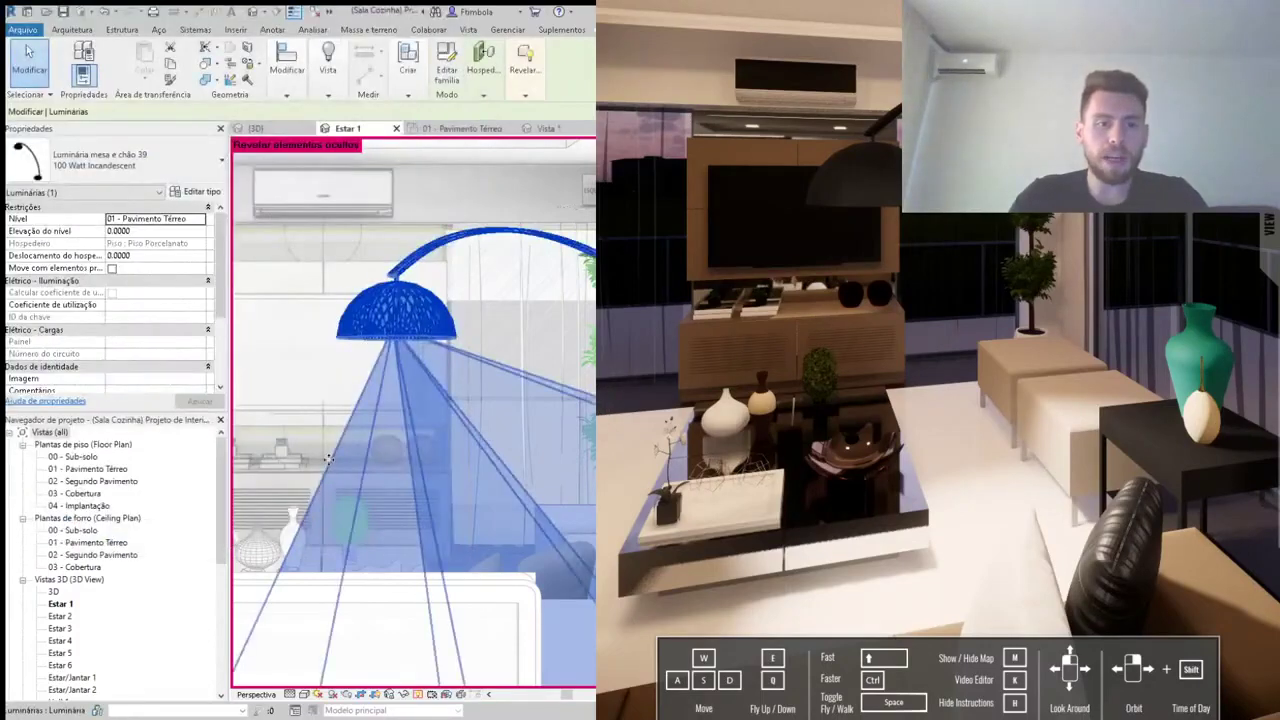
Step: Set the floor lamp type's Intensidade inicial to 25 W at 148.54 lm/W, apply and close
{"action": "left_click", "coordinate": [205, 192]}
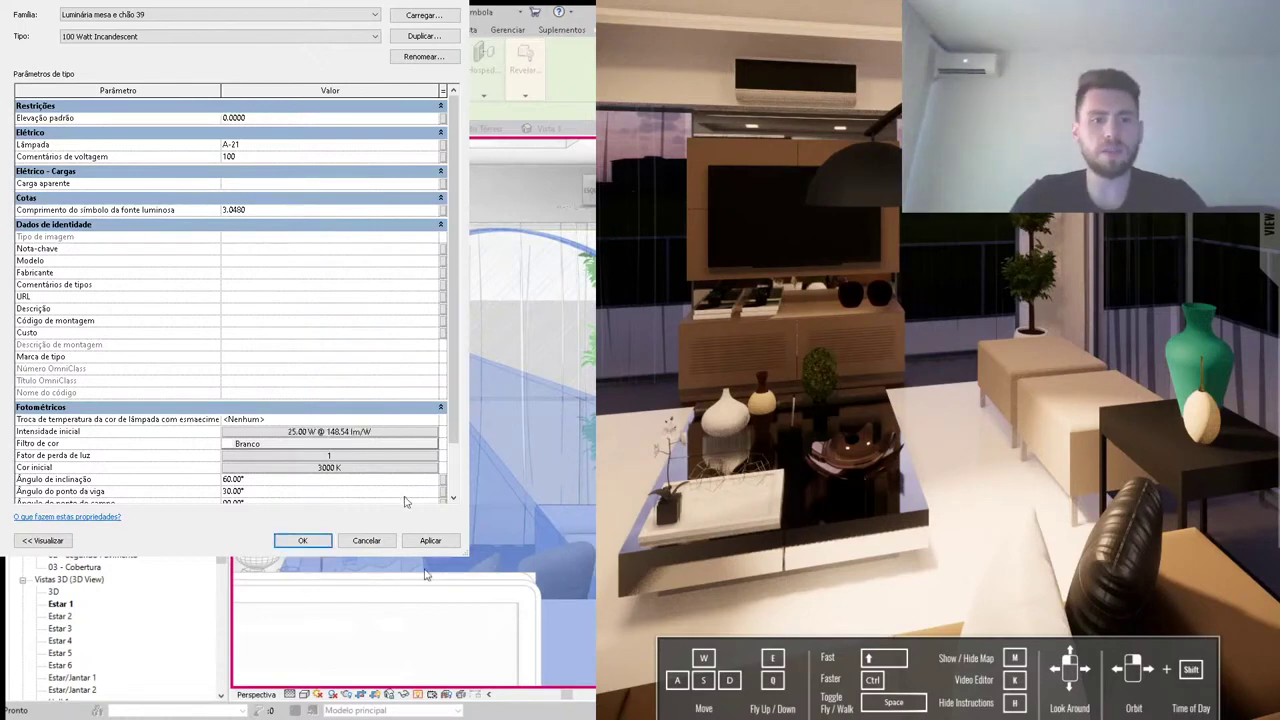
{"action": "left_click", "coordinate": [430, 540]}
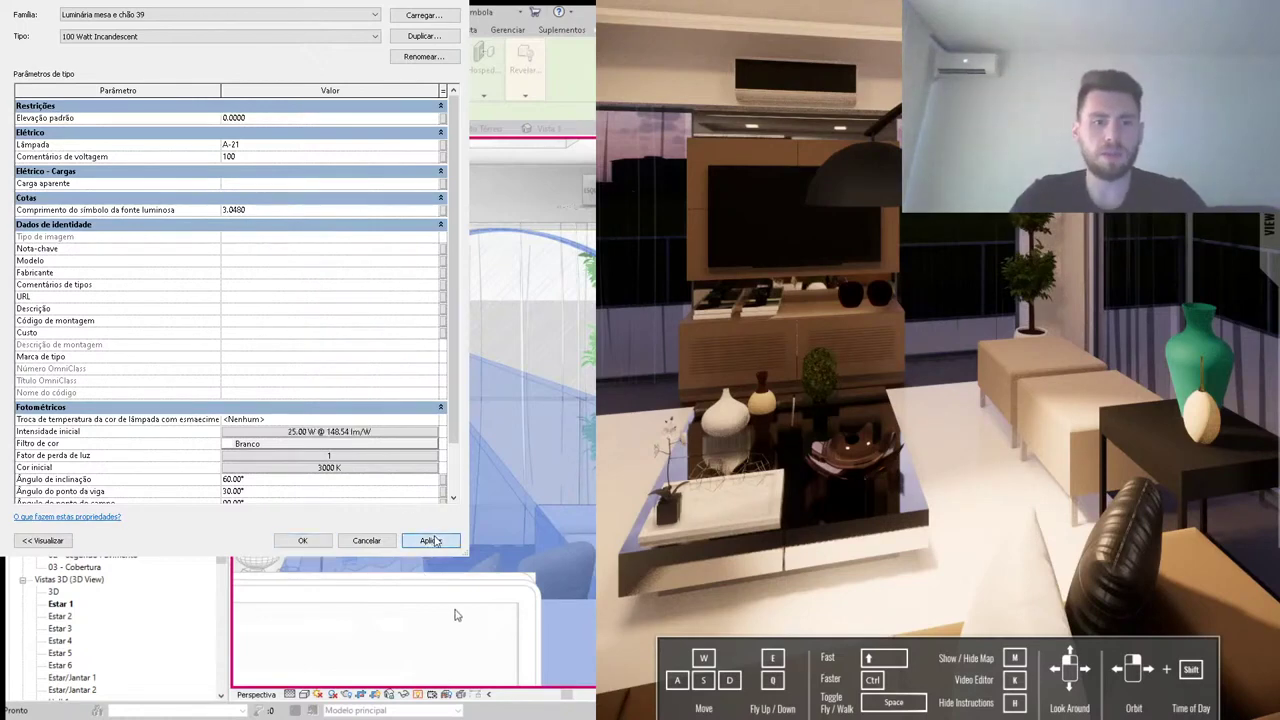
{"action": "left_click", "coordinate": [303, 541]}
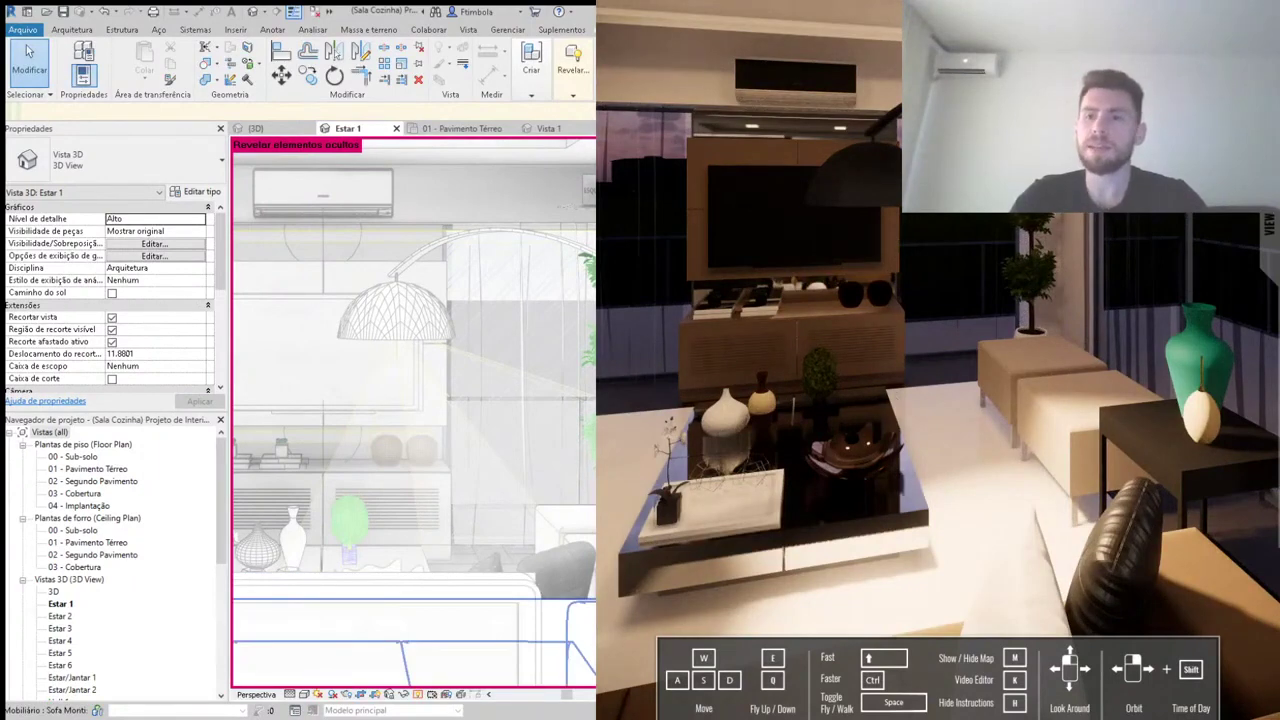
Step: Jump the Enscape preview to the saved Estar 1 viewpoint
{"action": "left_click", "coordinate": [1228, 230]}
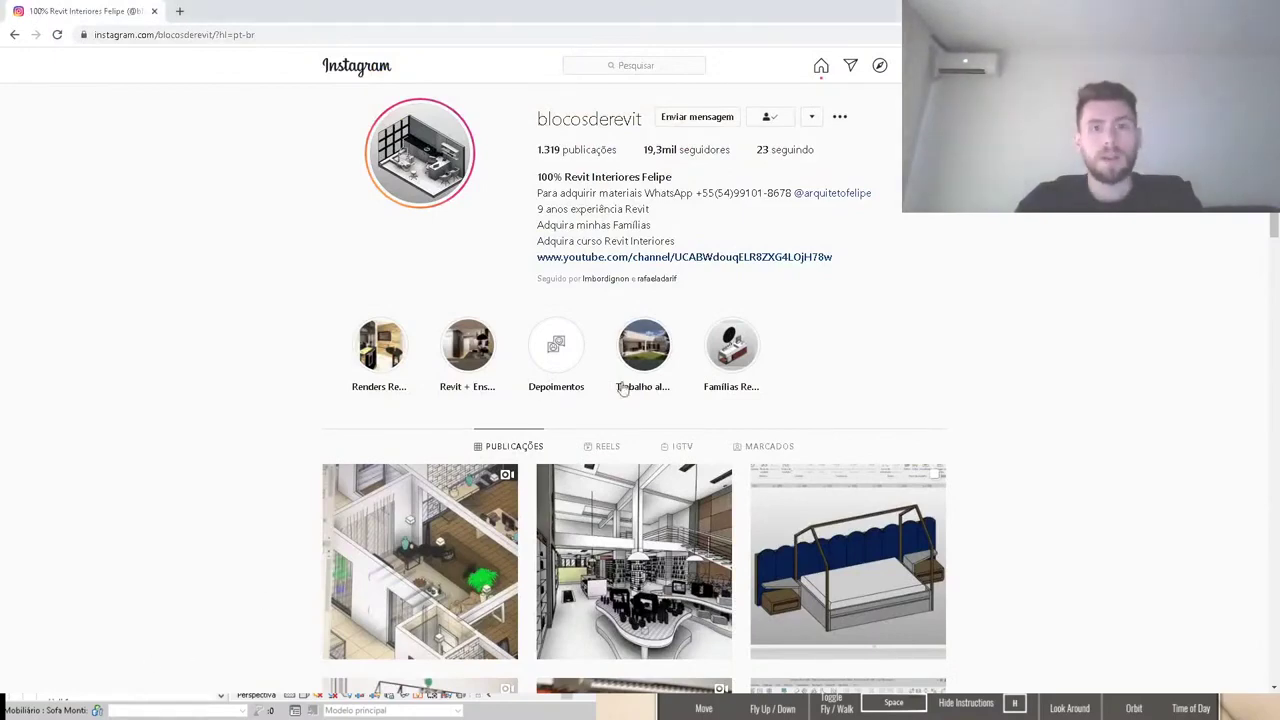
{"action": "scroll", "coordinate": [786, 371], "scroll_direction": "down", "scroll_amount": 1}
{"action": "scroll", "coordinate": [857, 340], "scroll_direction": "down", "scroll_amount": 1}
{"action": "scroll", "coordinate": [918, 333], "scroll_direction": "up", "scroll_amount": 2}
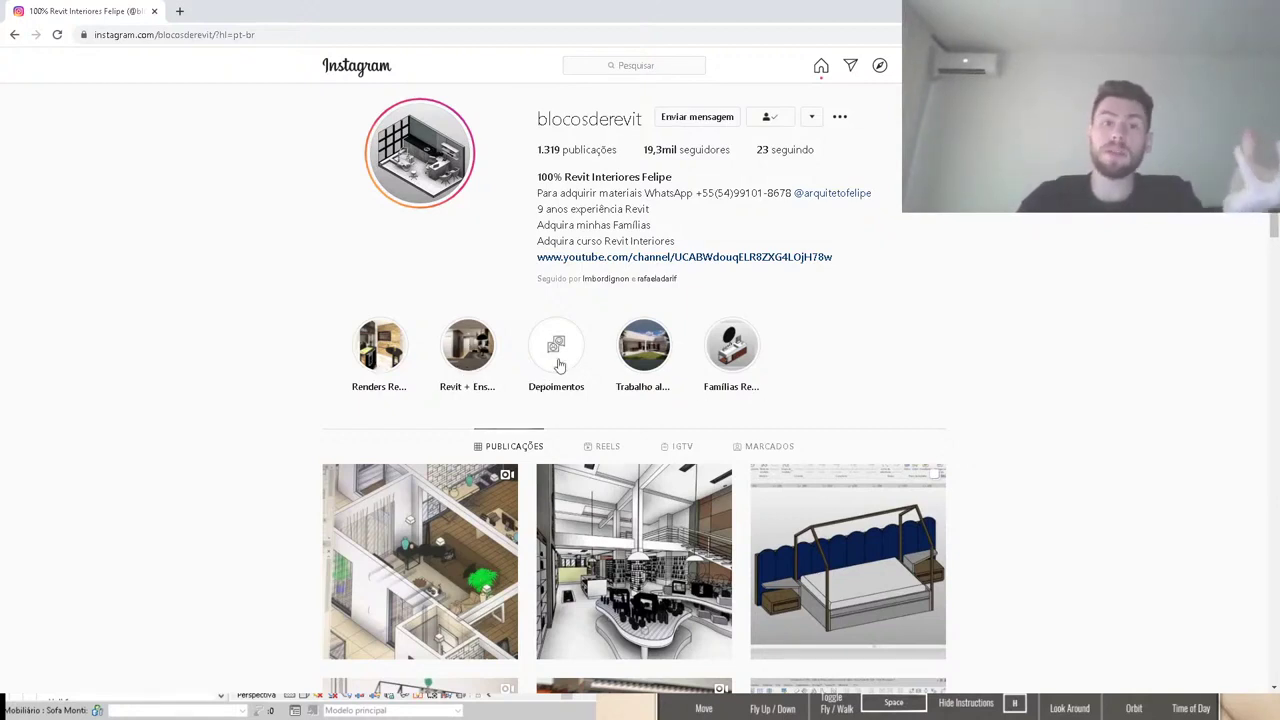
{"action": "scroll", "coordinate": [558, 365], "scroll_direction": "down", "scroll_amount": 1}
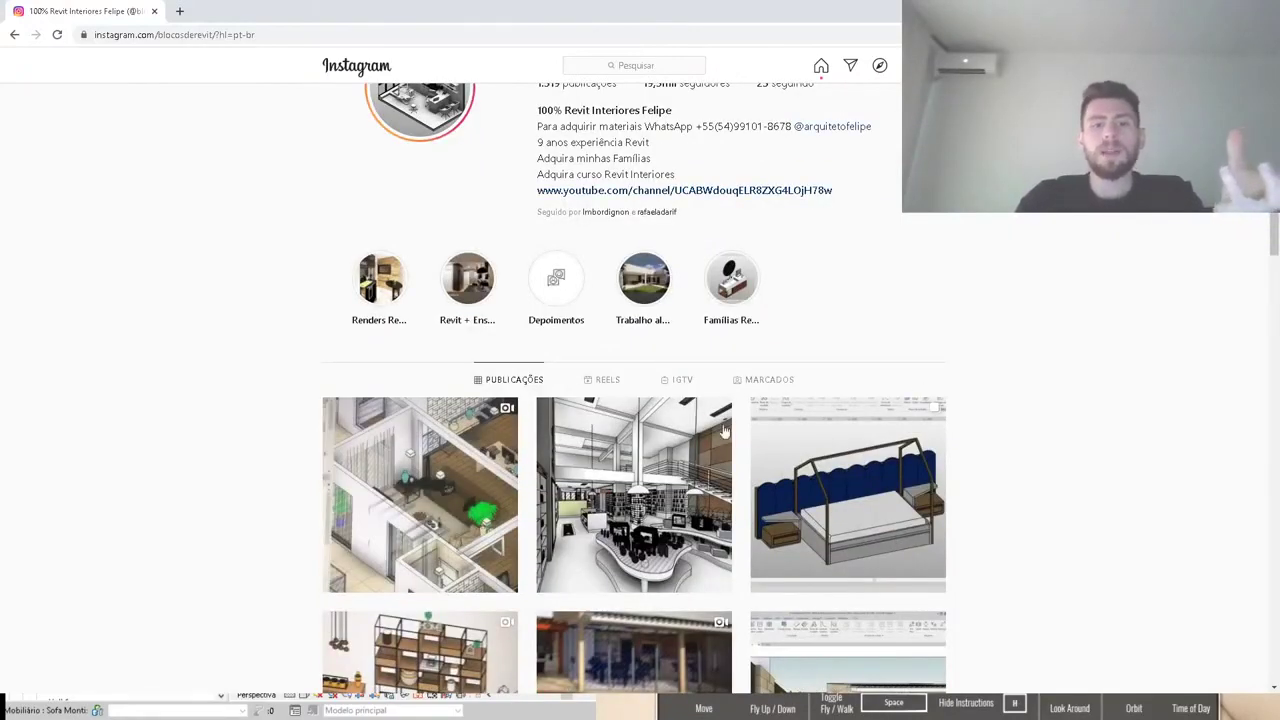
{"action": "scroll", "coordinate": [480, 436], "scroll_direction": "down", "scroll_amount": 1}
{"action": "scroll", "coordinate": [977, 383], "scroll_direction": "down", "scroll_amount": 2}
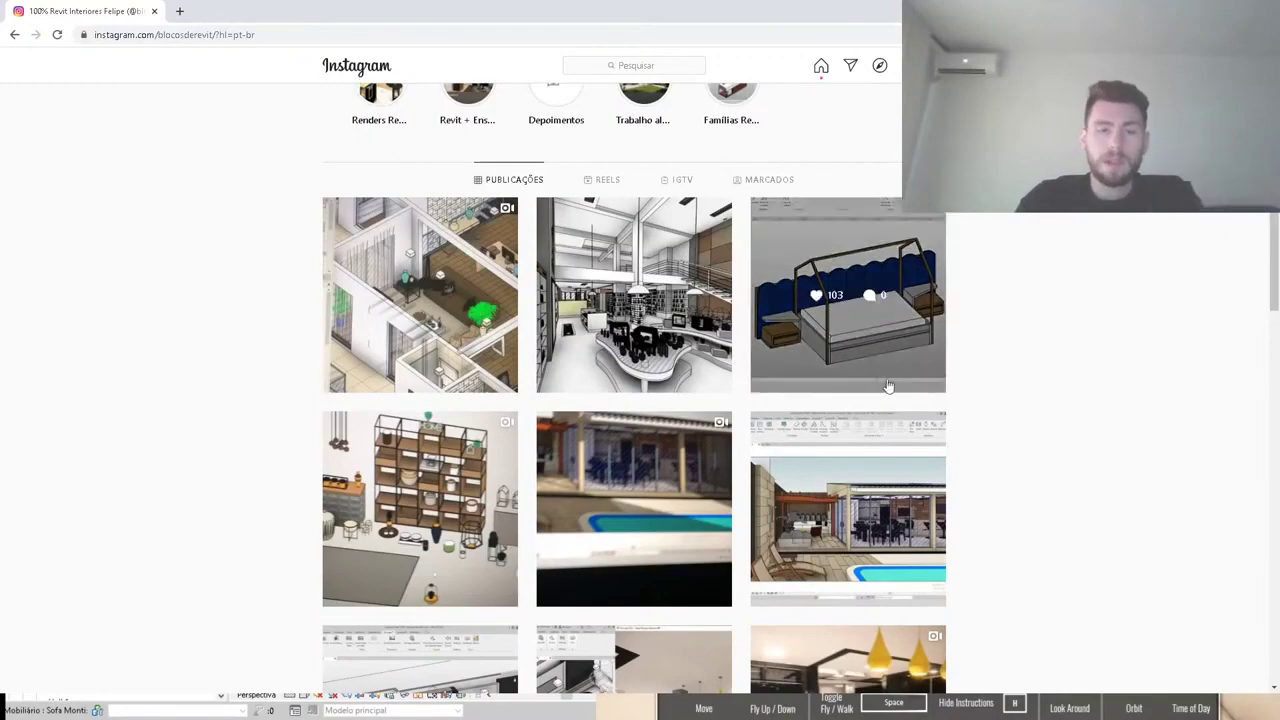
{"action": "scroll", "coordinate": [1180, 457], "scroll_direction": "down", "scroll_amount": 2}
{"action": "scroll", "coordinate": [1117, 457], "scroll_direction": "up", "scroll_amount": 1}
{"action": "scroll", "coordinate": [1050, 420], "scroll_direction": "up", "scroll_amount": 3}
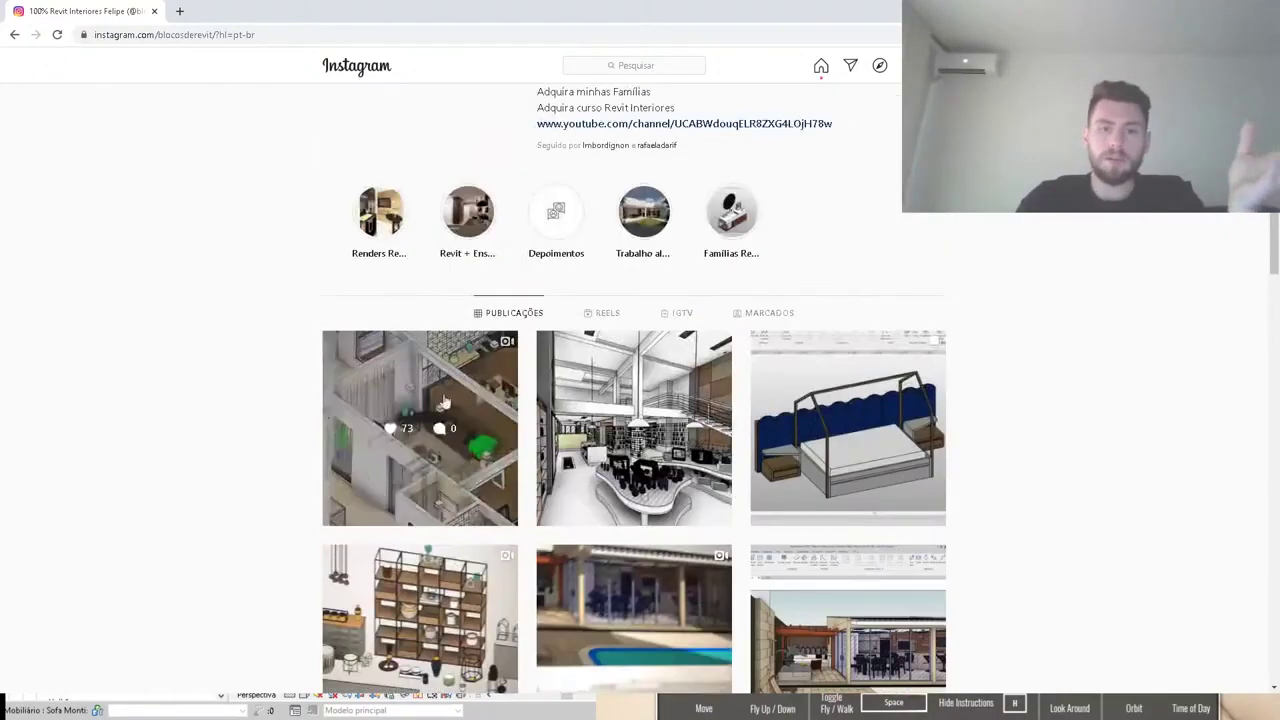
{"action": "scroll", "coordinate": [954, 382], "scroll_direction": "up", "scroll_amount": 2}
Step: Browse the Instagram profile's Reels, then scroll through its IGTV video grid
{"action": "left_click", "coordinate": [612, 448]}
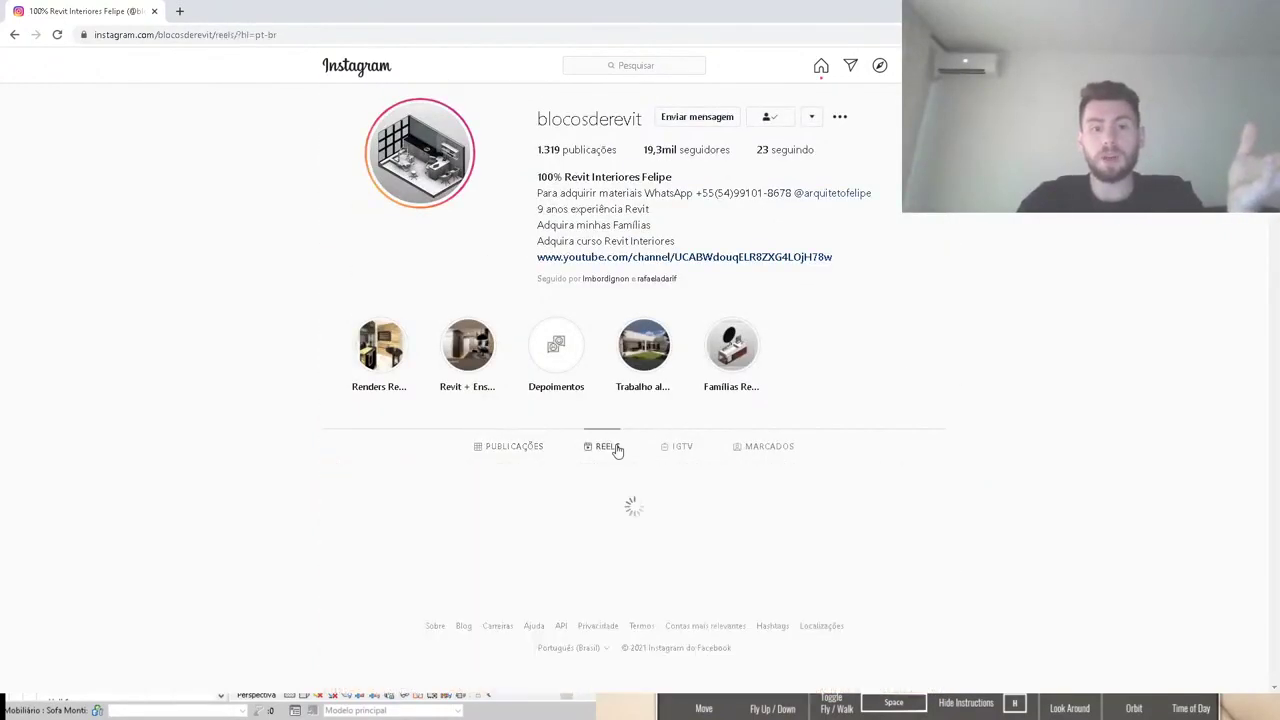
{"action": "left_click", "coordinate": [677, 448]}
{"action": "scroll", "coordinate": [677, 450], "scroll_direction": "down", "scroll_amount": 1}
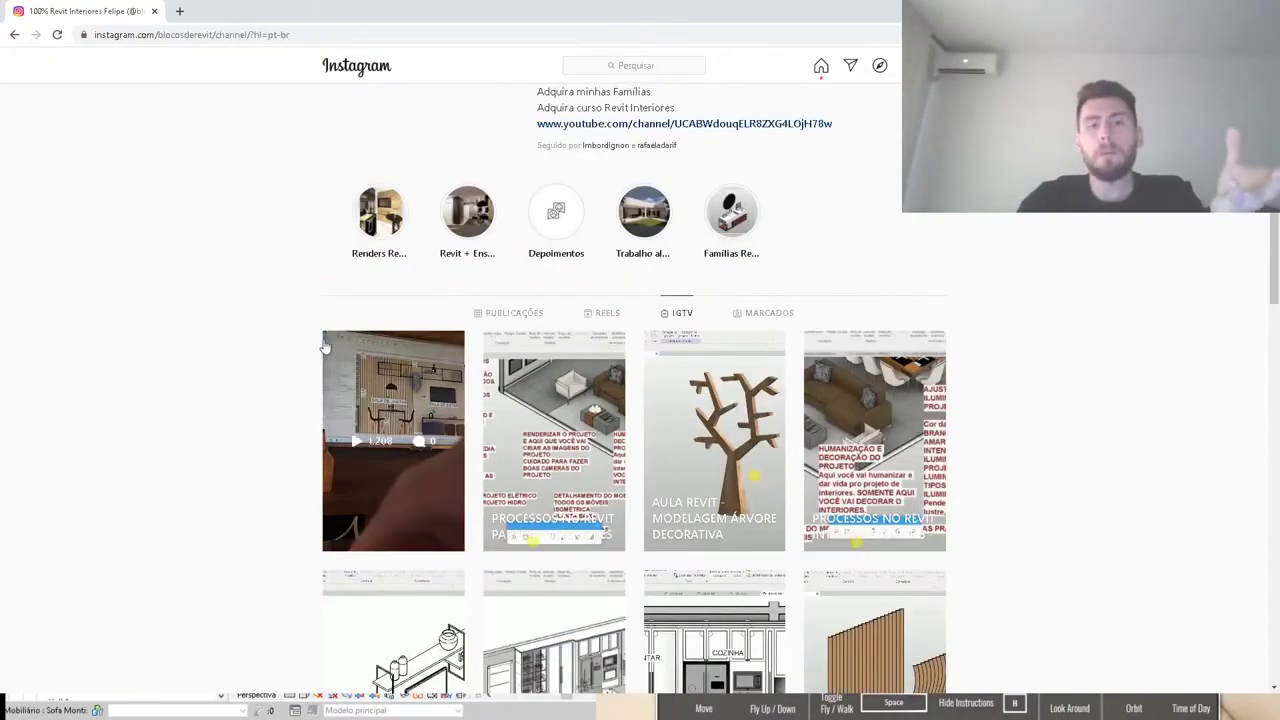
{"action": "scroll", "coordinate": [304, 370], "scroll_direction": "down", "scroll_amount": 2}
{"action": "scroll", "coordinate": [304, 370], "scroll_direction": "down", "scroll_amount": 2}
{"action": "scroll", "coordinate": [304, 370], "scroll_direction": "down", "scroll_amount": 3}
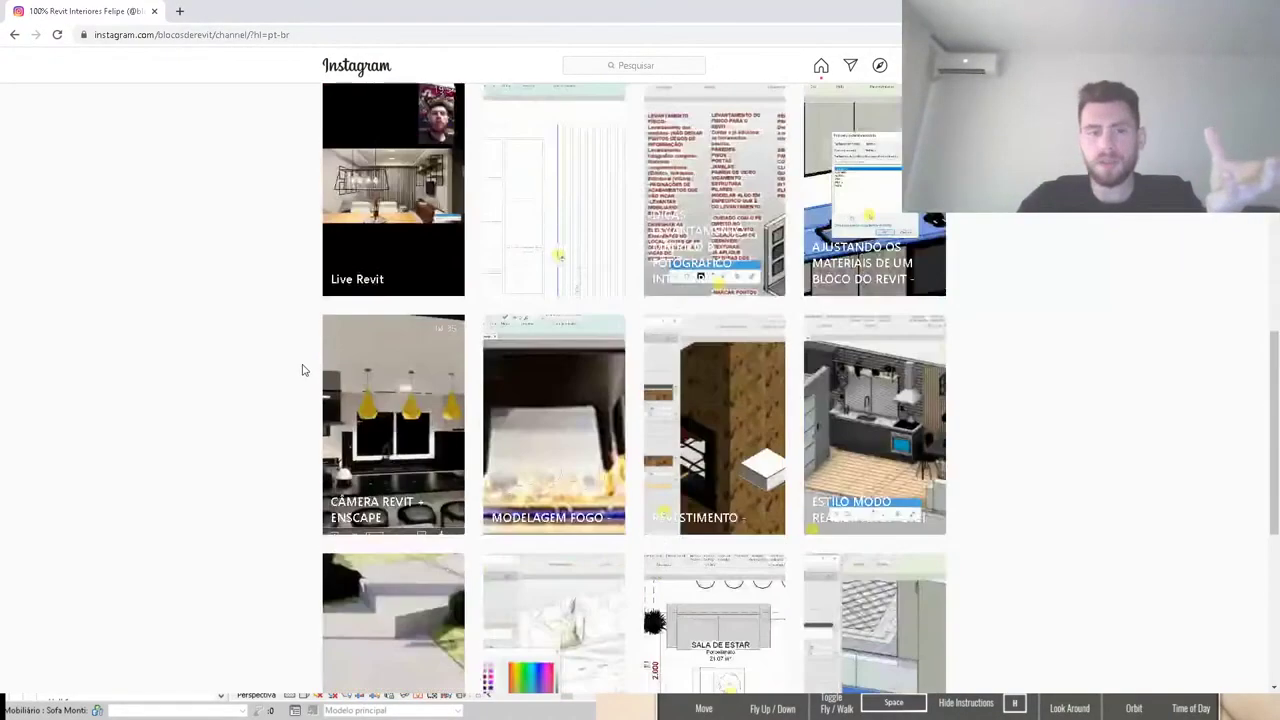
{"action": "scroll", "coordinate": [304, 370], "scroll_direction": "down", "scroll_amount": 1}
{"action": "scroll", "coordinate": [304, 370], "scroll_direction": "down", "scroll_amount": 2}
{"action": "scroll", "coordinate": [304, 370], "scroll_direction": "down", "scroll_amount": 2}
Step: Close the Instagram page and return to Revit with its Enscape preview
{"action": "scroll", "coordinate": [302, 370], "scroll_direction": "up", "scroll_amount": 4}
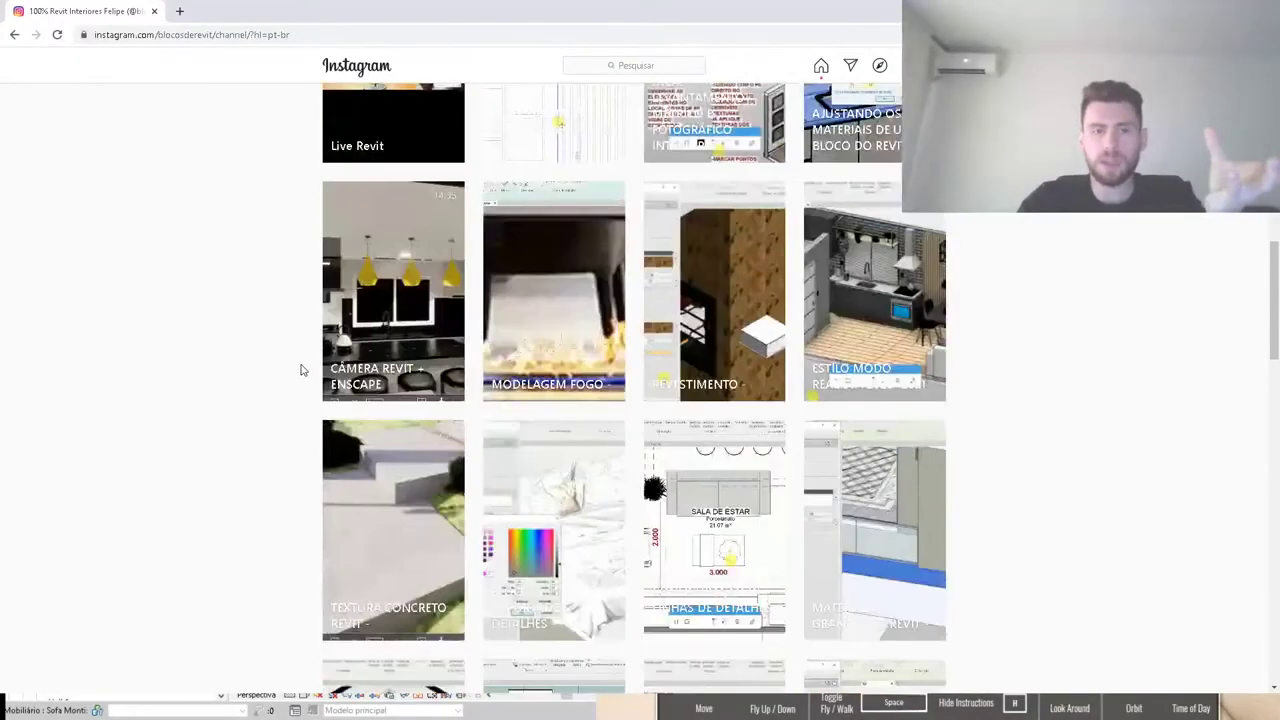
{"action": "scroll", "coordinate": [300, 368], "scroll_direction": "up", "scroll_amount": 5}
{"action": "scroll", "coordinate": [304, 369], "scroll_direction": "up", "scroll_amount": 5}
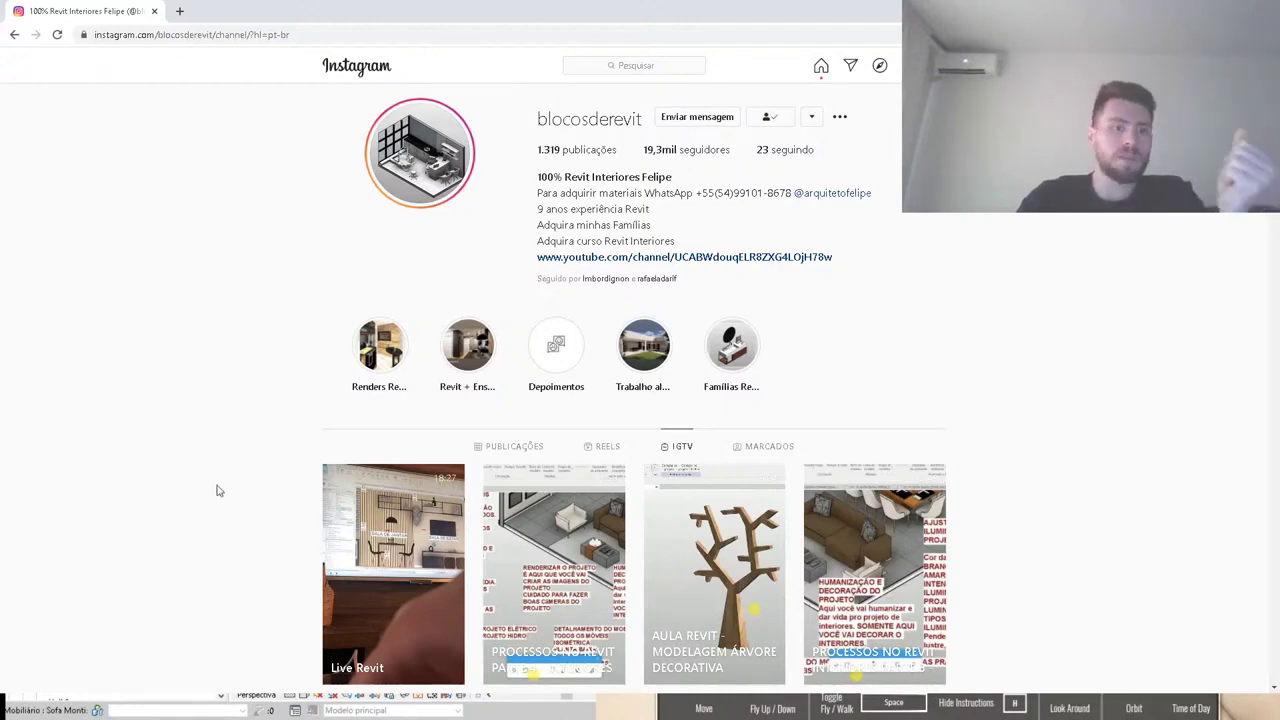
{"action": "left_click", "coordinate": [154, 11]}
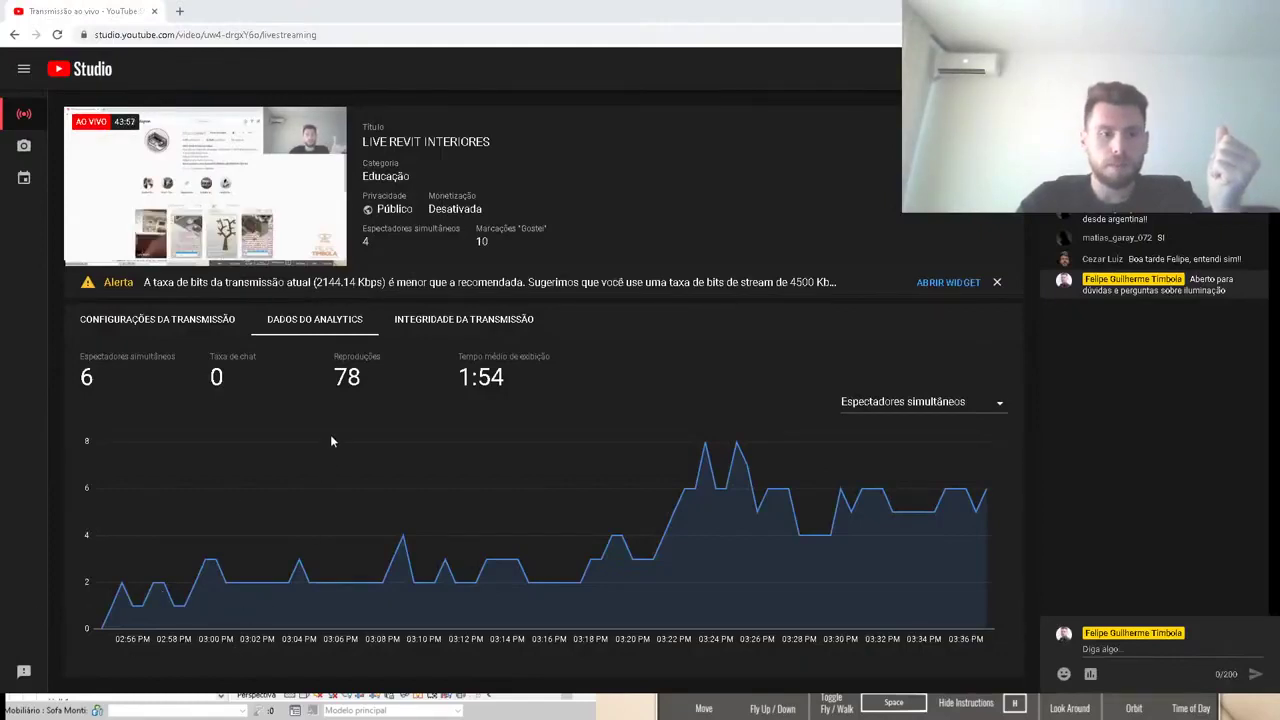
{"action": "key", "text": "alt+Tab"}
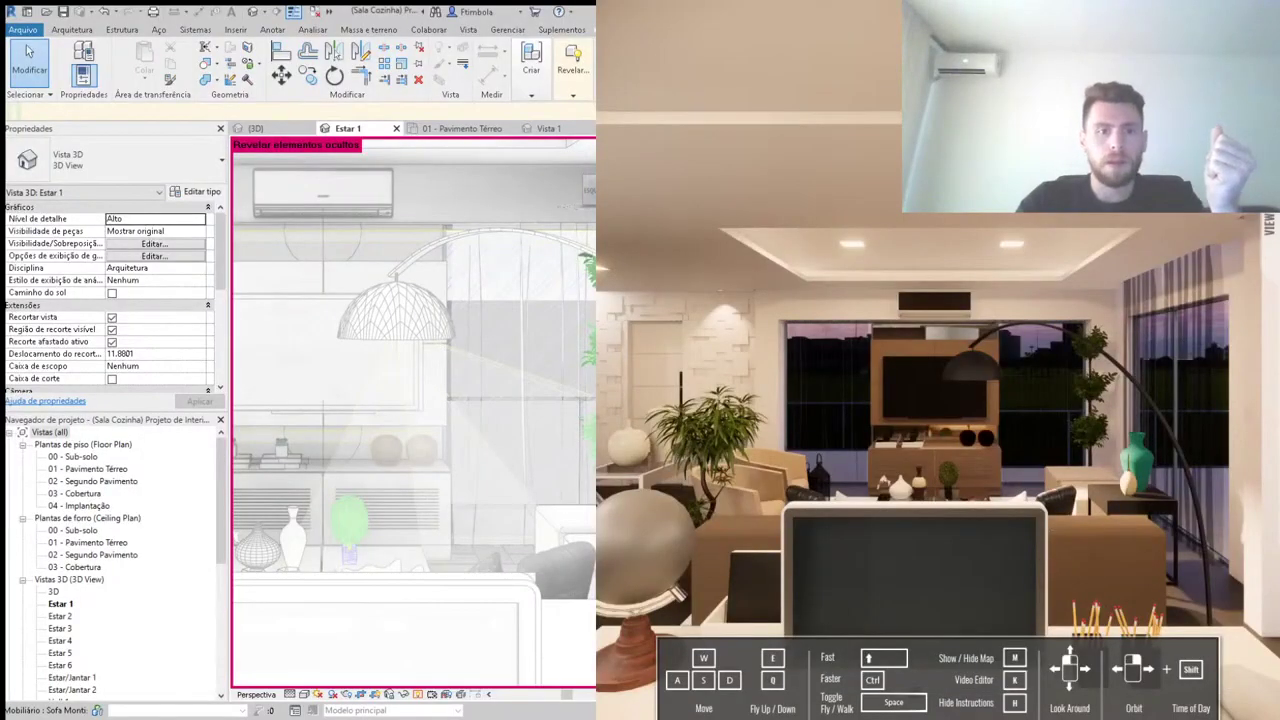